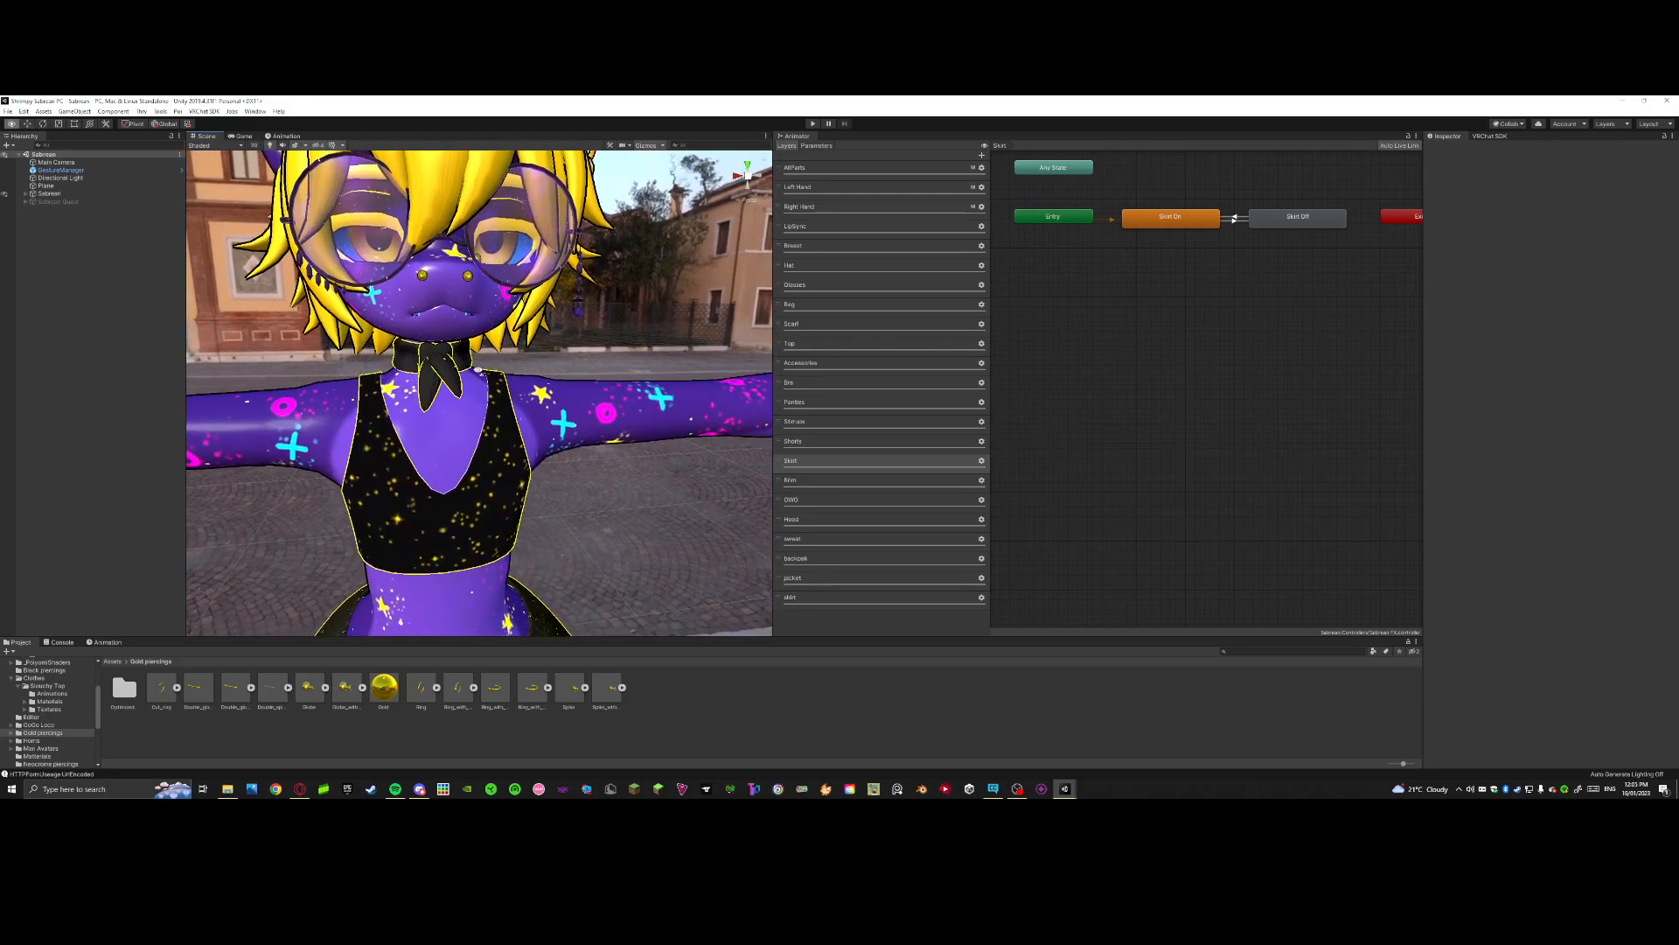
# Step: Deactivate the Double_globe Variant and Ring_with_spike Variant piercing objects on the avatar's head
pyautogui.keyDown('alt'); pyautogui.moveTo(479, 371); pyautogui.dragTo(511, 366); pyautogui.keyUp('alt')
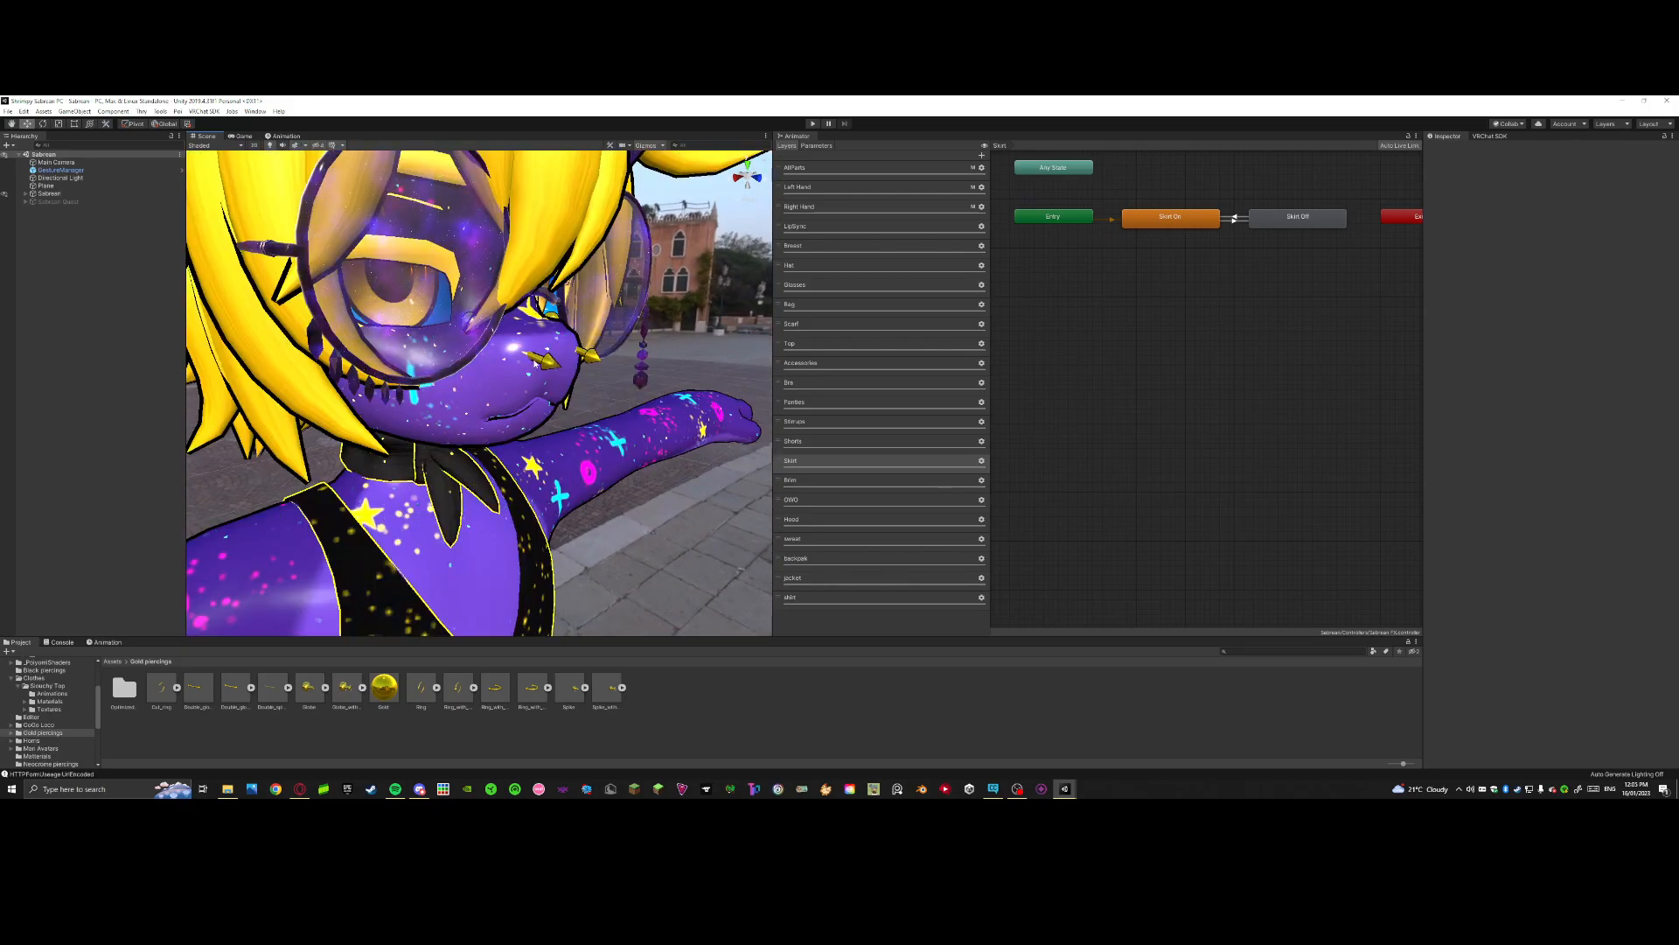
pyautogui.click(537, 361)
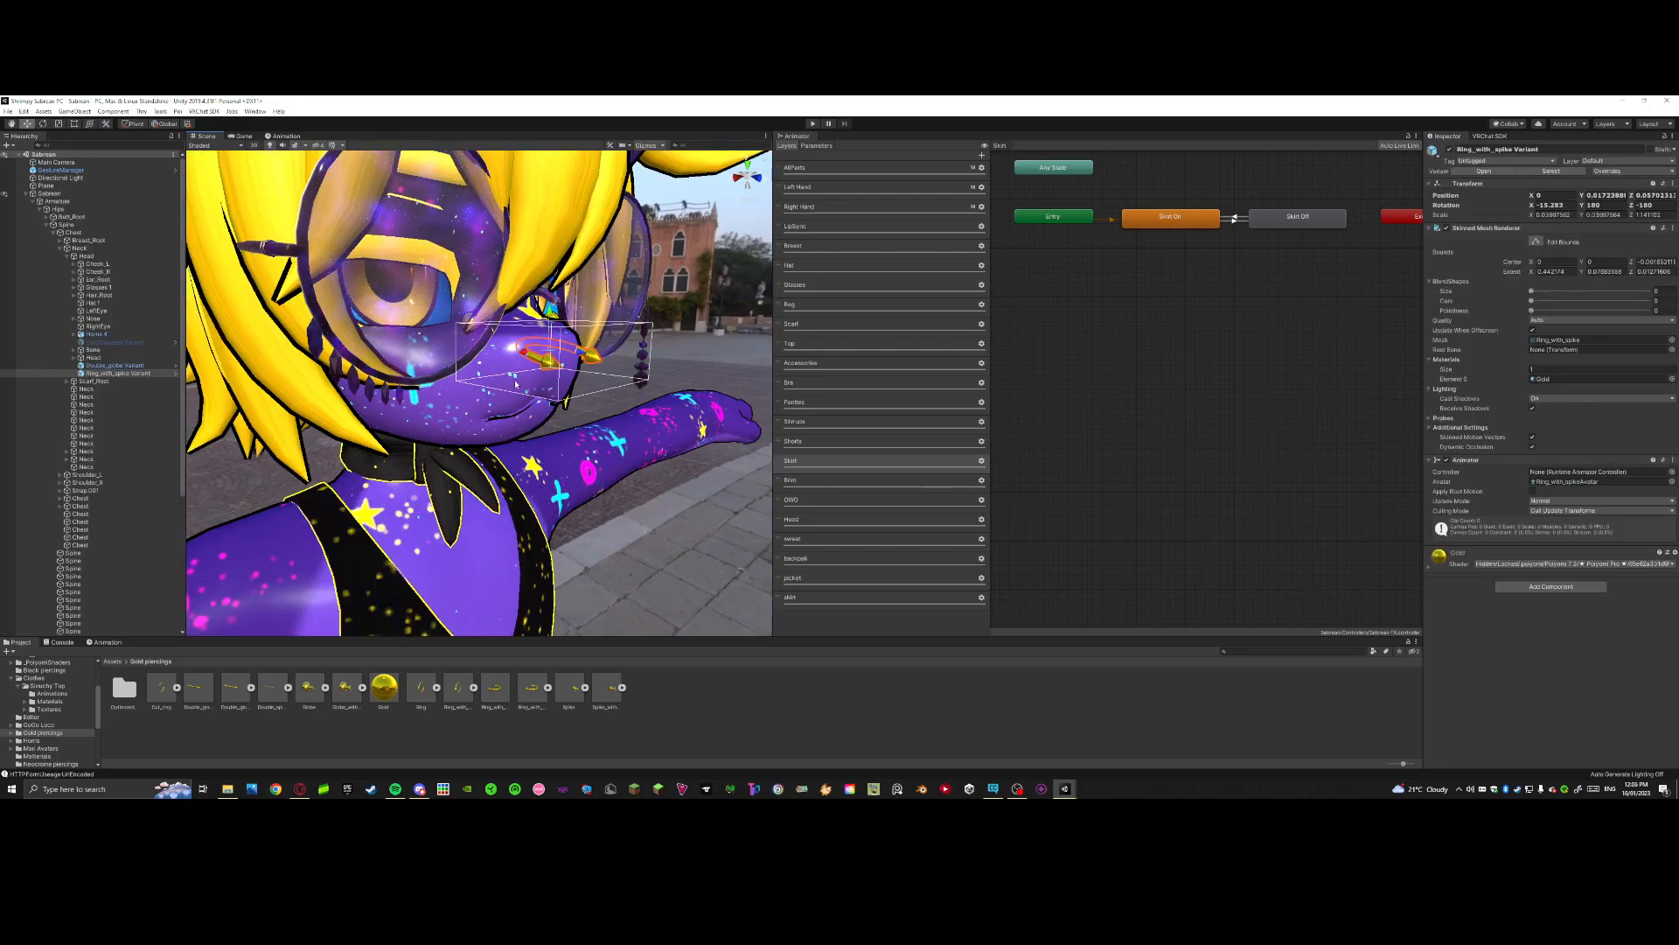
pyautogui.click(105, 365)
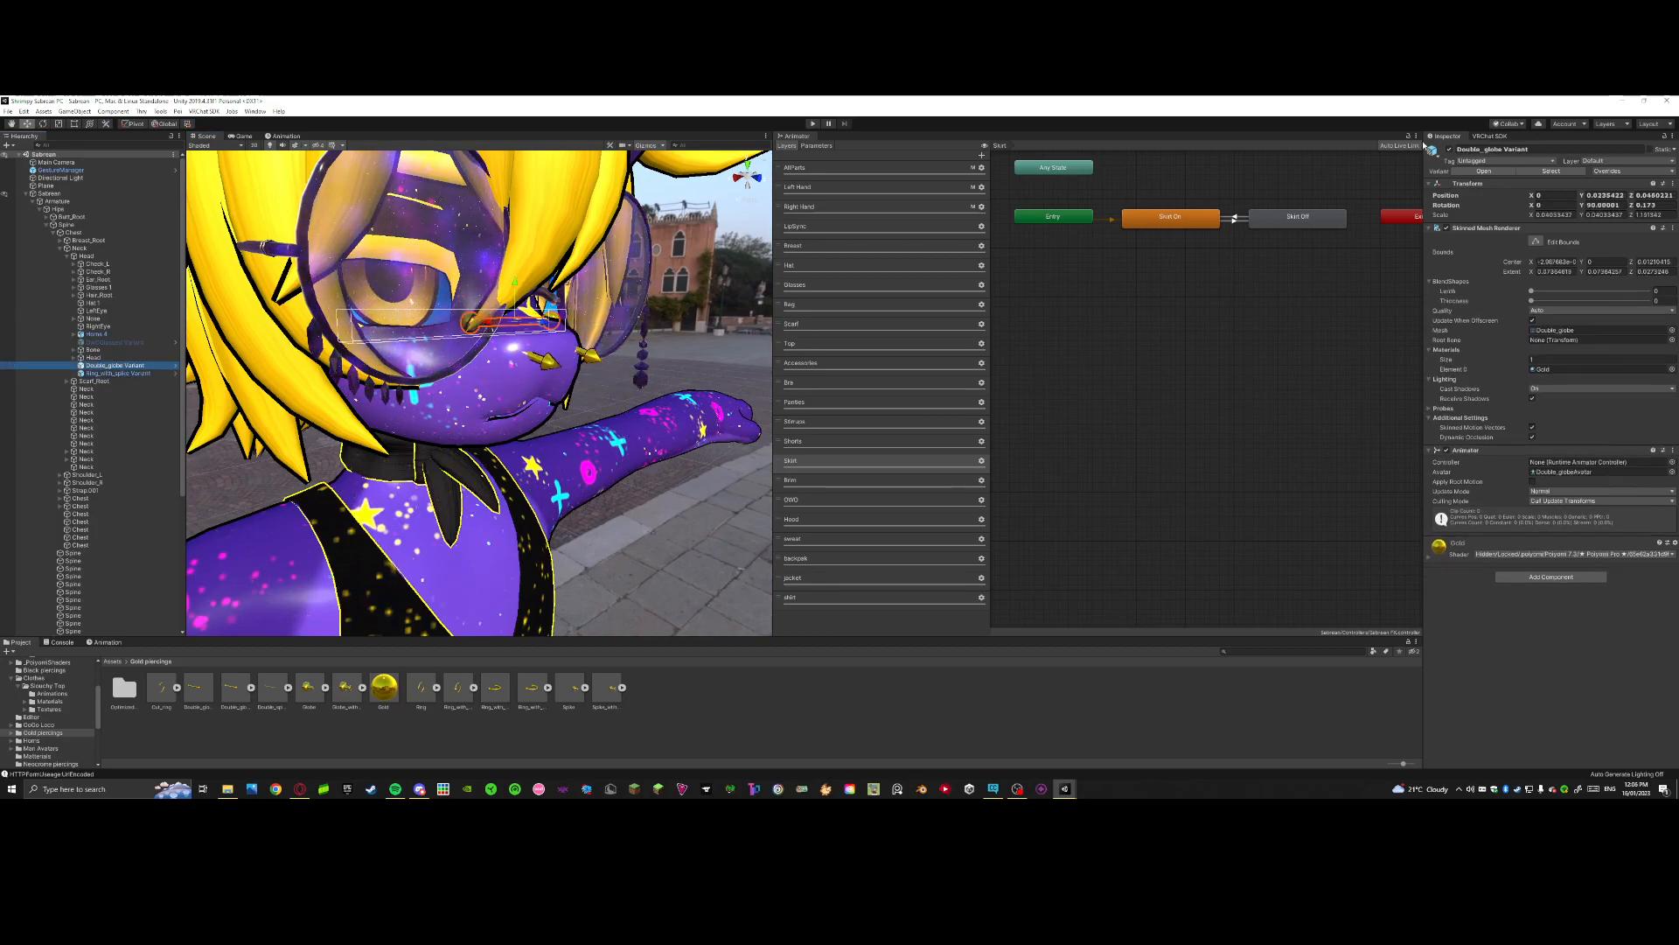
pyautogui.click(1530, 290)
pyautogui.moveTo(1532, 301); pyautogui.dragTo(1368, 282)
pyautogui.click(1451, 150)
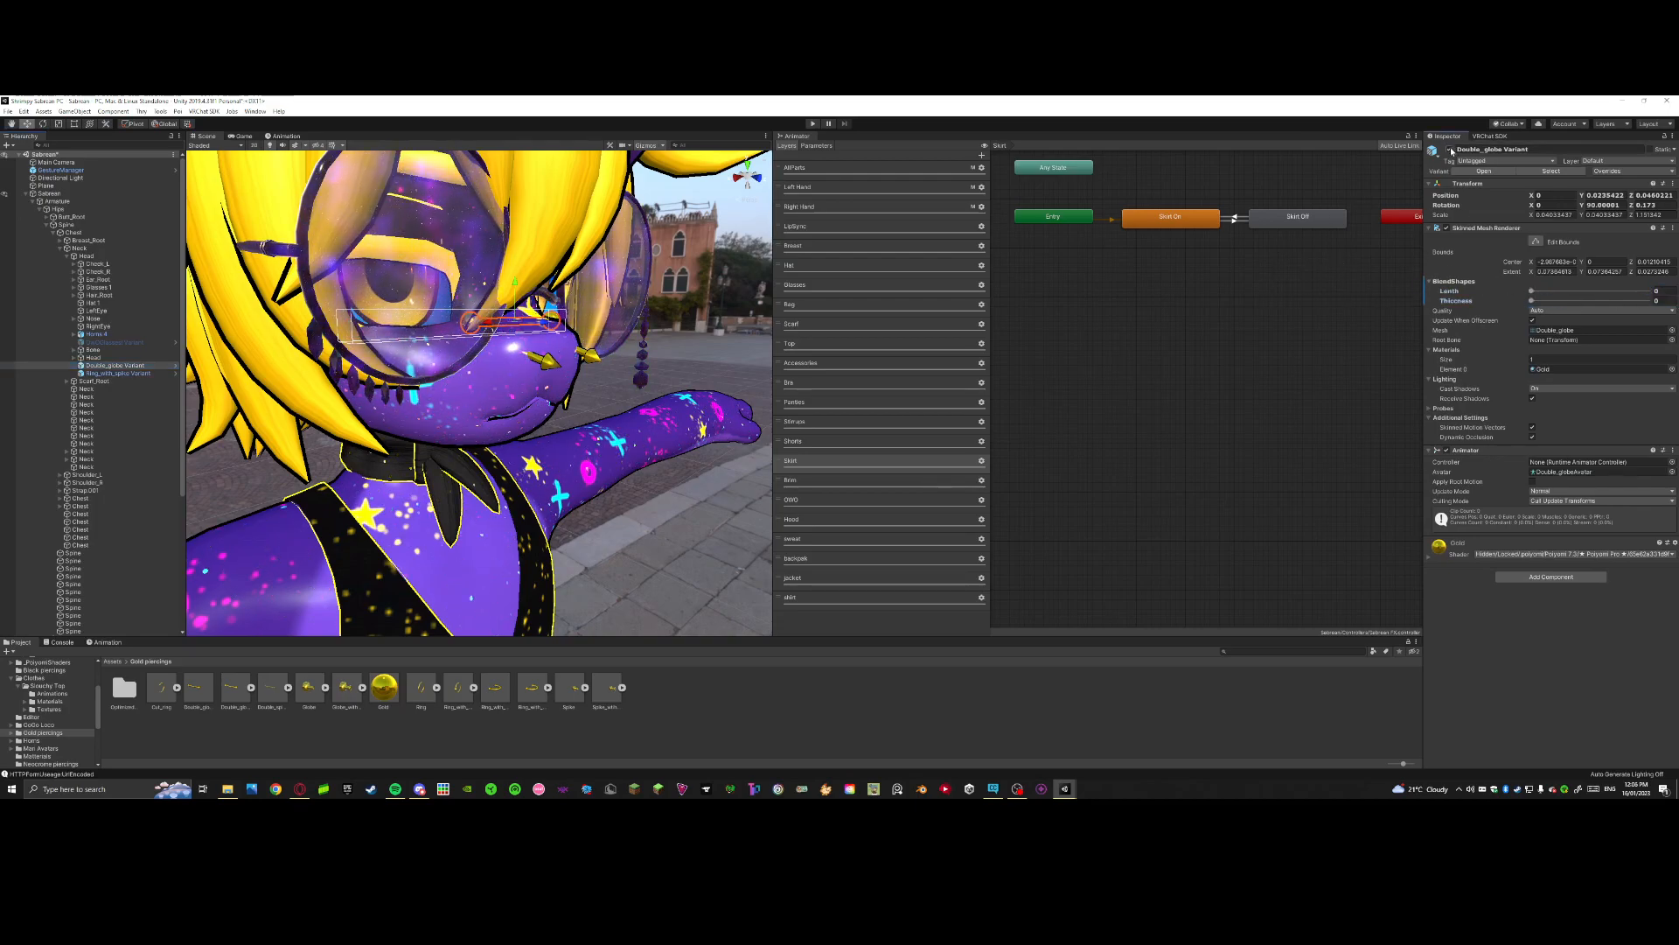
pyautogui.click(1450, 151)
pyautogui.click(118, 372)
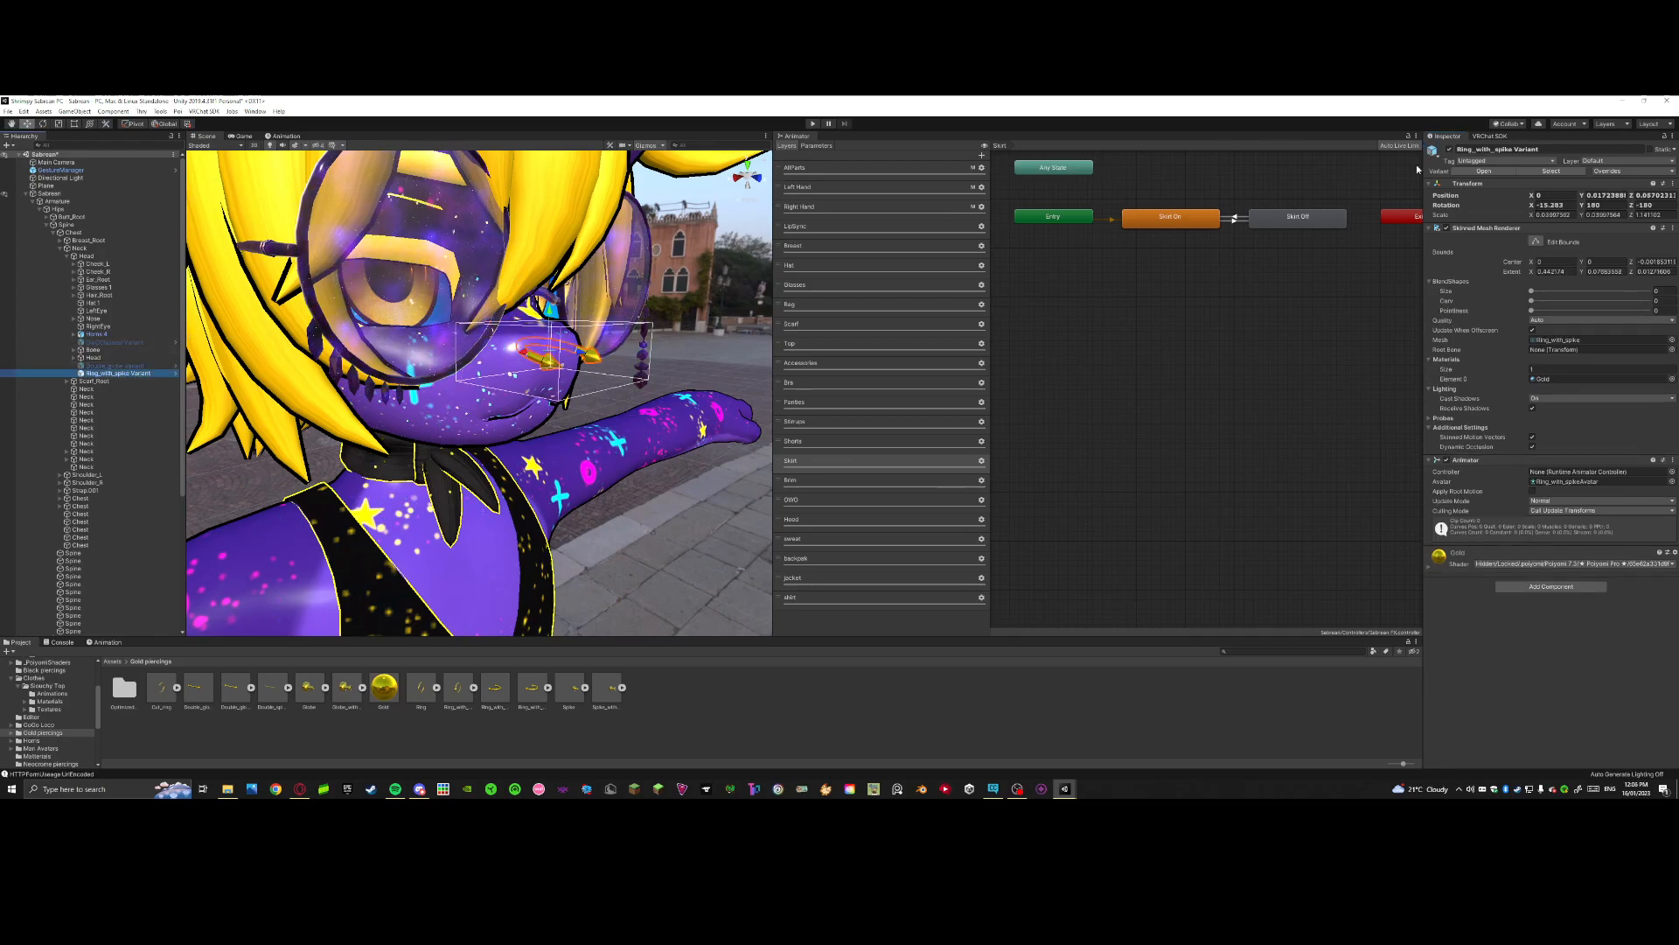
pyautogui.click(1452, 151)
pyautogui.click(923, 687)
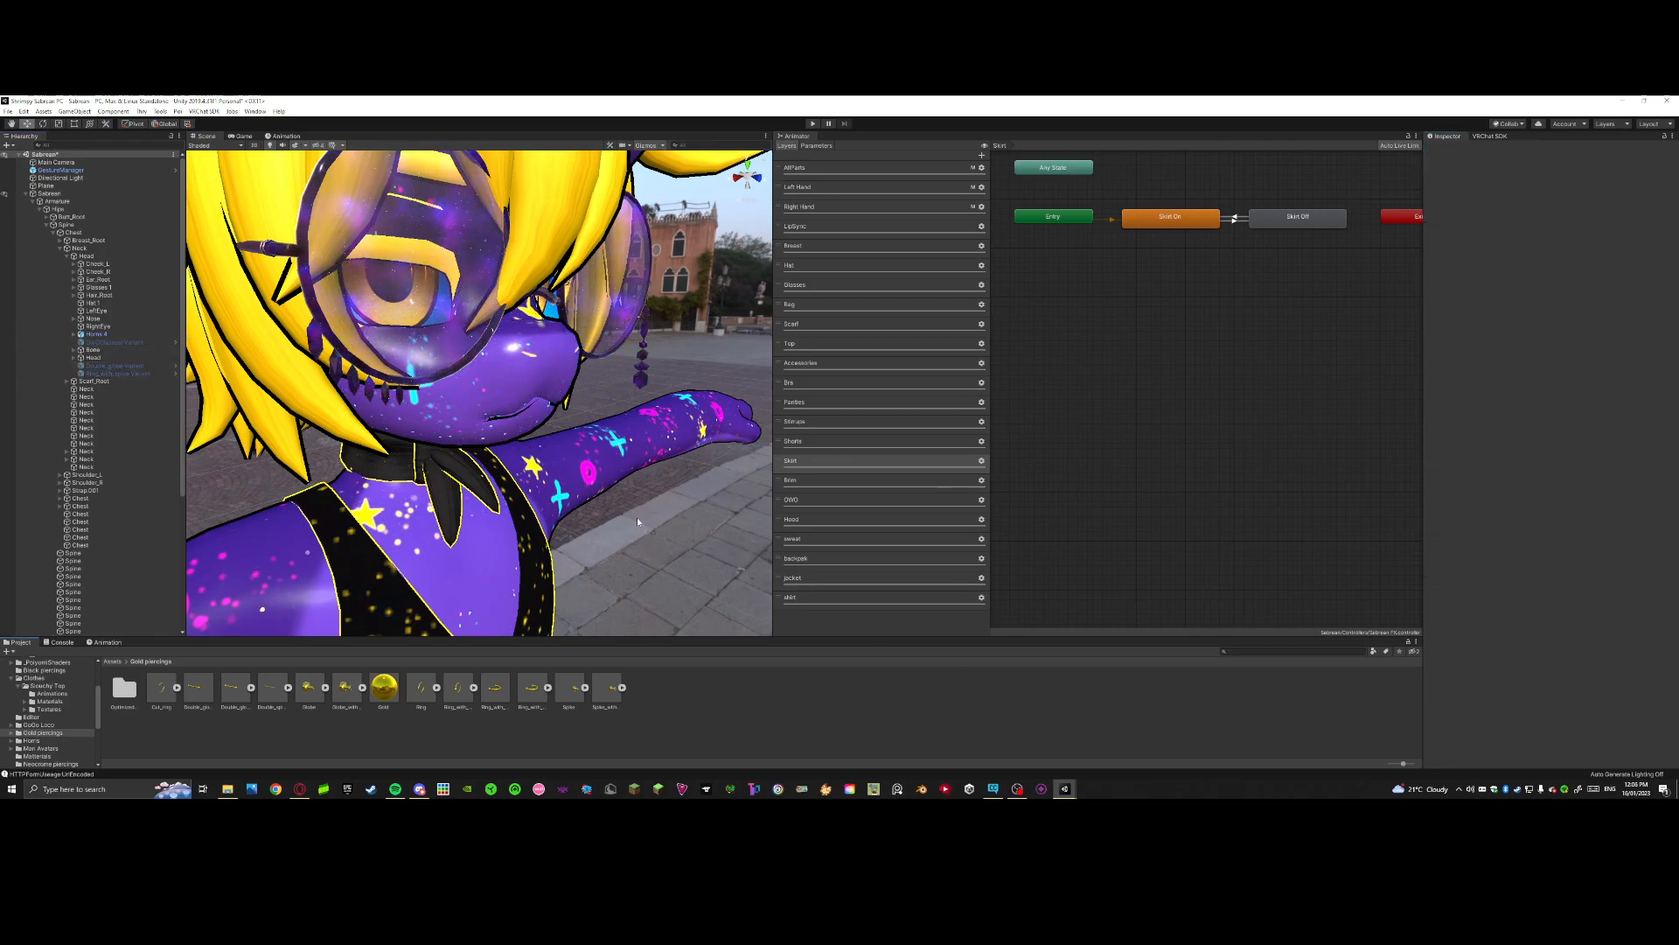
# Step: Examine the whole avatar from the front with its piercings hidden
pyautogui.keyDown('alt'); pyautogui.moveTo(690, 543); pyautogui.dragTo(436, 456); pyautogui.keyUp('alt')
pyautogui.scroll(-10, 435, 456)
pyautogui.moveTo(505, 441); pyautogui.dragTo(535, 464, button='right')
pyautogui.scroll(-6, 150, 500)
pyautogui.scroll(4, 149, 495)
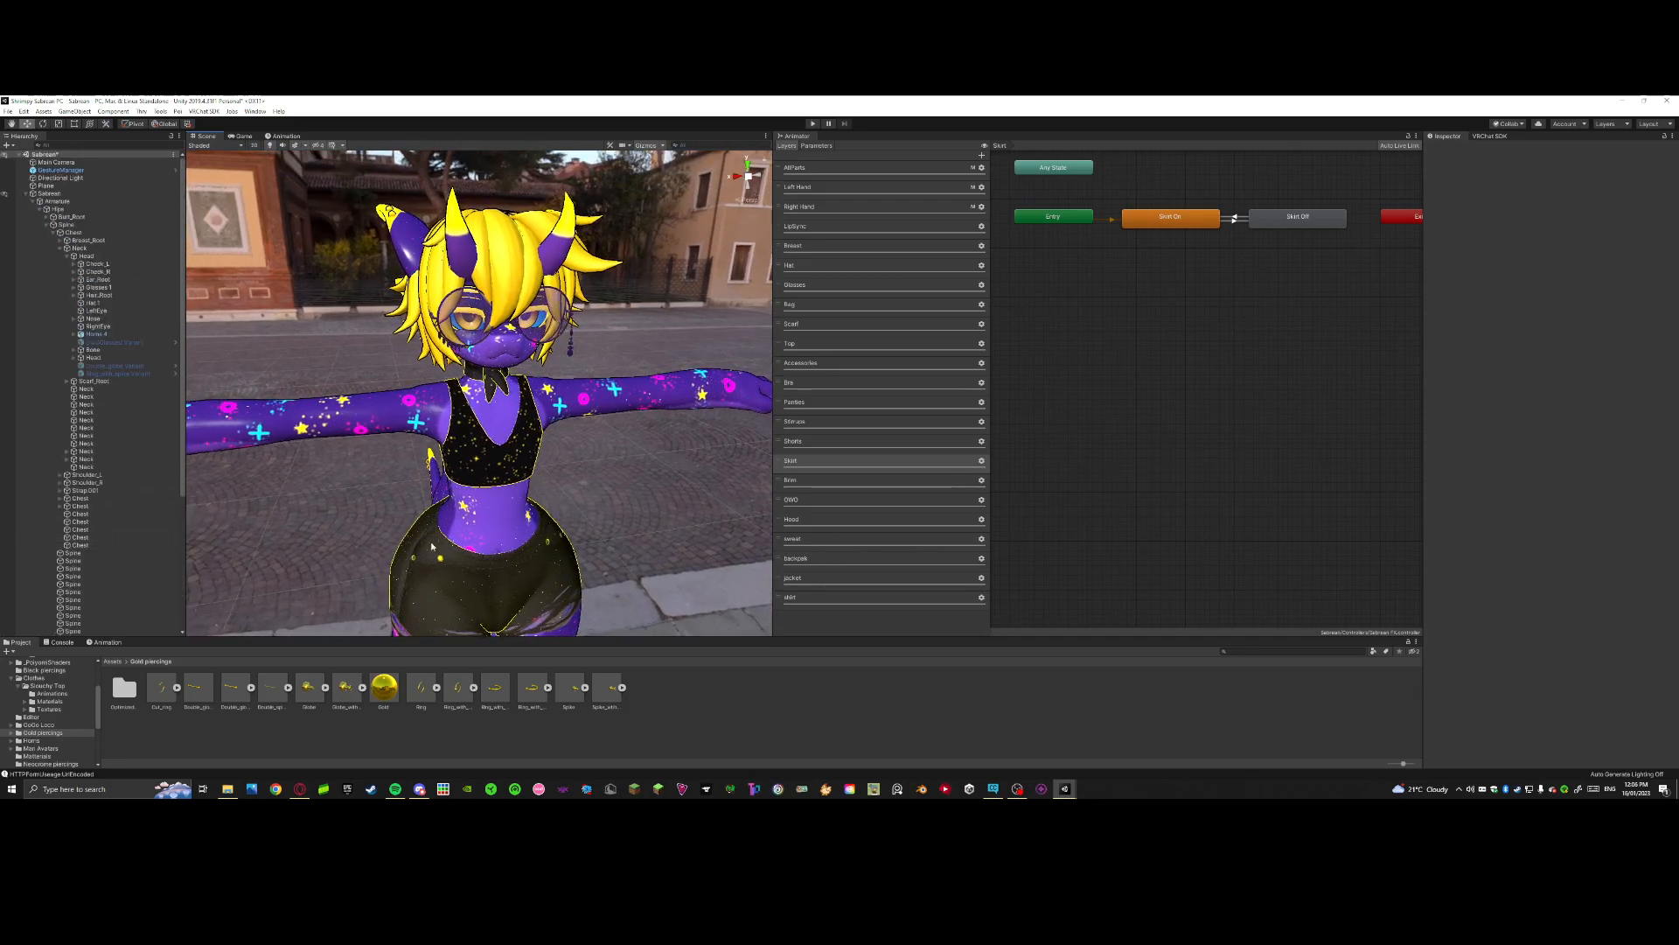
pyautogui.click(25, 194)
pyautogui.doubleClick(48, 193)
pyautogui.keyDown('alt'); pyautogui.click(25, 193); pyautogui.keyUp('alt')
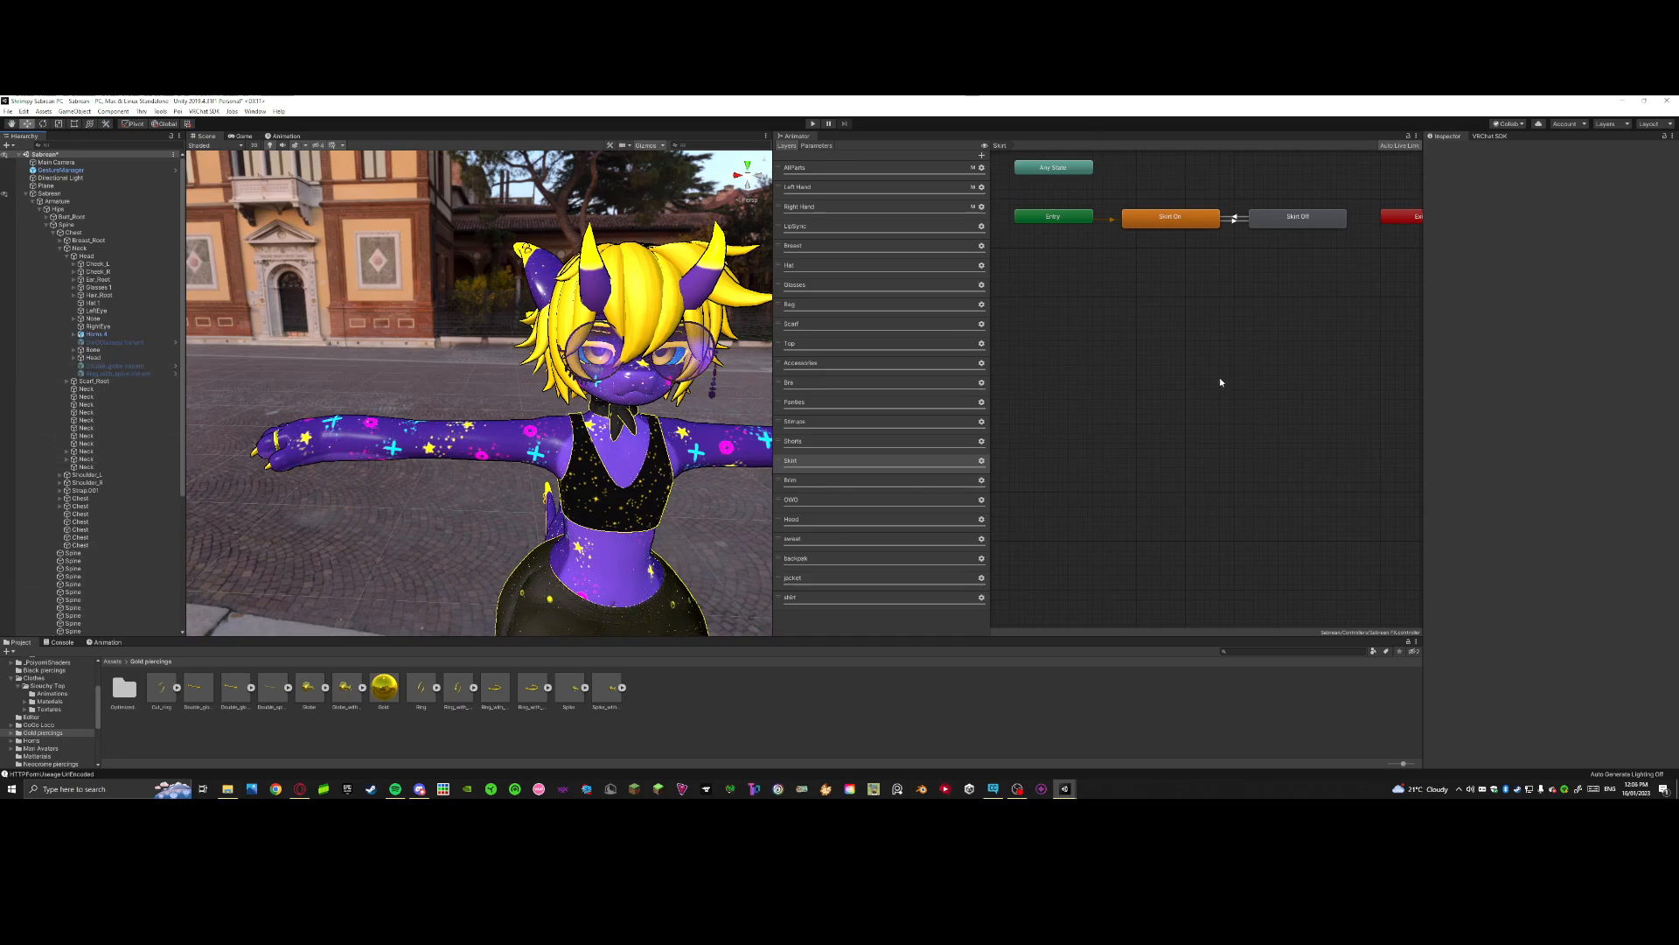
# Step: Add a Bool parameter named Piercings to the expression parameters asset used by the avatar's descriptor
pyautogui.click(55, 195)
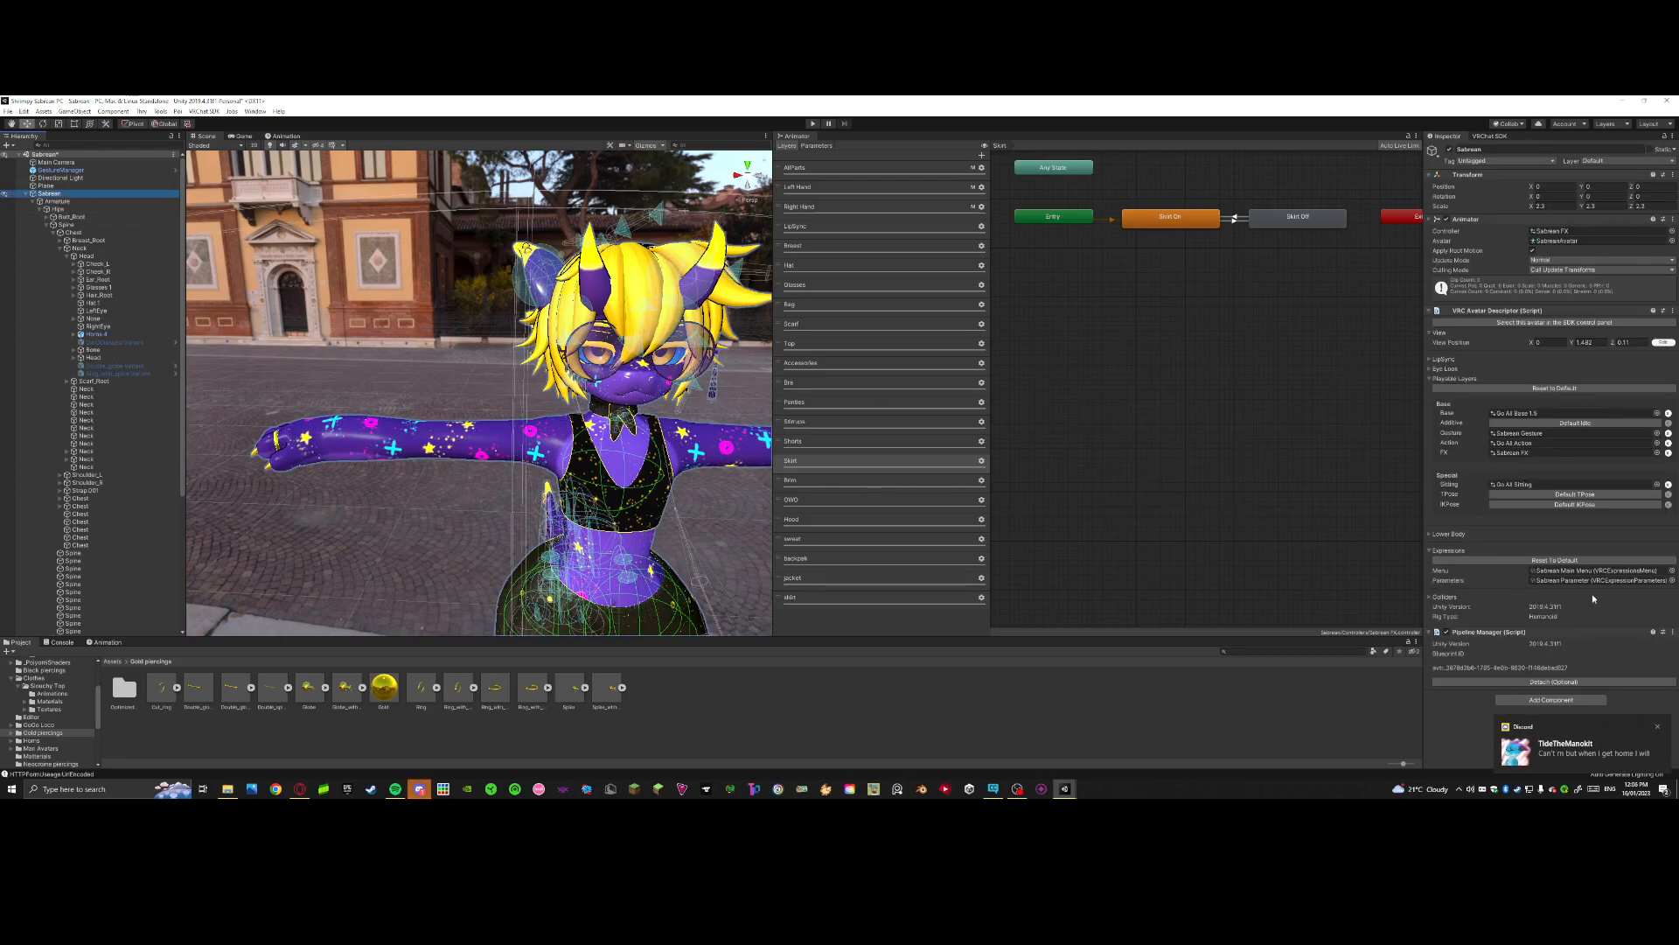
pyautogui.doubleClick(1550, 581)
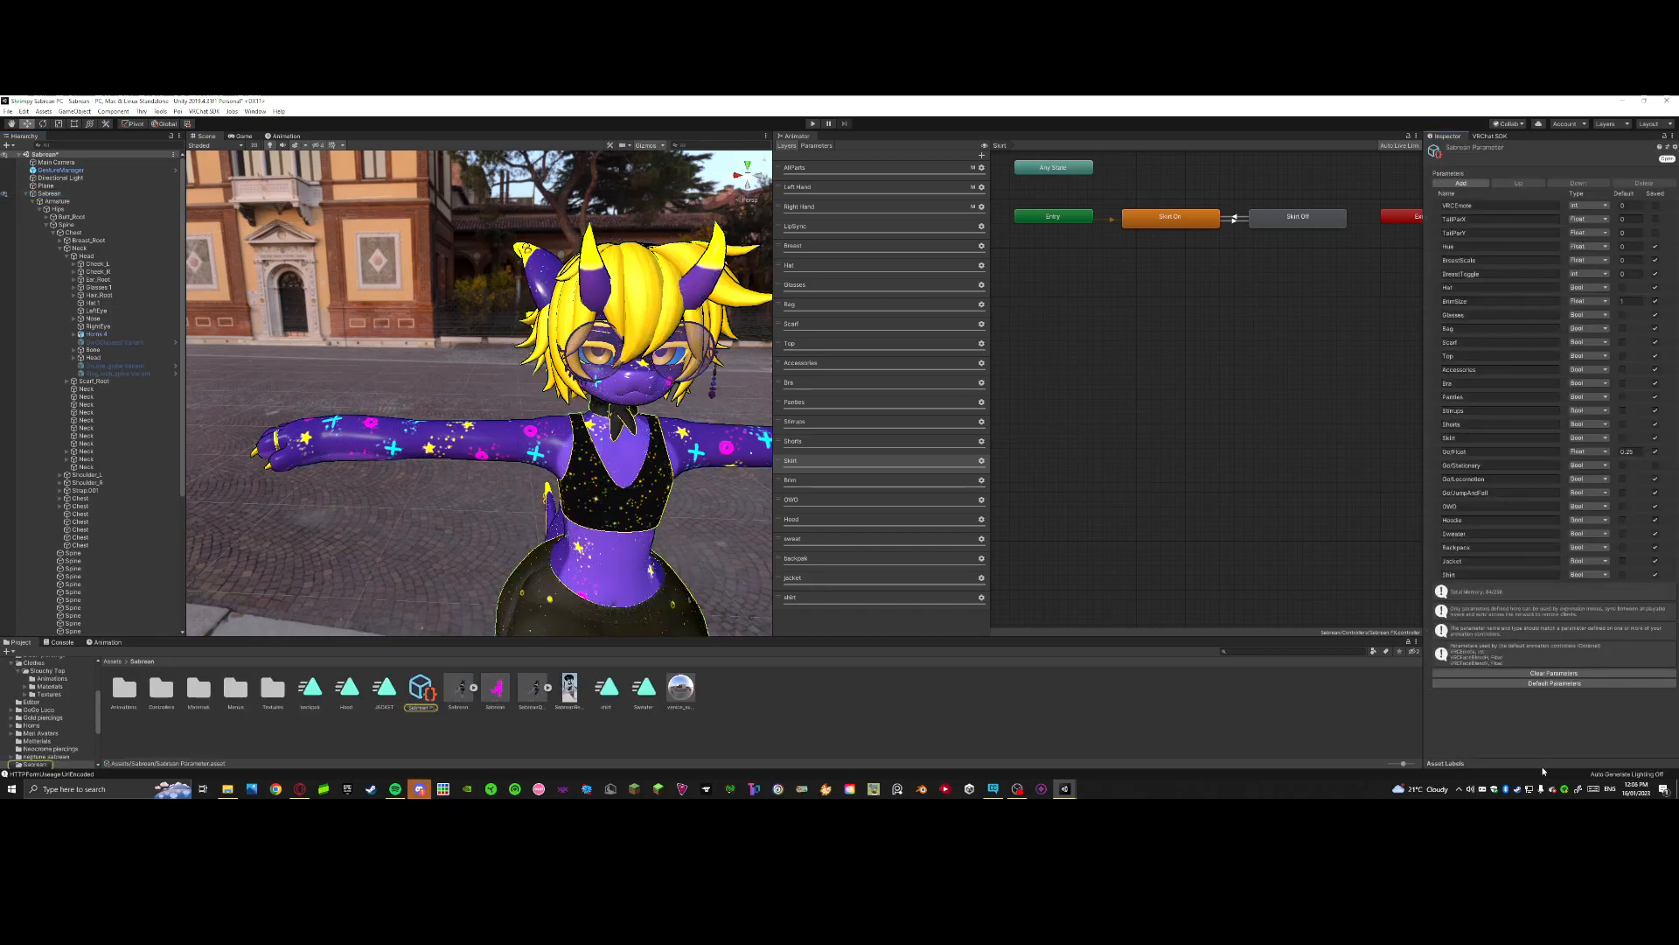
pyautogui.click(1462, 182)
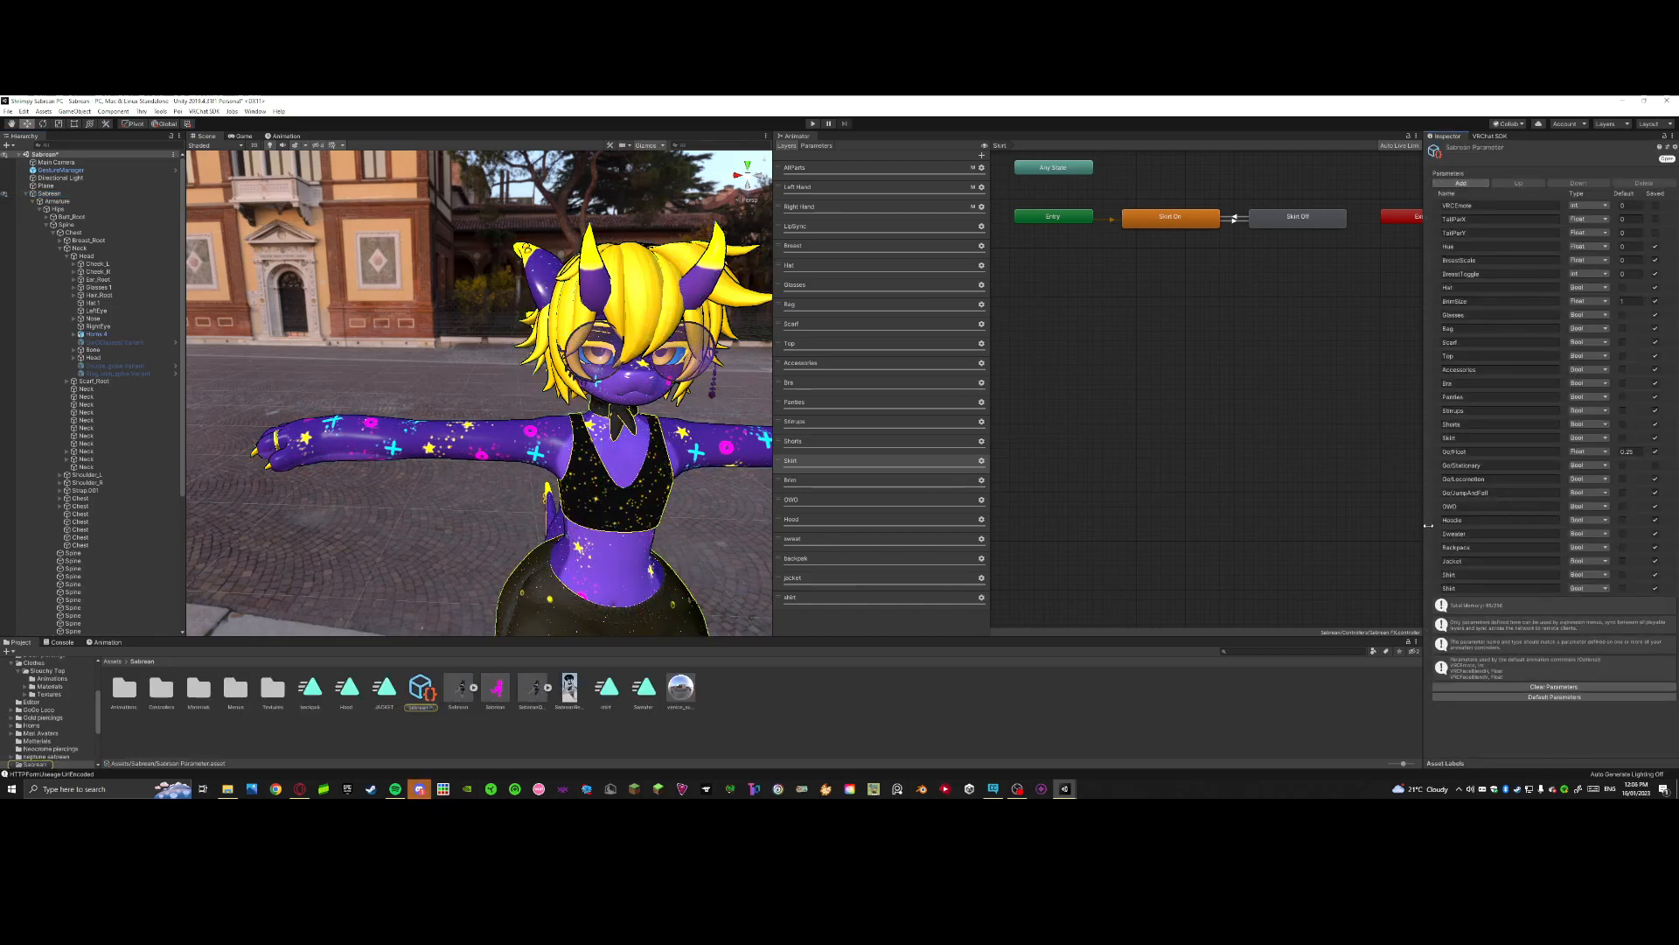
pyautogui.click(1500, 588)
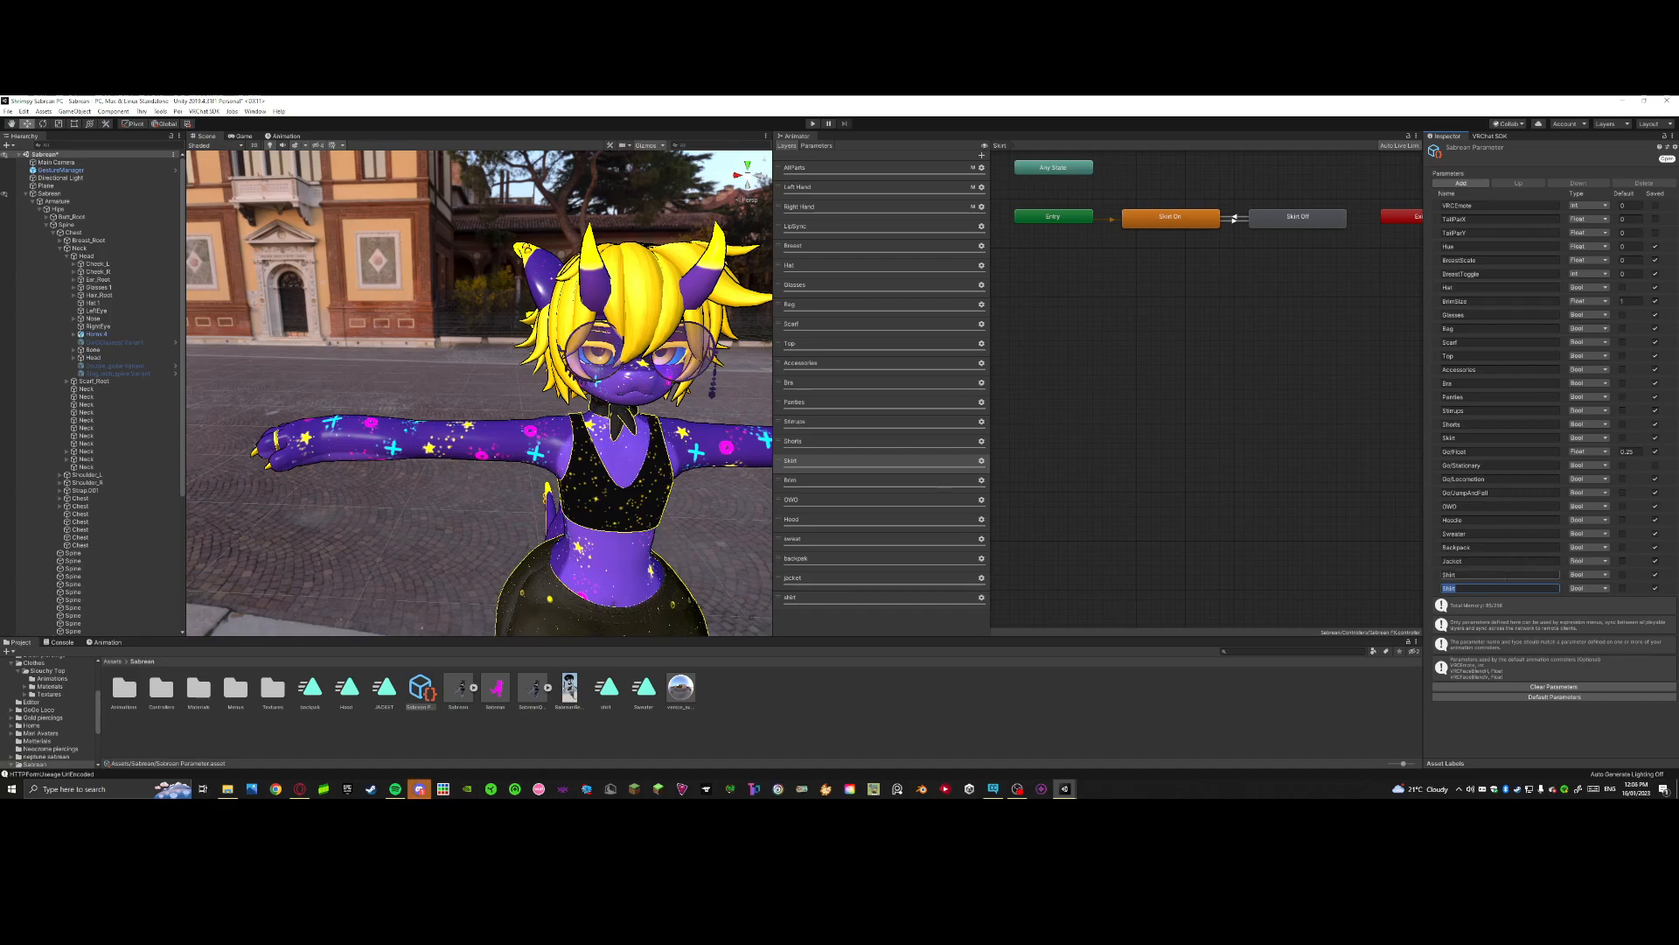
pyautogui.press('BackSpace')
pyautogui.write('ngs')
pyautogui.click(1545, 754)
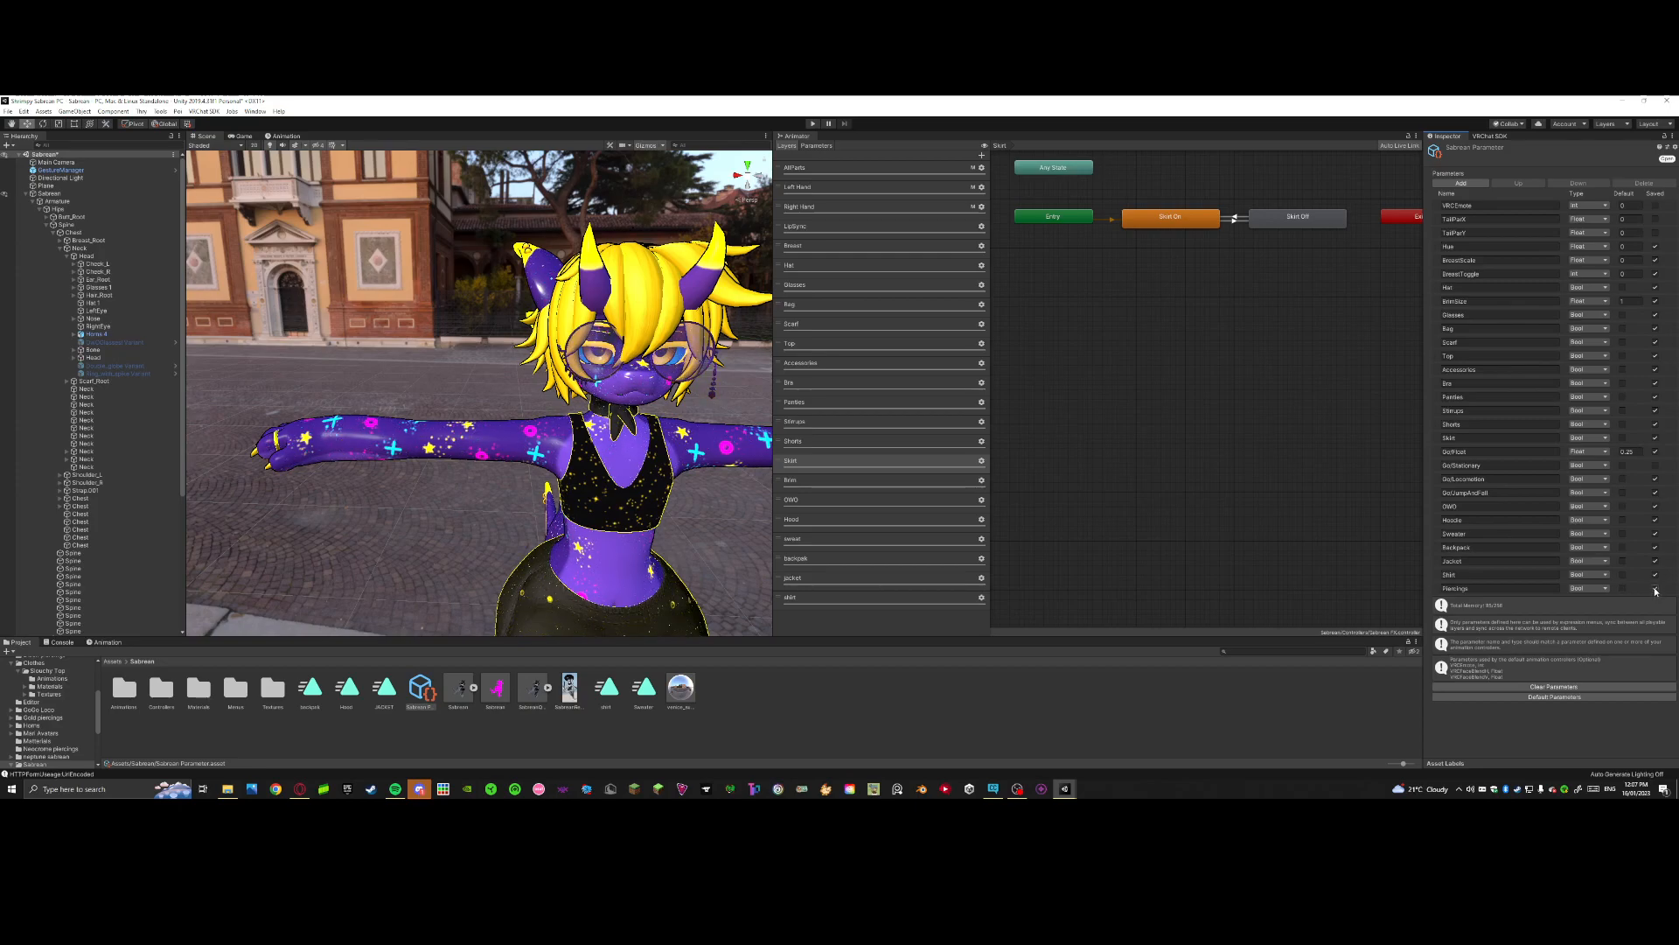
pyautogui.moveTo(578, 429); pyautogui.dragTo(520, 491, button='right')
pyautogui.scroll(3, 549, 475)
pyautogui.scroll(-4, 519, 491)
pyautogui.scroll(4, 519, 492)
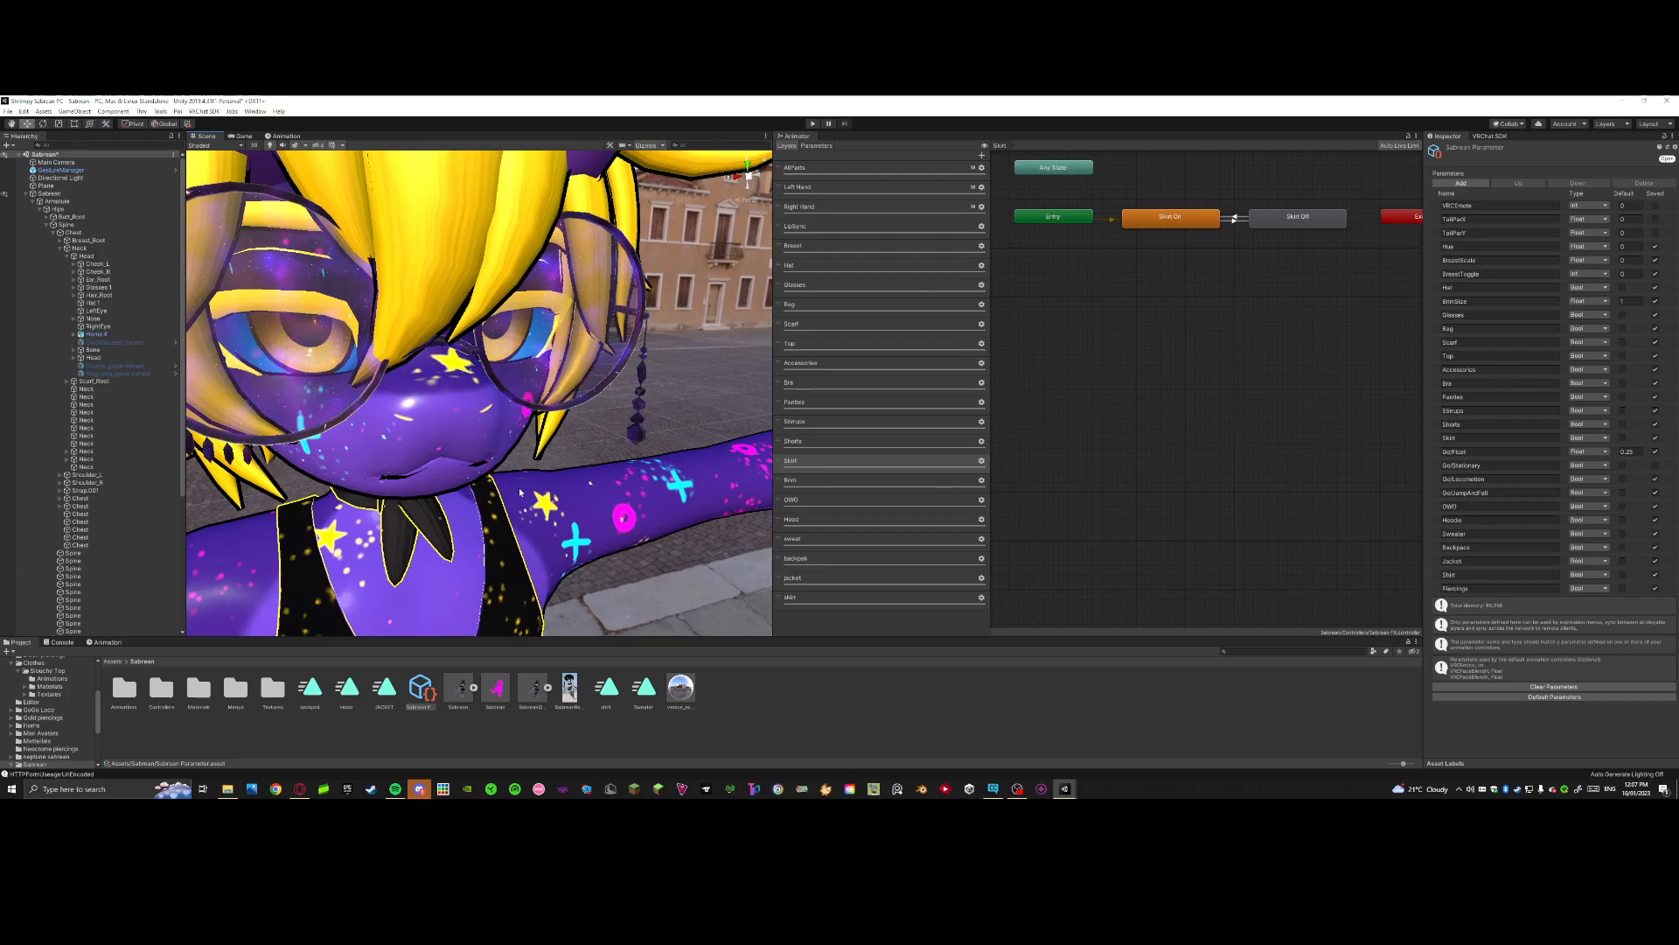
pyautogui.moveTo(508, 519); pyautogui.dragTo(577, 478, button='right')
pyautogui.scroll(2, 455, 477)
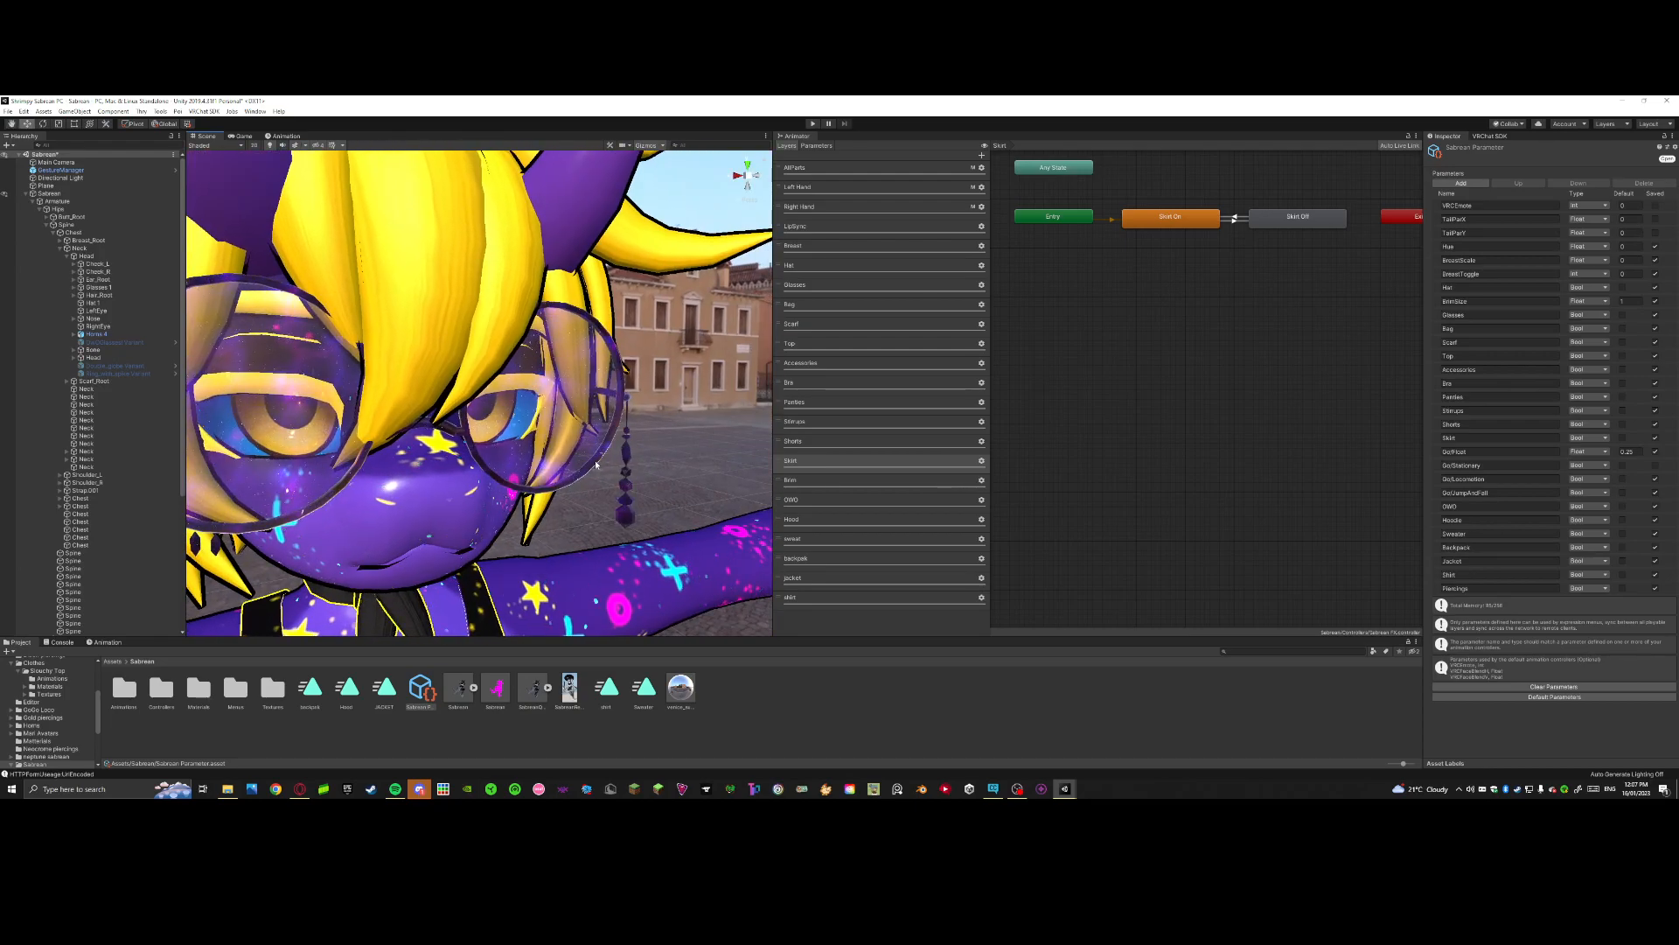
pyautogui.scroll(-4, 596, 465)
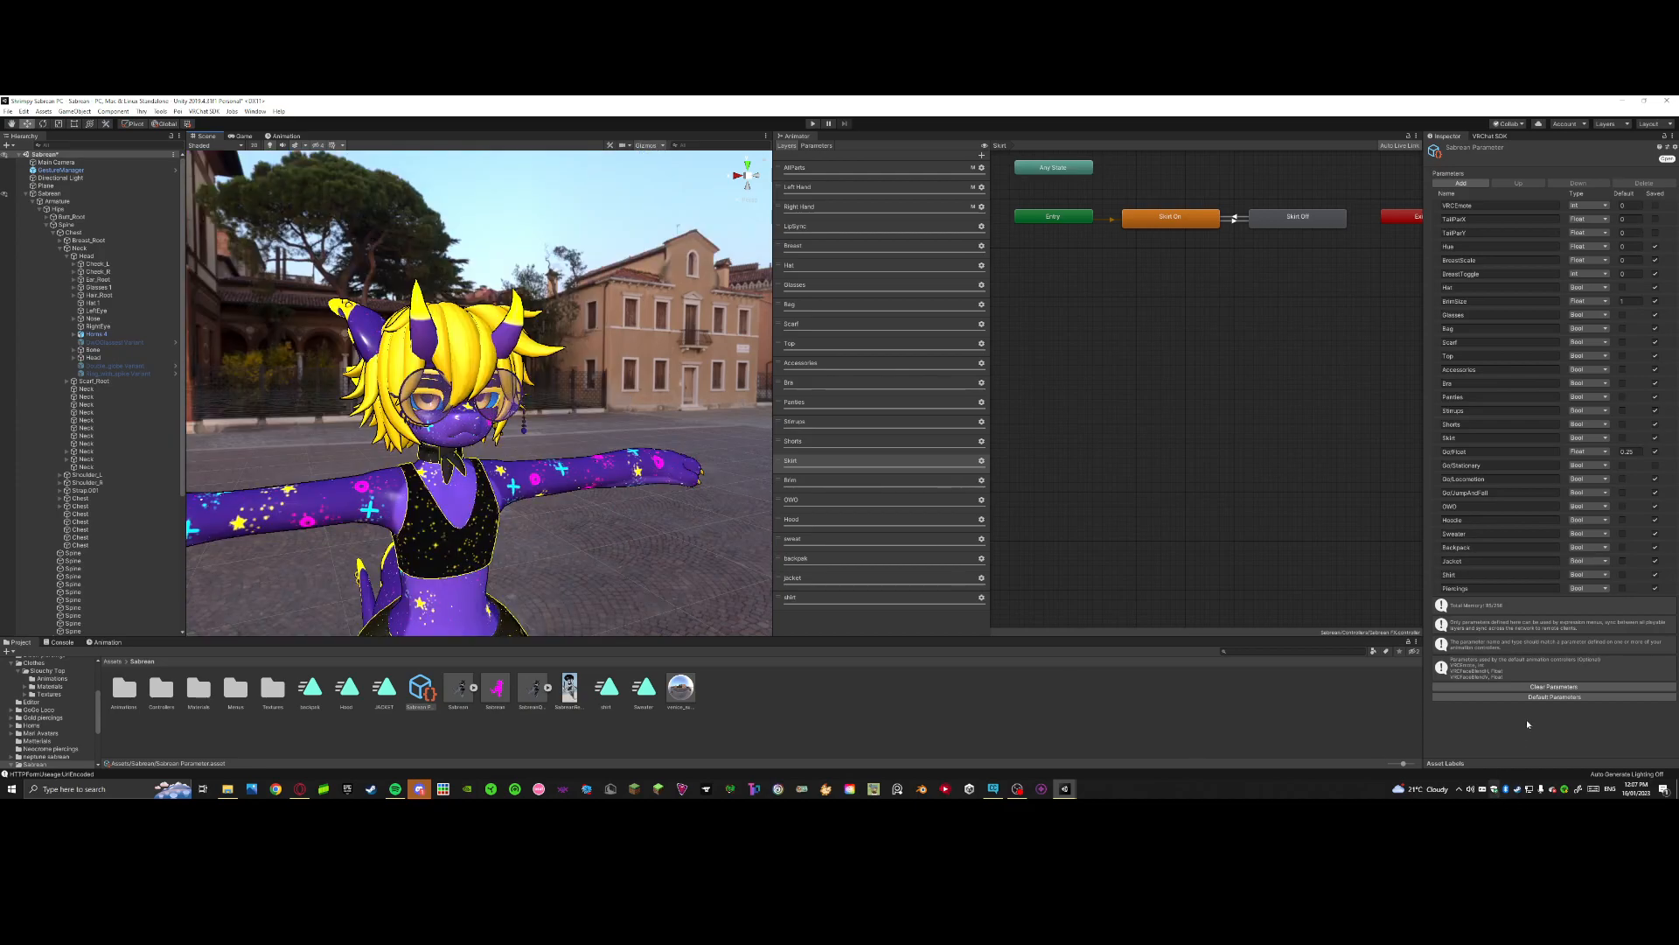
pyautogui.click(813, 146)
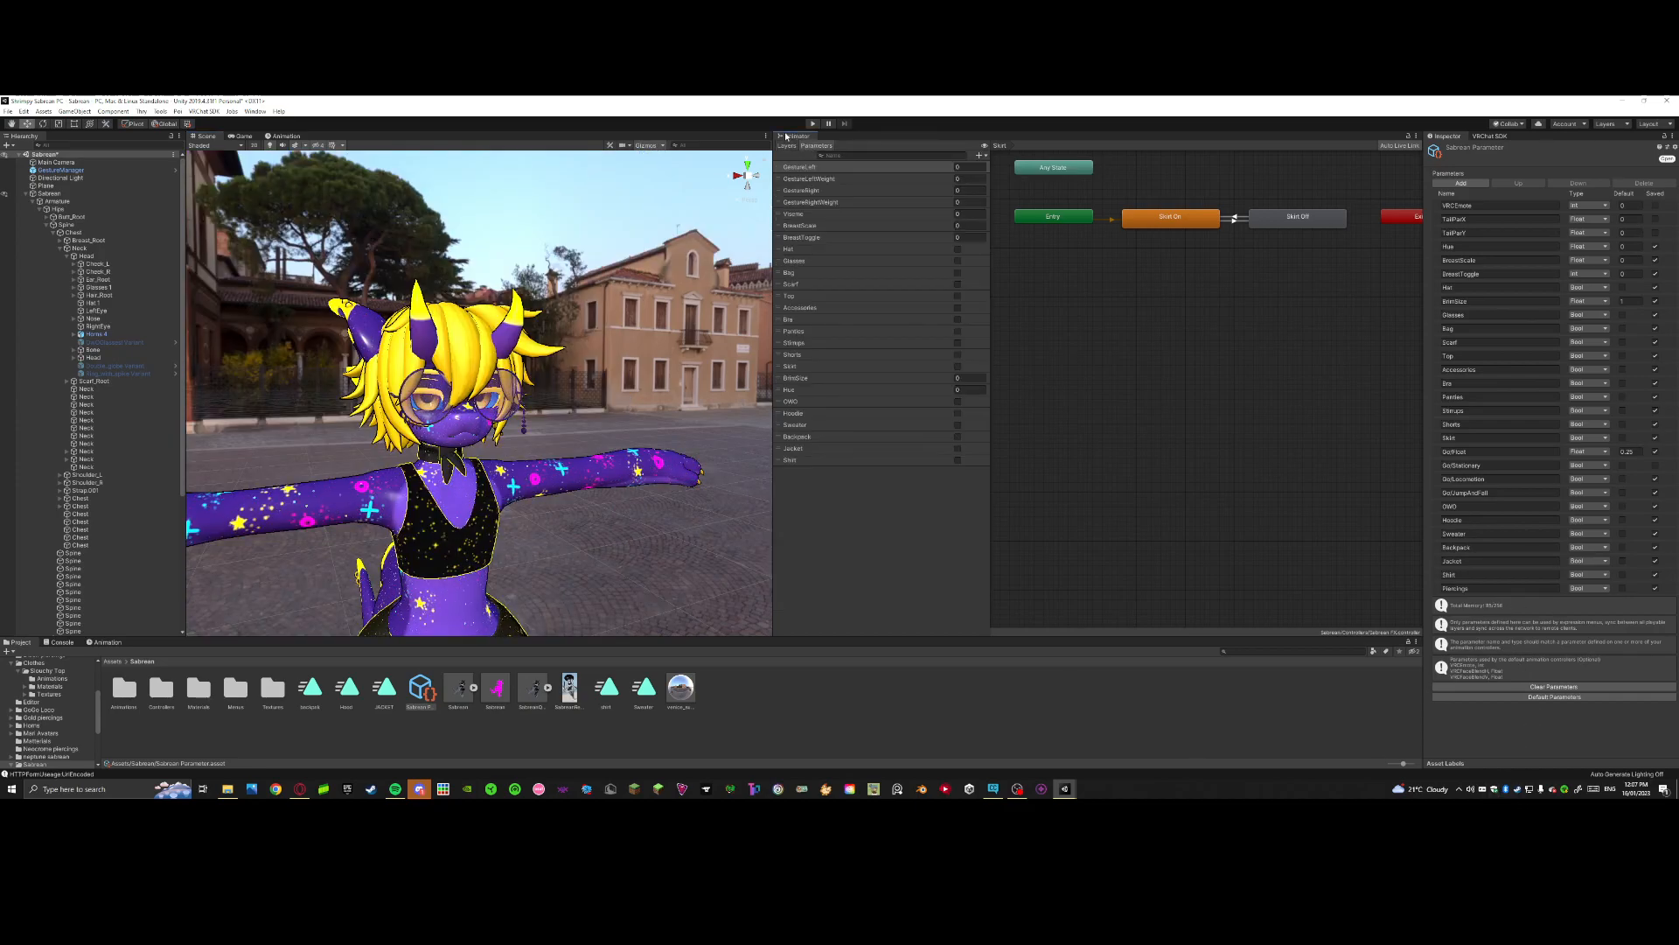
pyautogui.click(790, 146)
# Step: Open the avatar descriptor's FX controller and assign that controller to the avatar's Animator component
pyautogui.click(132, 193)
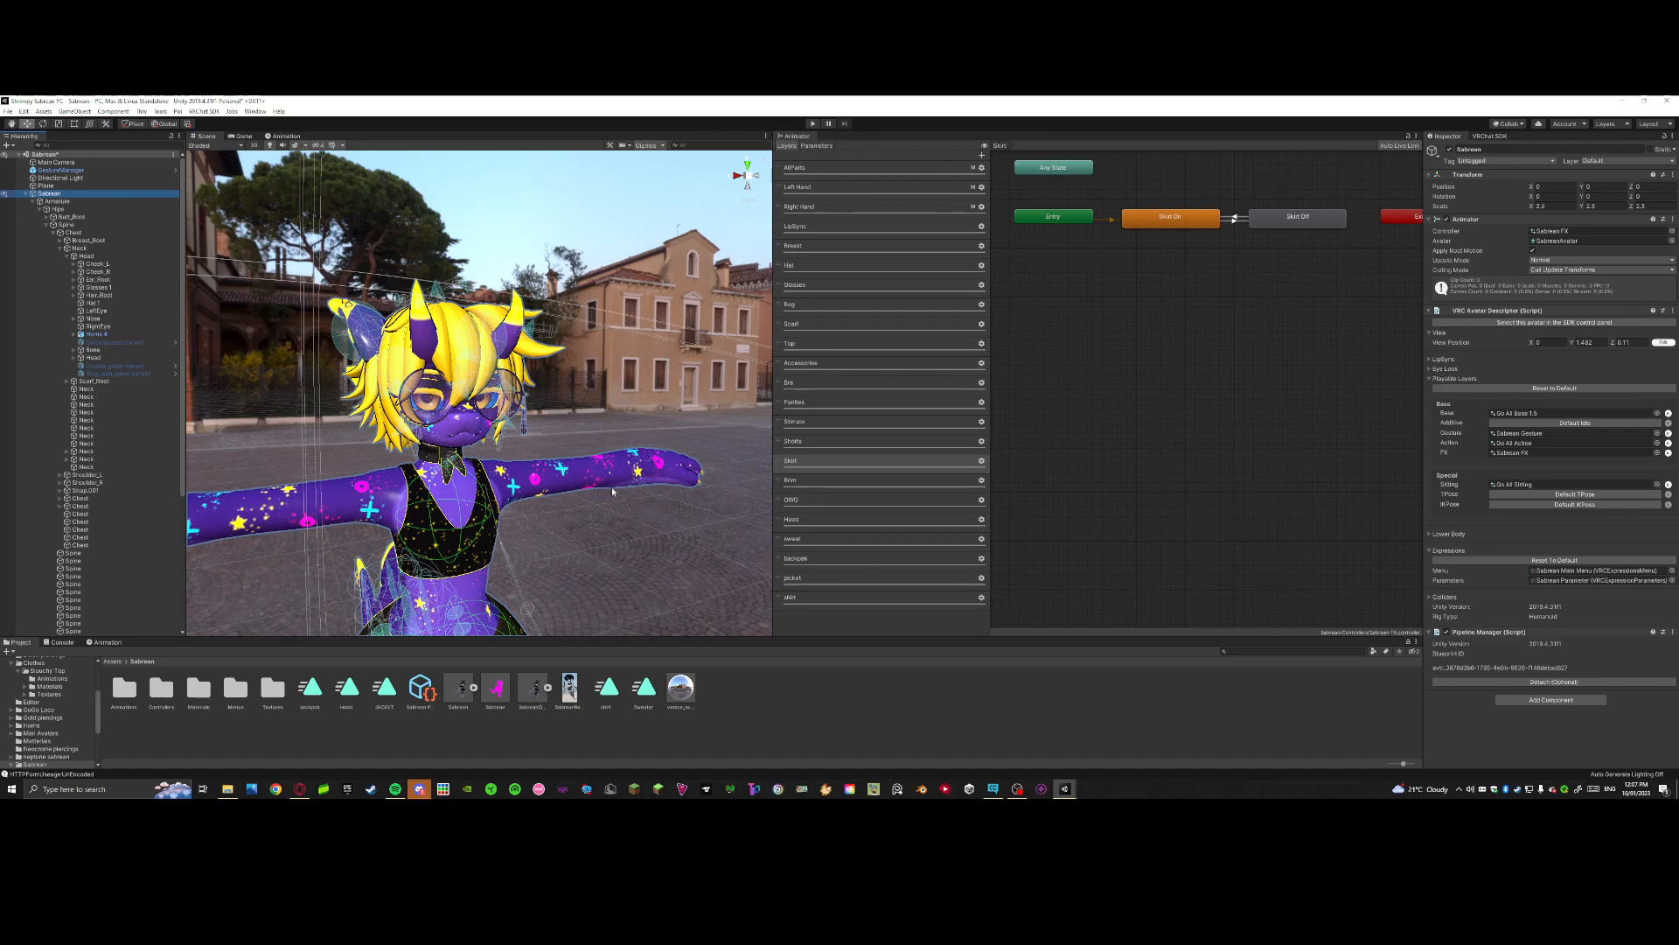
pyautogui.scroll(-5, 538, 353)
pyautogui.moveTo(538, 352); pyautogui.dragTo(520, 408, button='right')
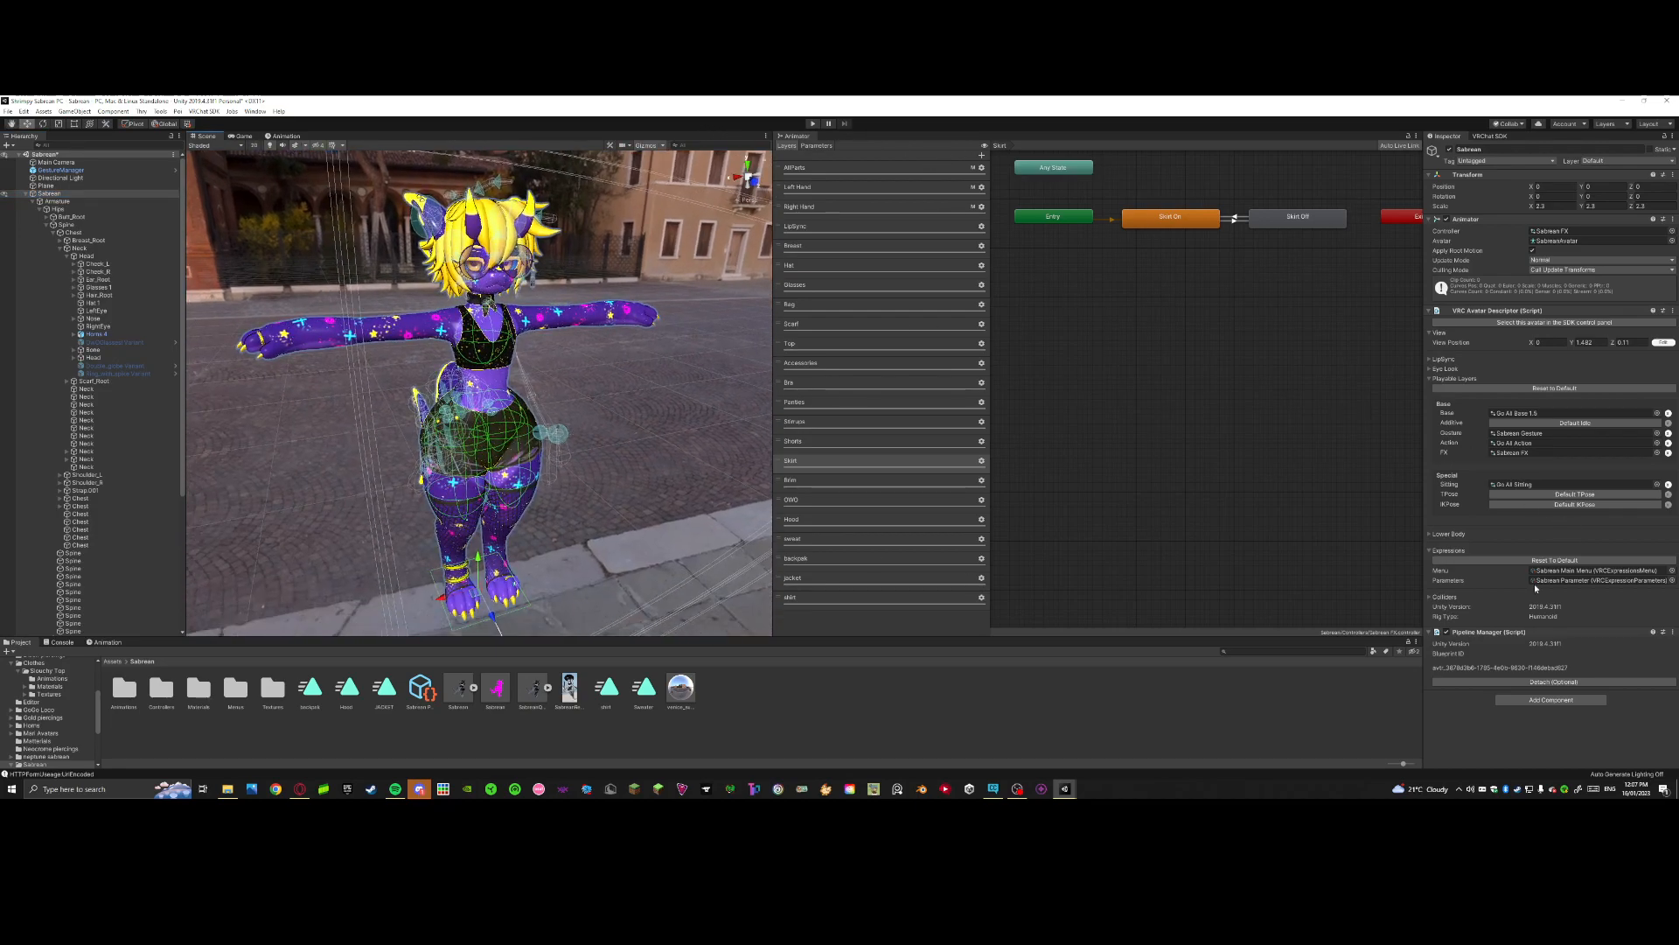
pyautogui.doubleClick(1522, 454)
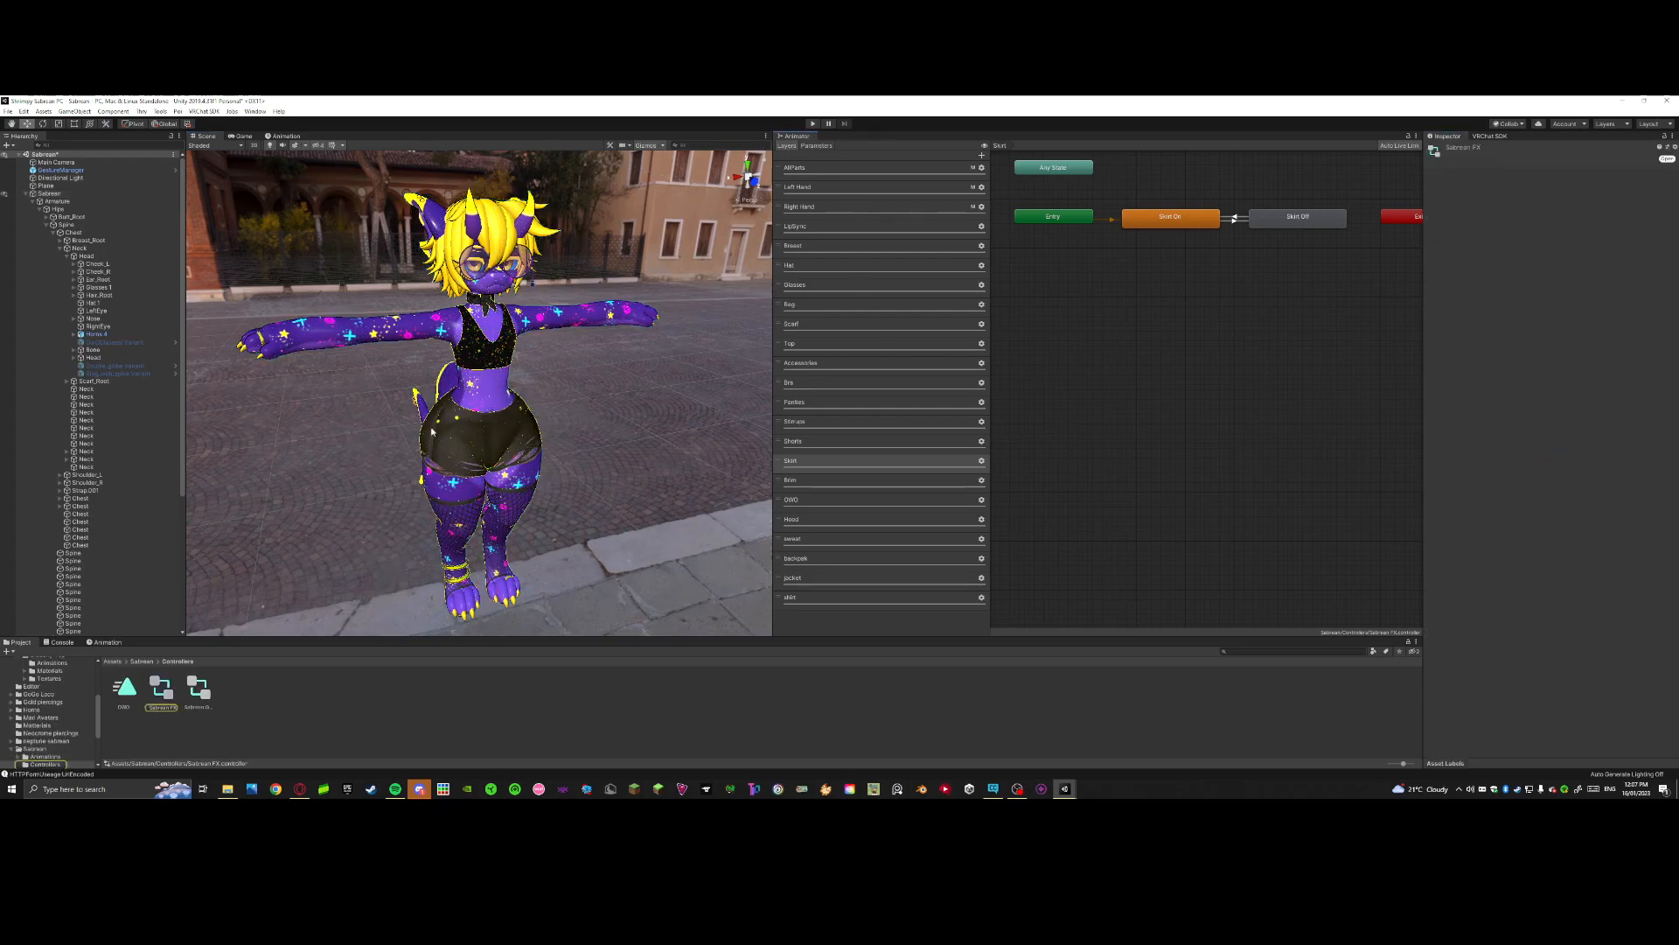
pyautogui.click(59, 195)
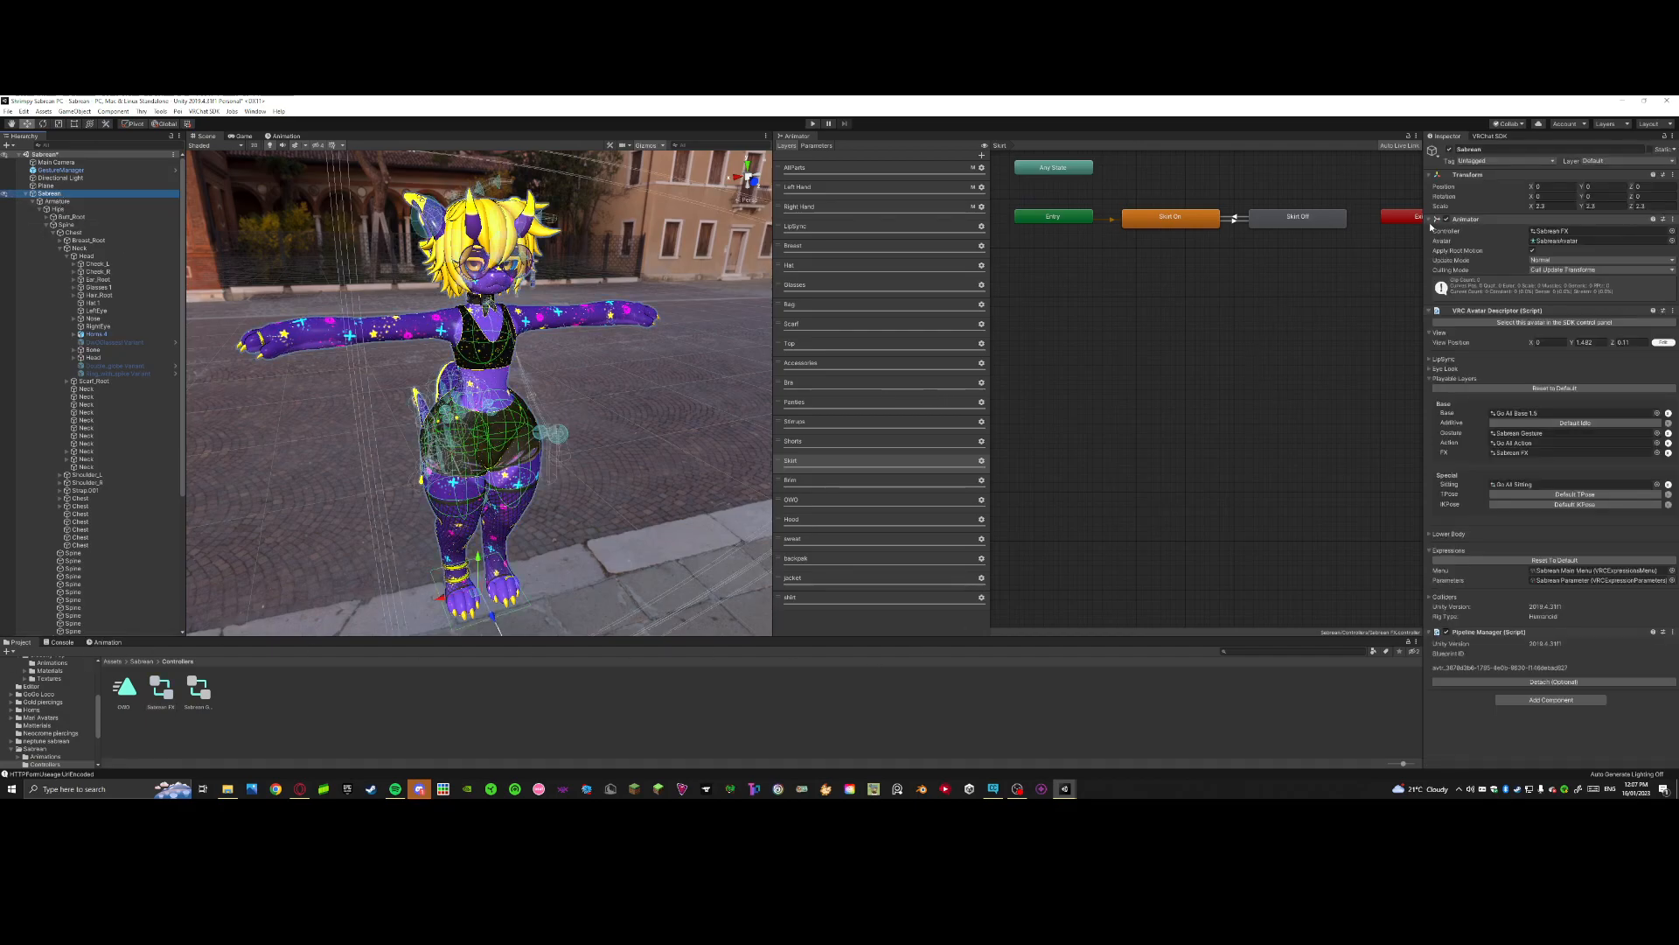
pyautogui.click(1671, 231)
pyautogui.doubleClick(724, 514)
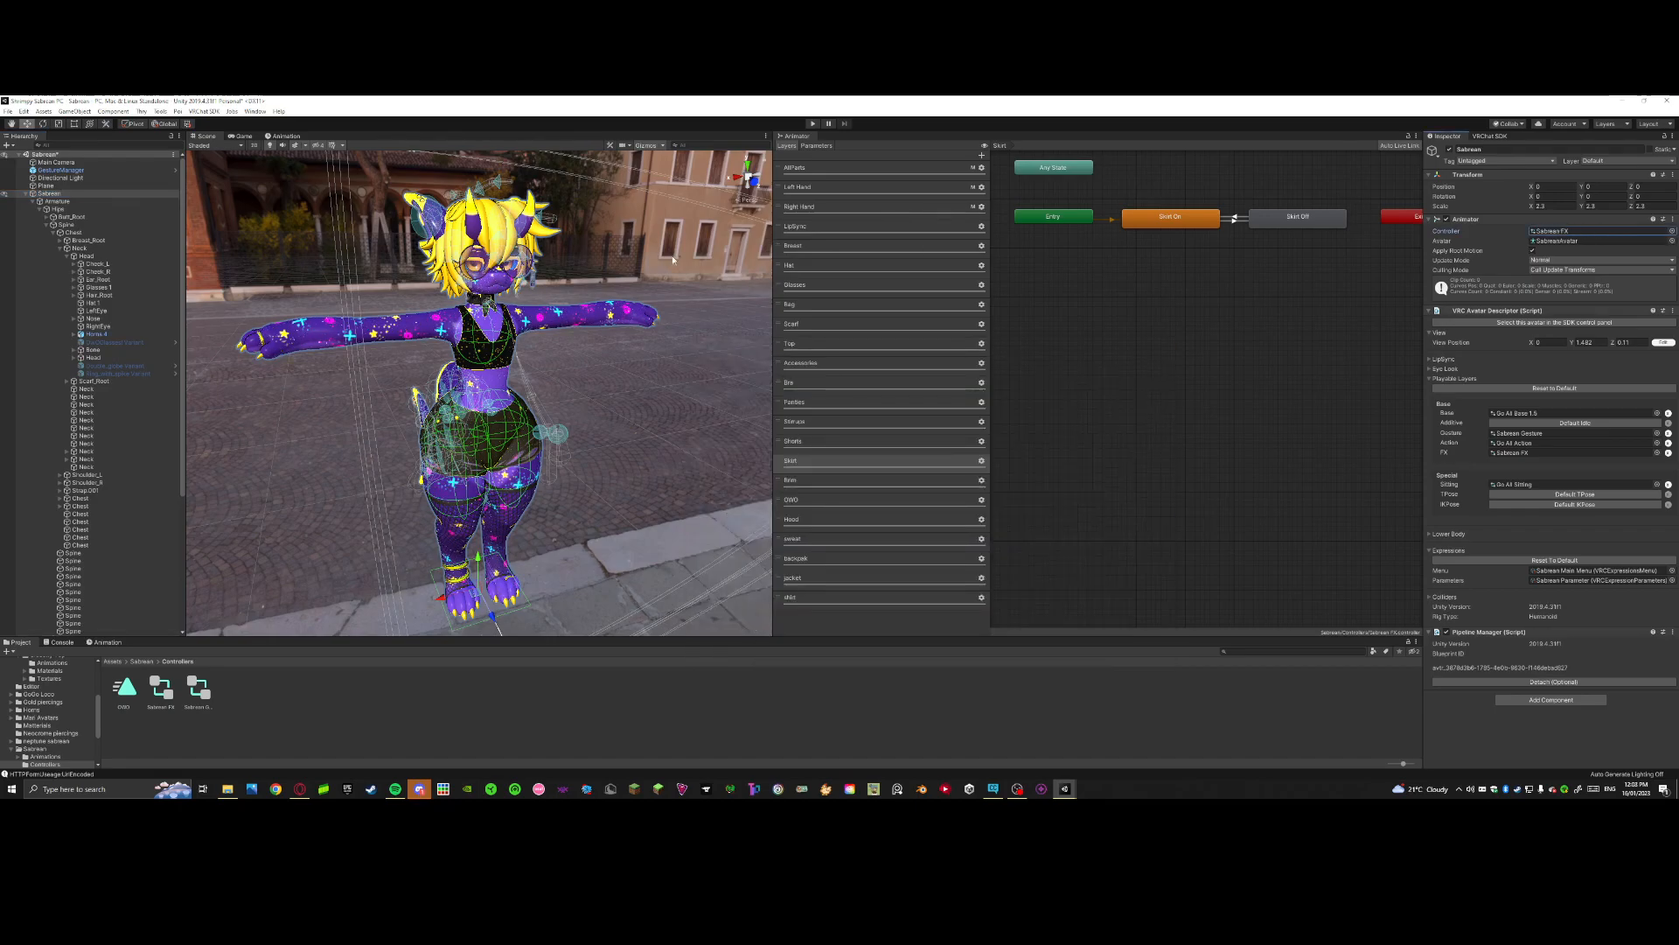
# Step: Check the list of animation clips available for the avatar in the Animation window
pyautogui.click(105, 642)
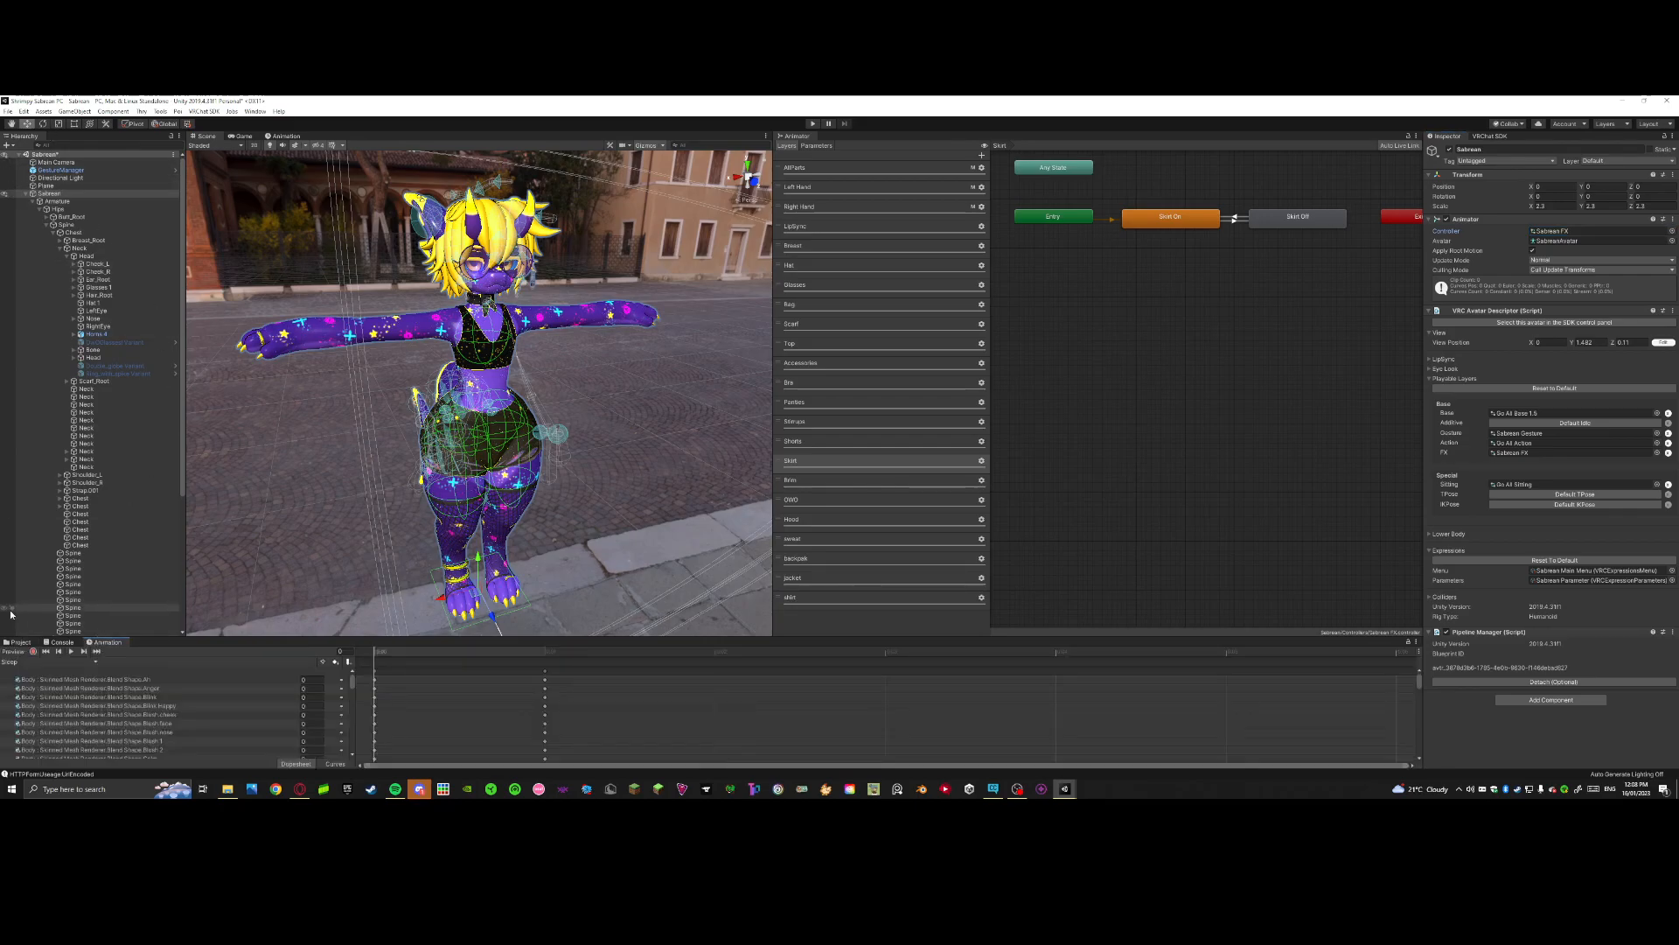
pyautogui.click(35, 661)
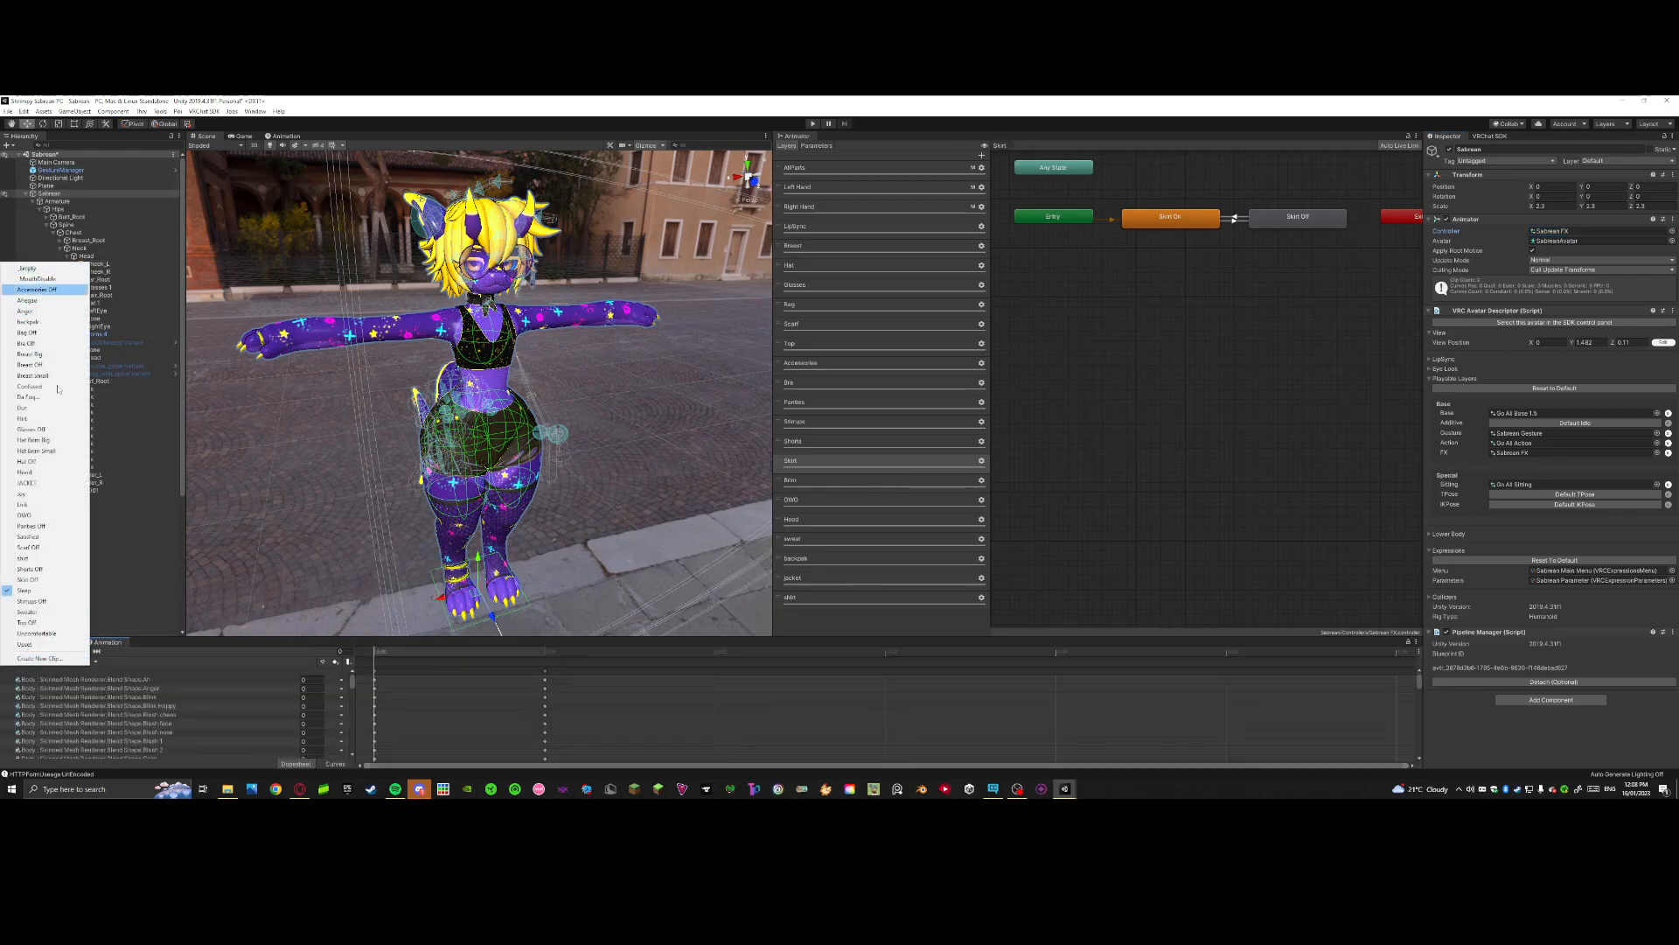
pyautogui.click(419, 701)
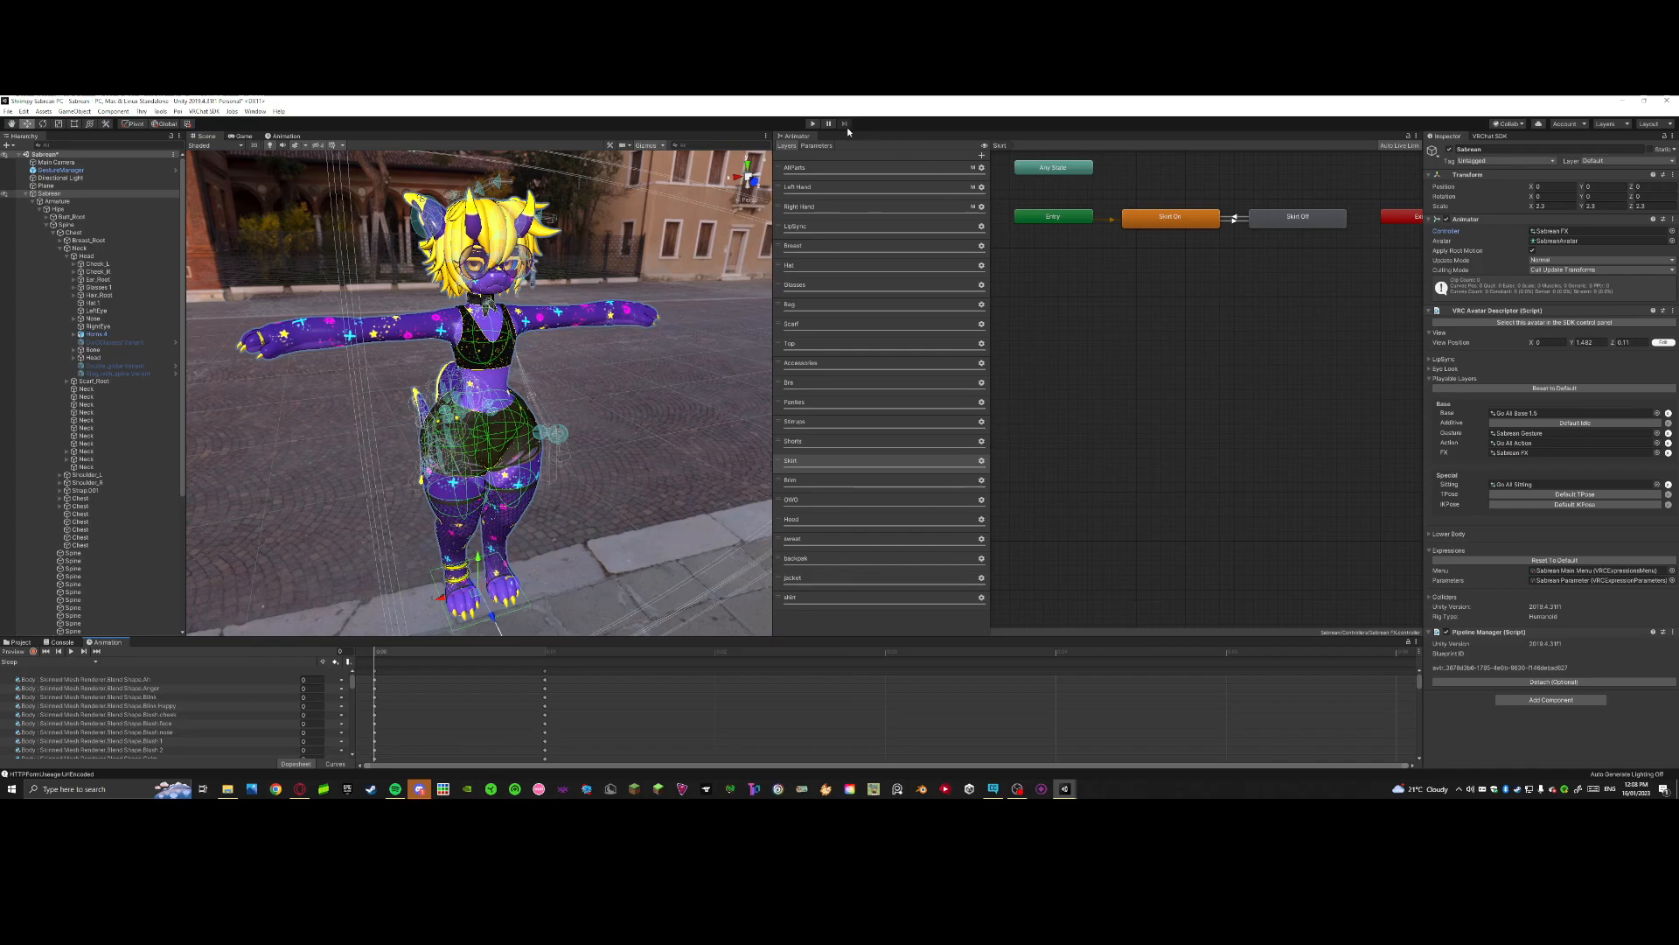
# Step: Add a Bool parameter named Piercings to the FX animator controller
pyautogui.click(816, 145)
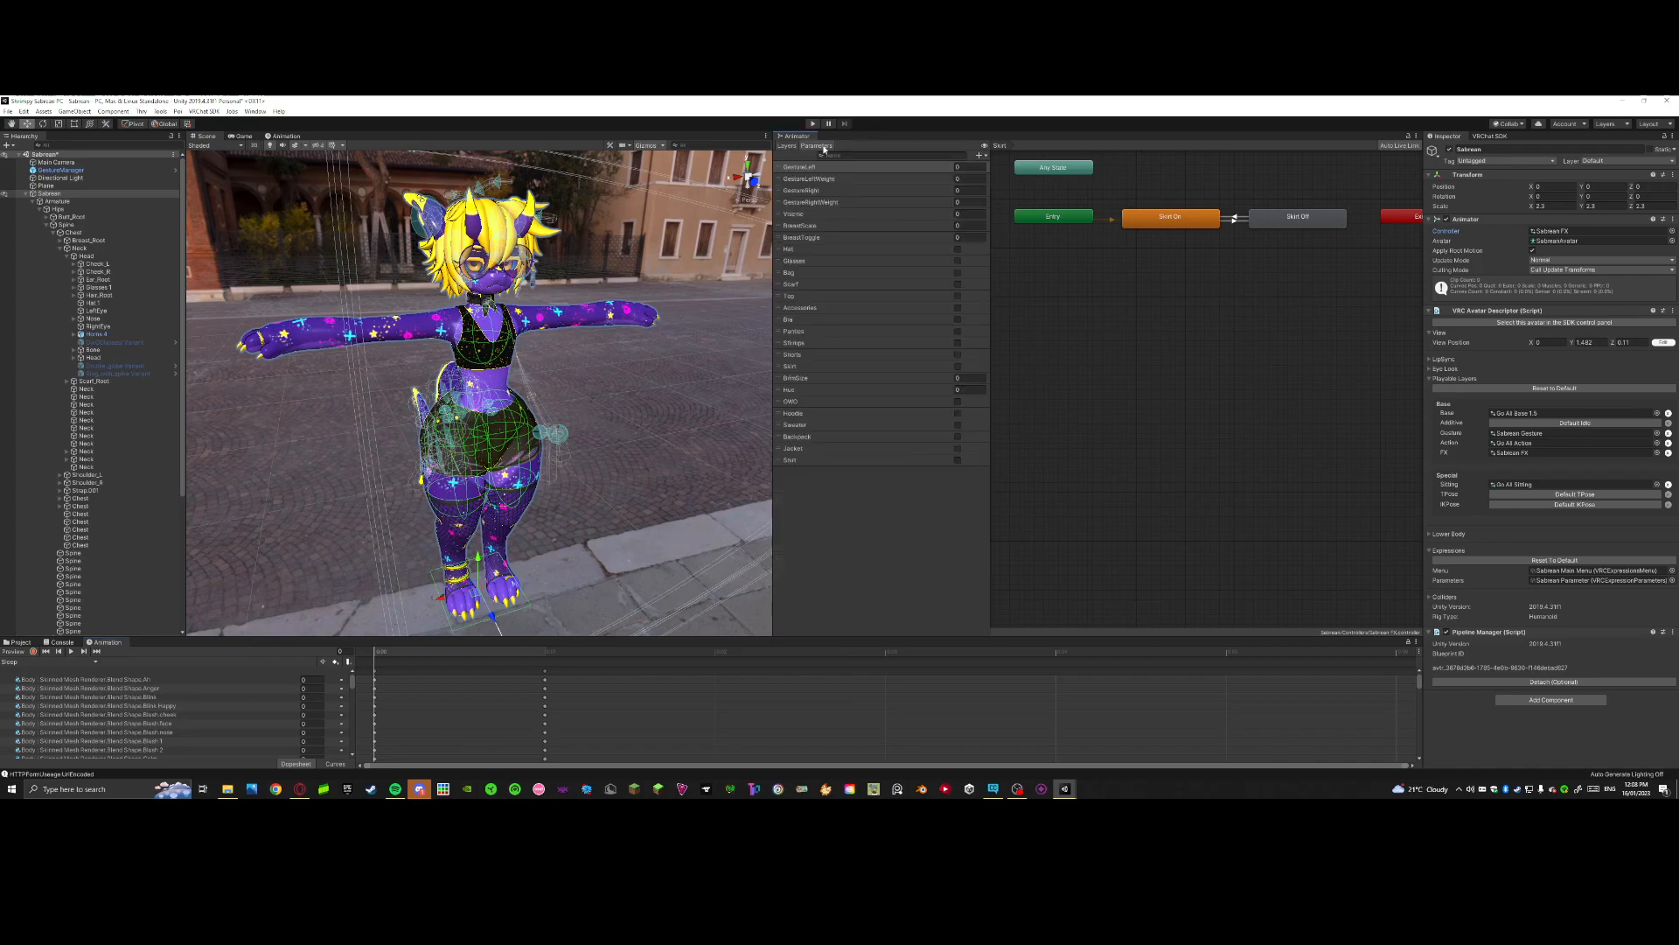
pyautogui.click(981, 155)
pyautogui.click(989, 186)
pyautogui.press('BackSpace')
pyautogui.write('Piercings')
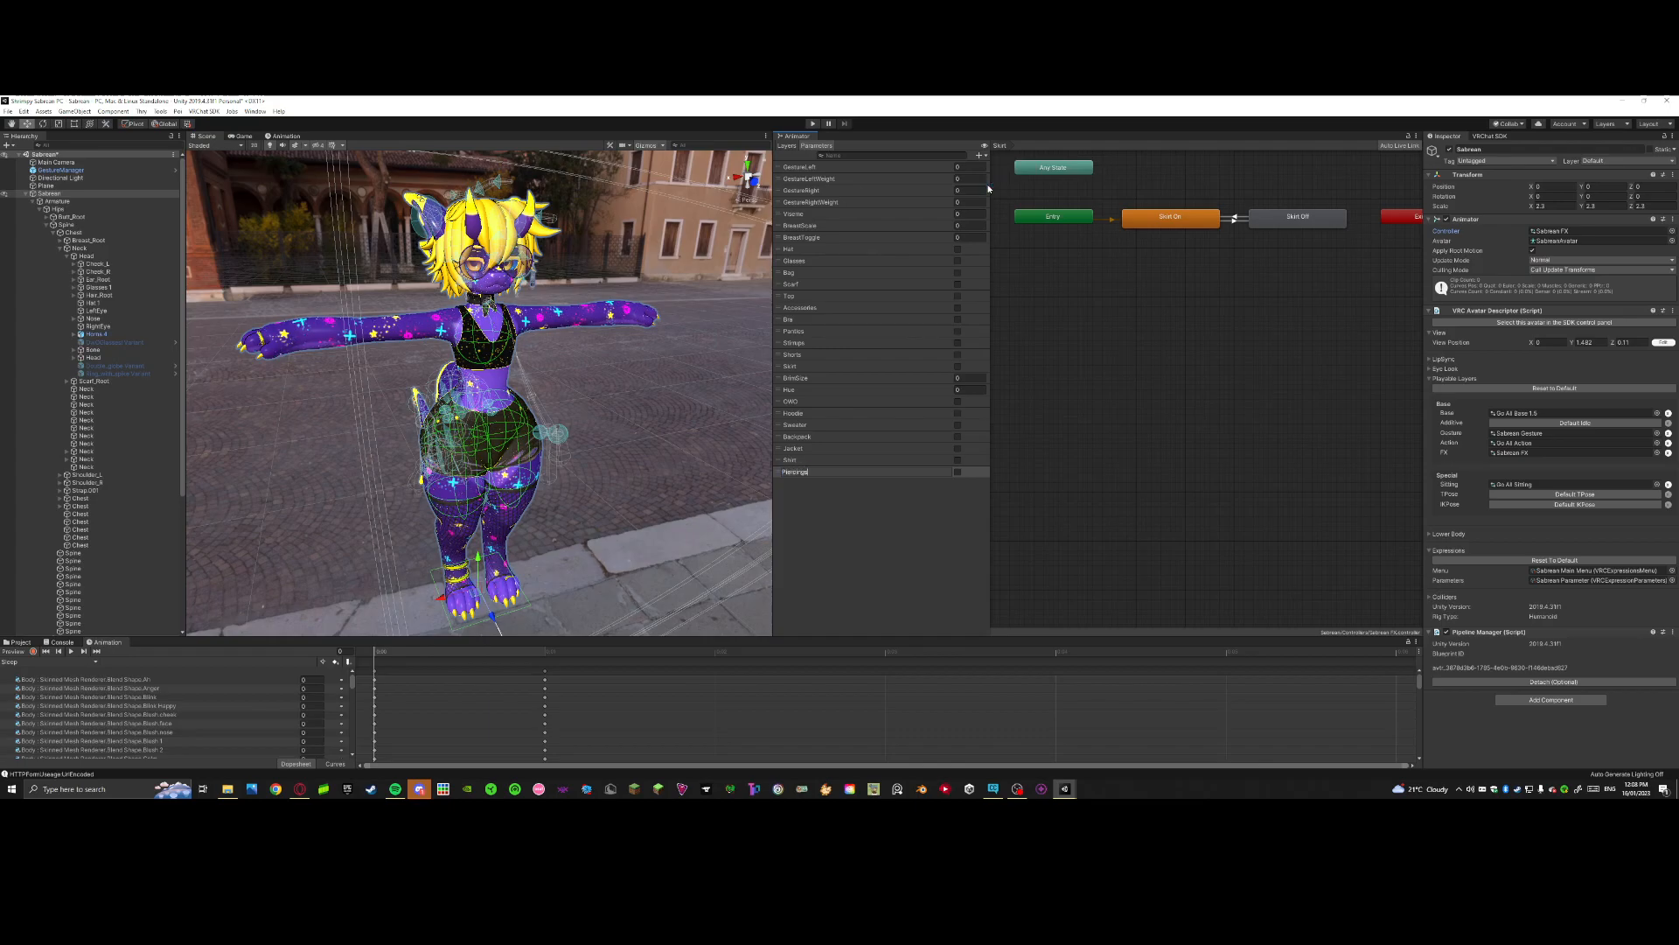
pyautogui.click(893, 536)
pyautogui.click(982, 156)
pyautogui.click(847, 480)
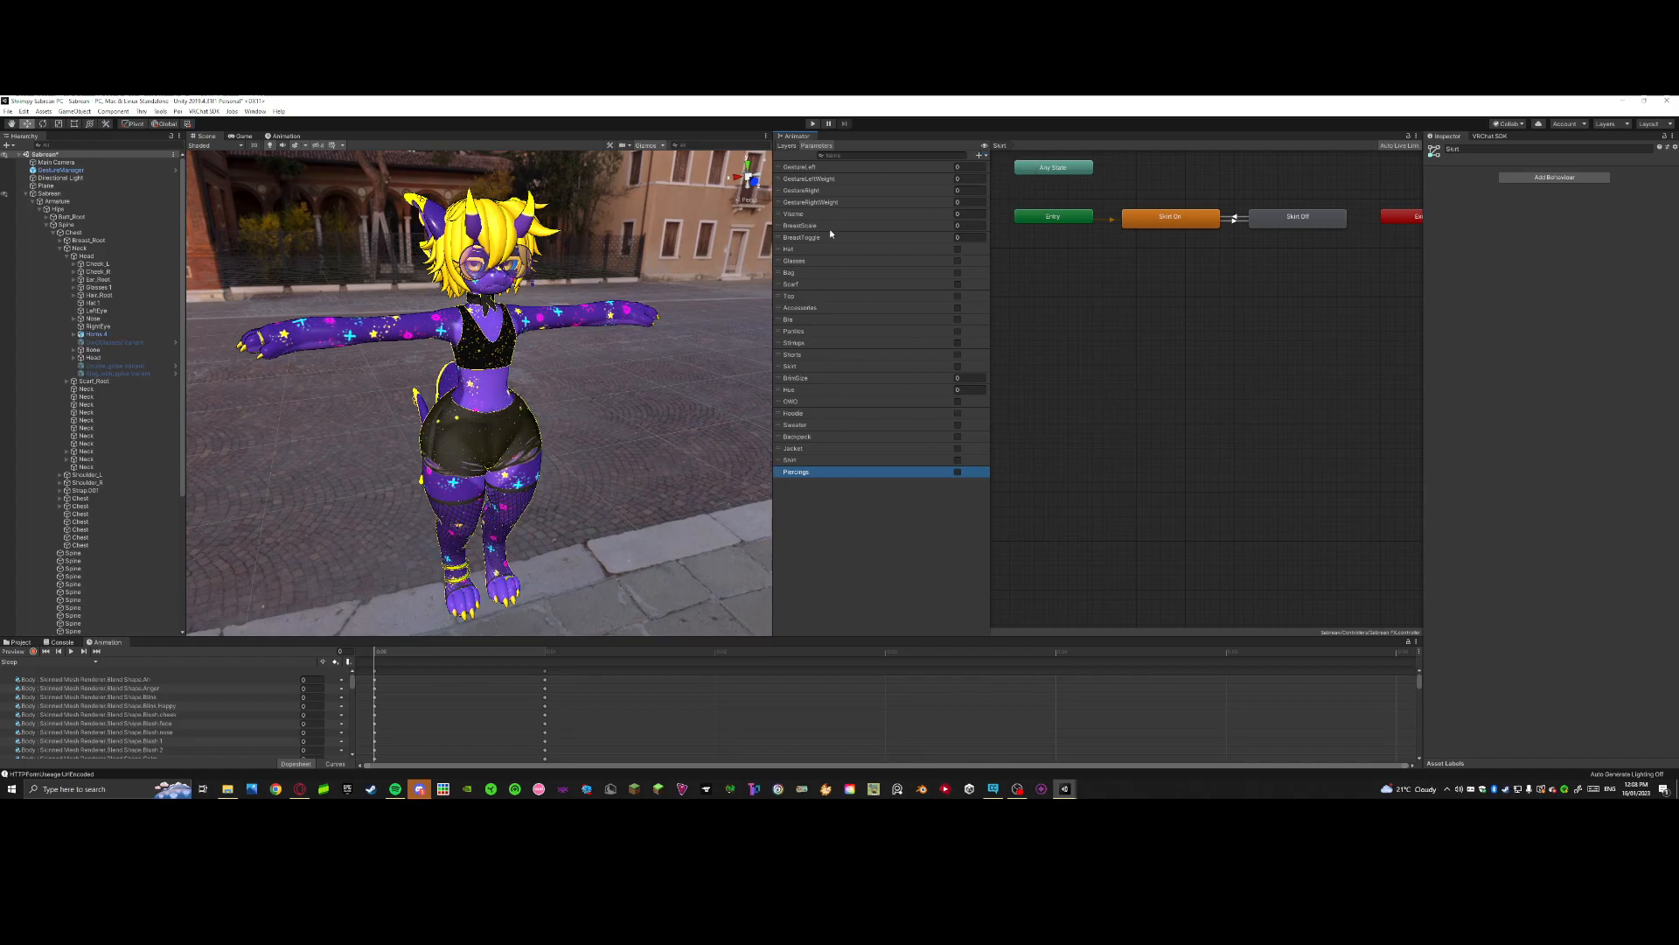
# Step: Create a new layer named Piercings in the FX animator controller
pyautogui.click(786, 149)
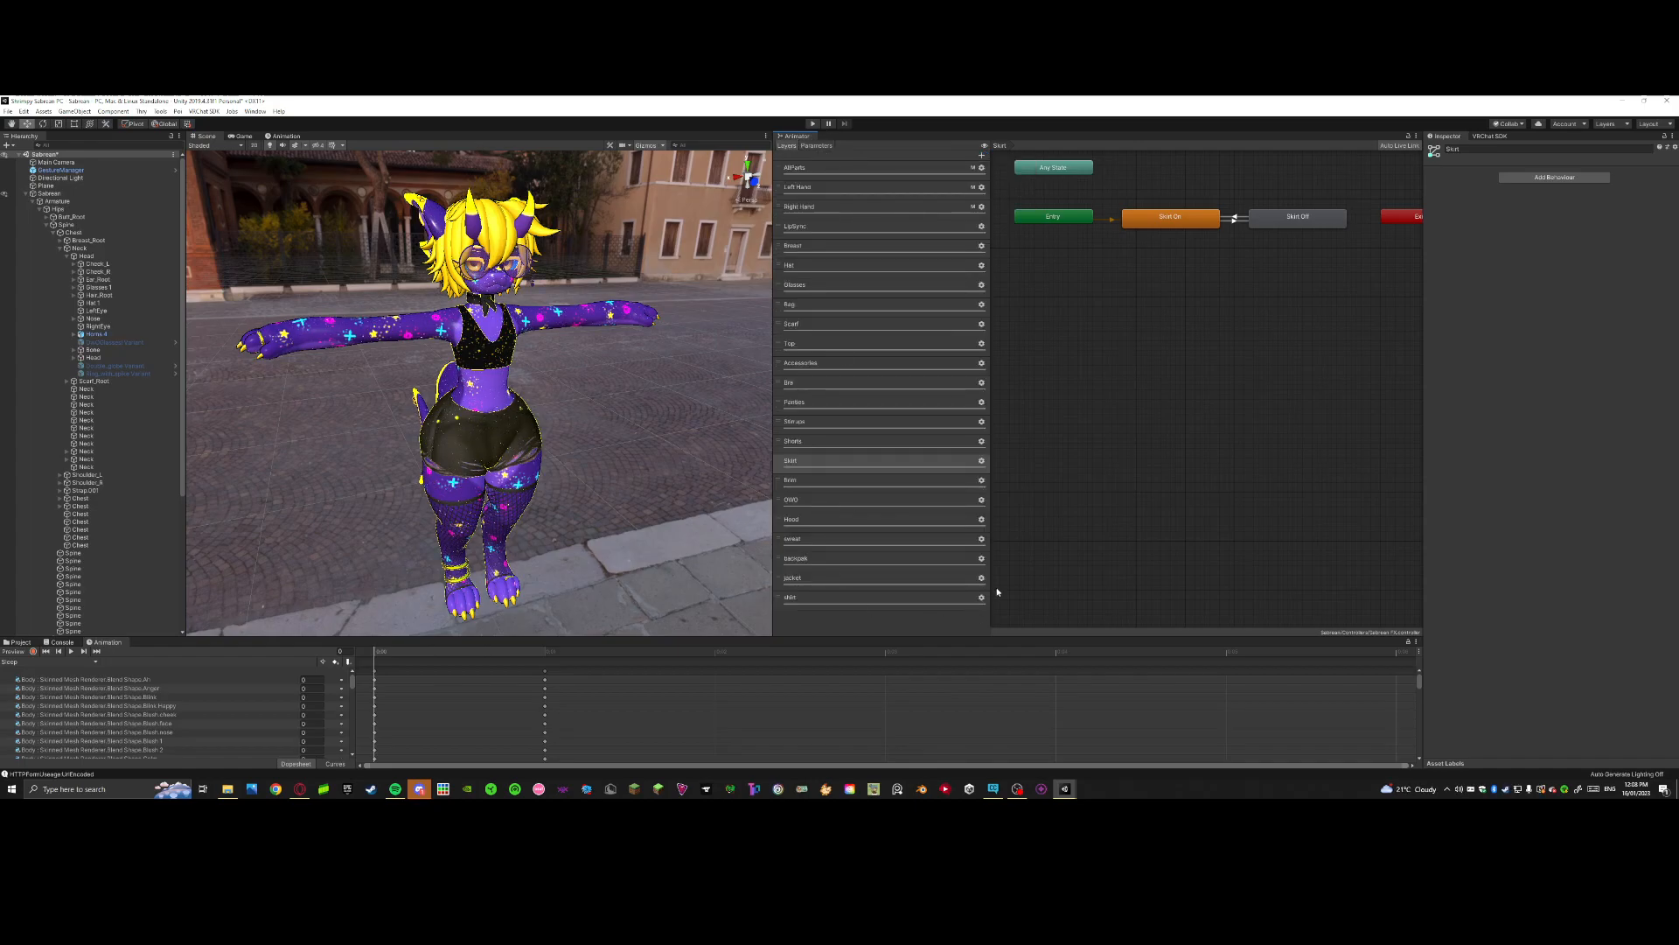
pyautogui.click(19, 642)
pyautogui.click(981, 156)
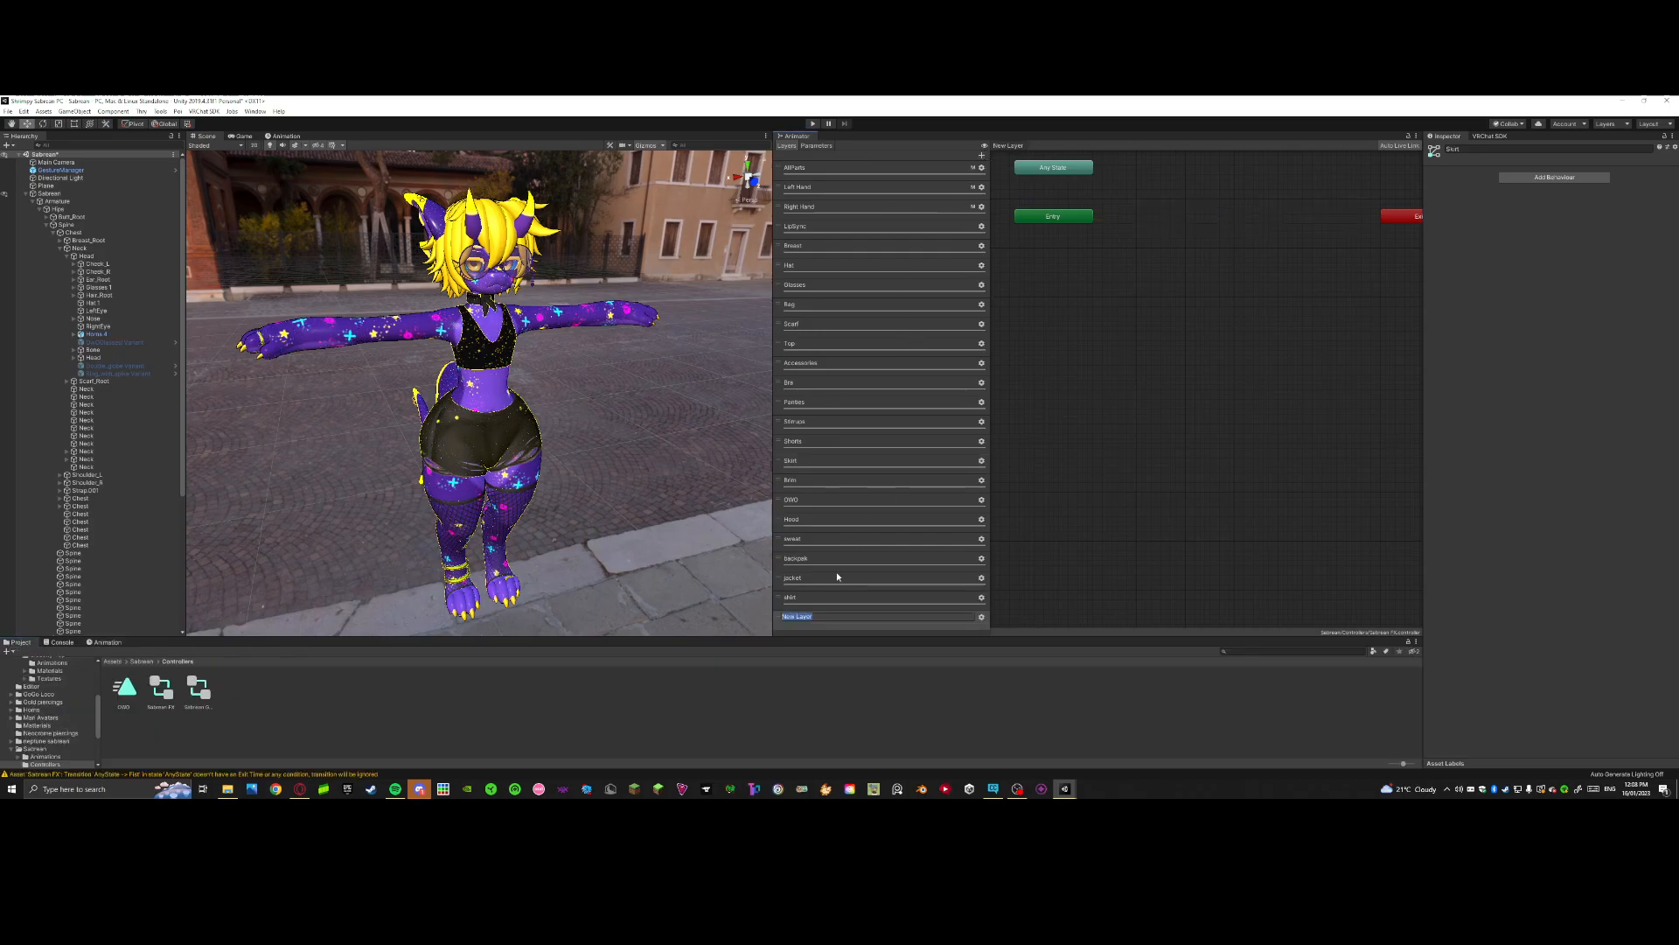
pyautogui.write('Pie')
pyautogui.click(836, 570)
pyautogui.click(867, 605)
# Step: Raise the Piercings layer's weight to the maximum
pyautogui.click(980, 620)
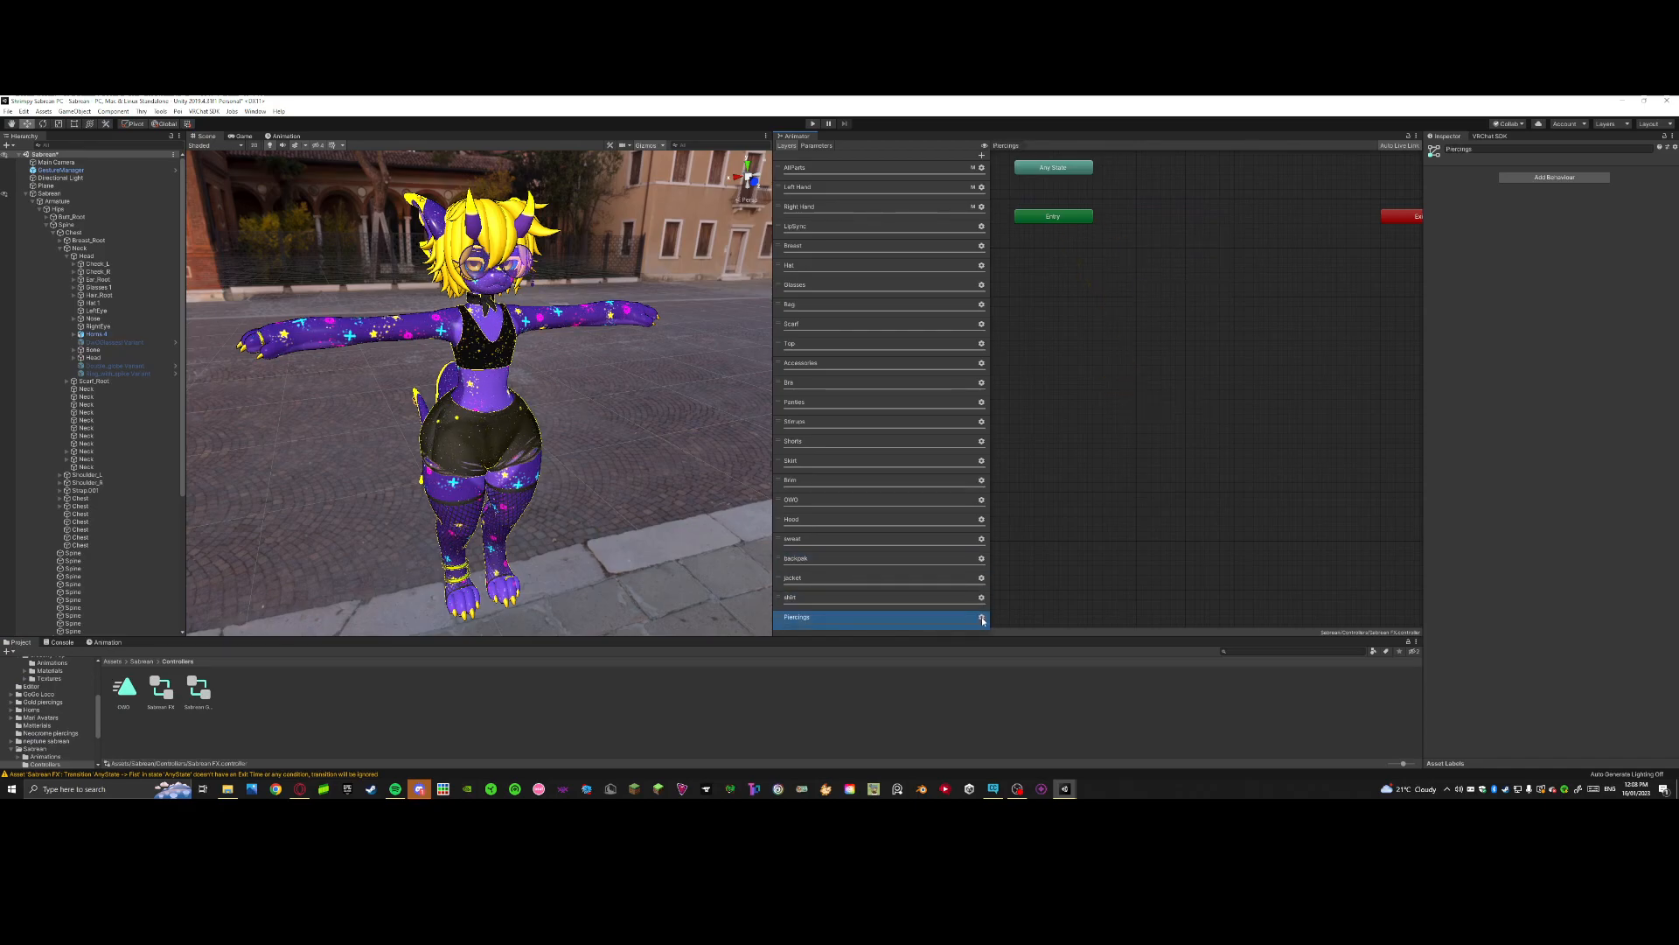
pyautogui.click(982, 618)
pyautogui.moveTo(1048, 620); pyautogui.dragTo(1297, 627)
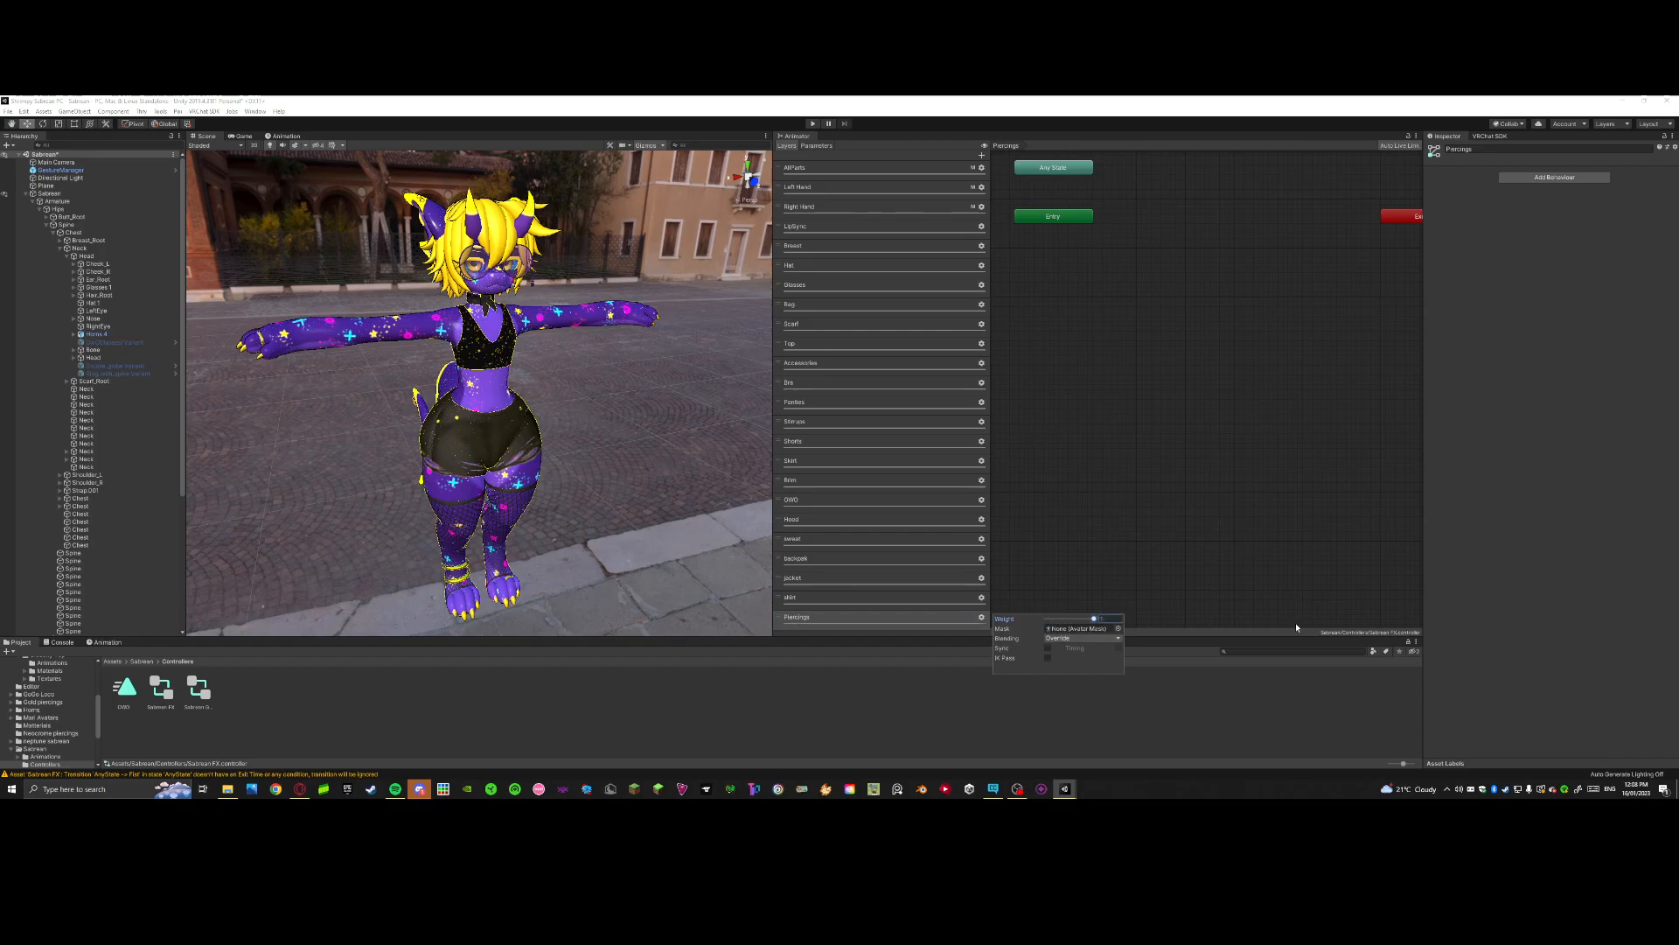
pyautogui.click(874, 602)
pyautogui.click(875, 618)
# Step: Examine the default New State's settings in the existing animator layer that precedes Piercings
pyautogui.rightClick(1058, 453)
pyautogui.moveTo(1111, 454)
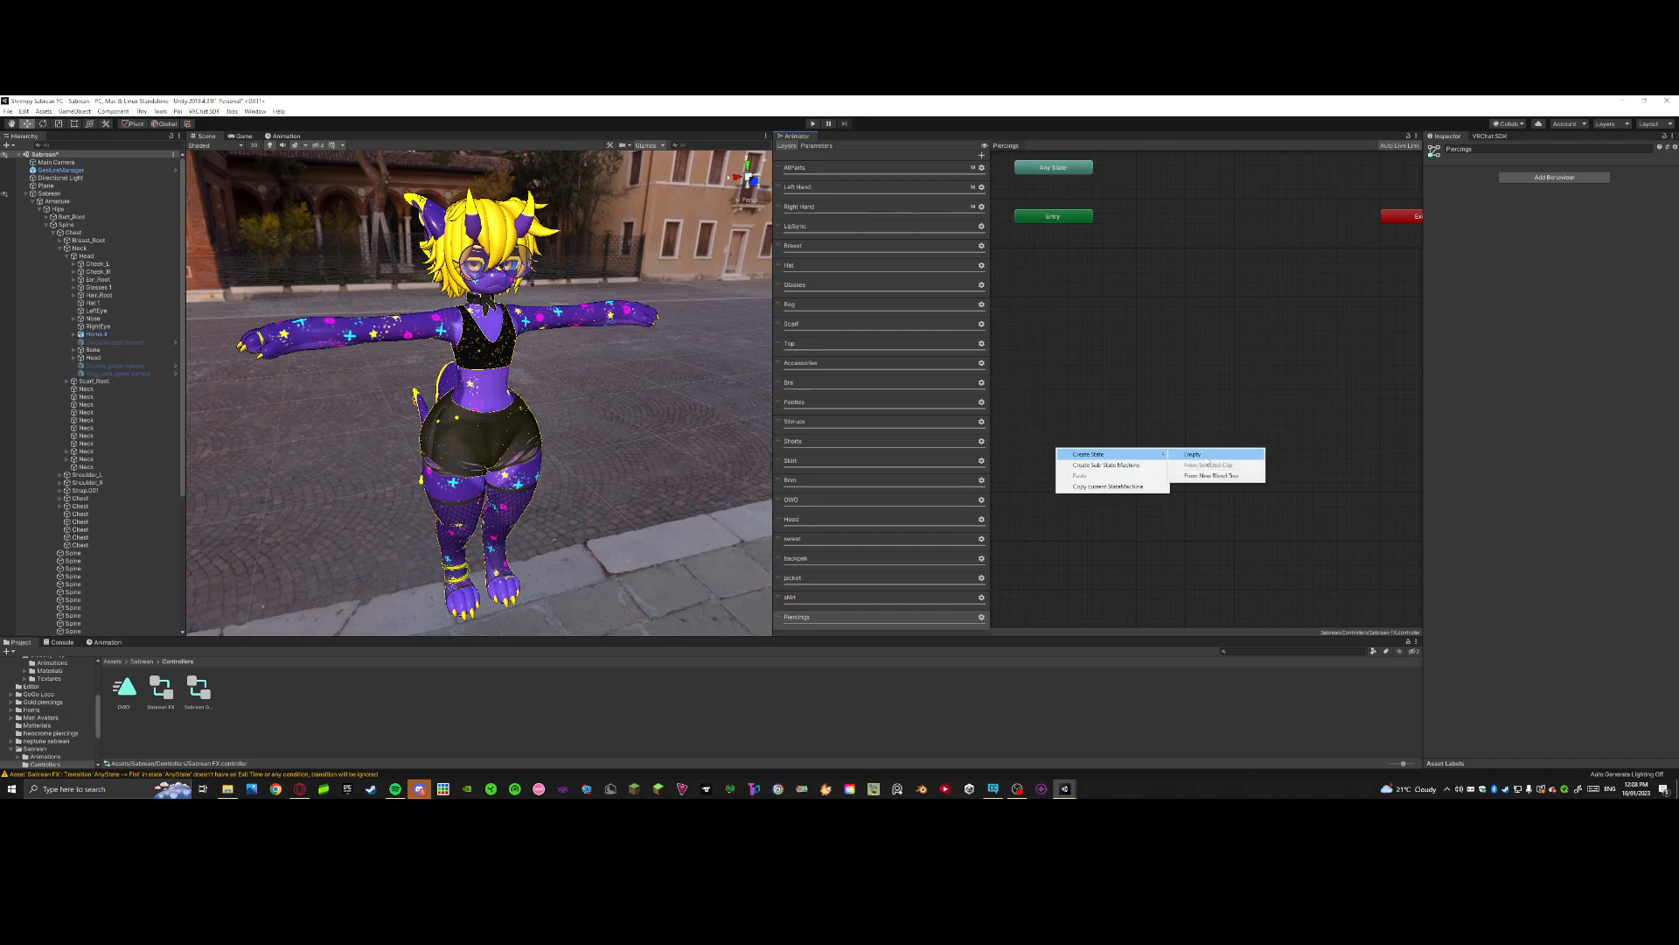
pyautogui.click(828, 596)
pyautogui.click(826, 598)
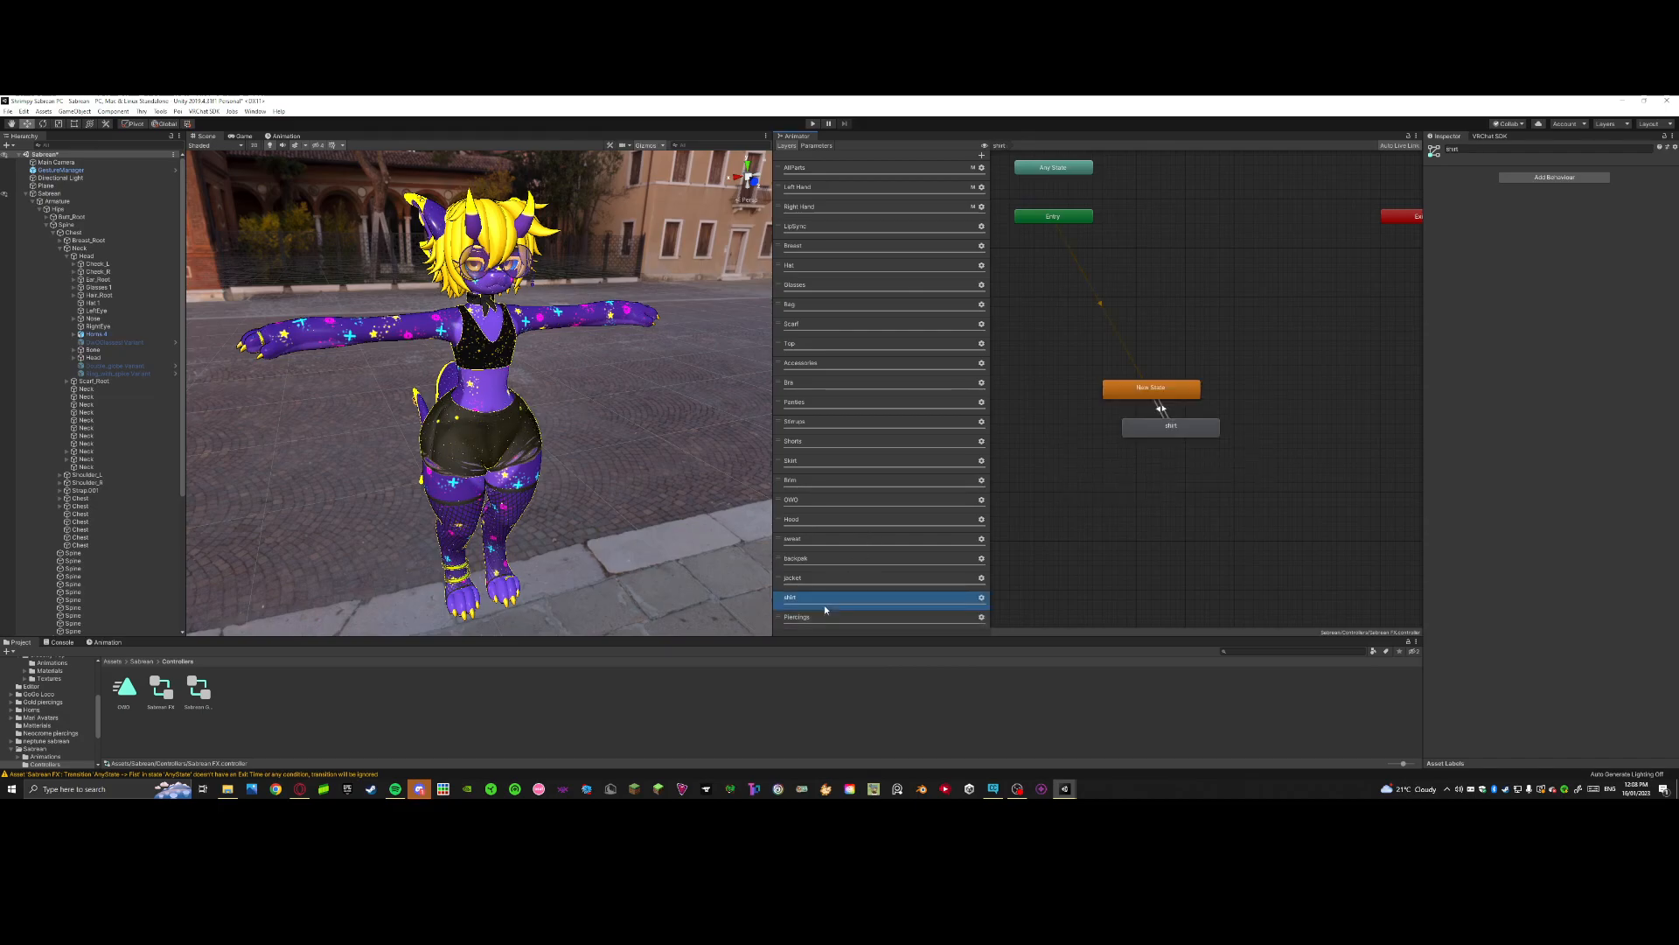
pyautogui.click(1174, 382)
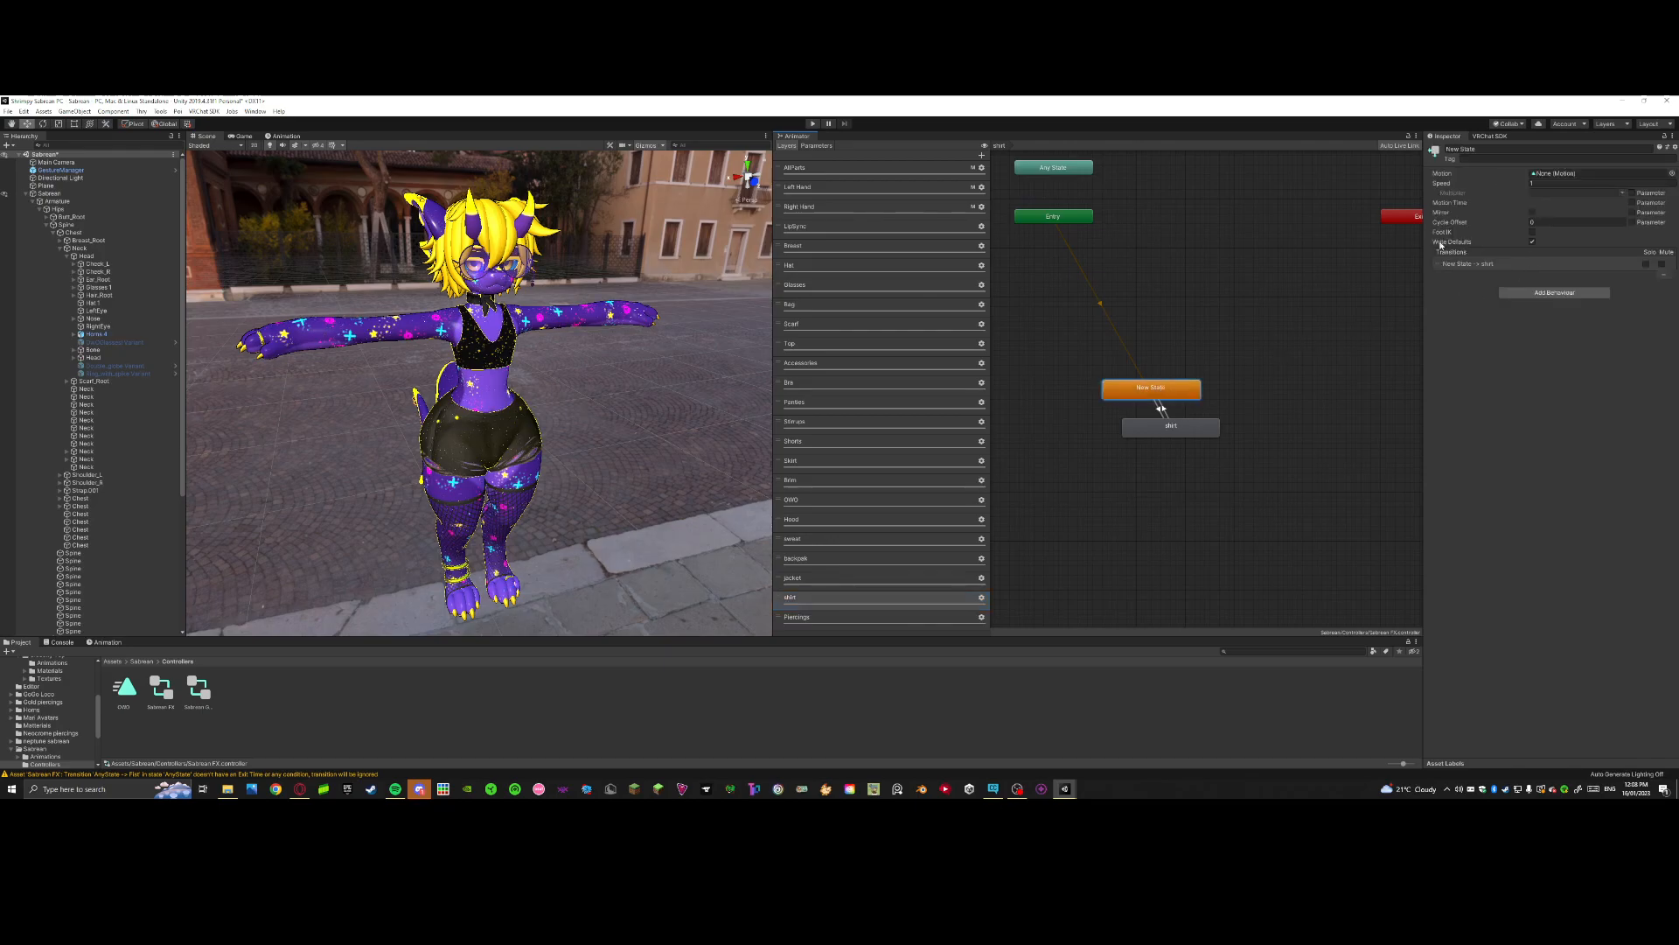
# Step: Create an empty default state in the Piercings layer of the FX animator controller
pyautogui.click(808, 618)
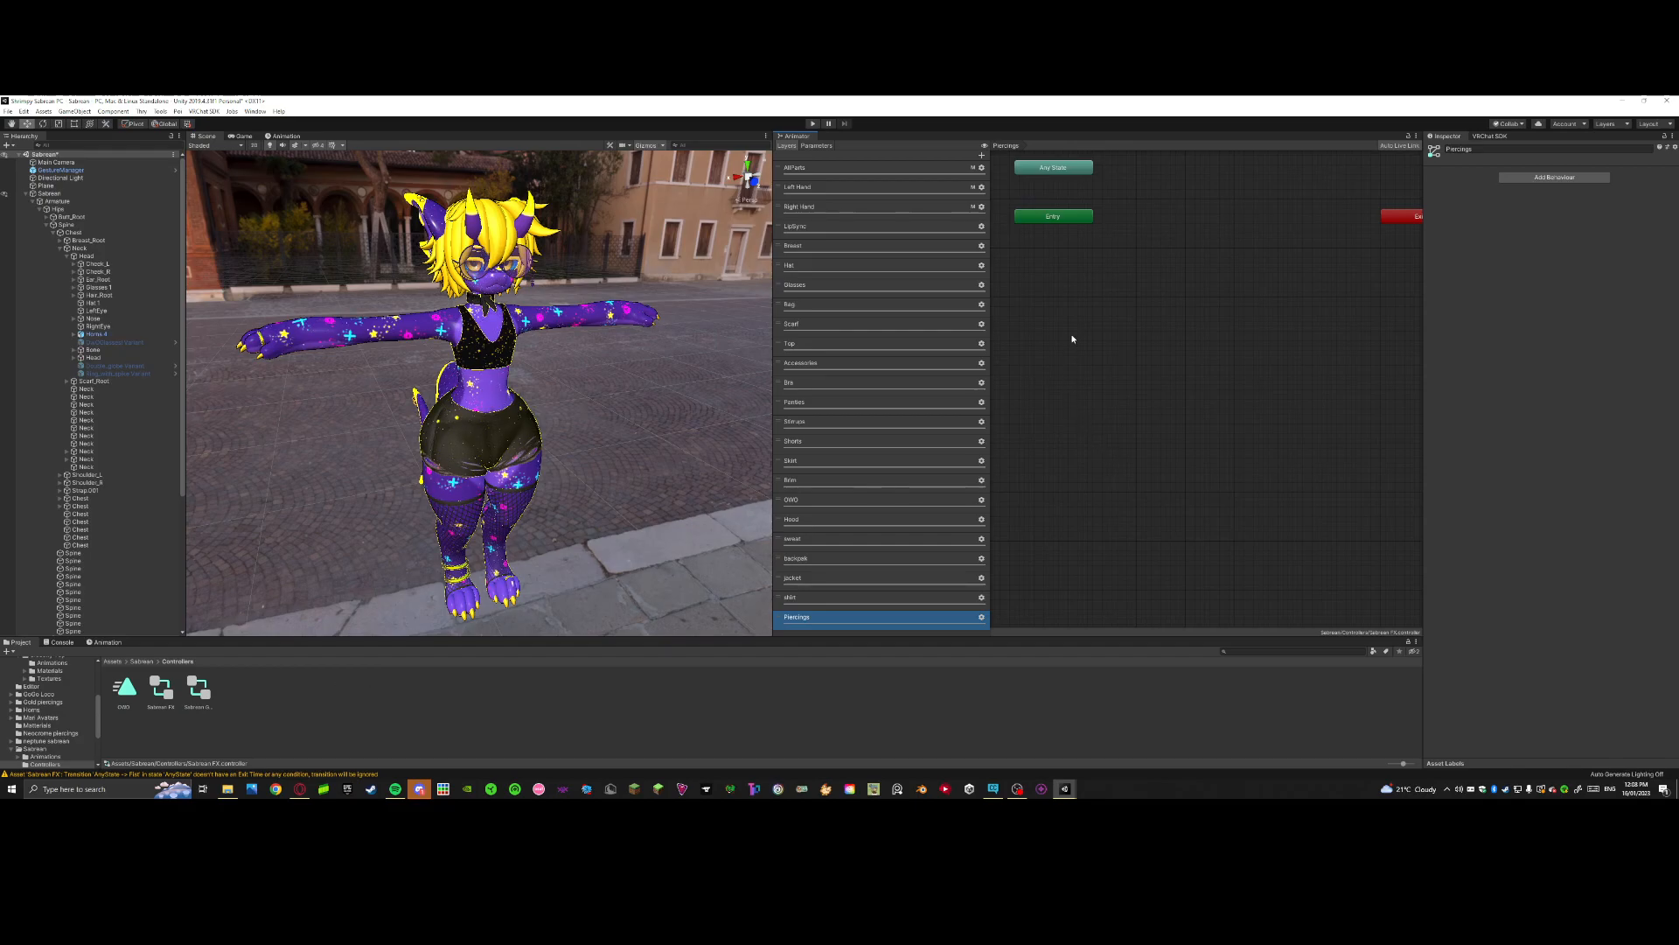
pyautogui.scroll(-2, 1111, 399)
pyautogui.scroll(8, 1121, 271)
pyautogui.scroll(-3, 1127, 427)
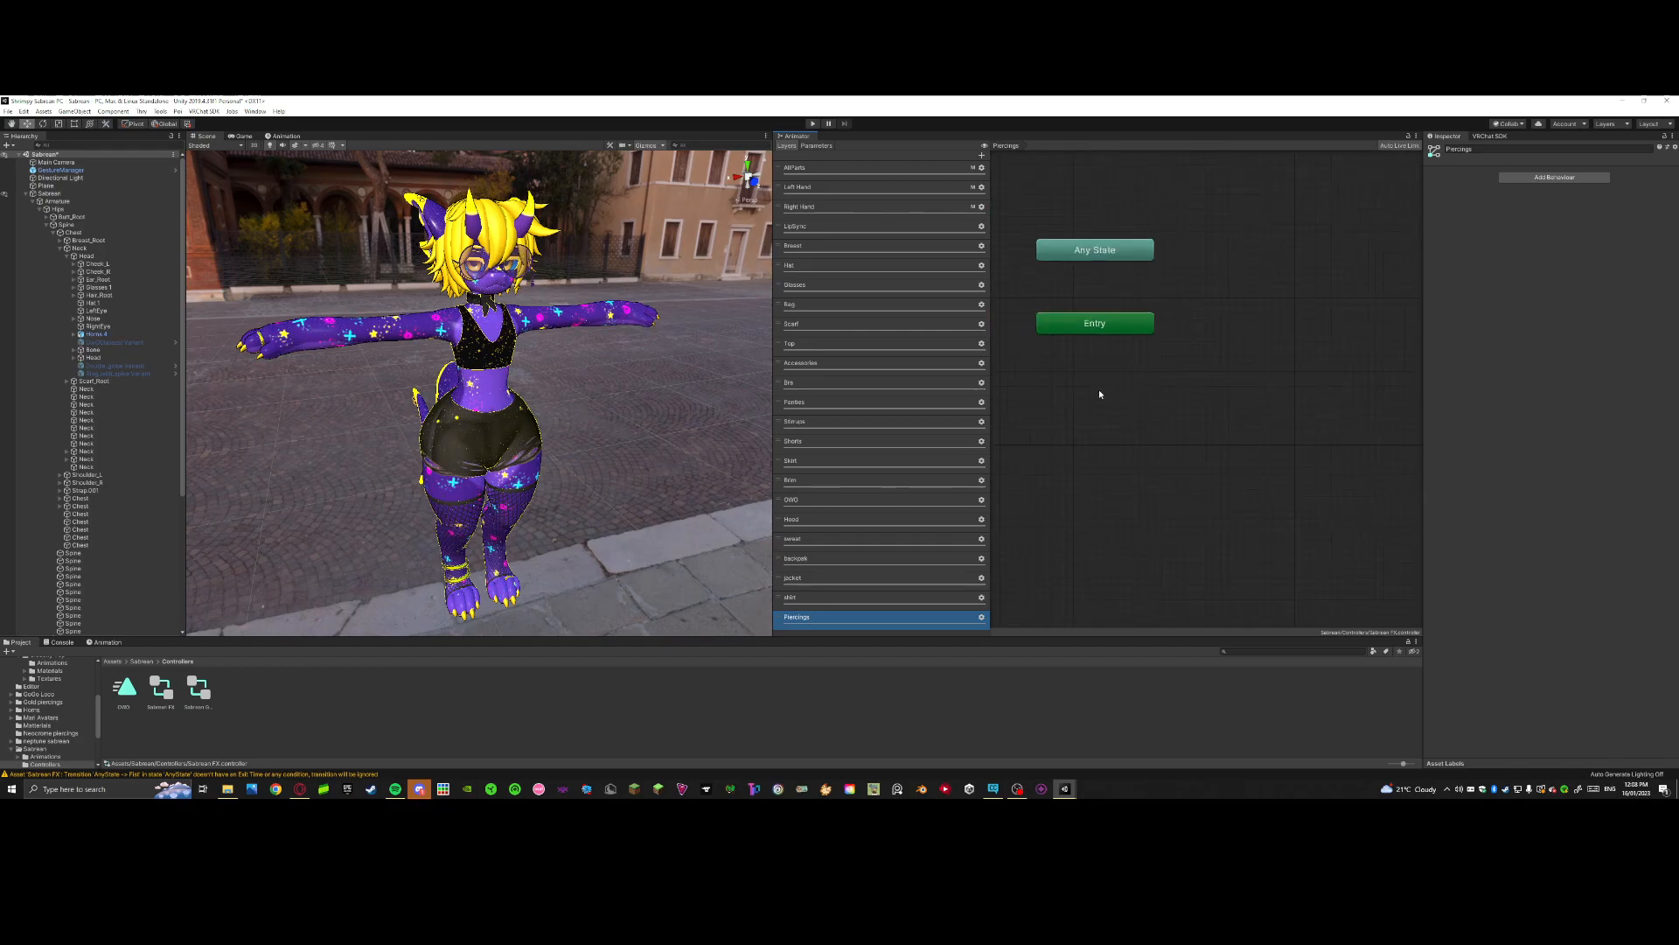
pyautogui.rightClick(1099, 391)
pyautogui.moveTo(1129, 400)
pyautogui.click(1237, 399)
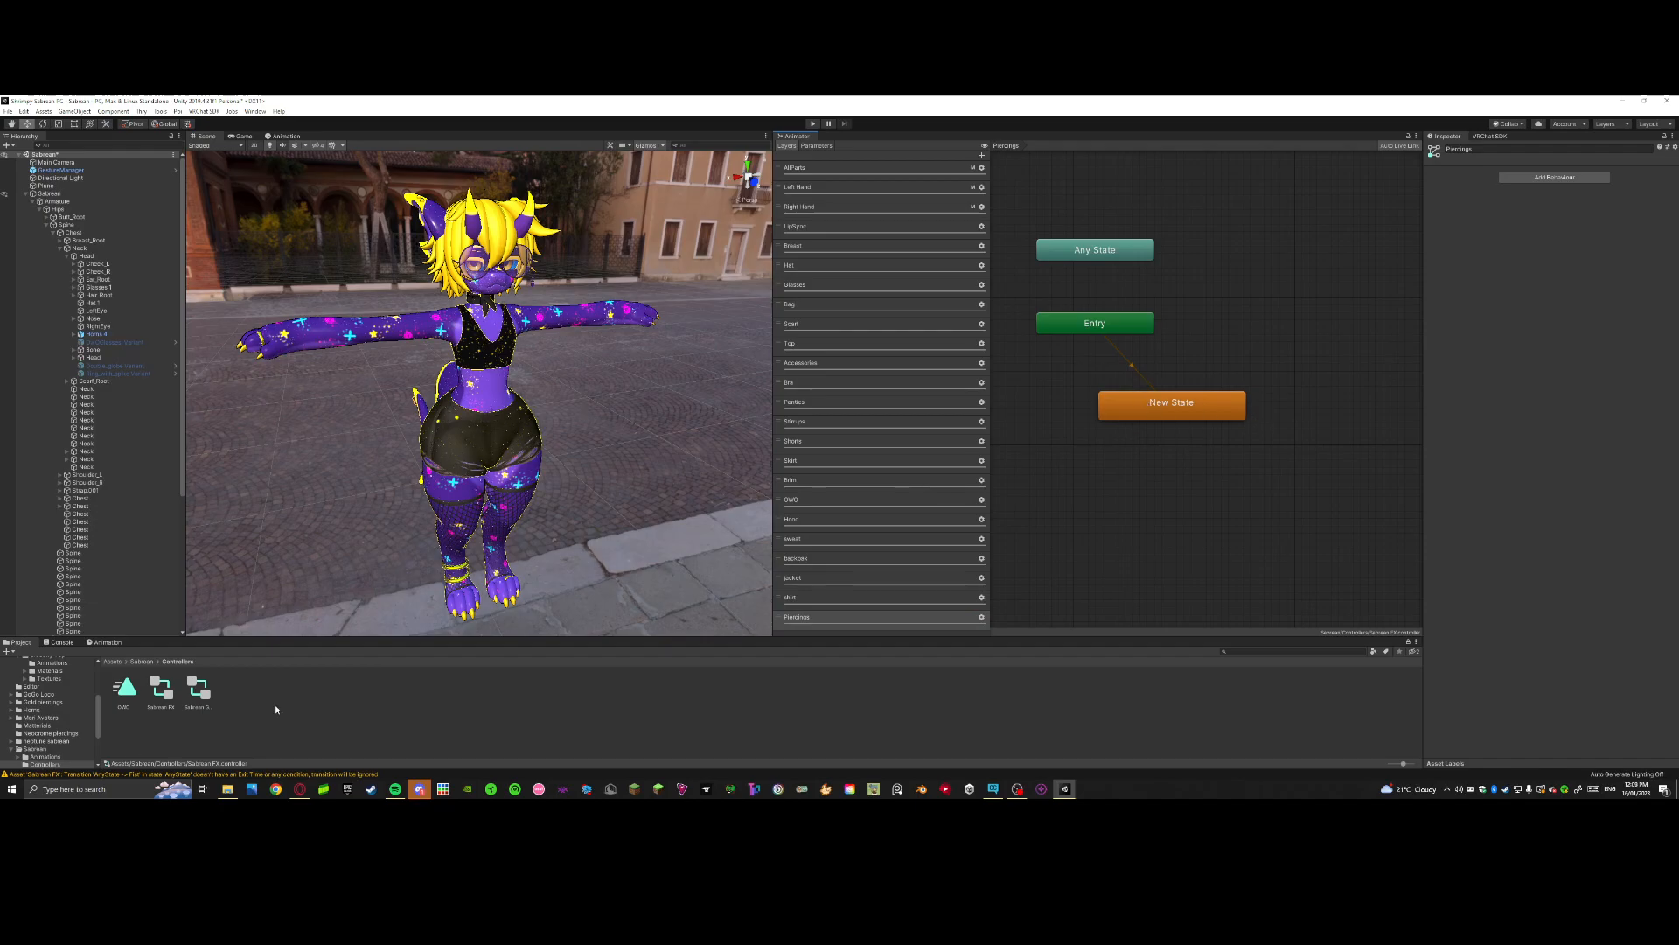
# Step: Create an animation clip named Piercings in the Controllers folder and add it as a state to the Piercings layer
pyautogui.rightClick(284, 705)
pyautogui.moveTo(350, 437)
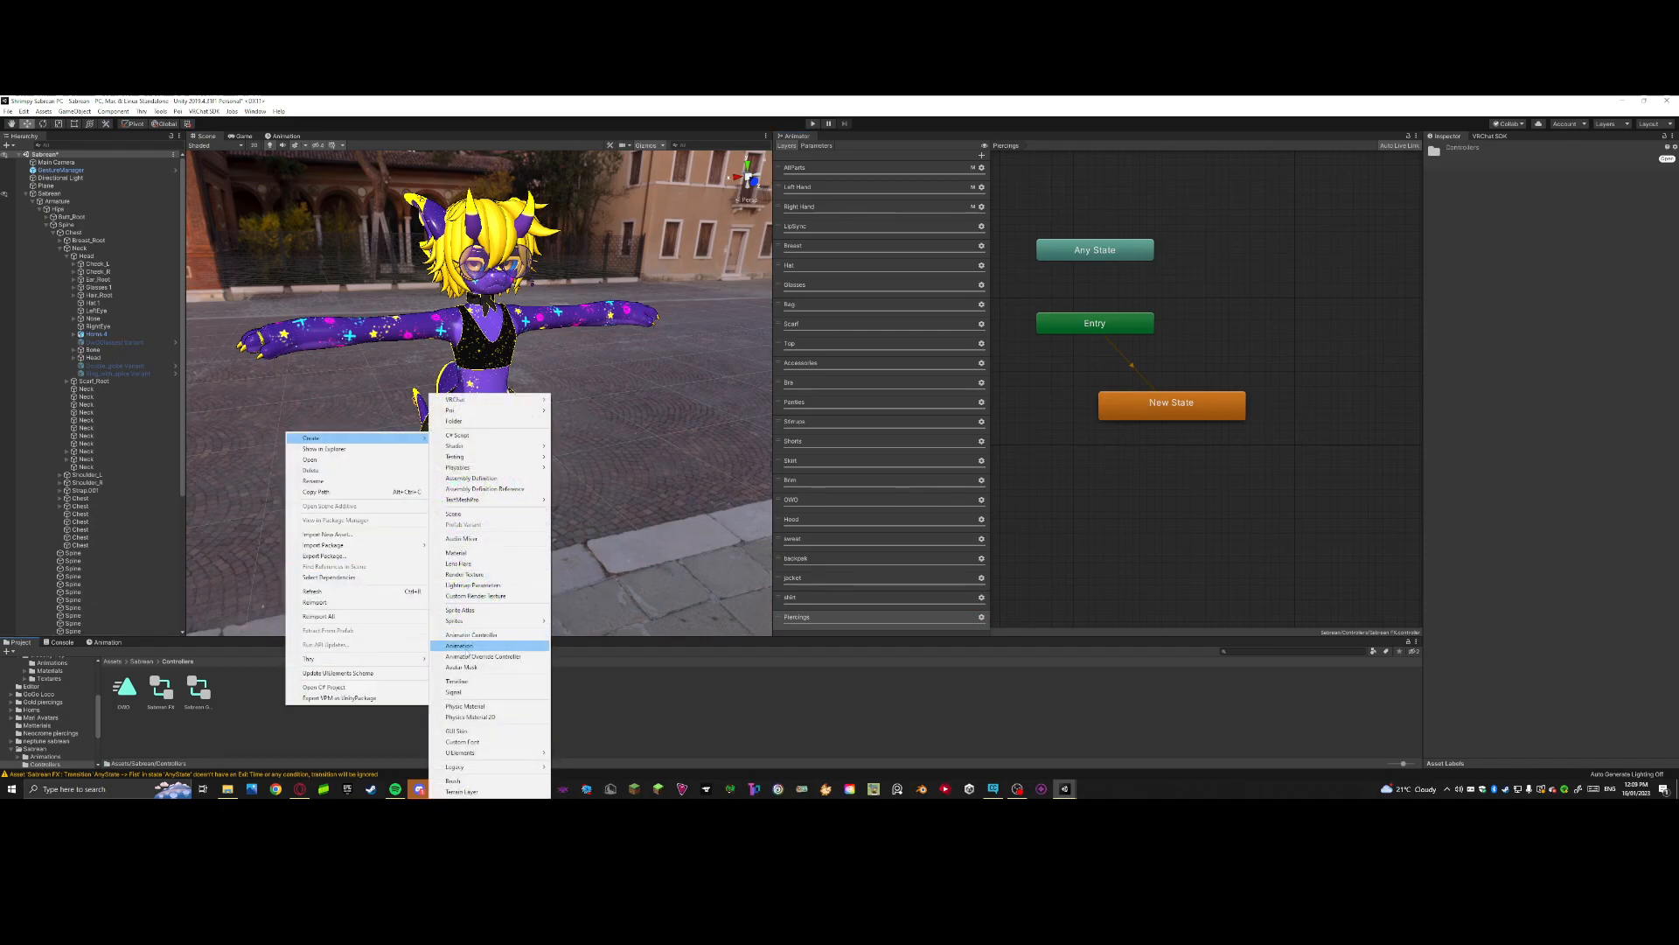
pyautogui.click(464, 645)
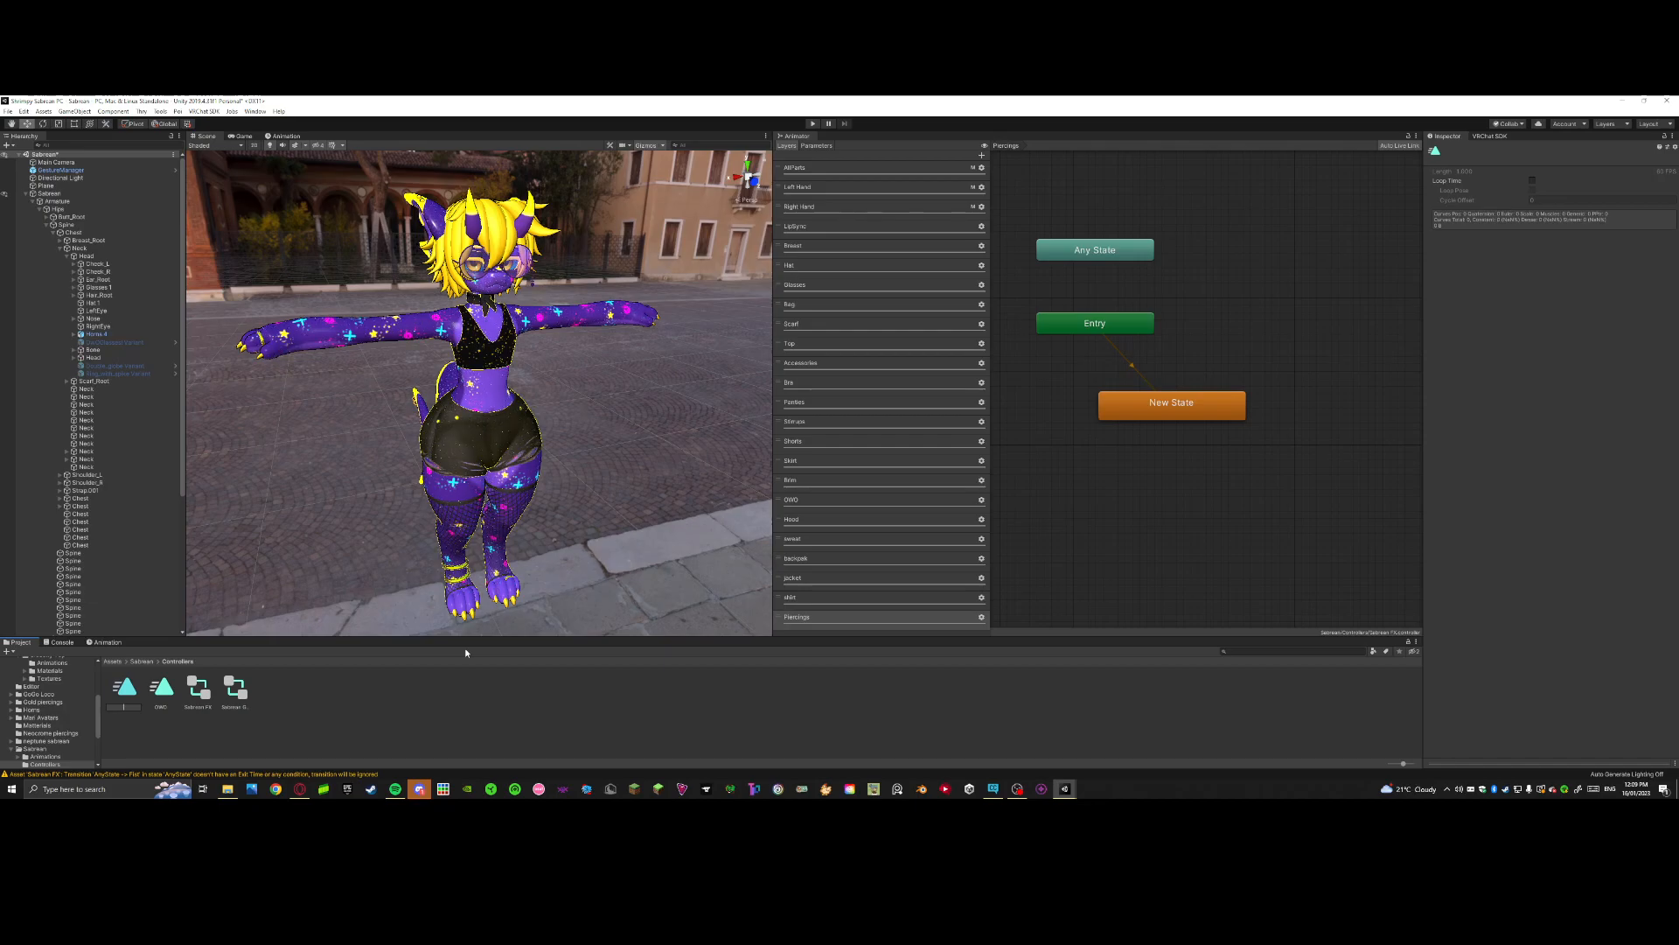
pyautogui.write('Pie')
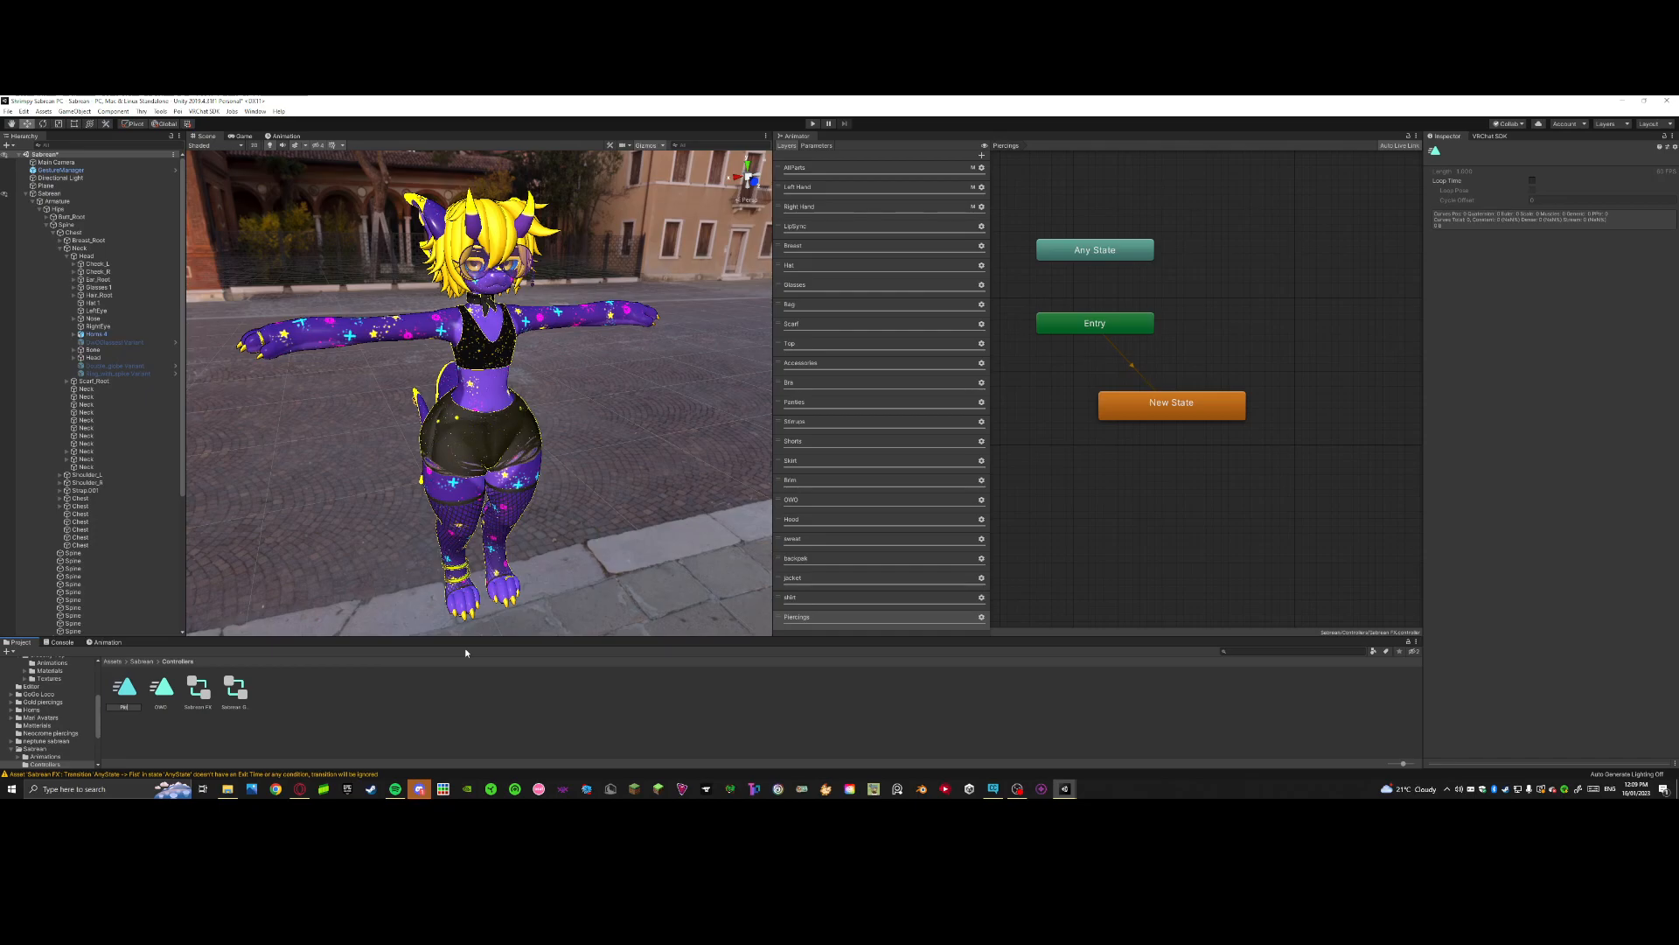
pyautogui.write('rcings')
pyautogui.press('Return')
pyautogui.moveTo(160, 695); pyautogui.dragTo(1166, 495)
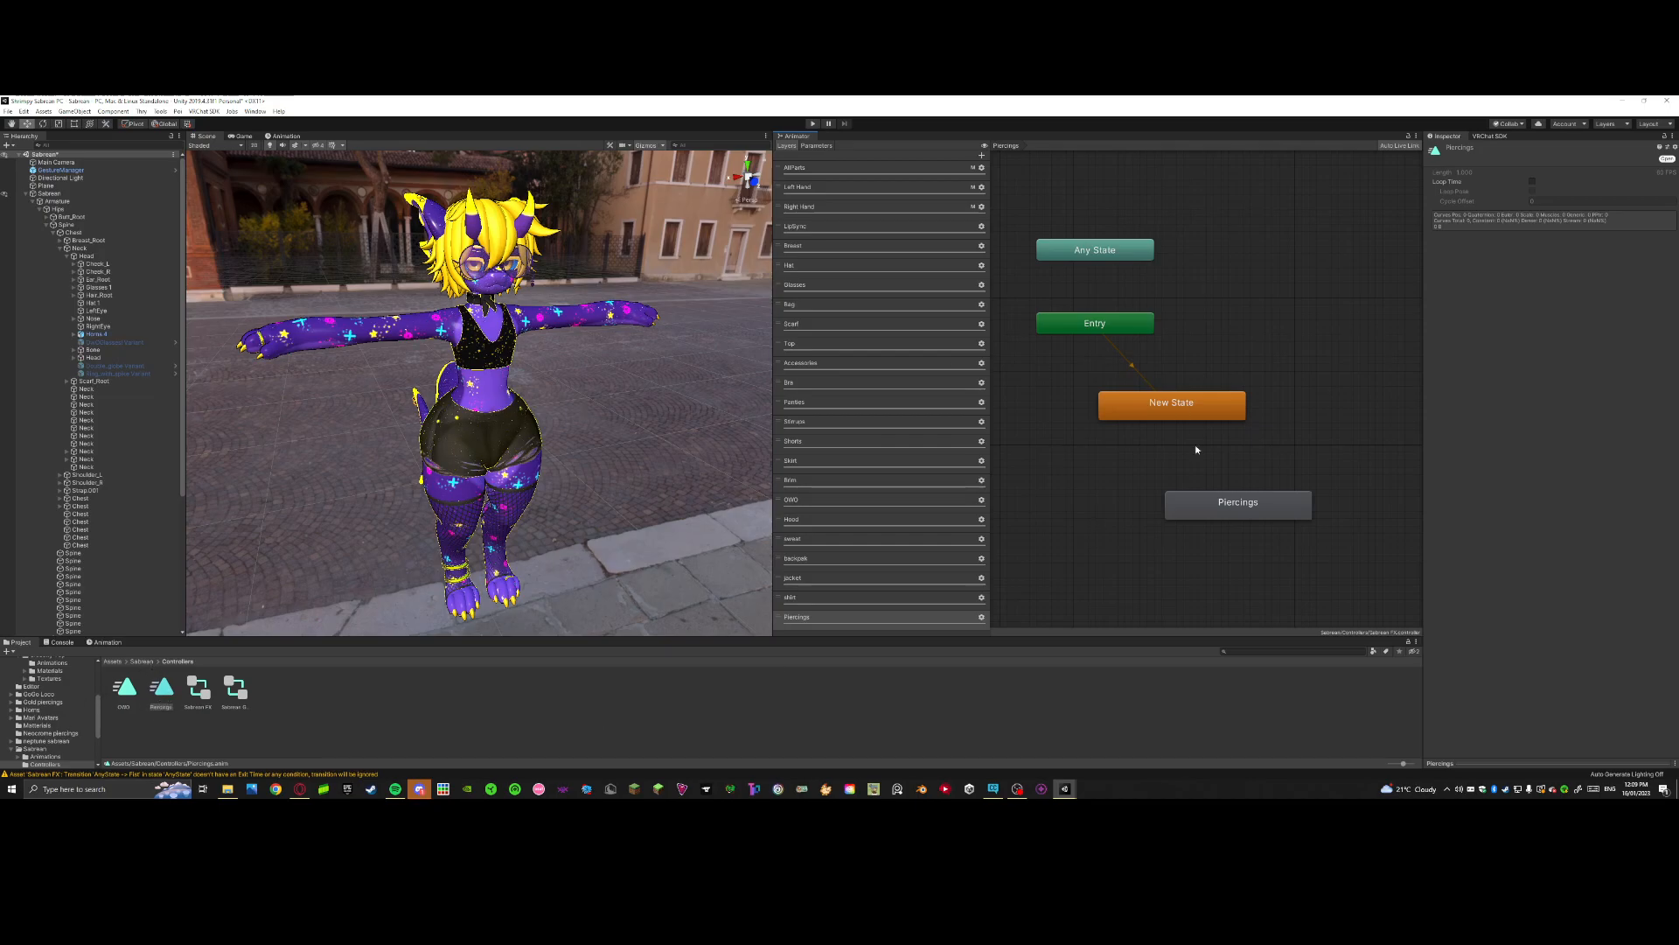
# Step: Make transitions in both directions between New State and the Piercings state
pyautogui.scroll(-2, 1206, 532)
pyautogui.scroll(5, 1119, 396)
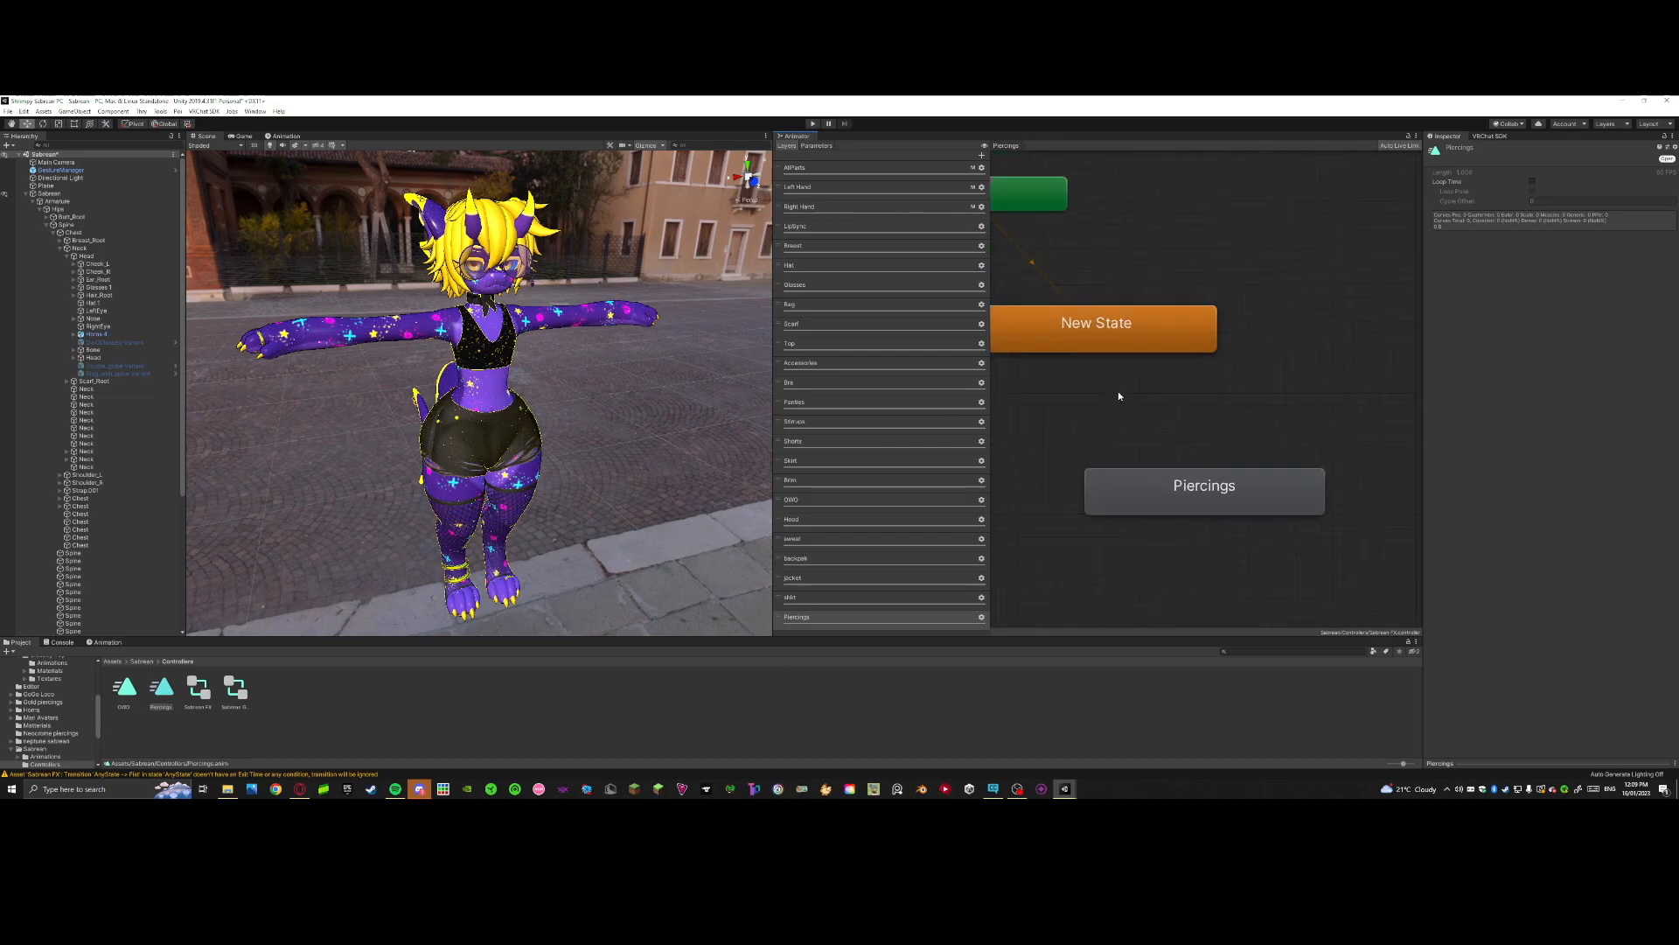
pyautogui.rightClick(1113, 339)
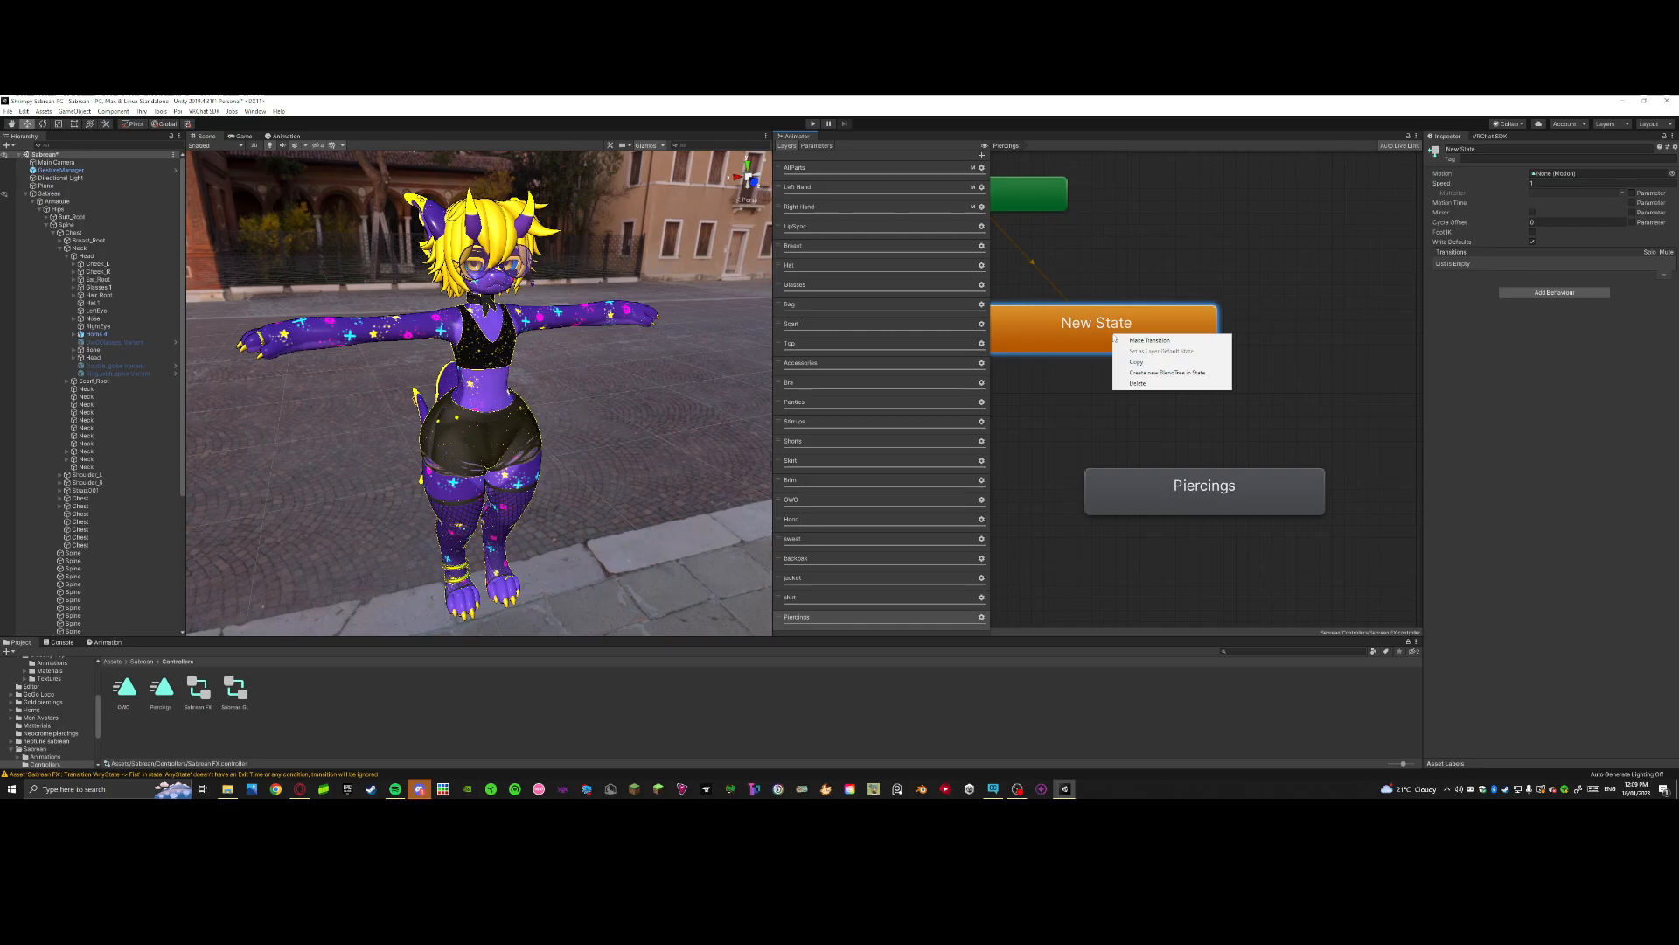
pyautogui.click(1139, 340)
pyautogui.click(1162, 500)
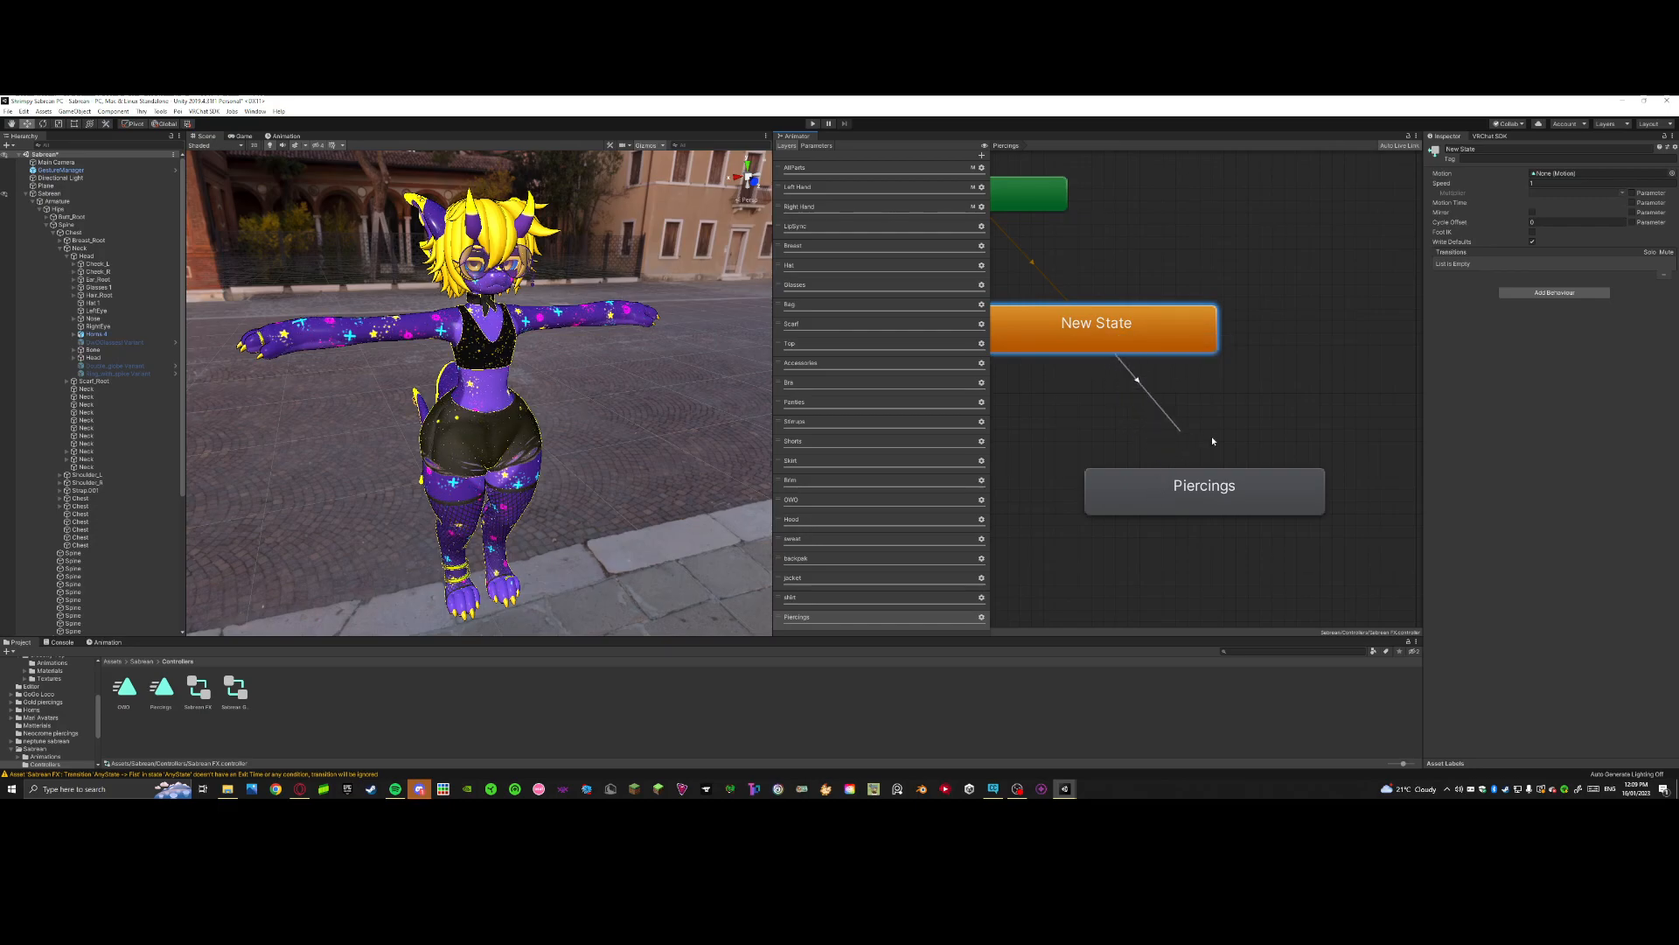
pyautogui.click(1197, 501)
pyautogui.rightClick(1186, 495)
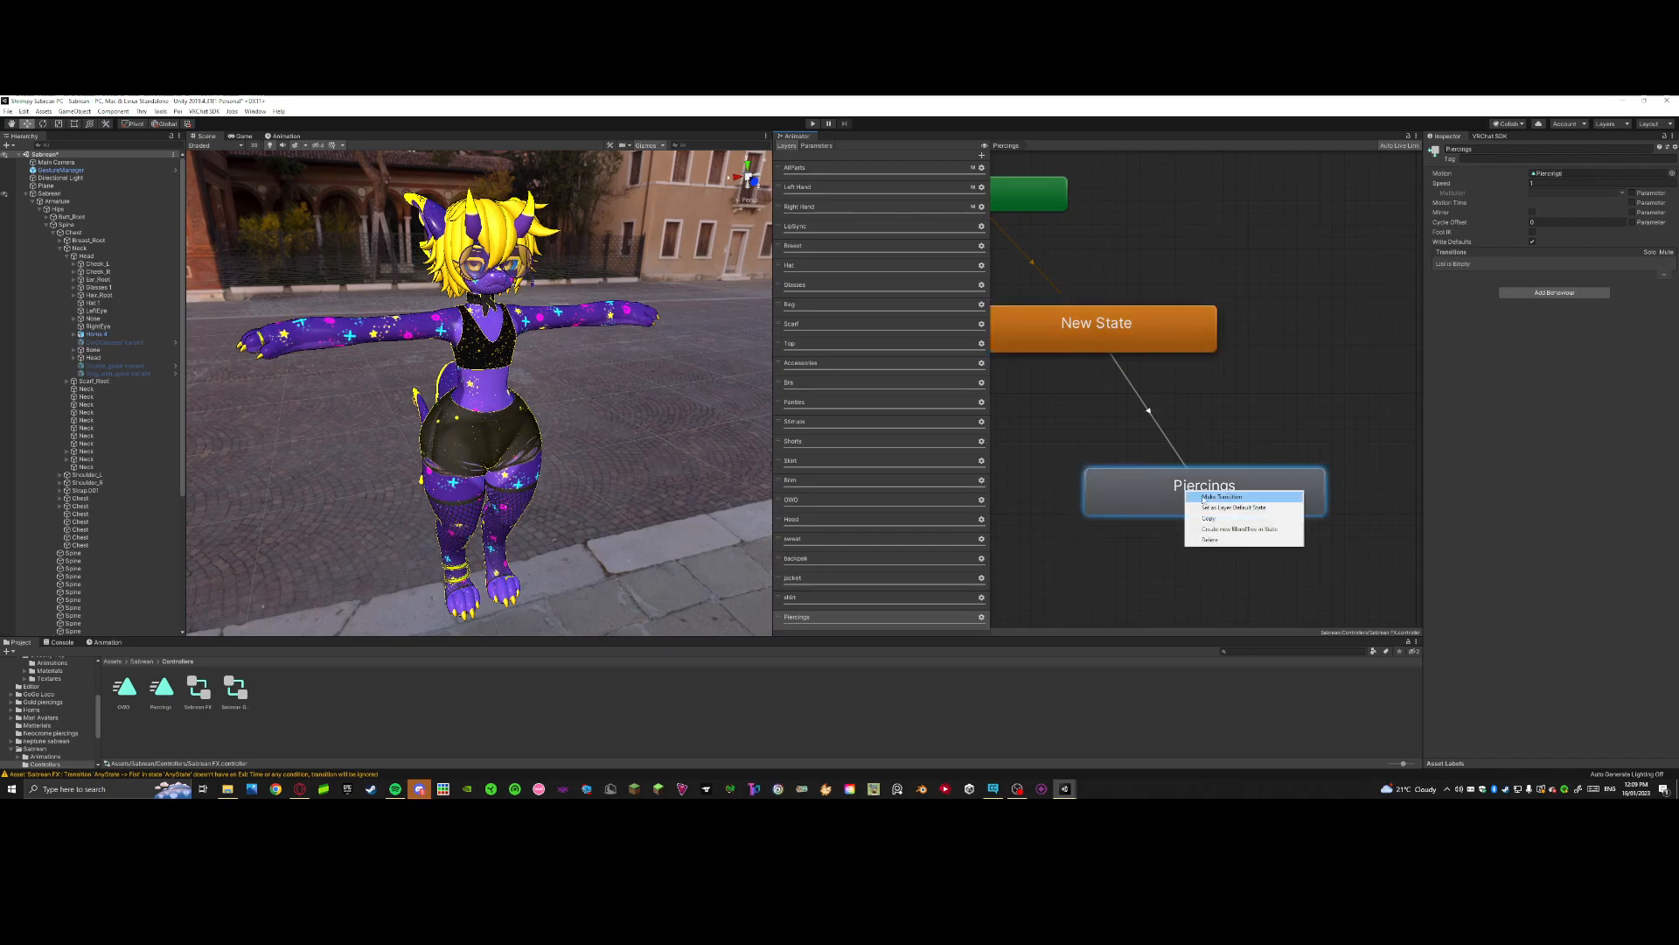
pyautogui.click(1211, 500)
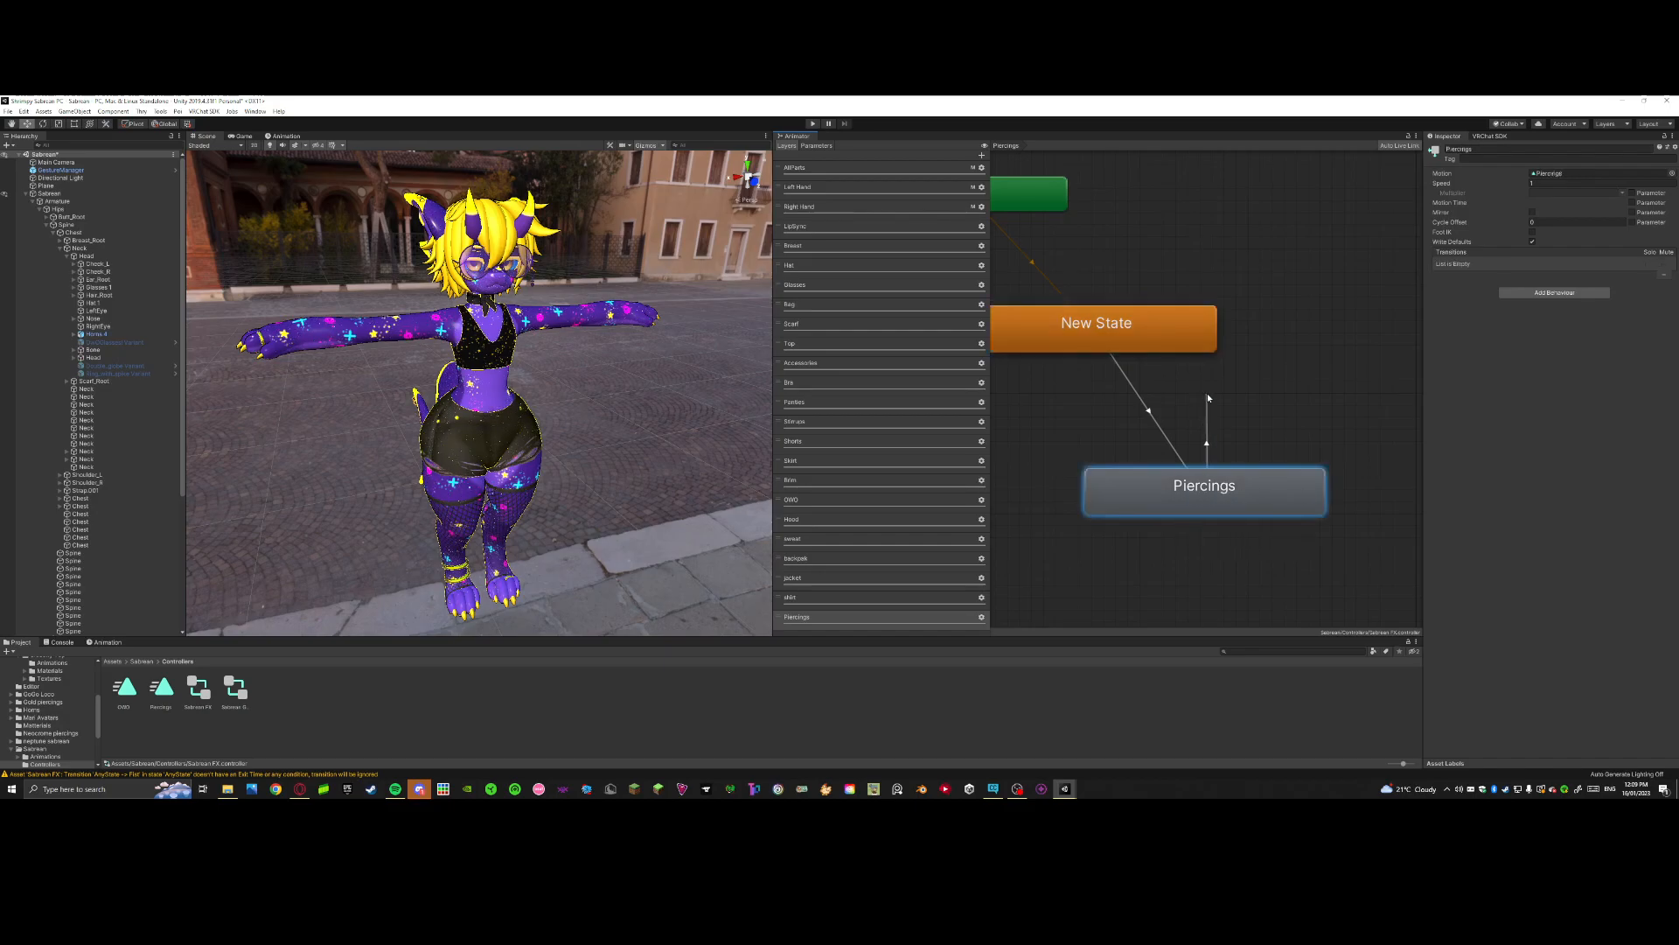
pyautogui.click(1139, 332)
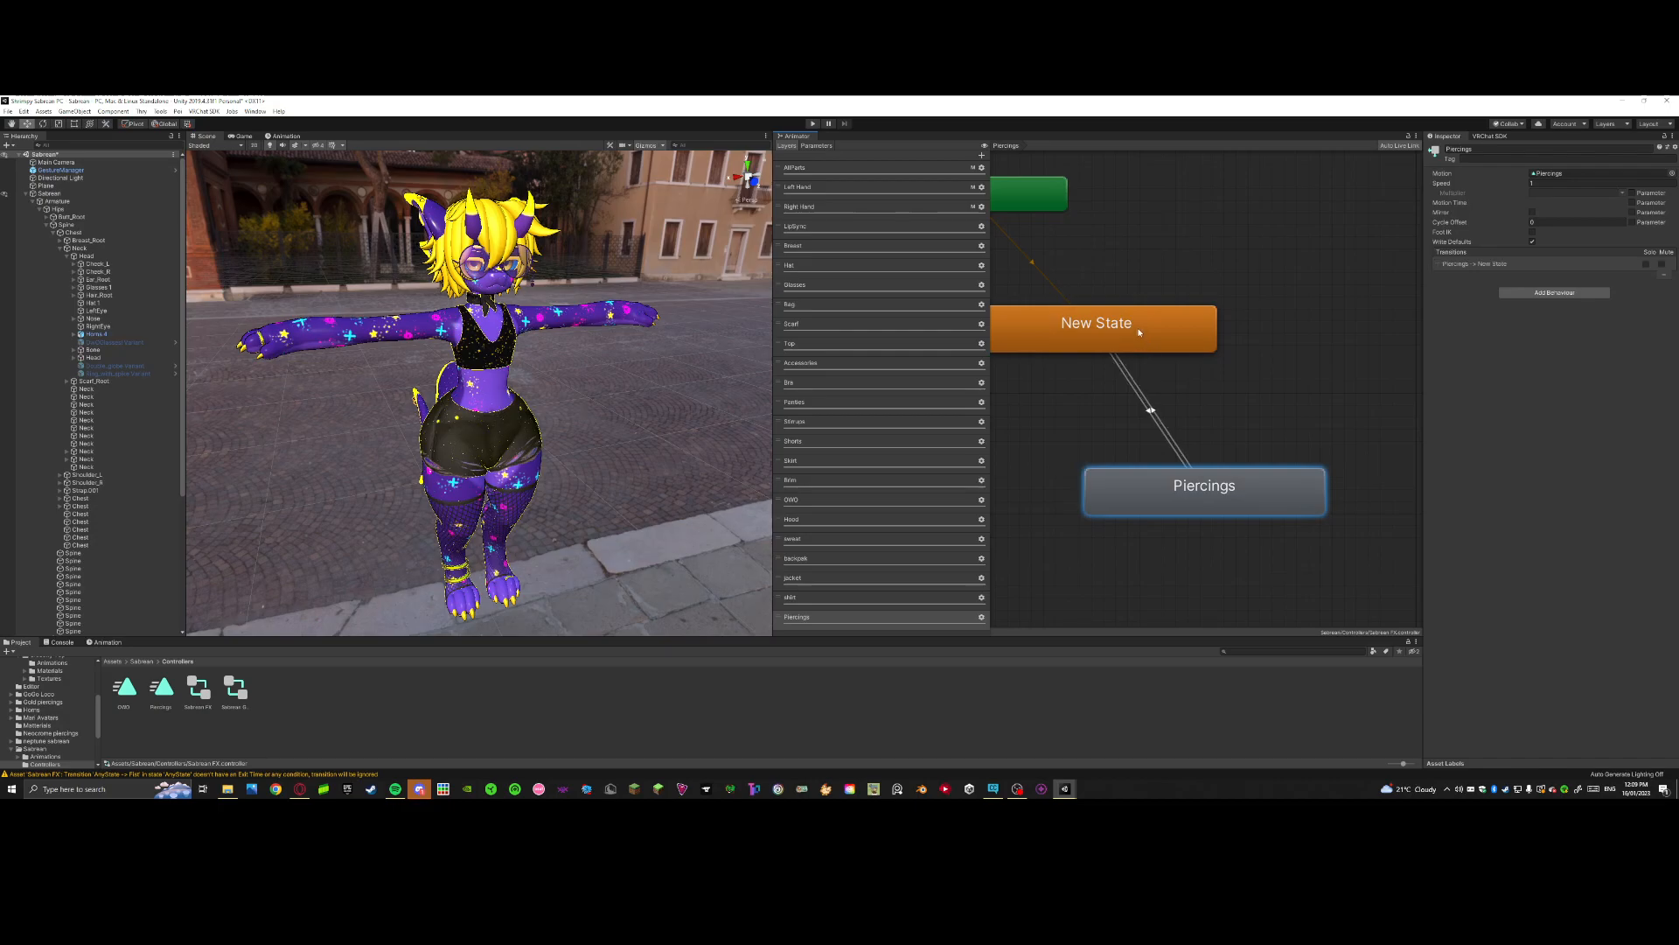
# Step: Disable exit time on the New State to Piercings transition and add the condition Piercings is true
pyautogui.scroll(-3, 1164, 421)
pyautogui.scroll(5, 1157, 479)
pyautogui.click(1151, 427)
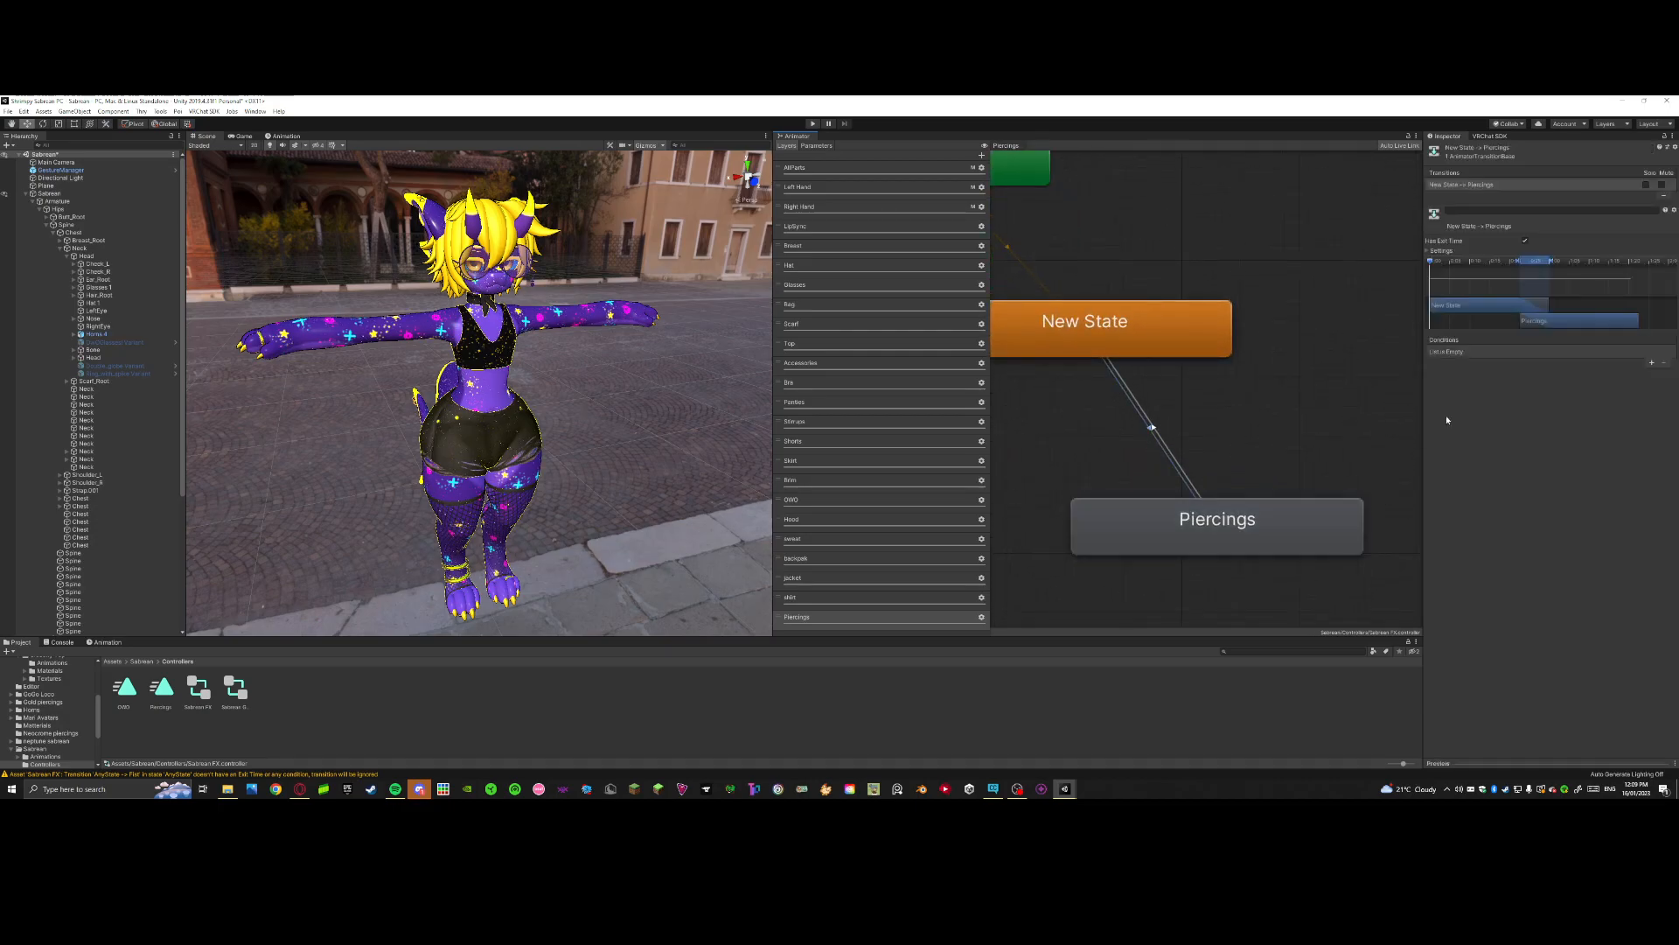
pyautogui.click(1525, 241)
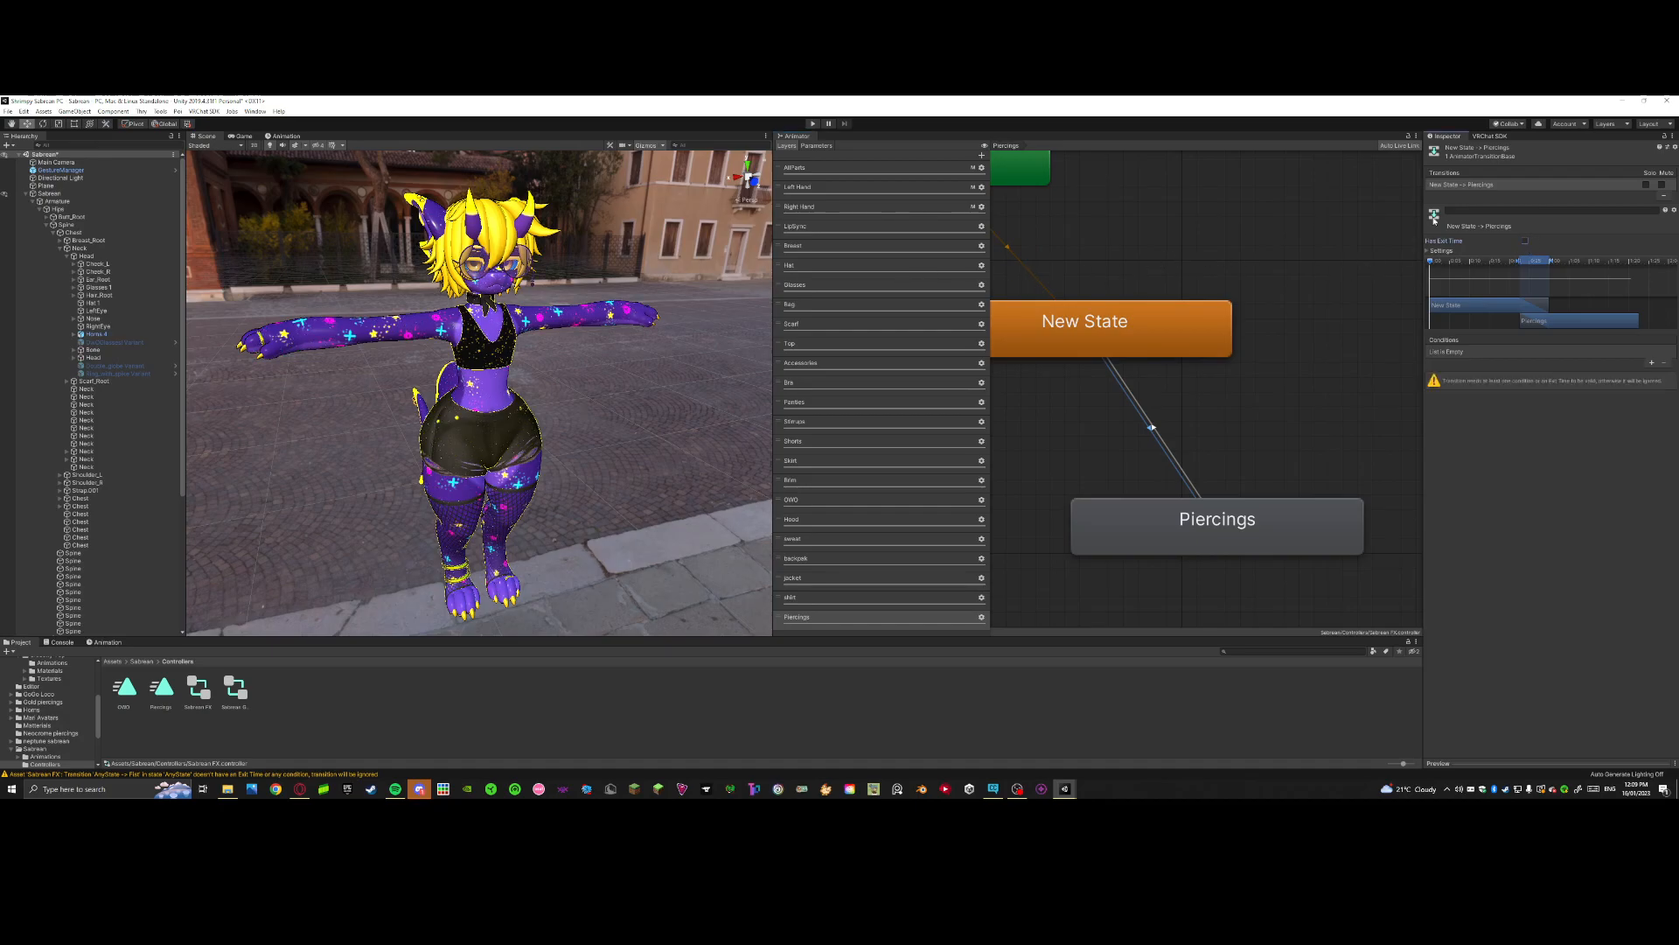
pyautogui.click(1651, 363)
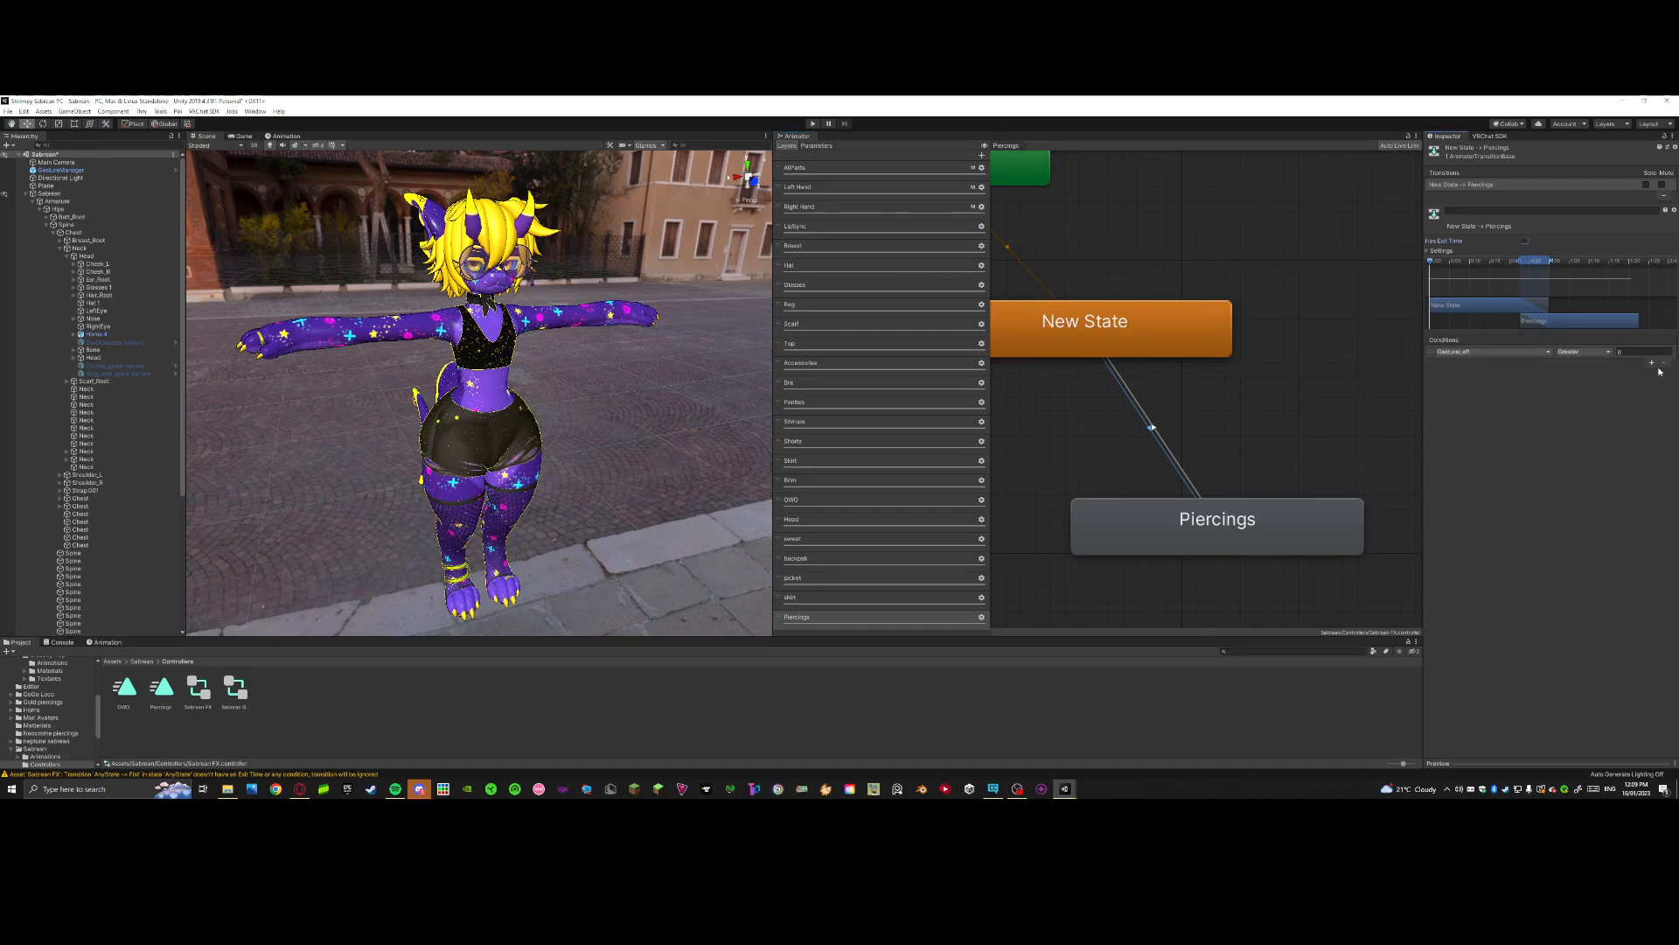
pyautogui.click(1519, 353)
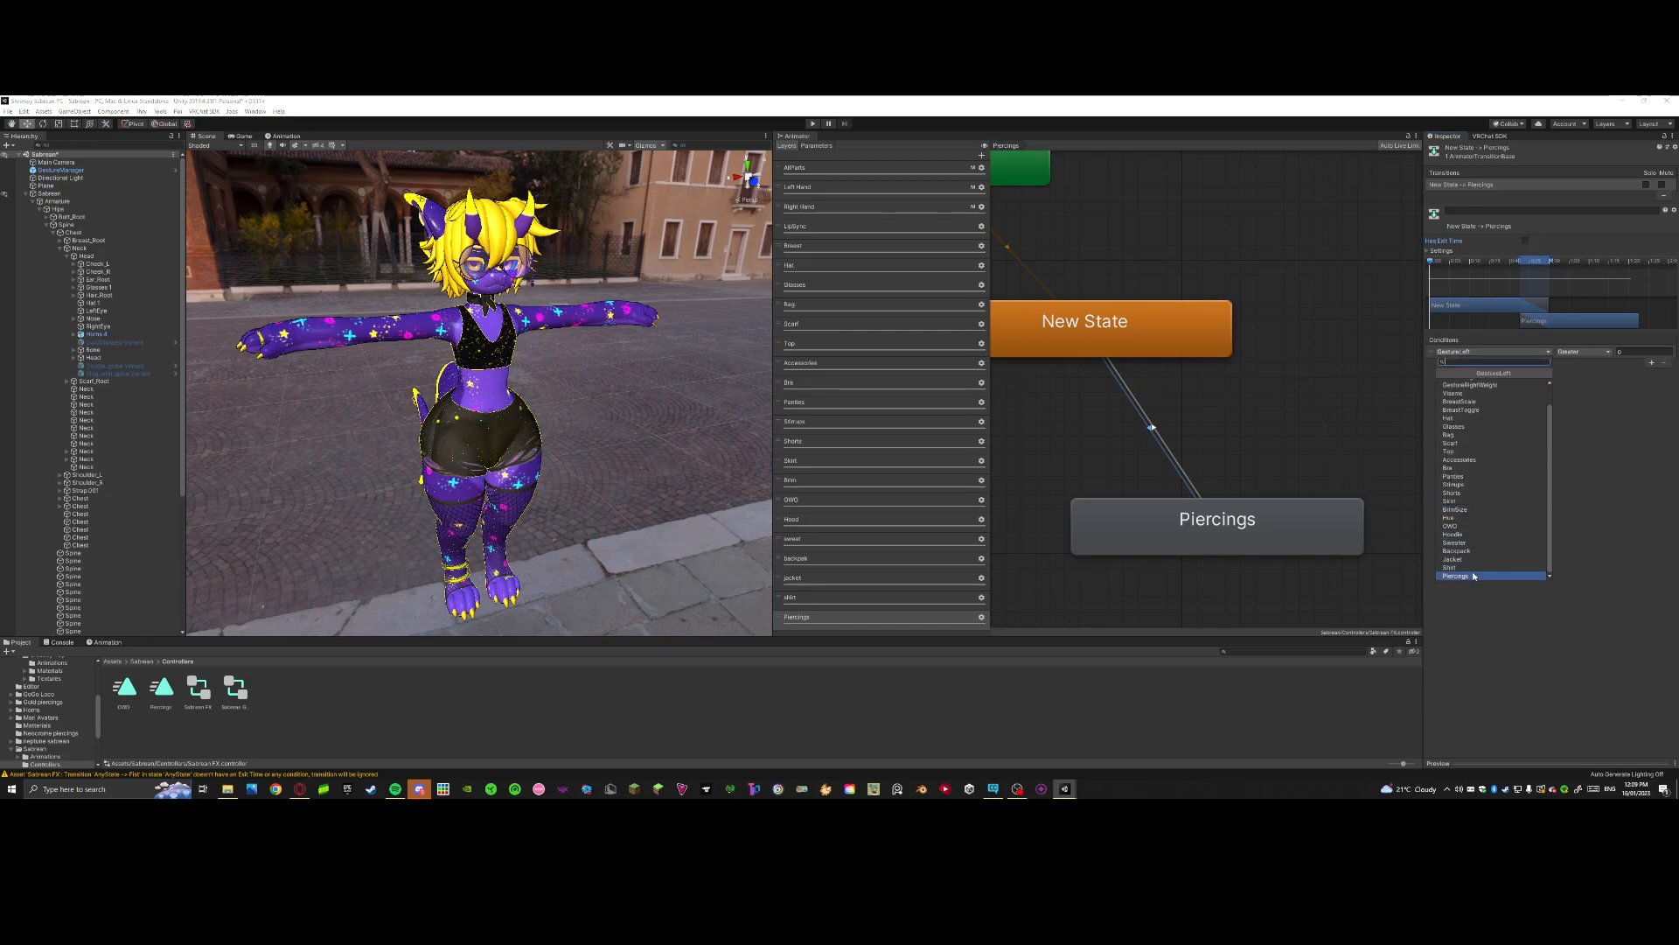
pyautogui.click(1475, 577)
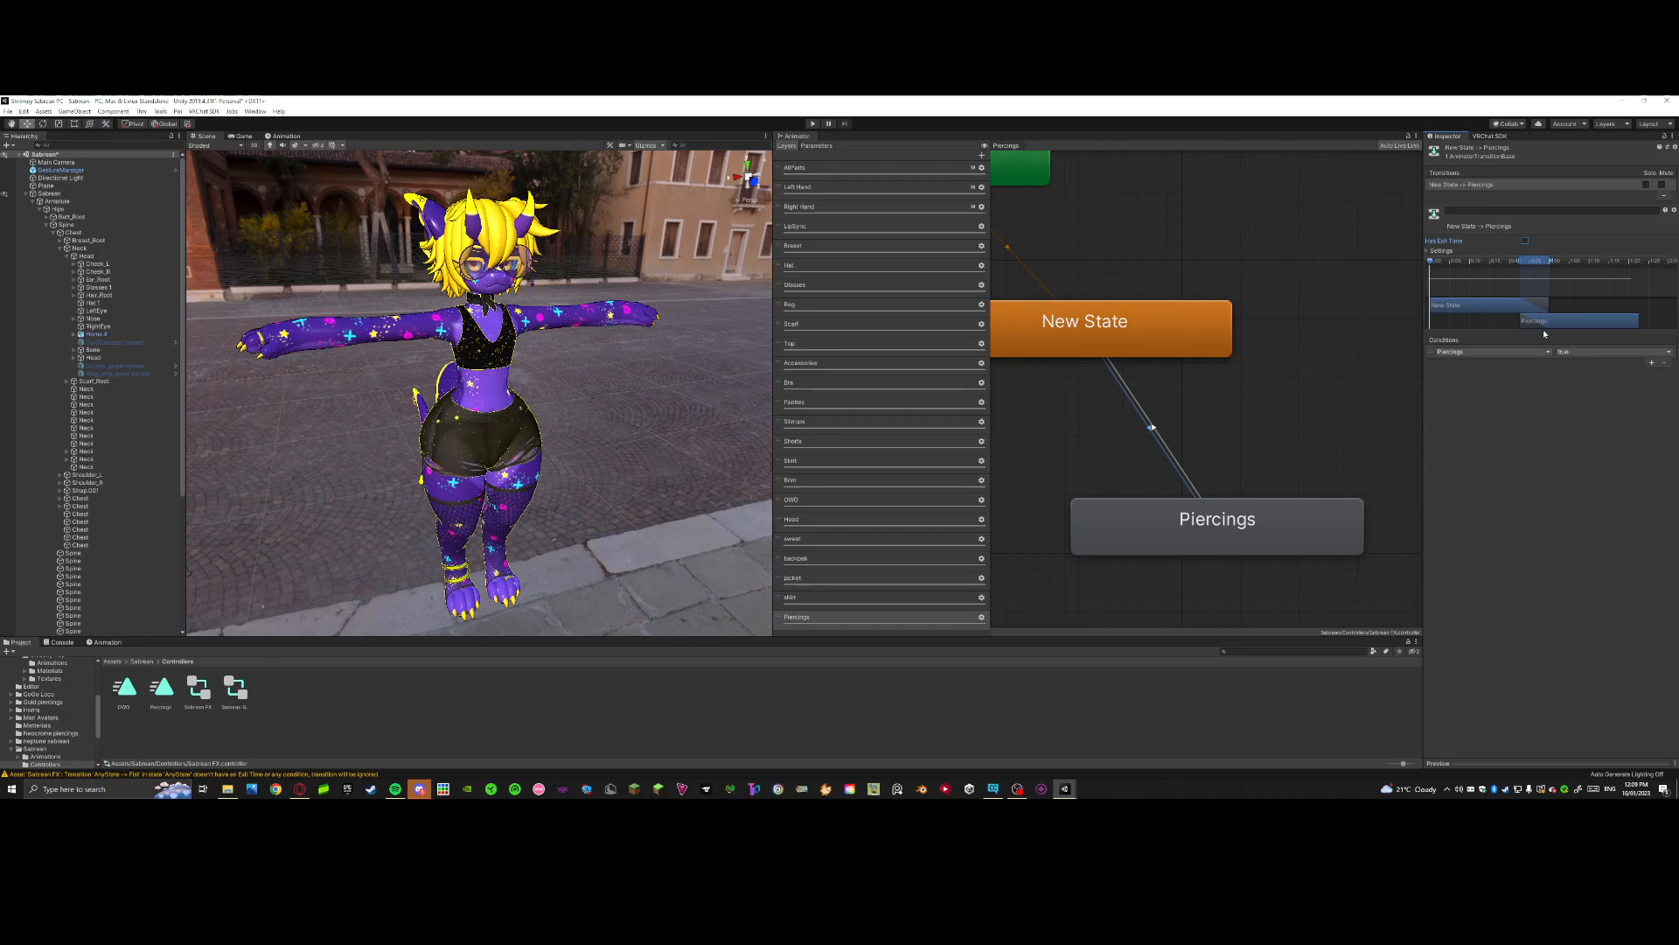
# Step: Give the Piercings to New State transition no exit time and the condition Piercings is false
pyautogui.click(1156, 433)
pyautogui.click(1652, 363)
pyautogui.click(1528, 352)
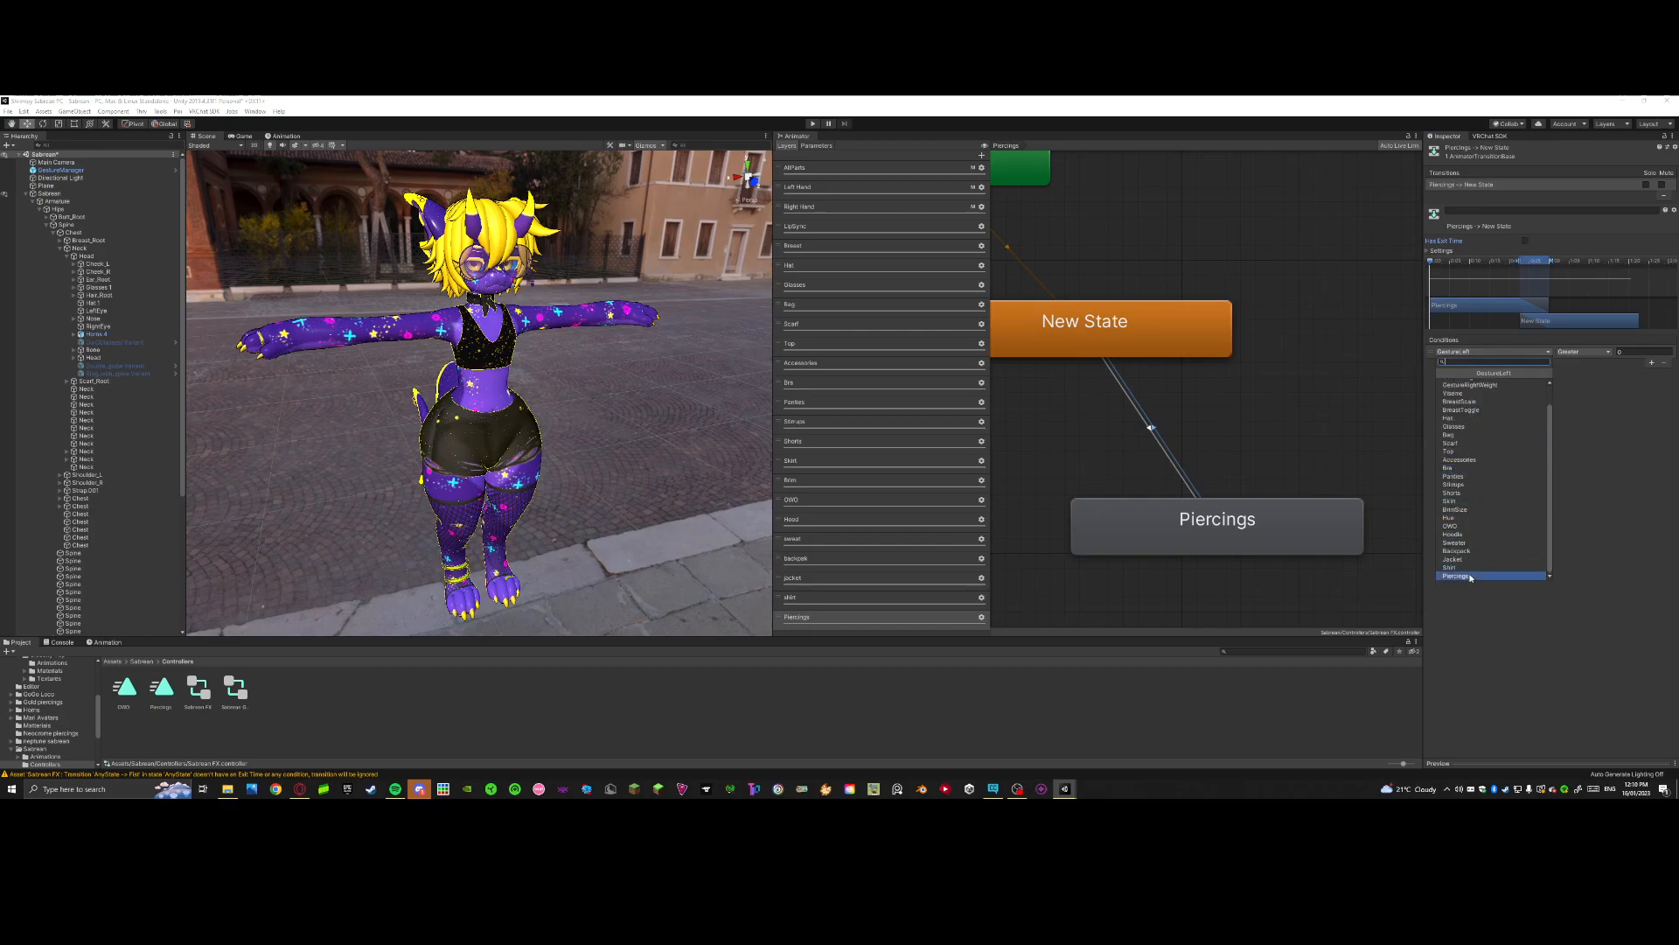
pyautogui.click(1455, 575)
pyautogui.click(1580, 371)
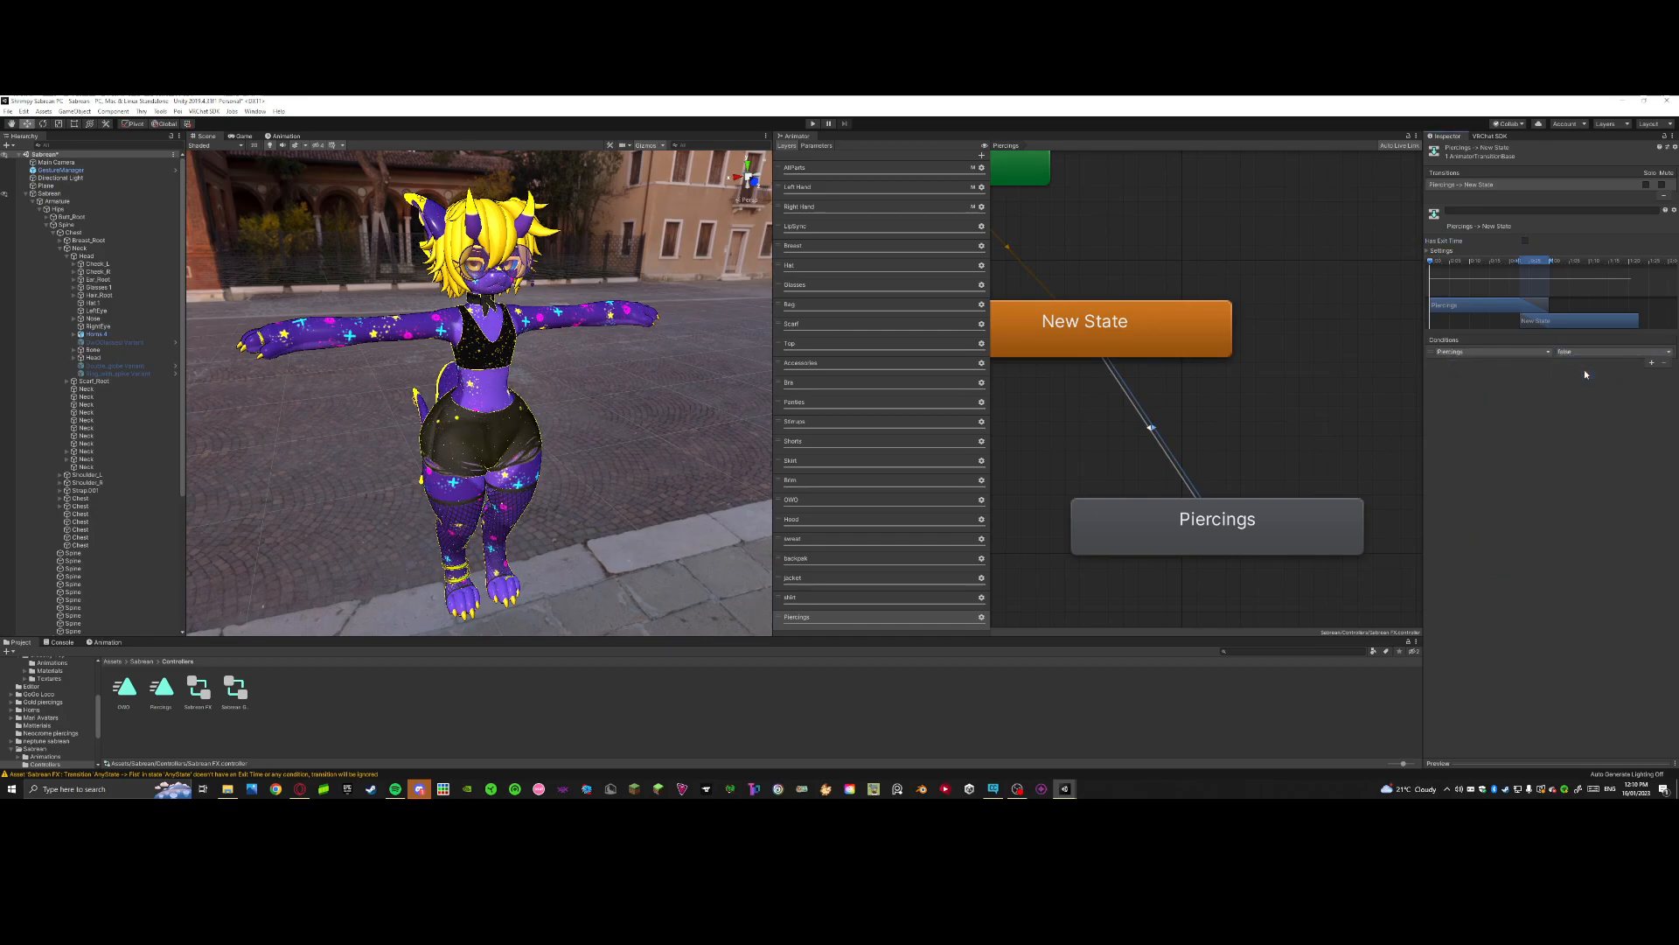
# Step: Bring up the Animation window for the avatar's clips
pyautogui.click(107, 643)
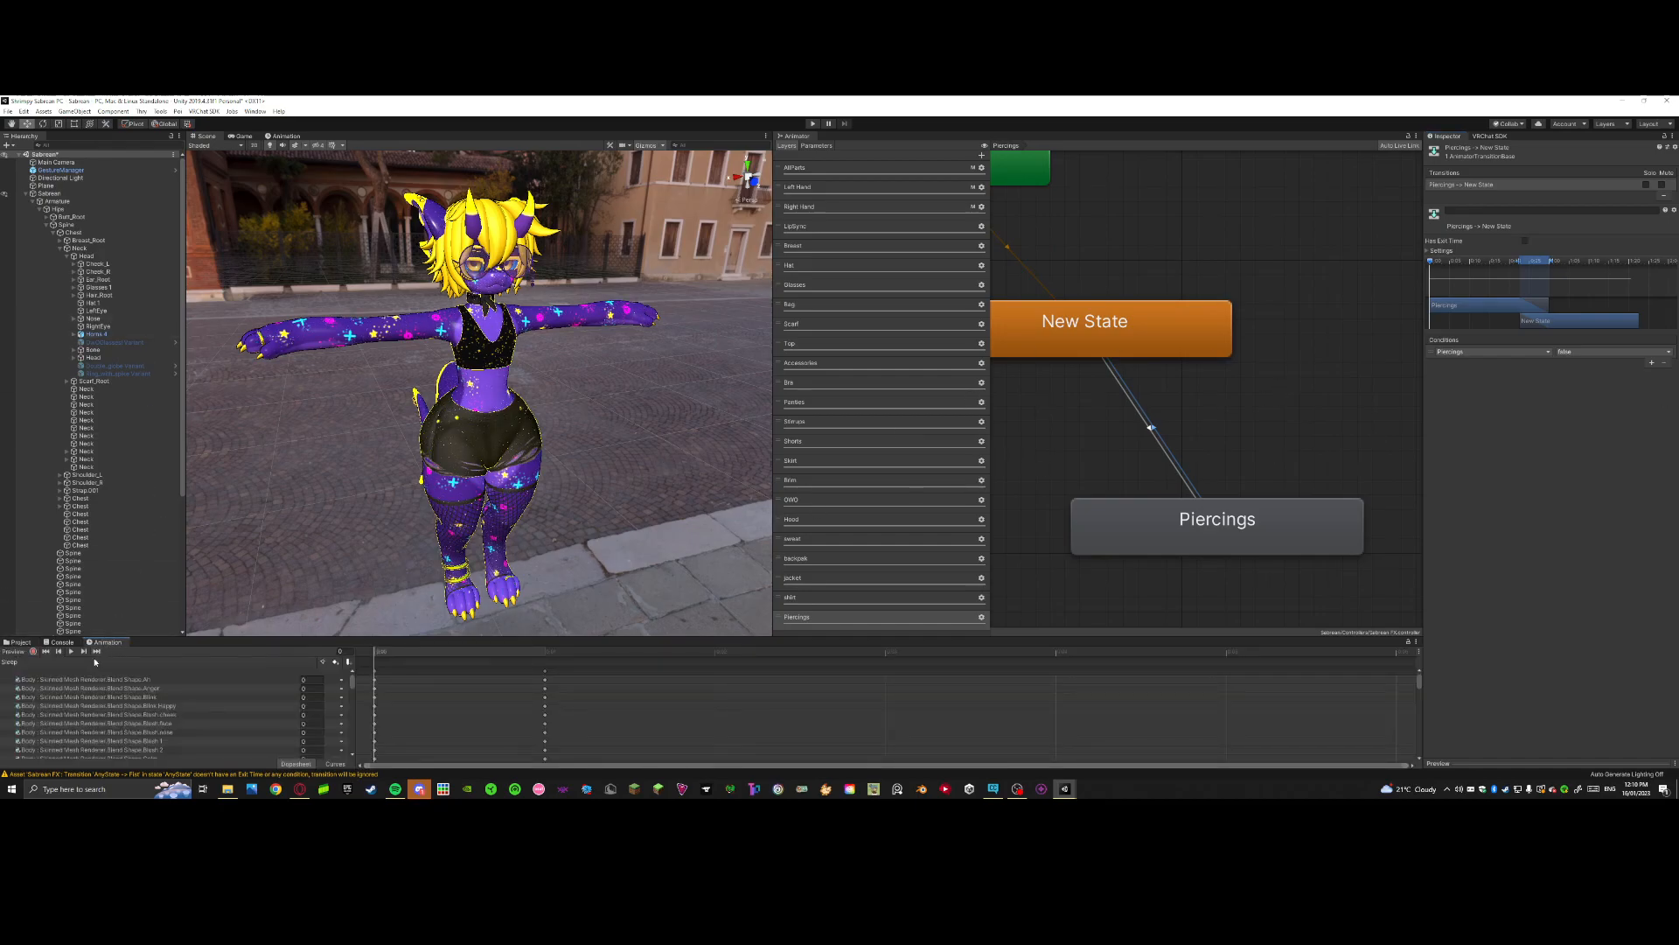
pyautogui.click(32, 663)
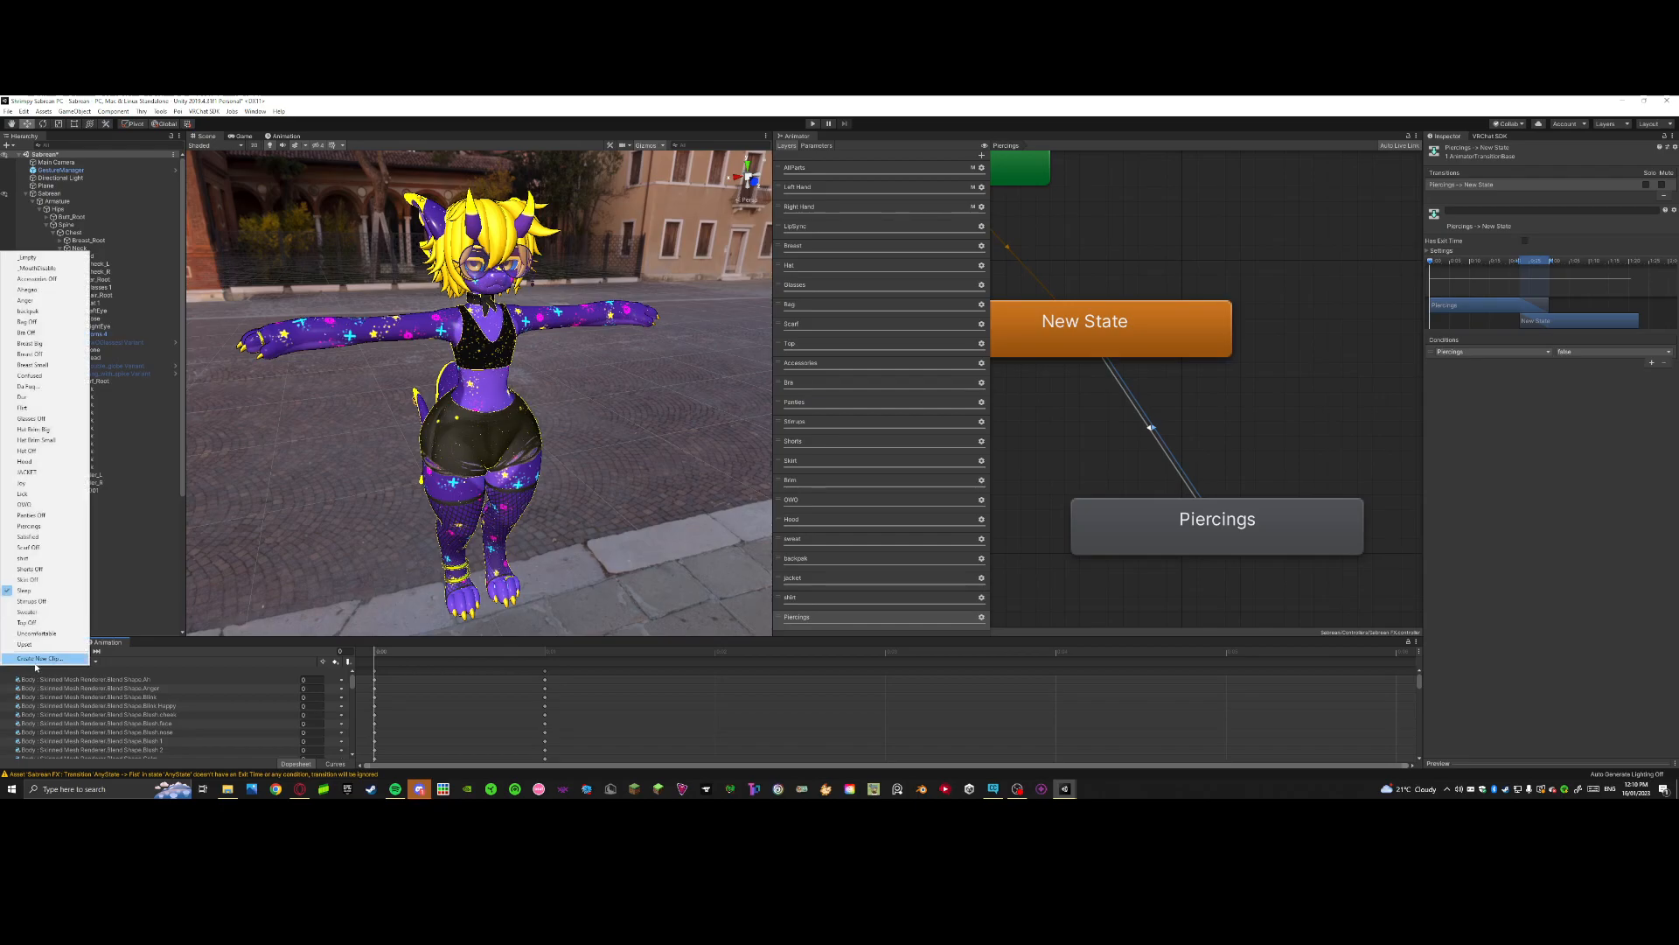
pyautogui.click(134, 659)
pyautogui.rightClick(97, 643)
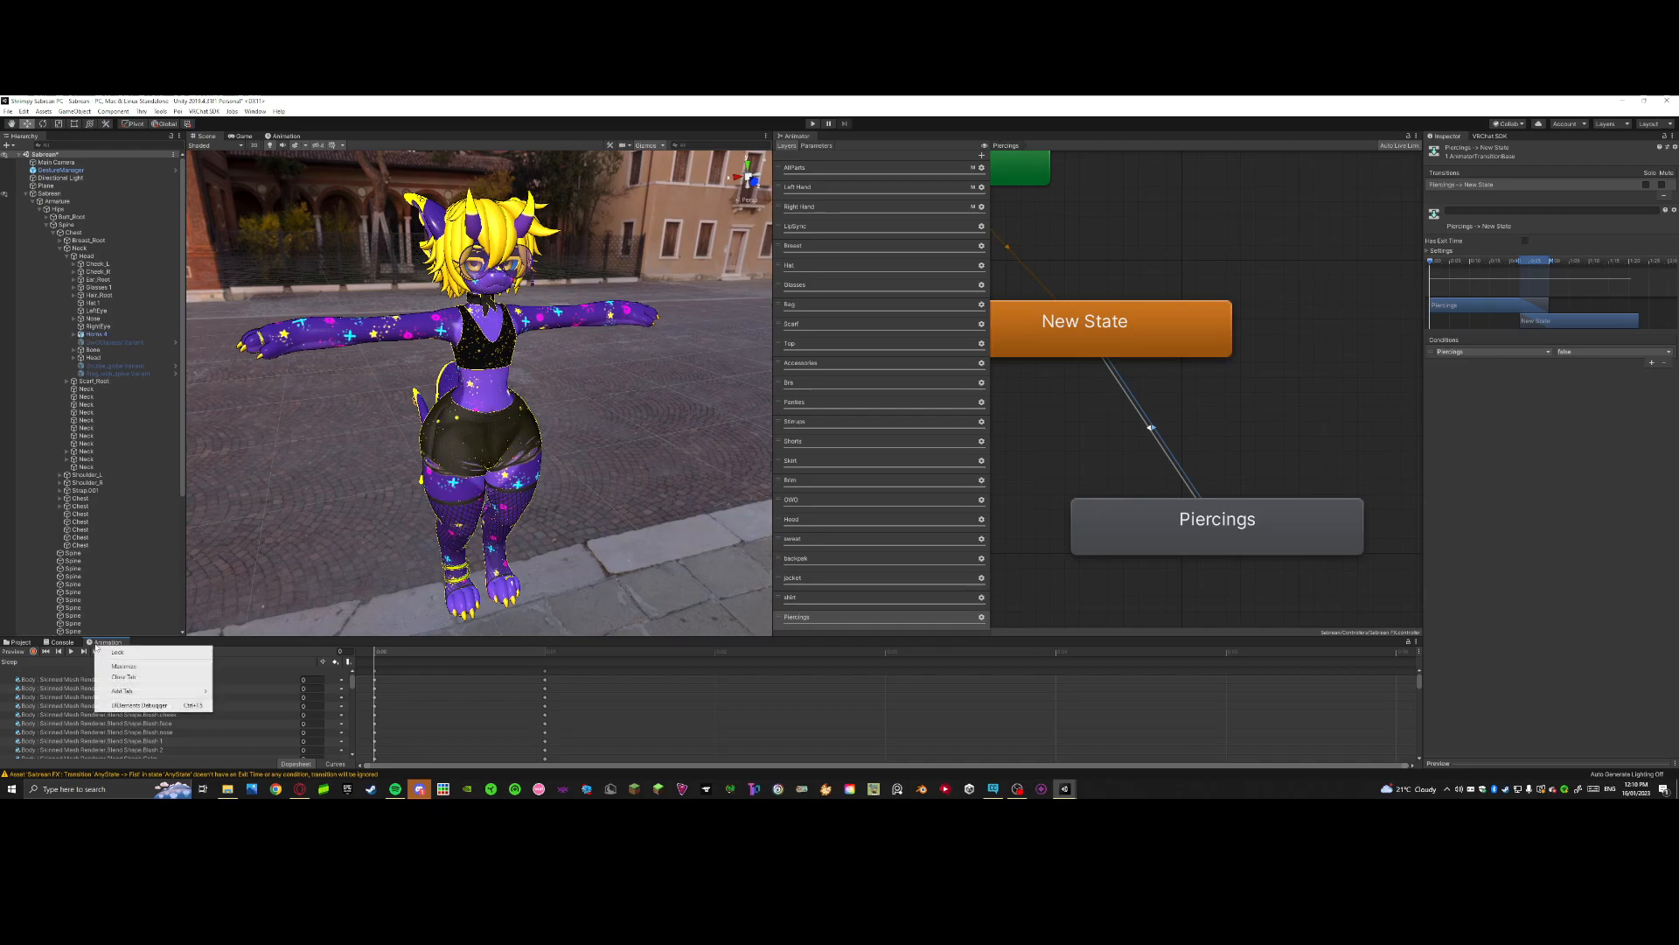
pyautogui.moveTo(132, 691)
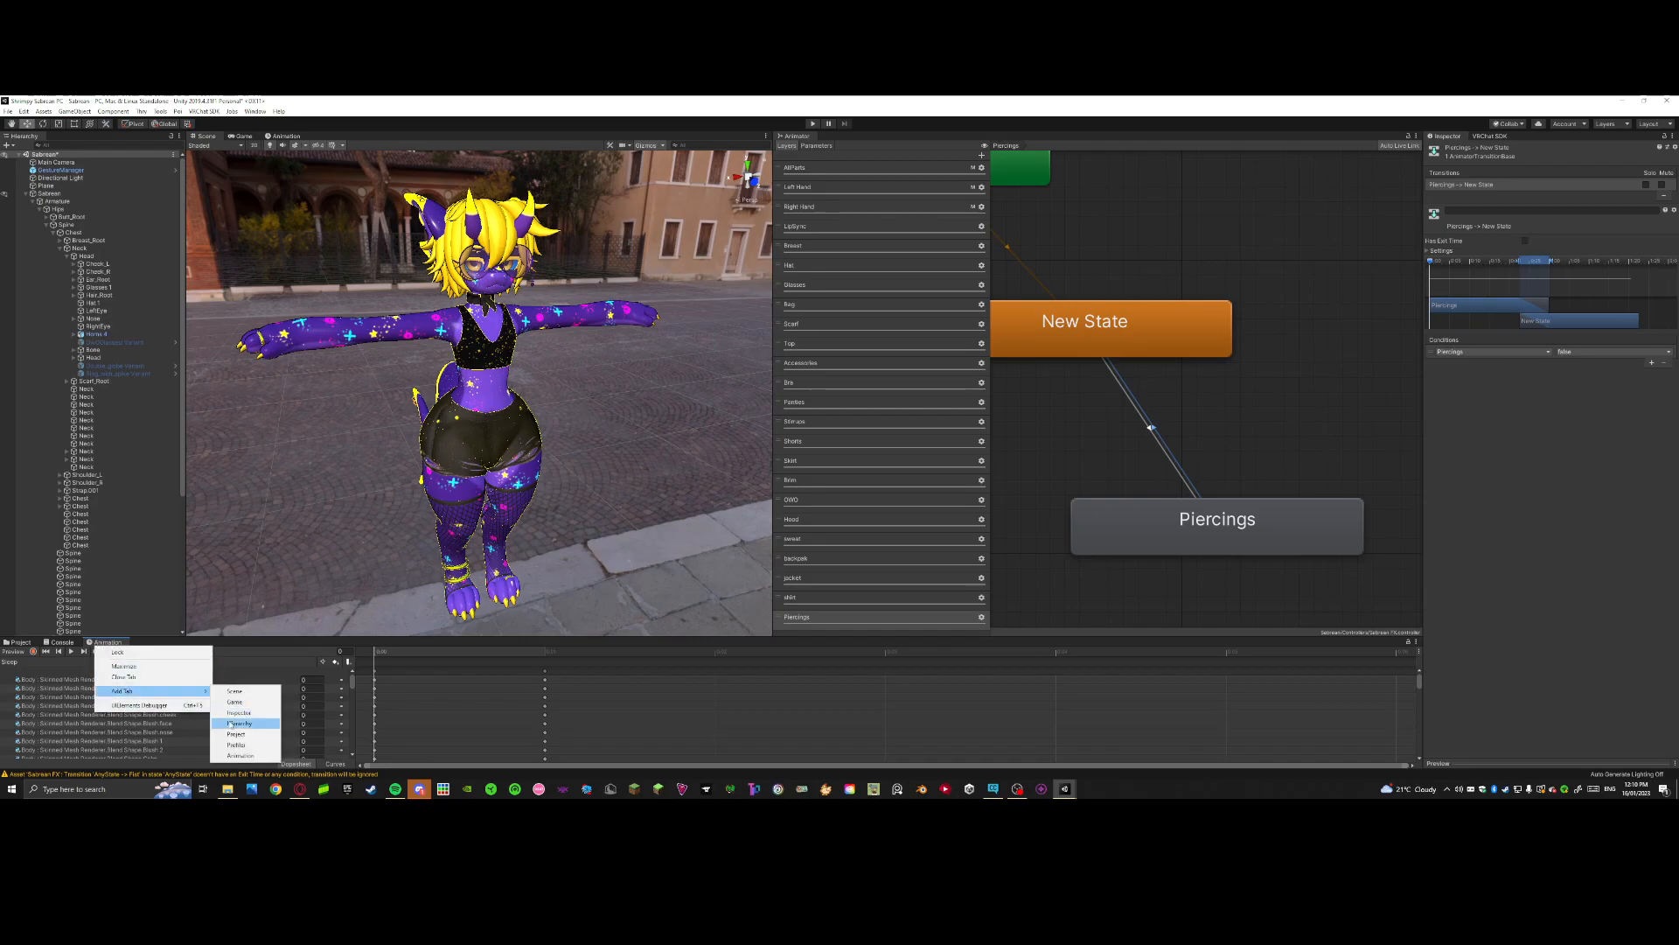
pyautogui.click(233, 638)
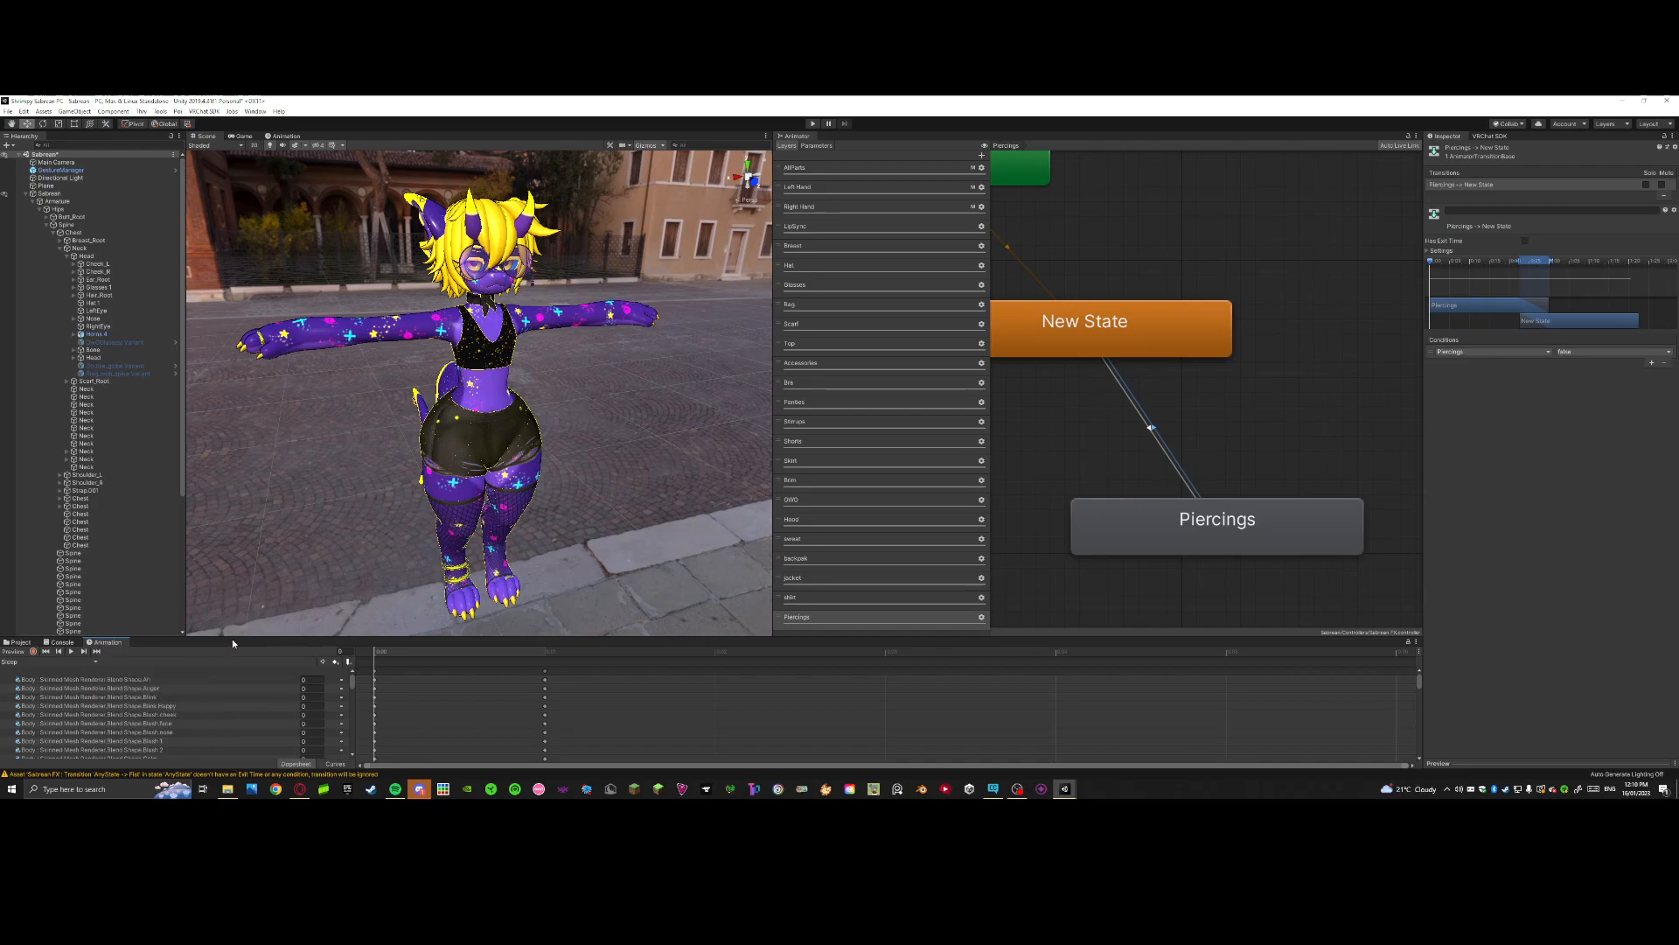
pyautogui.click(19, 664)
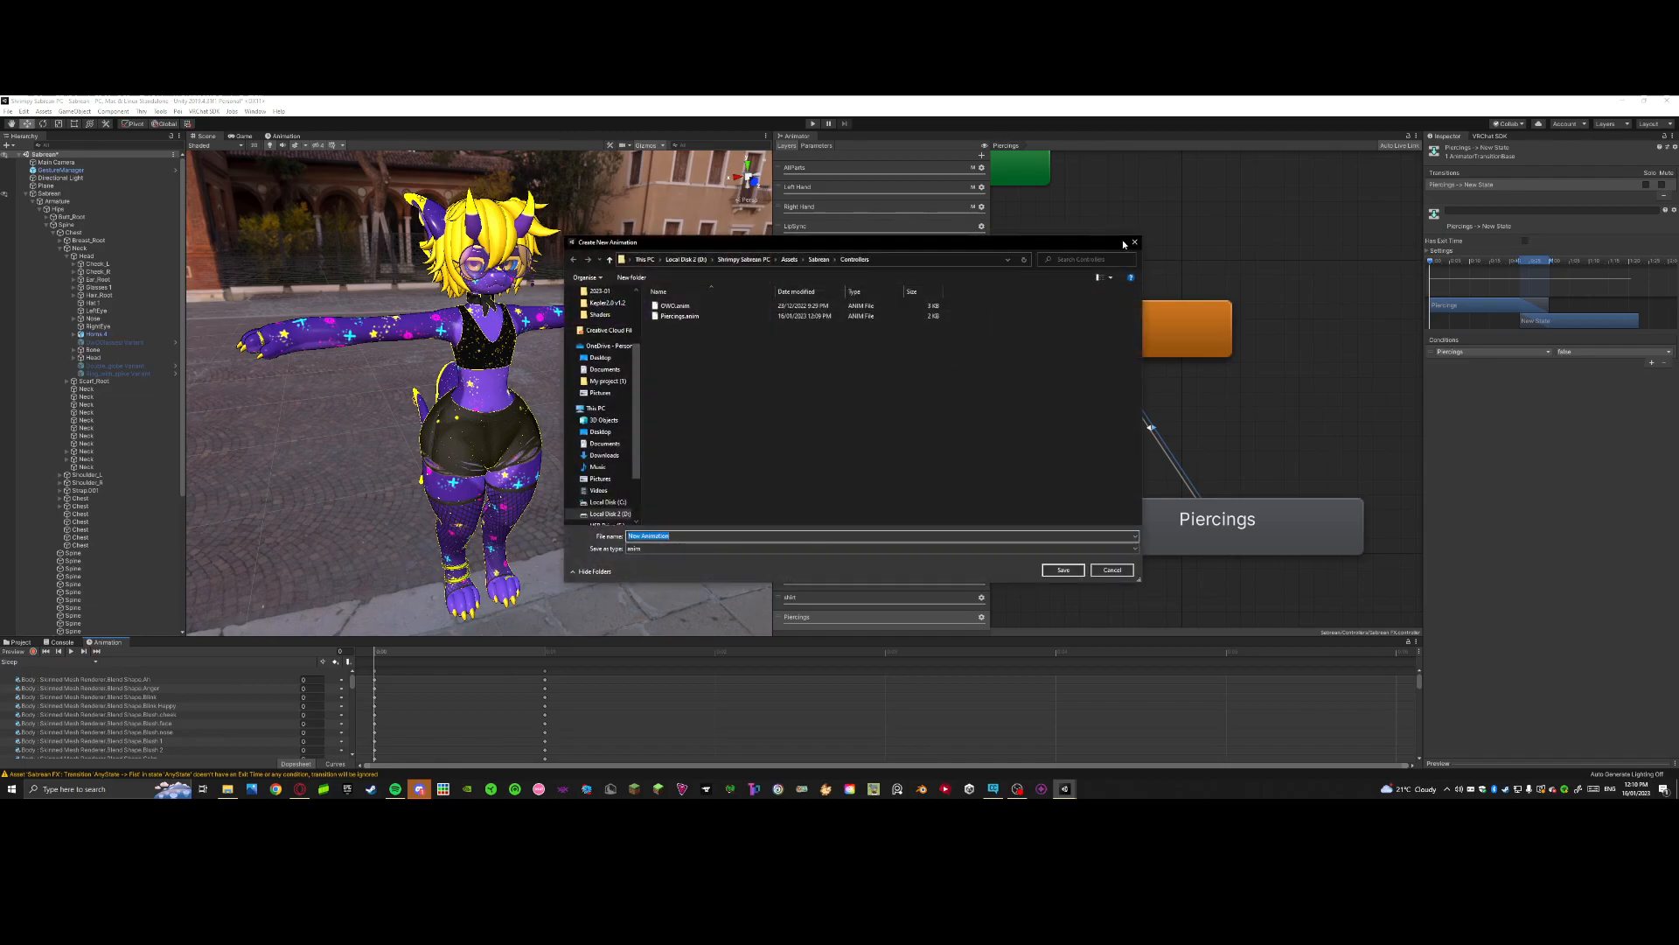
pyautogui.click(1135, 242)
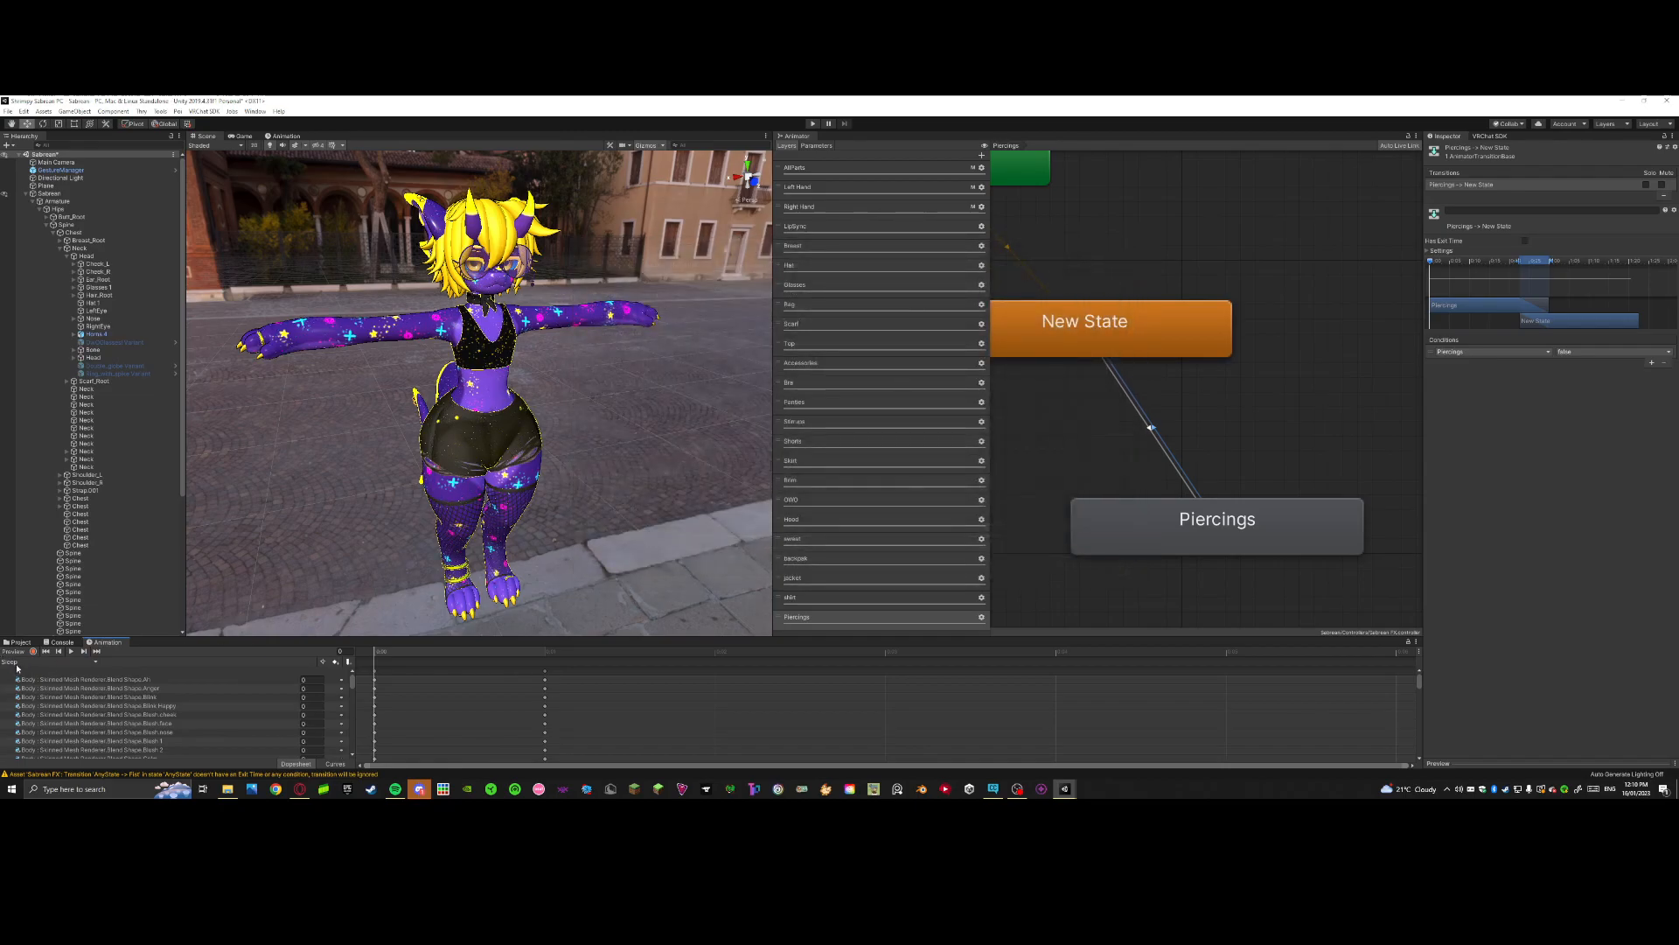
# Step: Choose the Piercings clip for editing in the Animation window
pyautogui.click(14, 663)
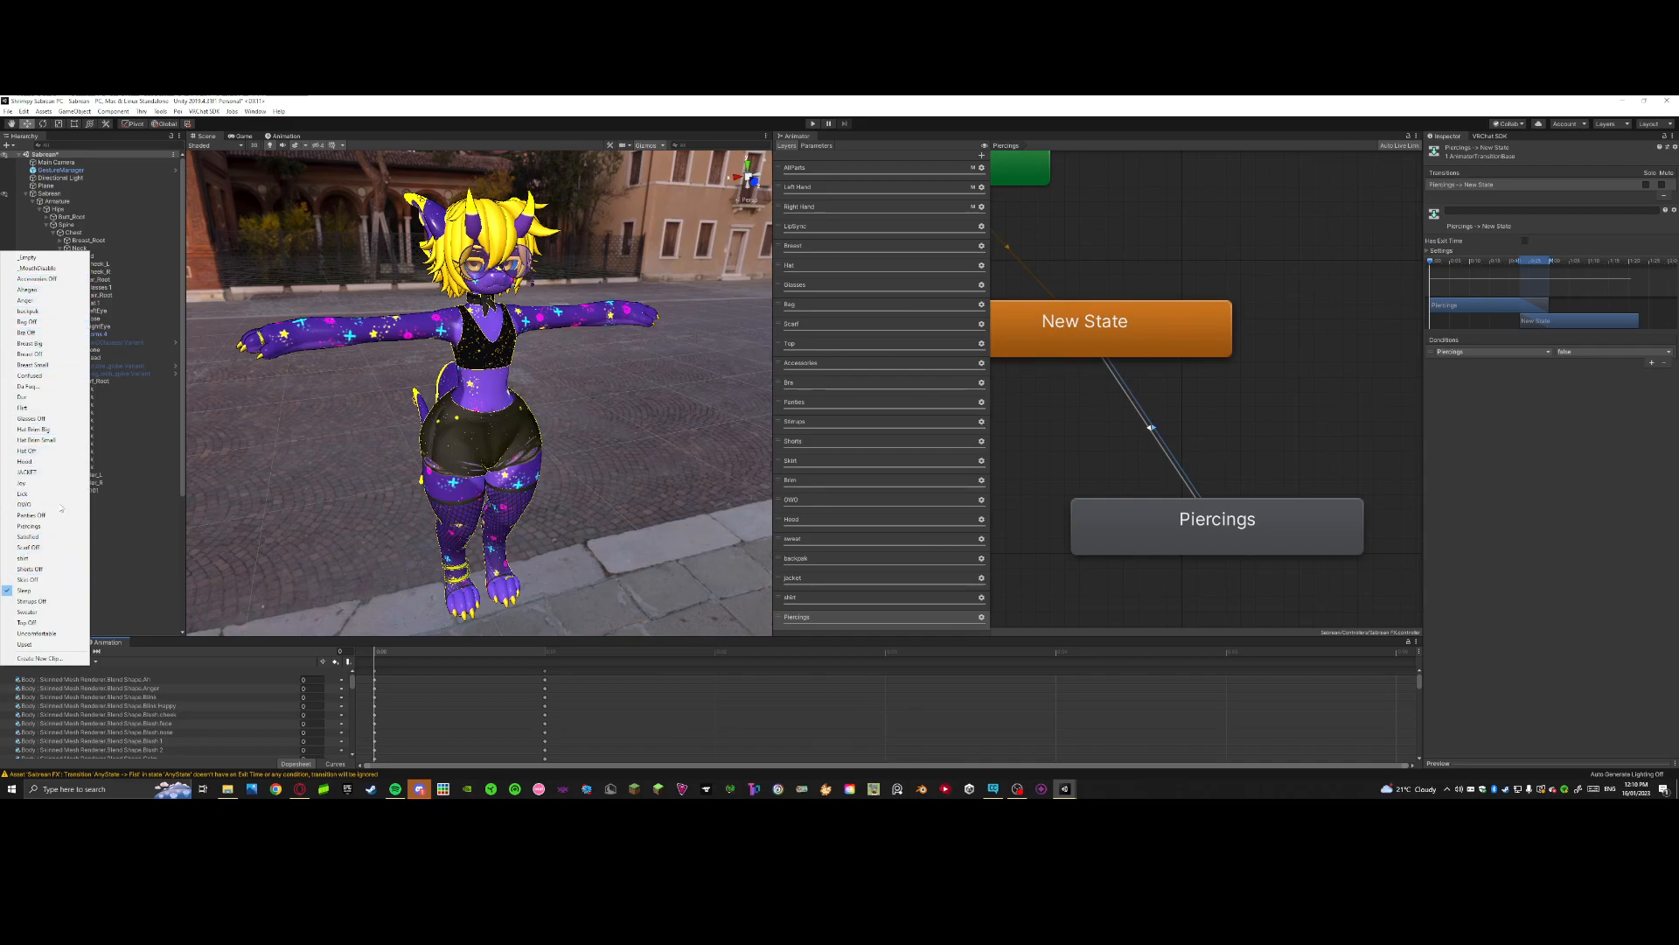
pyautogui.click(29, 527)
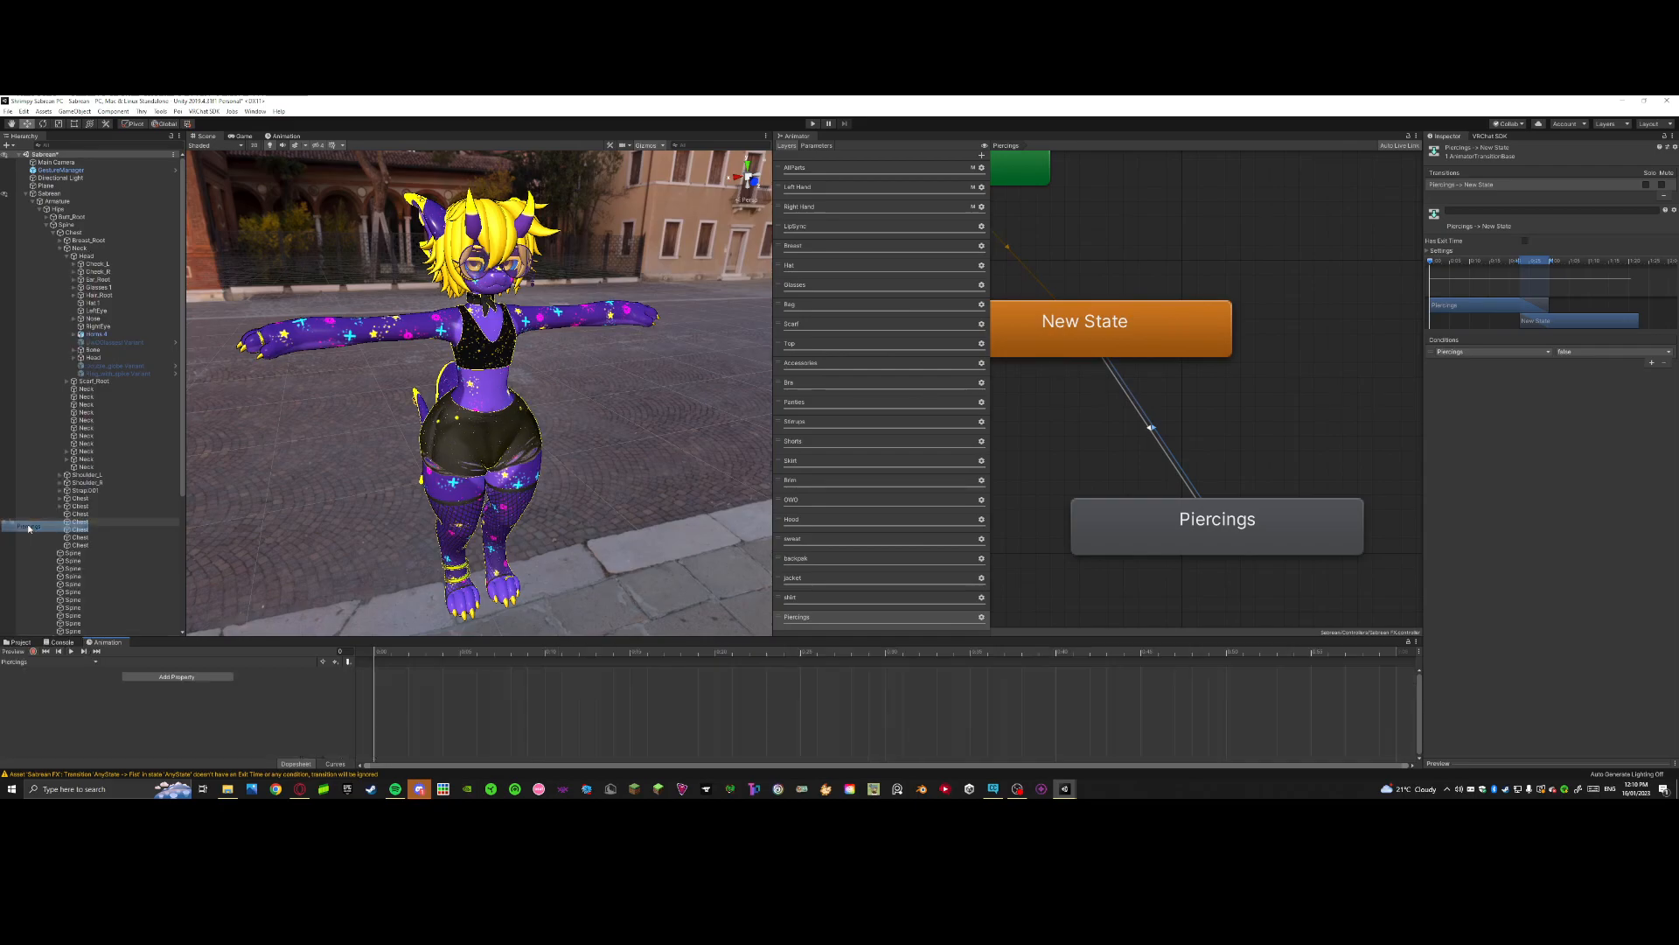
pyautogui.moveTo(486, 547); pyautogui.dragTo(36, 693, button='right')
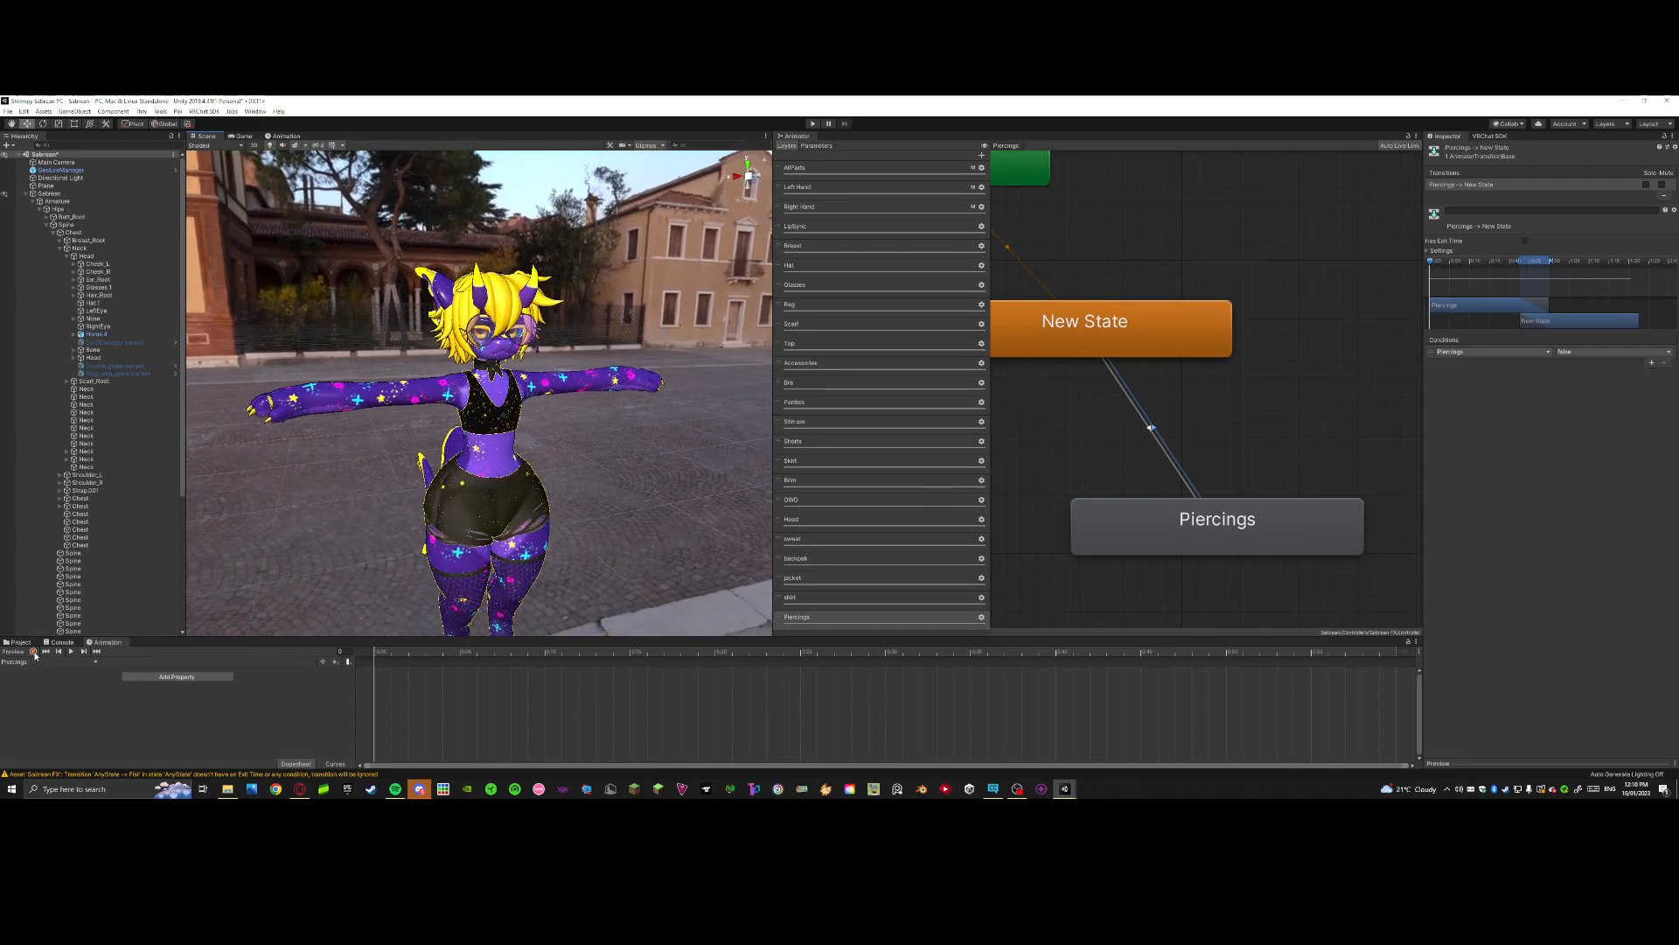
pyautogui.moveTo(350, 490); pyautogui.dragTo(385, 477, button='right')
# Step: Remove the Animator component from the Ring_with_spike Variant and Double_globe Variant piercing objects
pyautogui.click(105, 373)
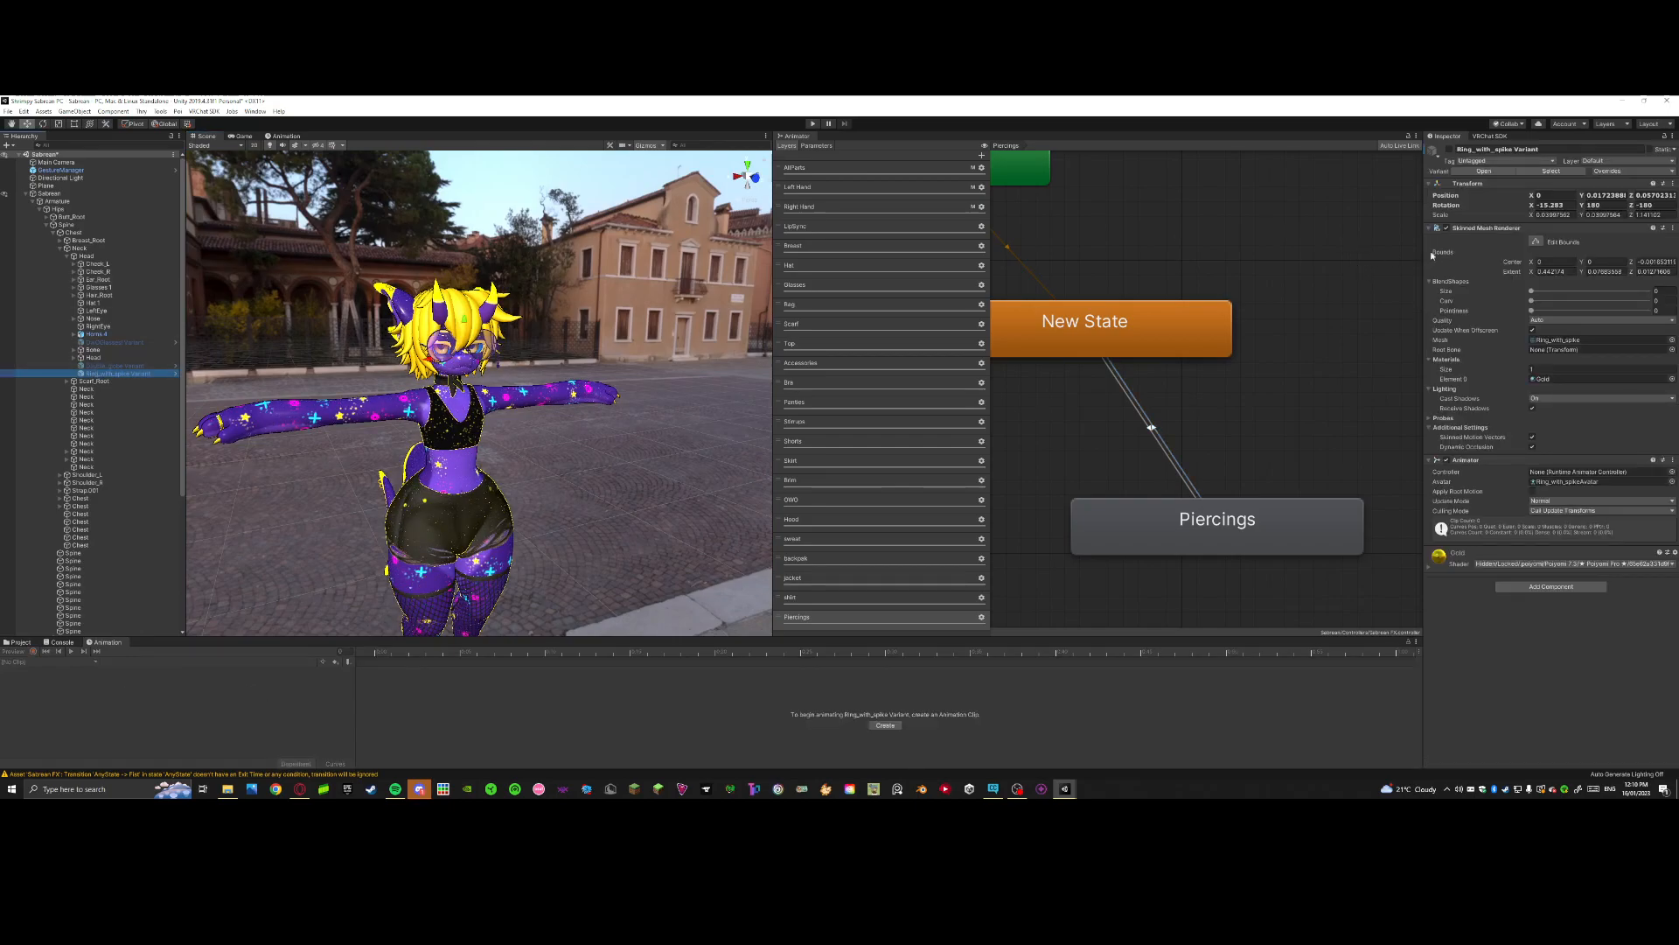
pyautogui.click(1673, 461)
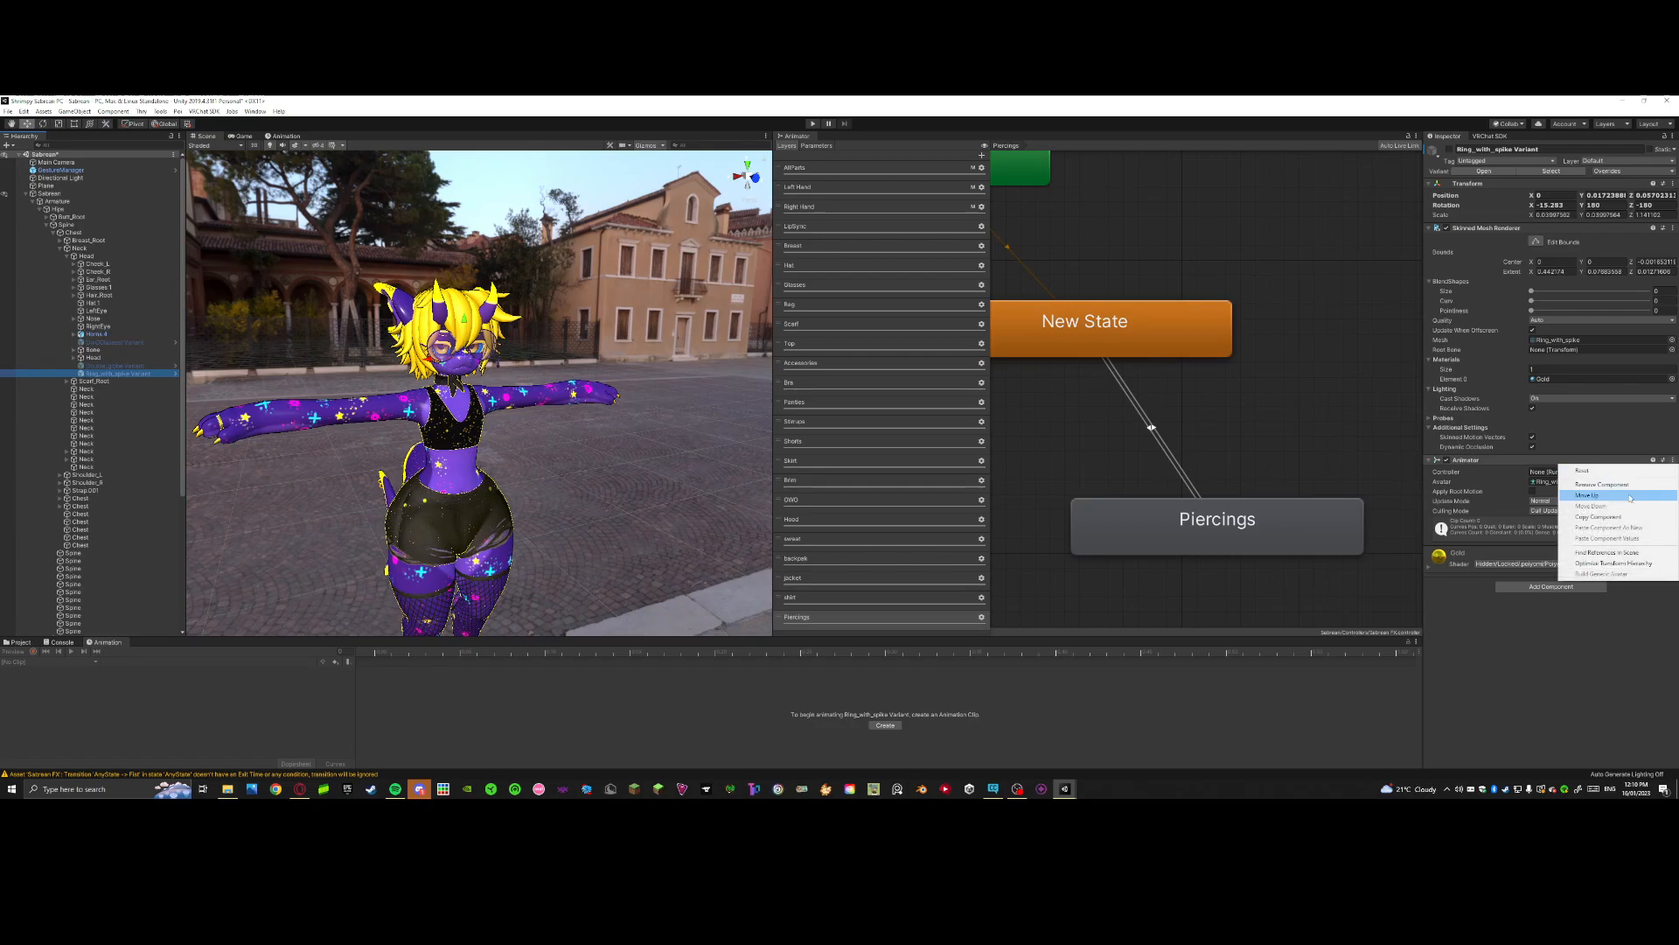
pyautogui.click(1605, 483)
pyautogui.click(114, 366)
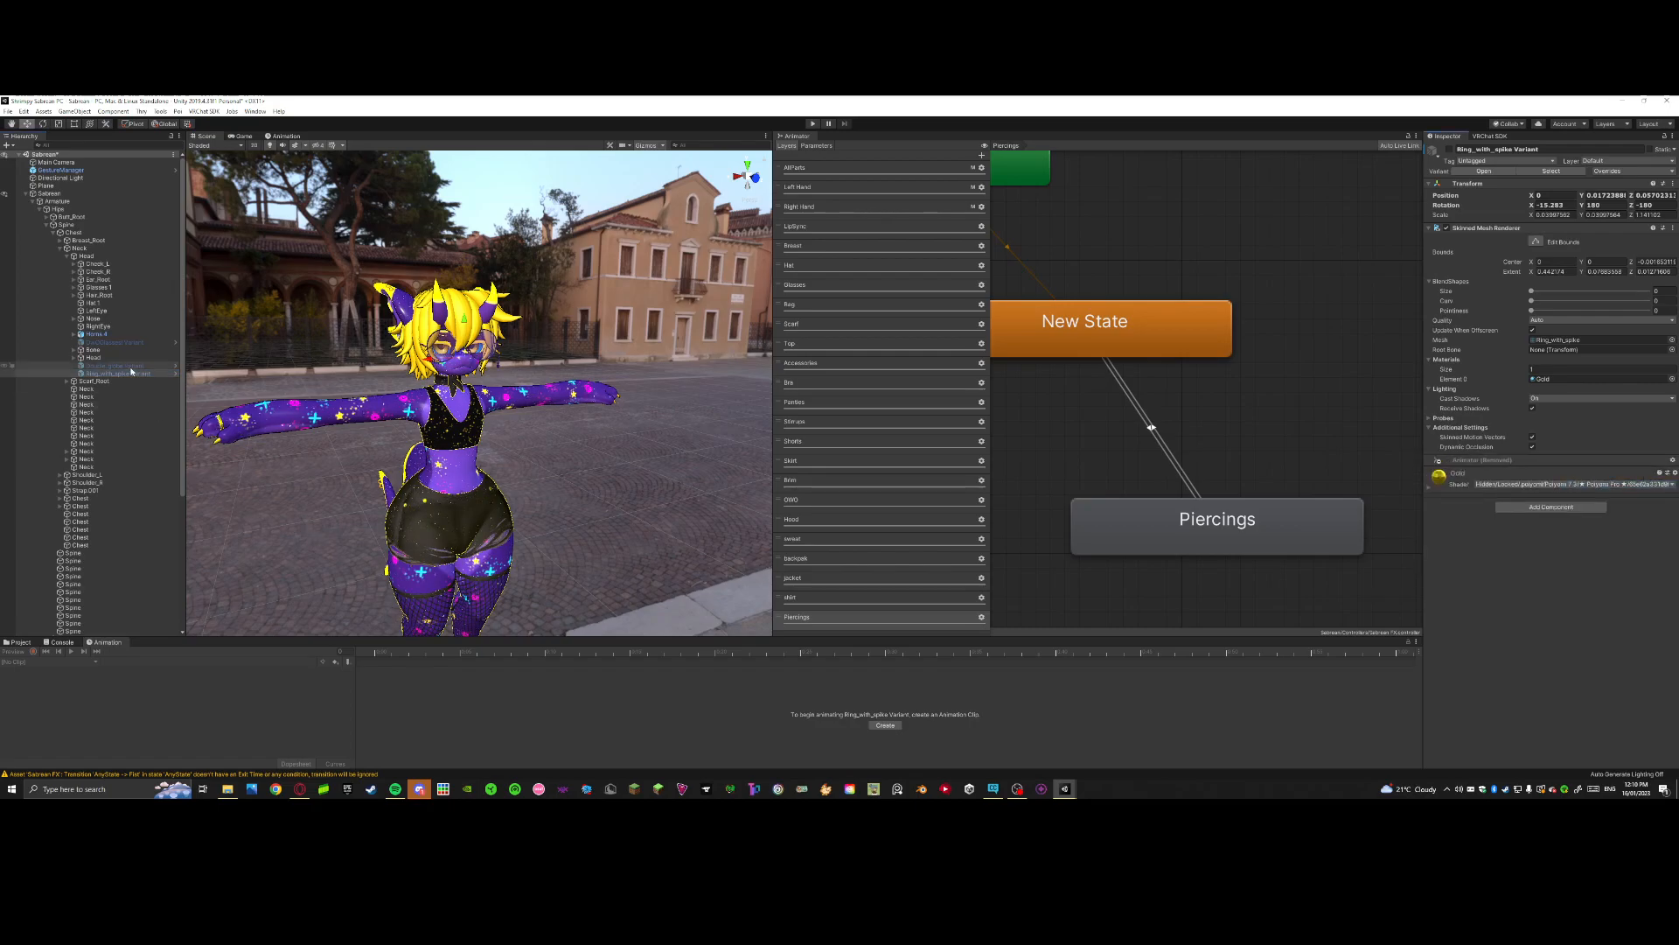
pyautogui.click(1674, 450)
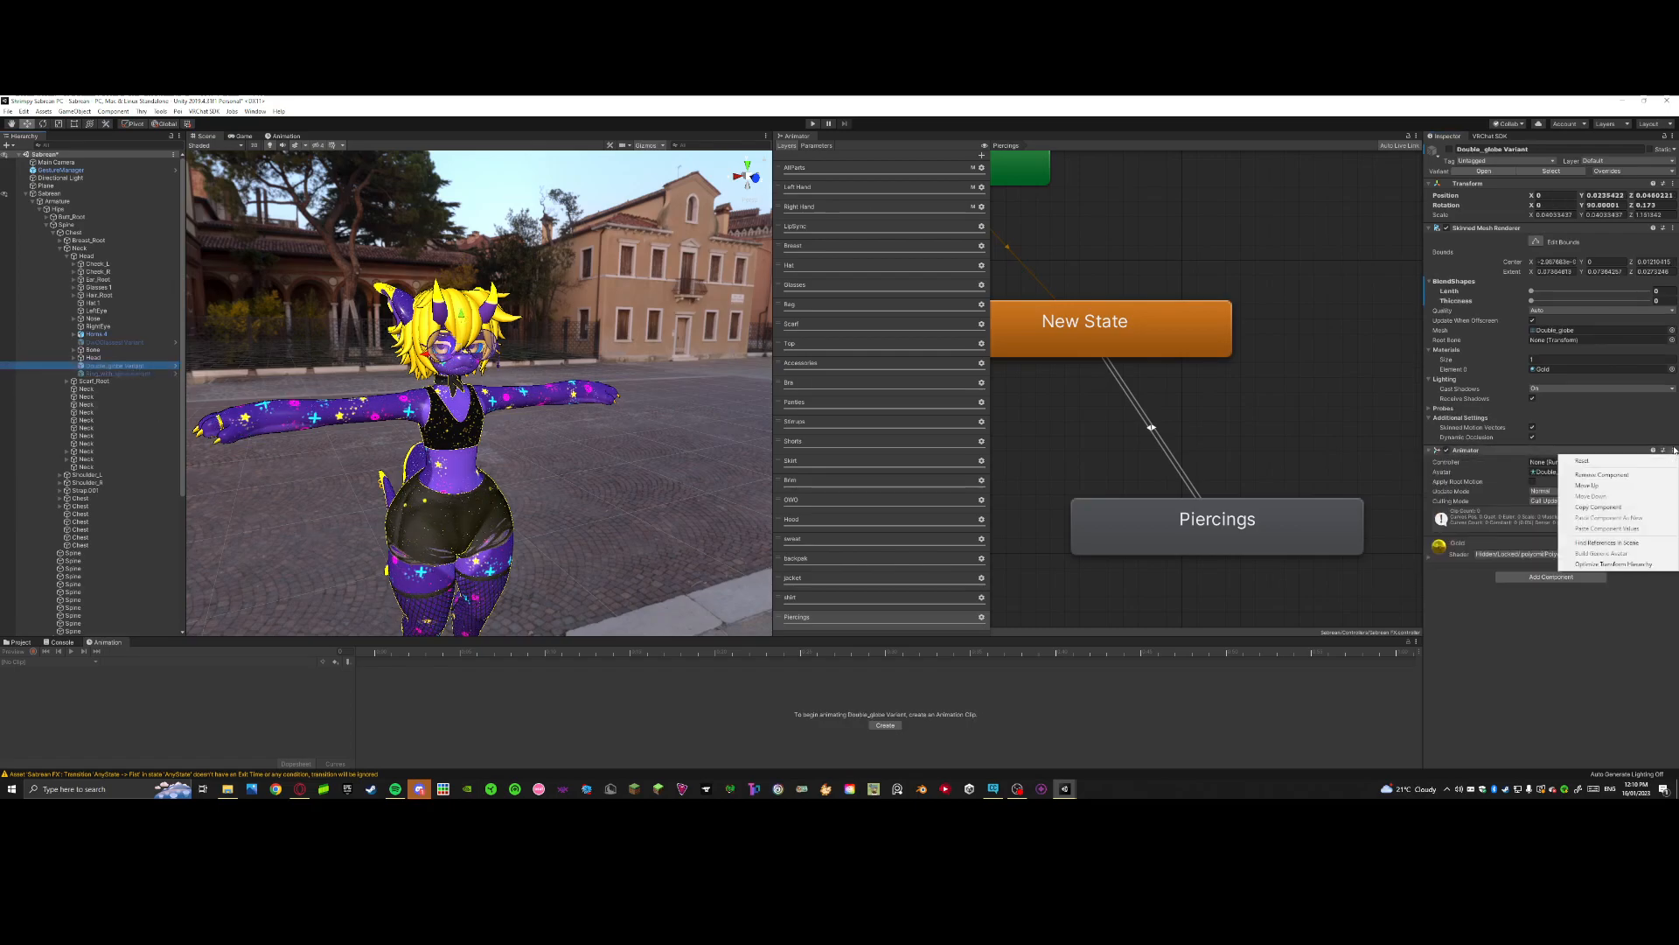
pyautogui.click(1609, 477)
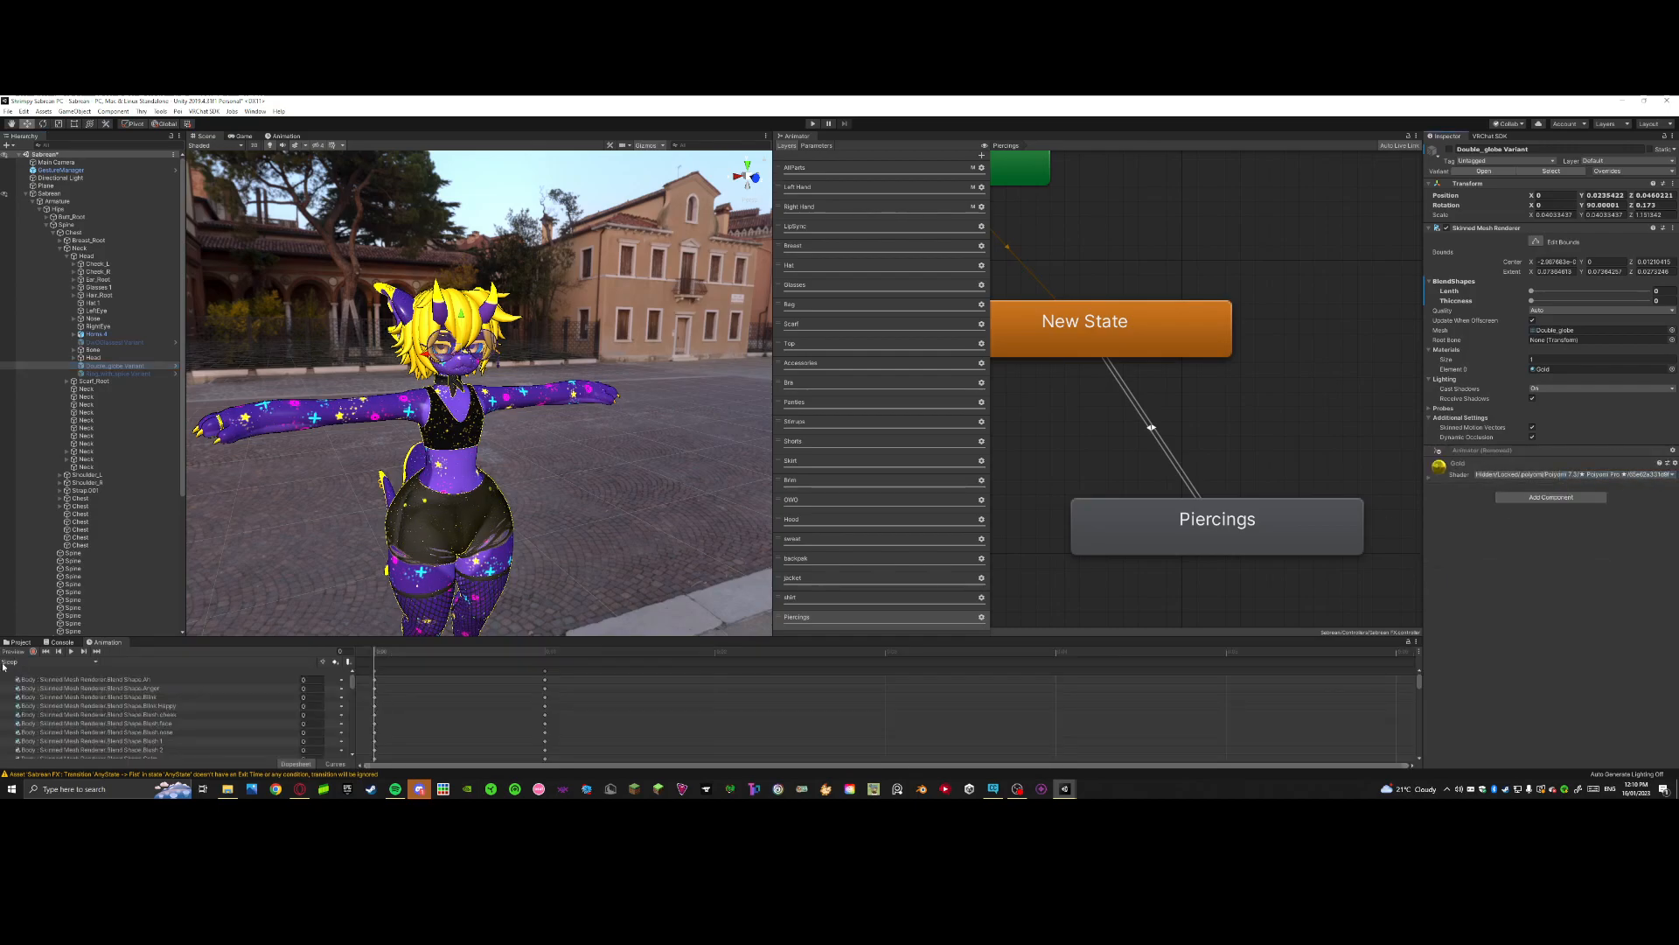
# Step: Record the Double_globe Variant and Ring_with_spike Variant objects as active in the Piercings animation clip, and end the preview
pyautogui.click(12, 663)
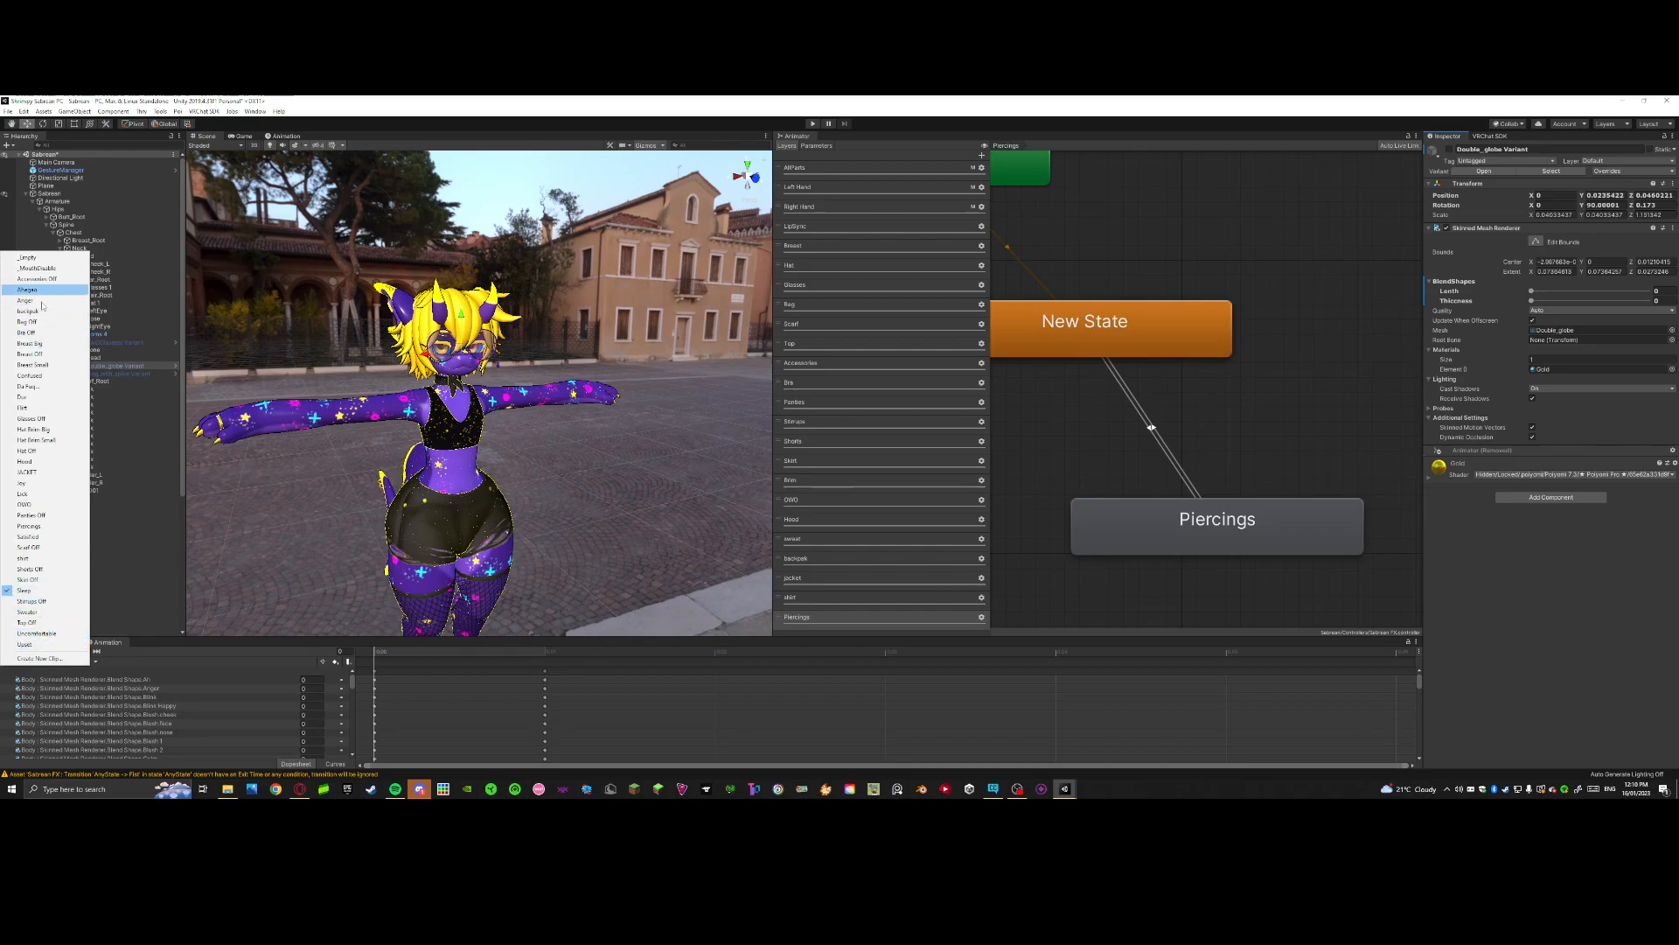
pyautogui.click(26, 527)
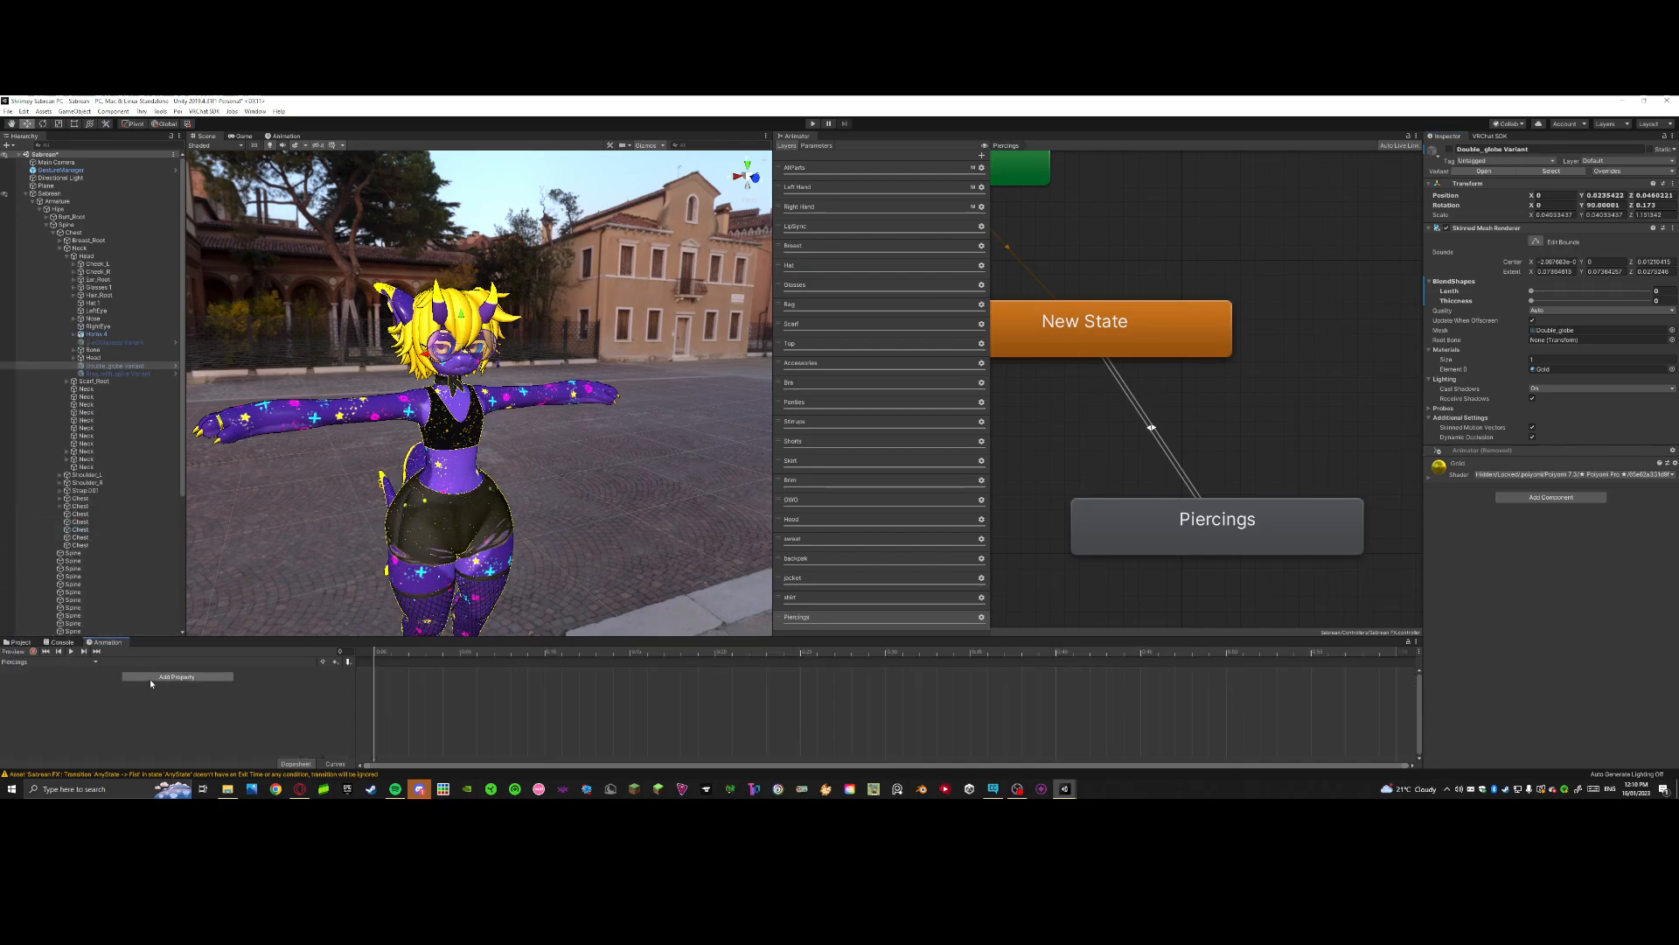
pyautogui.click(33, 652)
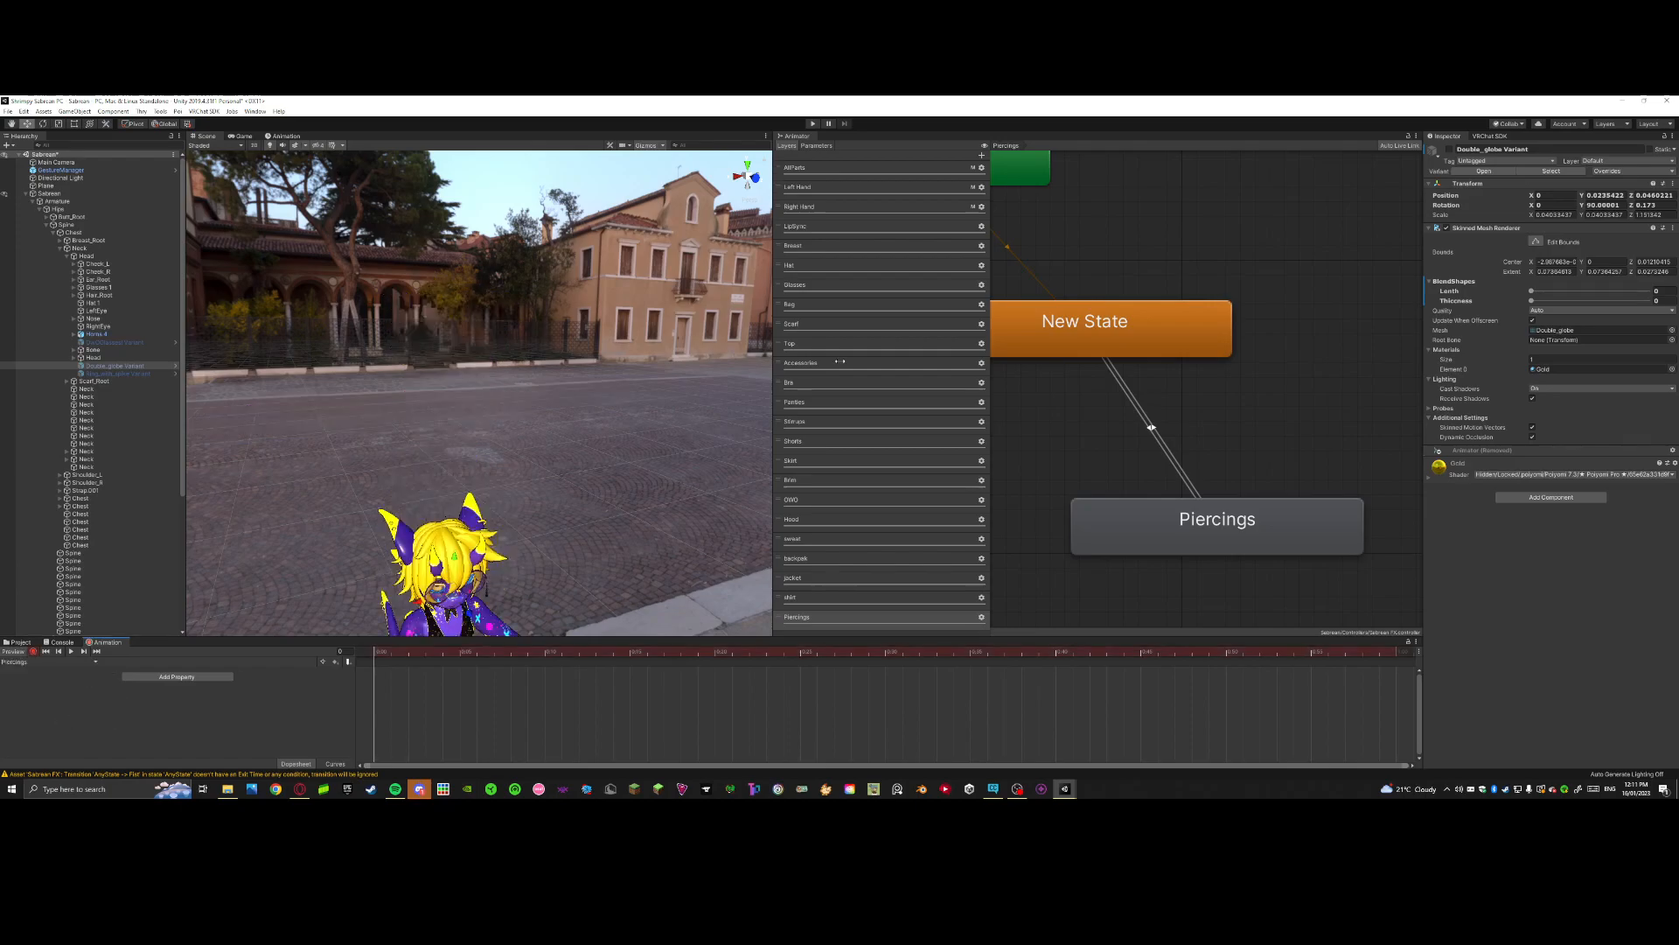
pyautogui.click(1449, 149)
pyautogui.click(118, 373)
pyautogui.click(1450, 149)
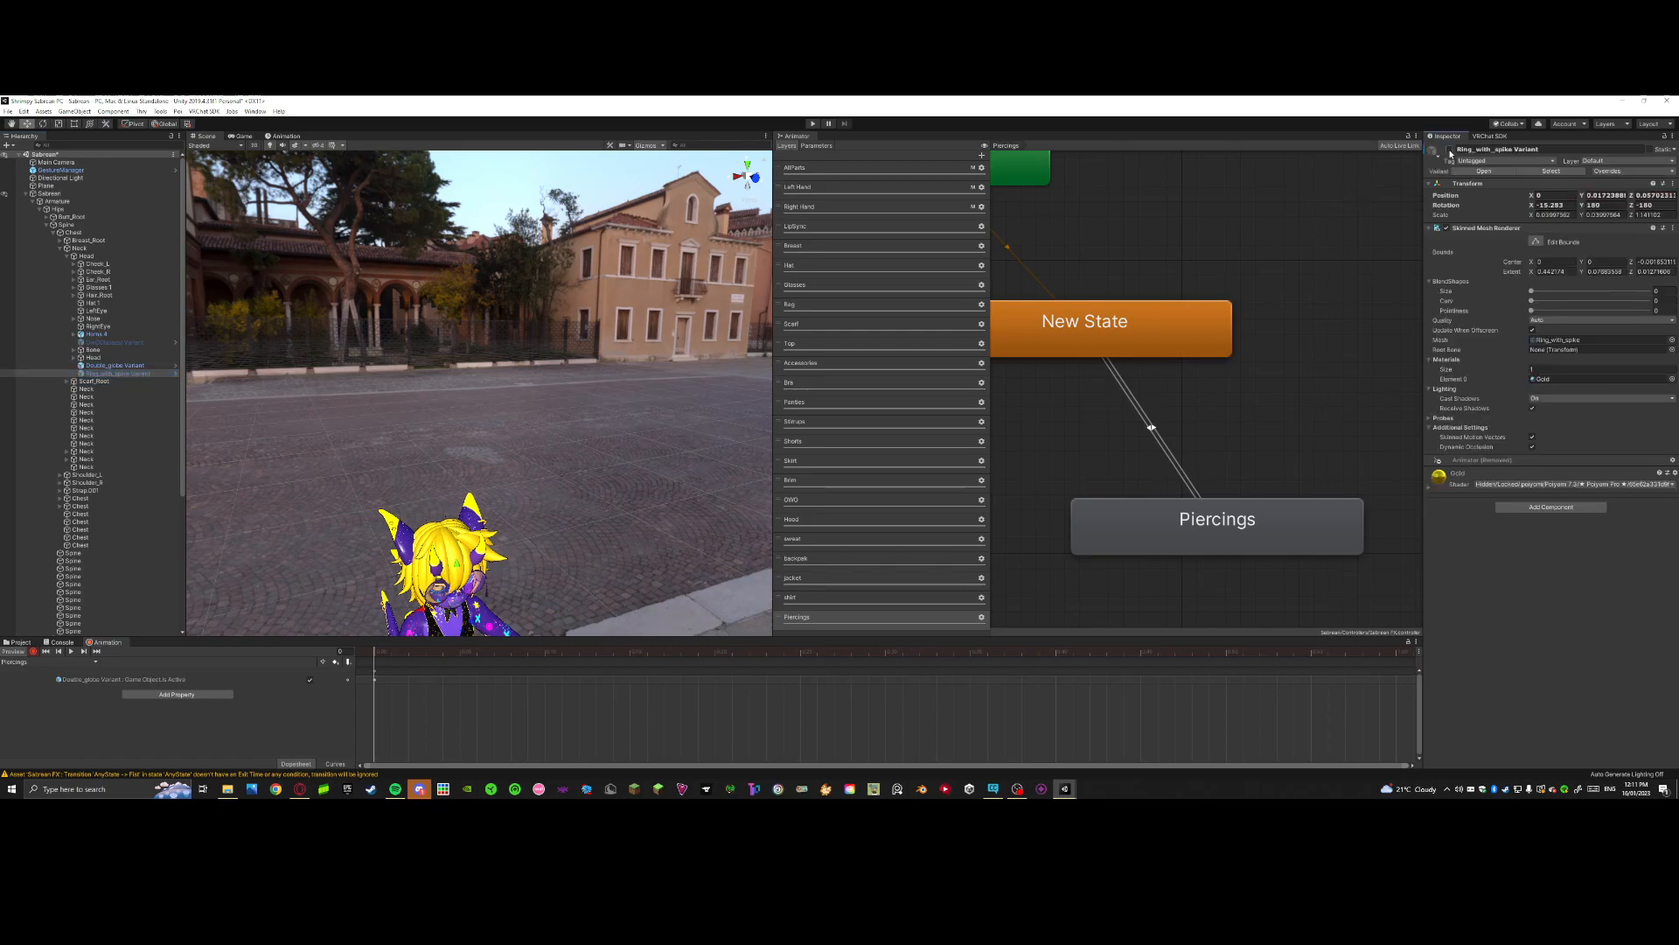
pyautogui.press('f')
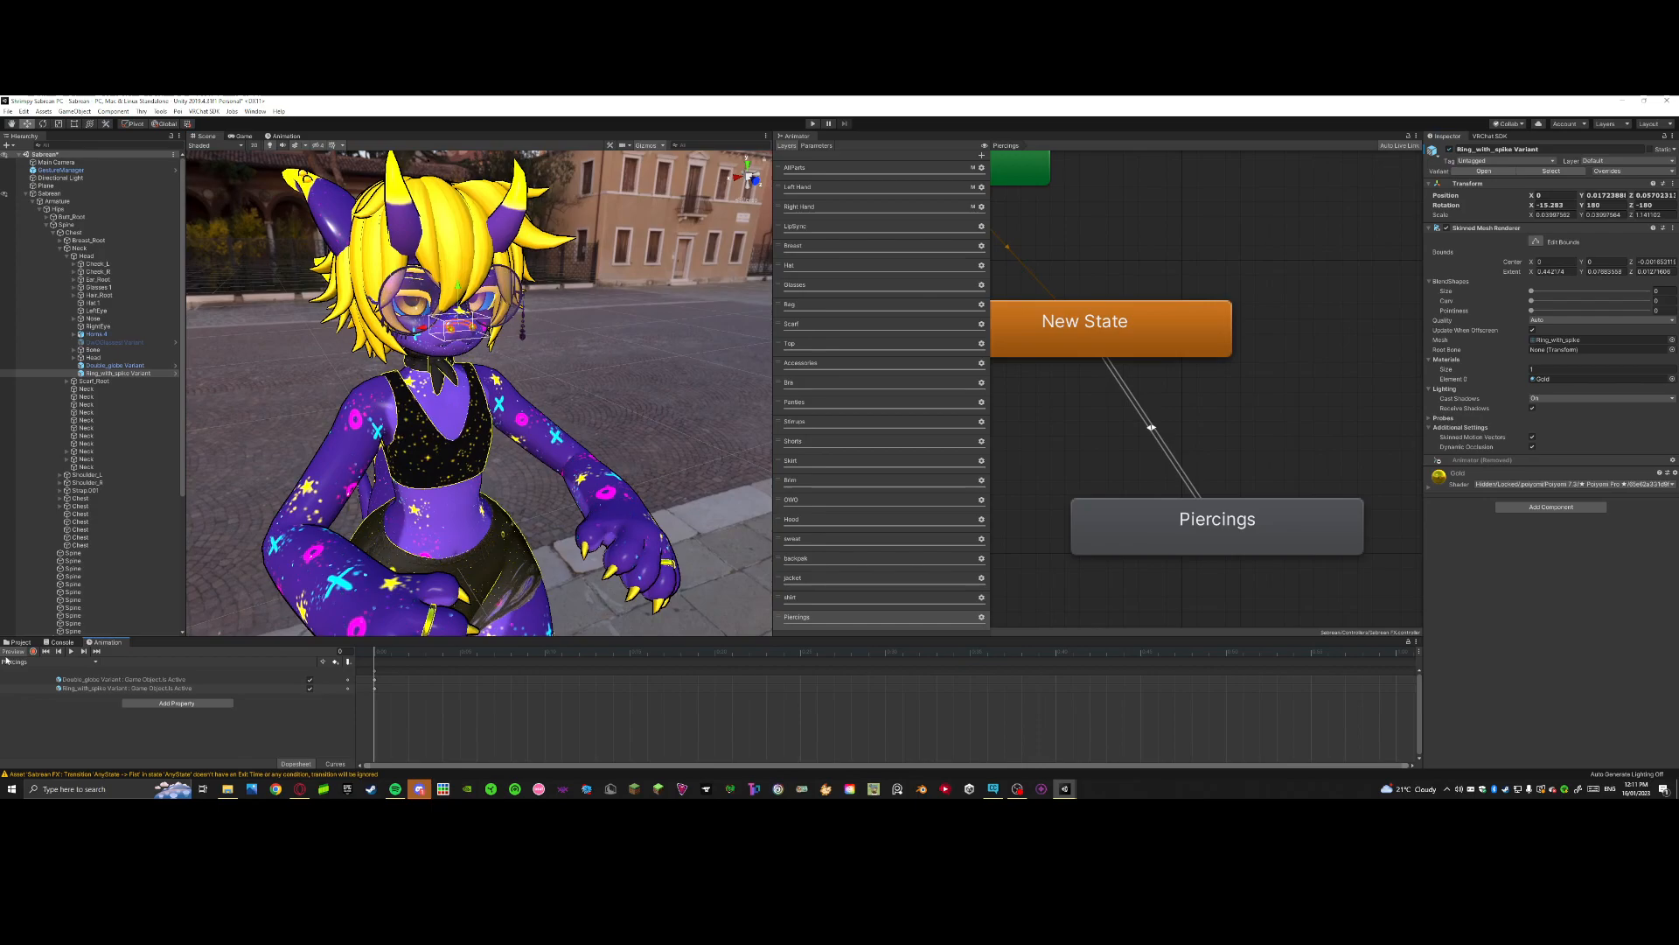
pyautogui.click(11, 651)
pyautogui.scroll(-5, 540, 521)
pyautogui.click(554, 471)
pyautogui.moveTo(541, 521)
pyautogui.mouseDown(button='right')
pyautogui.moveTo(555, 471)
pyautogui.moveTo(533, 493)
pyautogui.mouseUp(button='right')
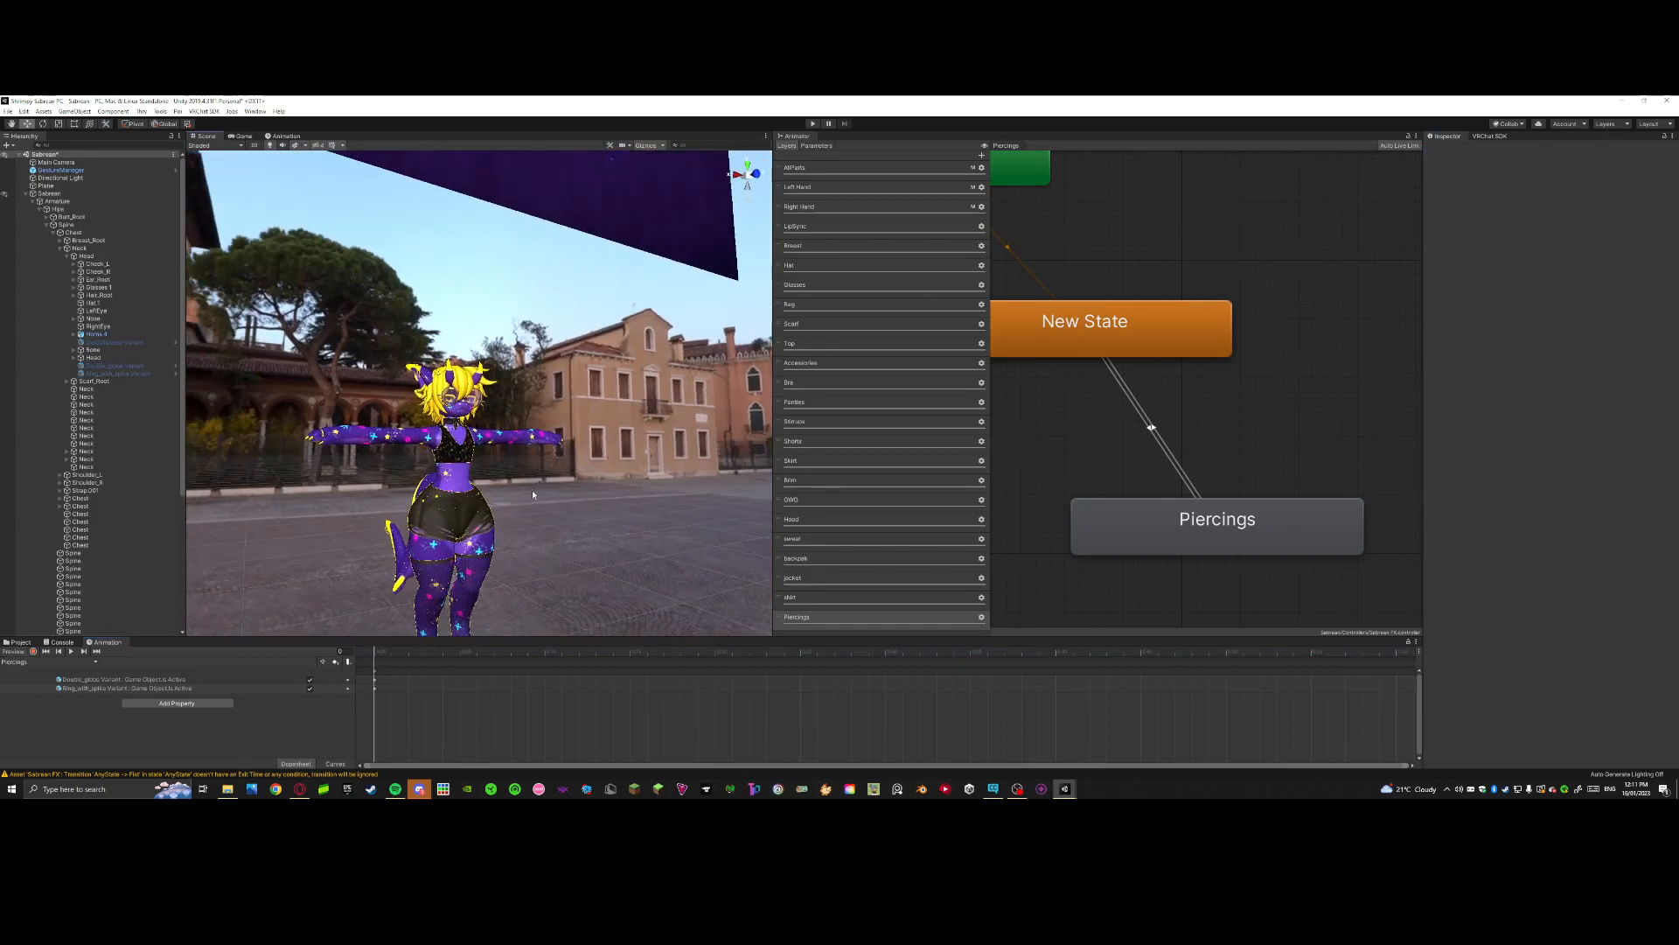
pyautogui.scroll(3, 532, 490)
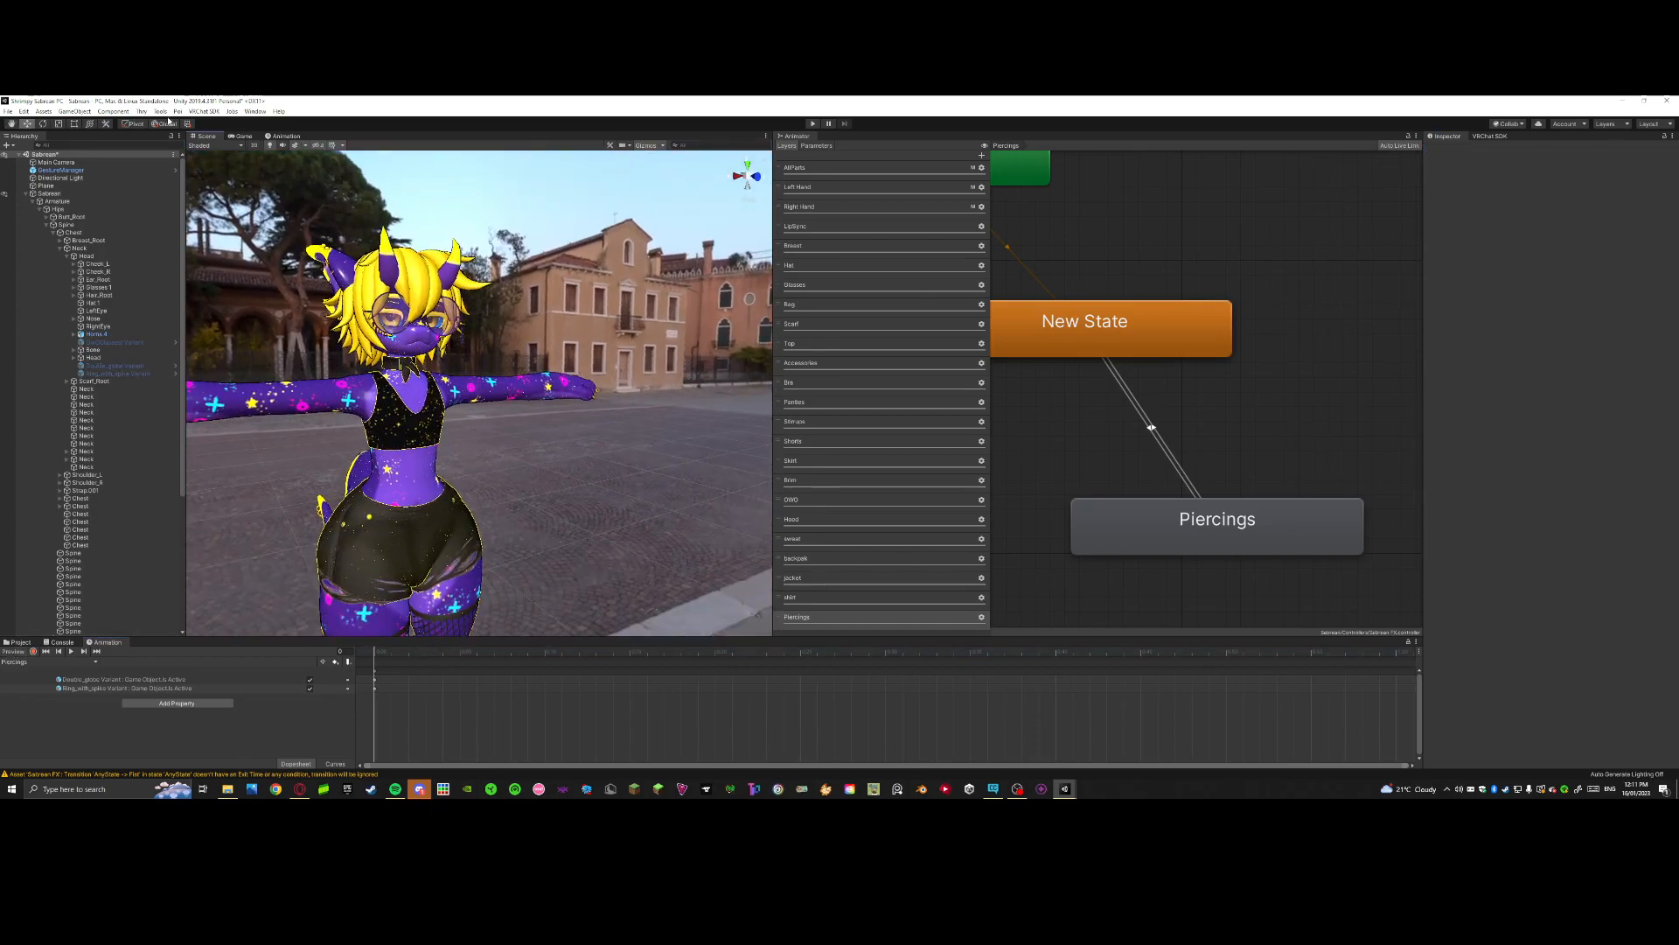
# Step: Locate the Gesture Manager Emulator tool and the GestureManager object in the scene hierarchy
pyautogui.click(161, 111)
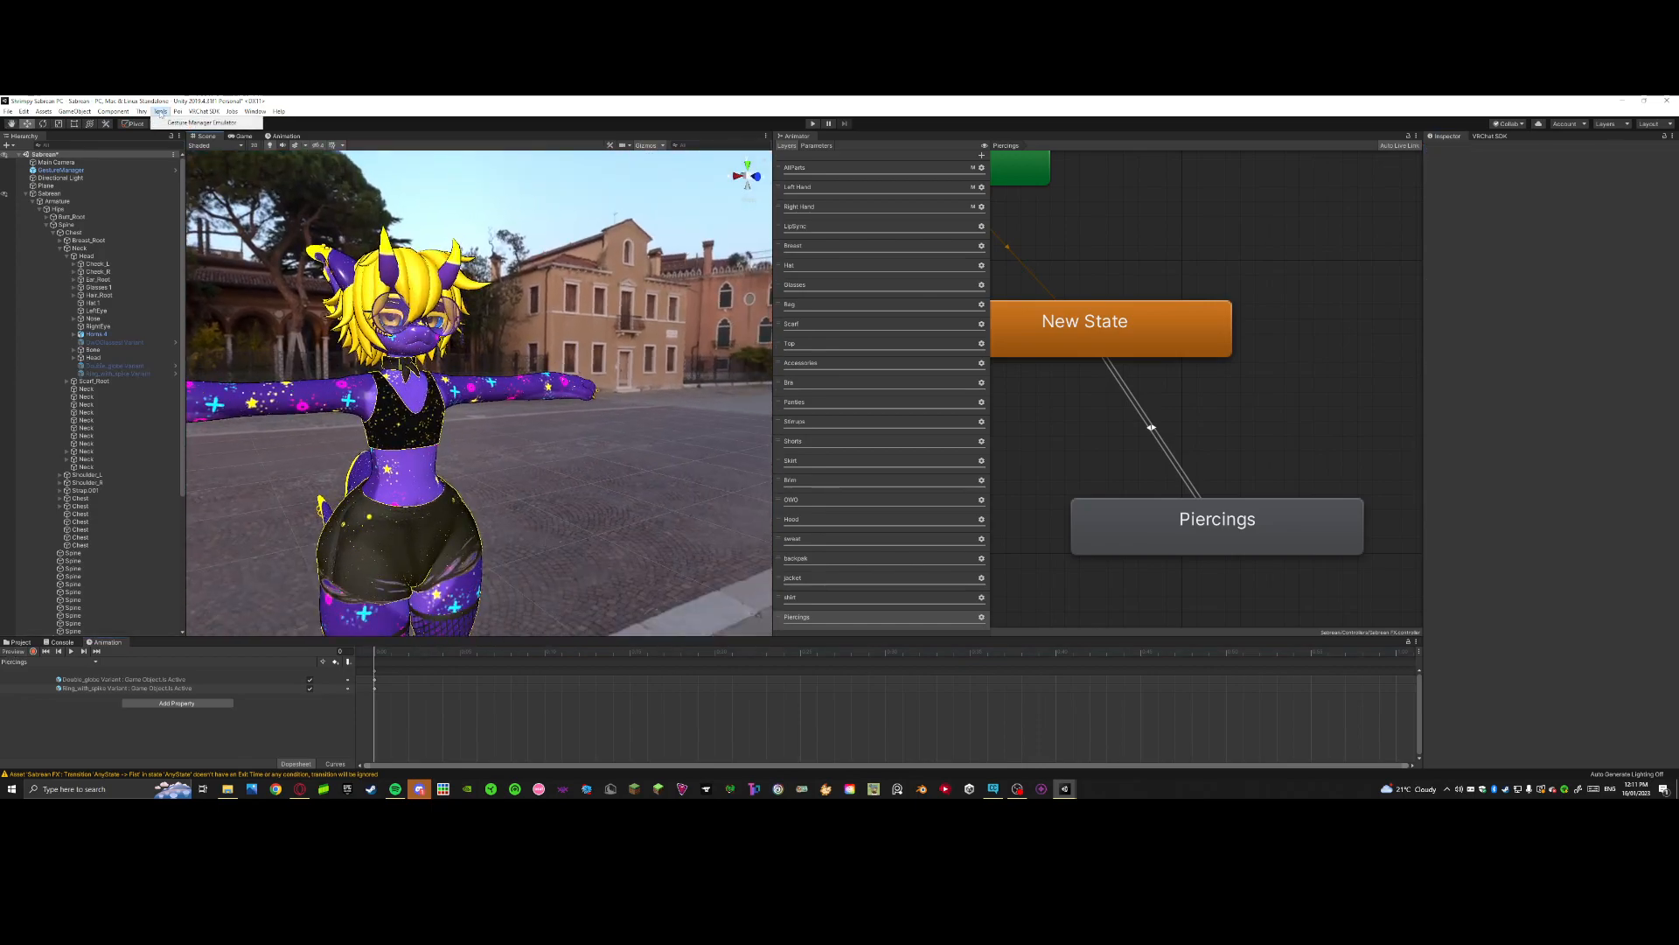
pyautogui.click(200, 123)
pyautogui.click(44, 170)
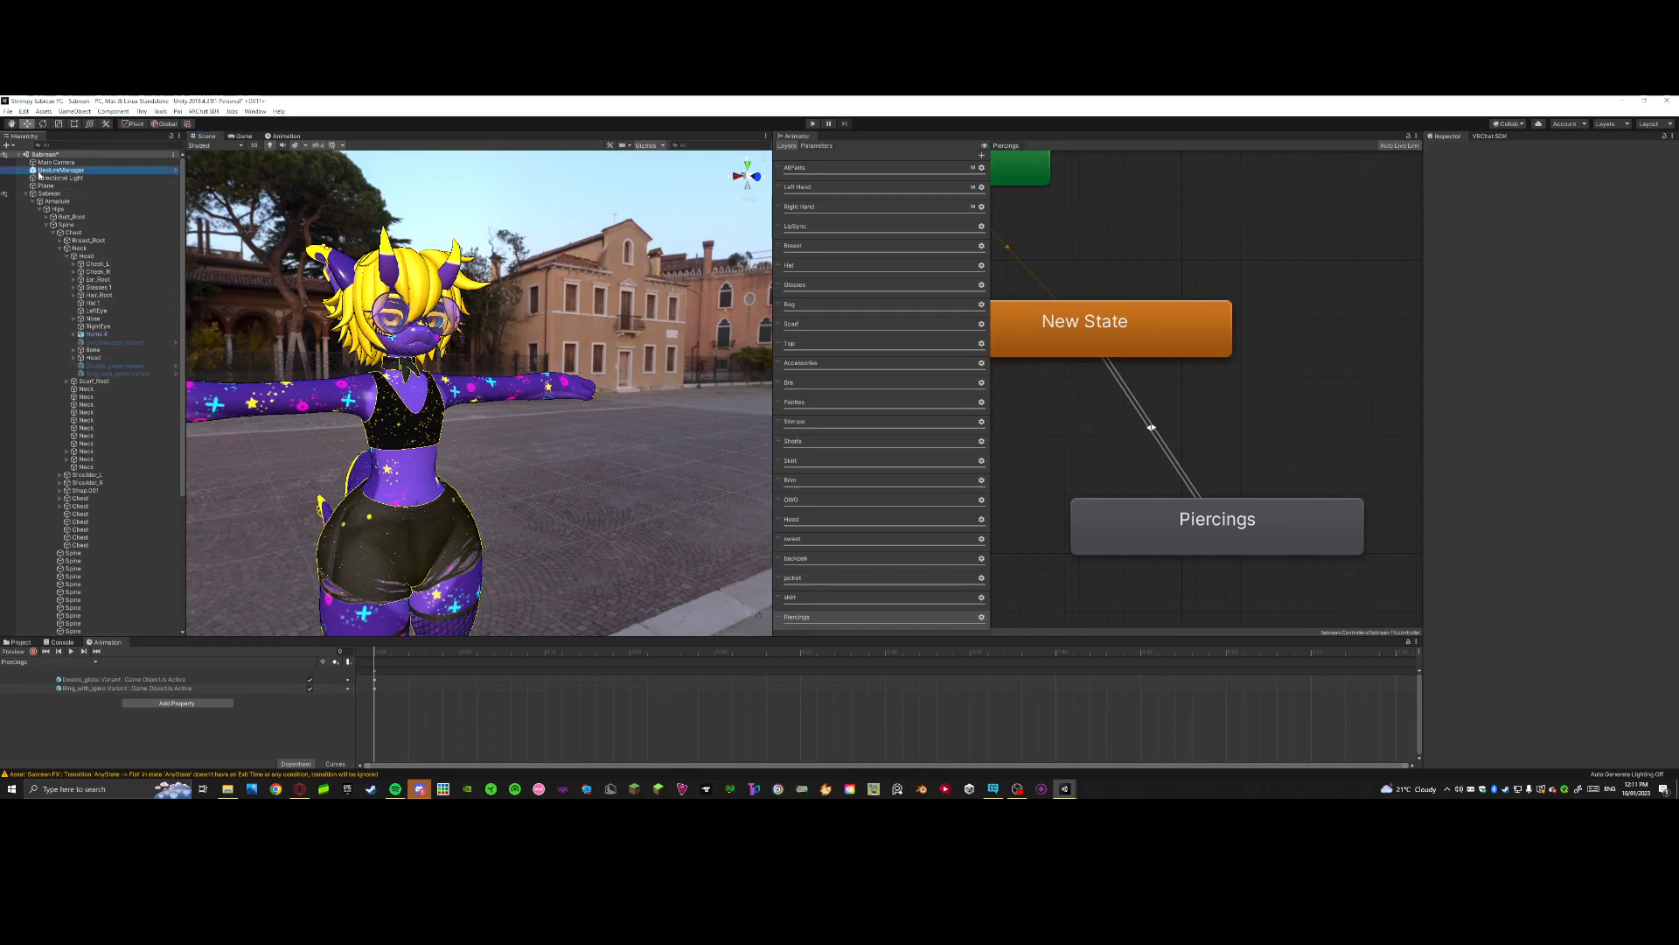
# Step: Open the Extra Clothing submenu asset from the avatar's main expressions menu
pyautogui.click(48, 194)
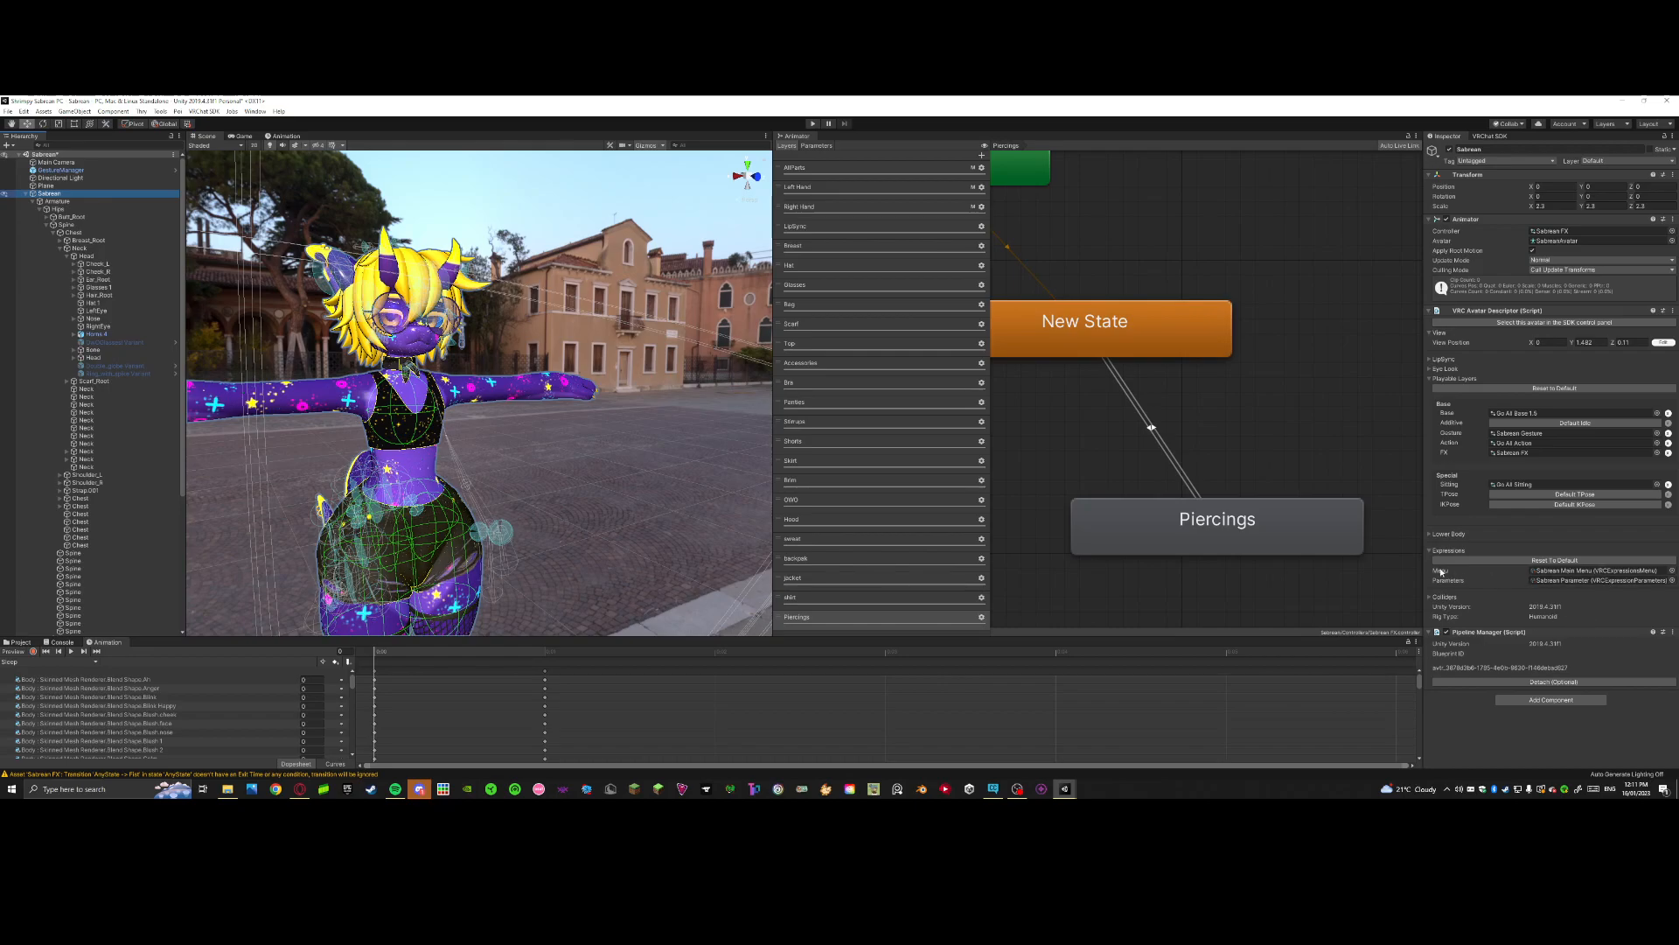
pyautogui.click(1549, 572)
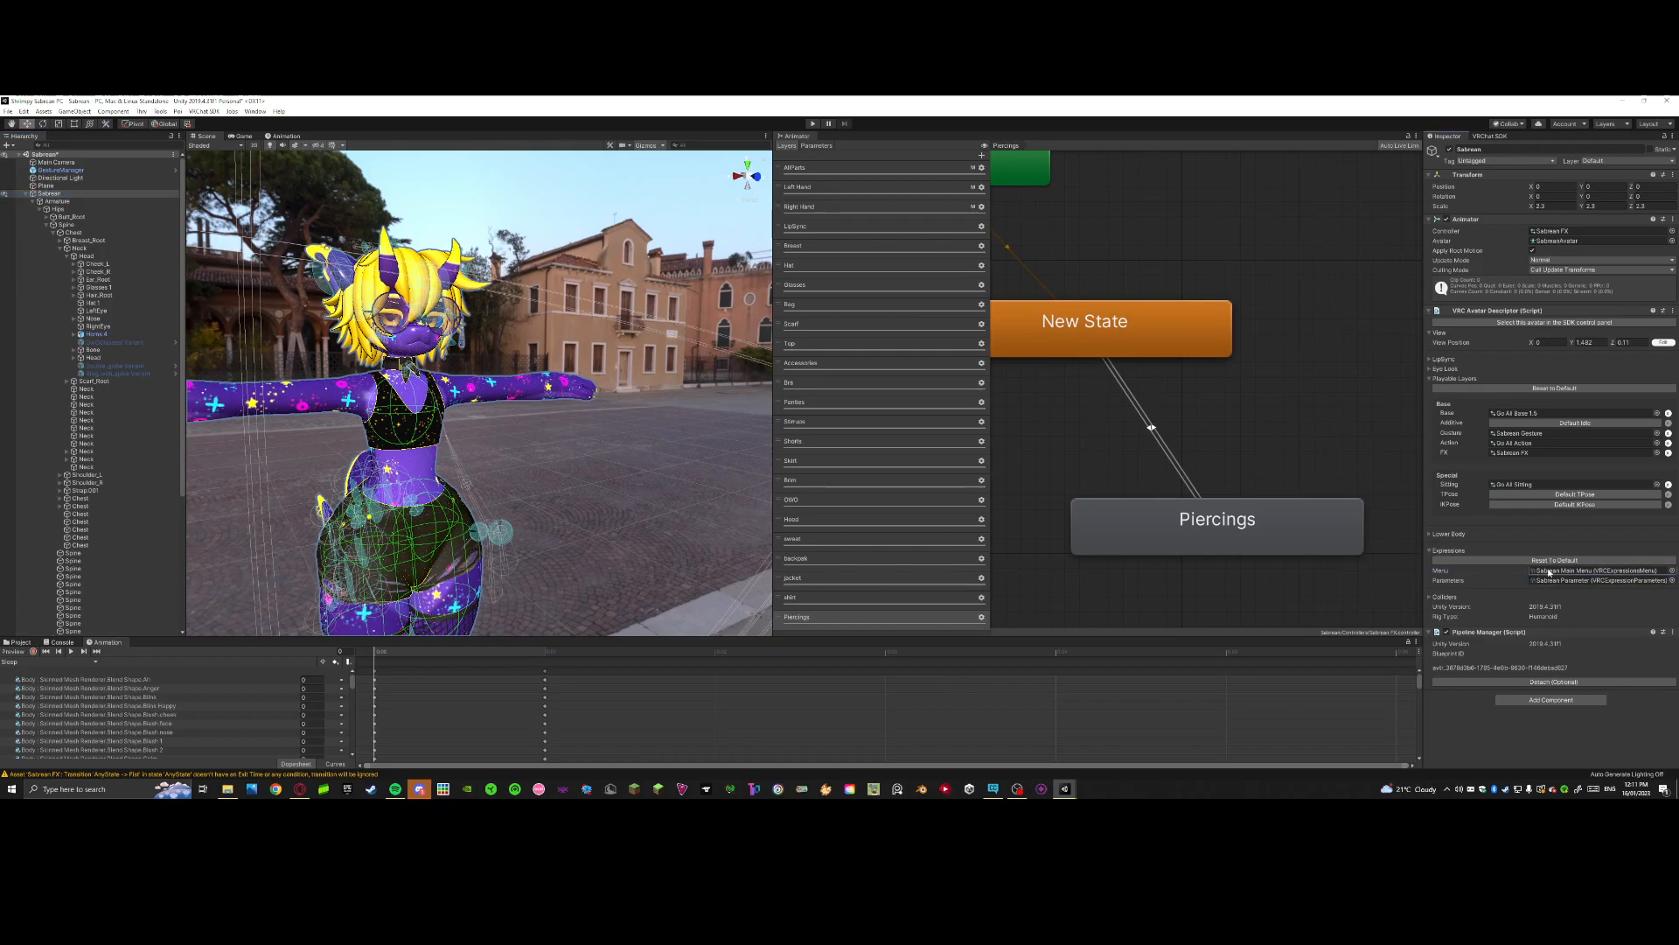
pyautogui.doubleClick(1549, 572)
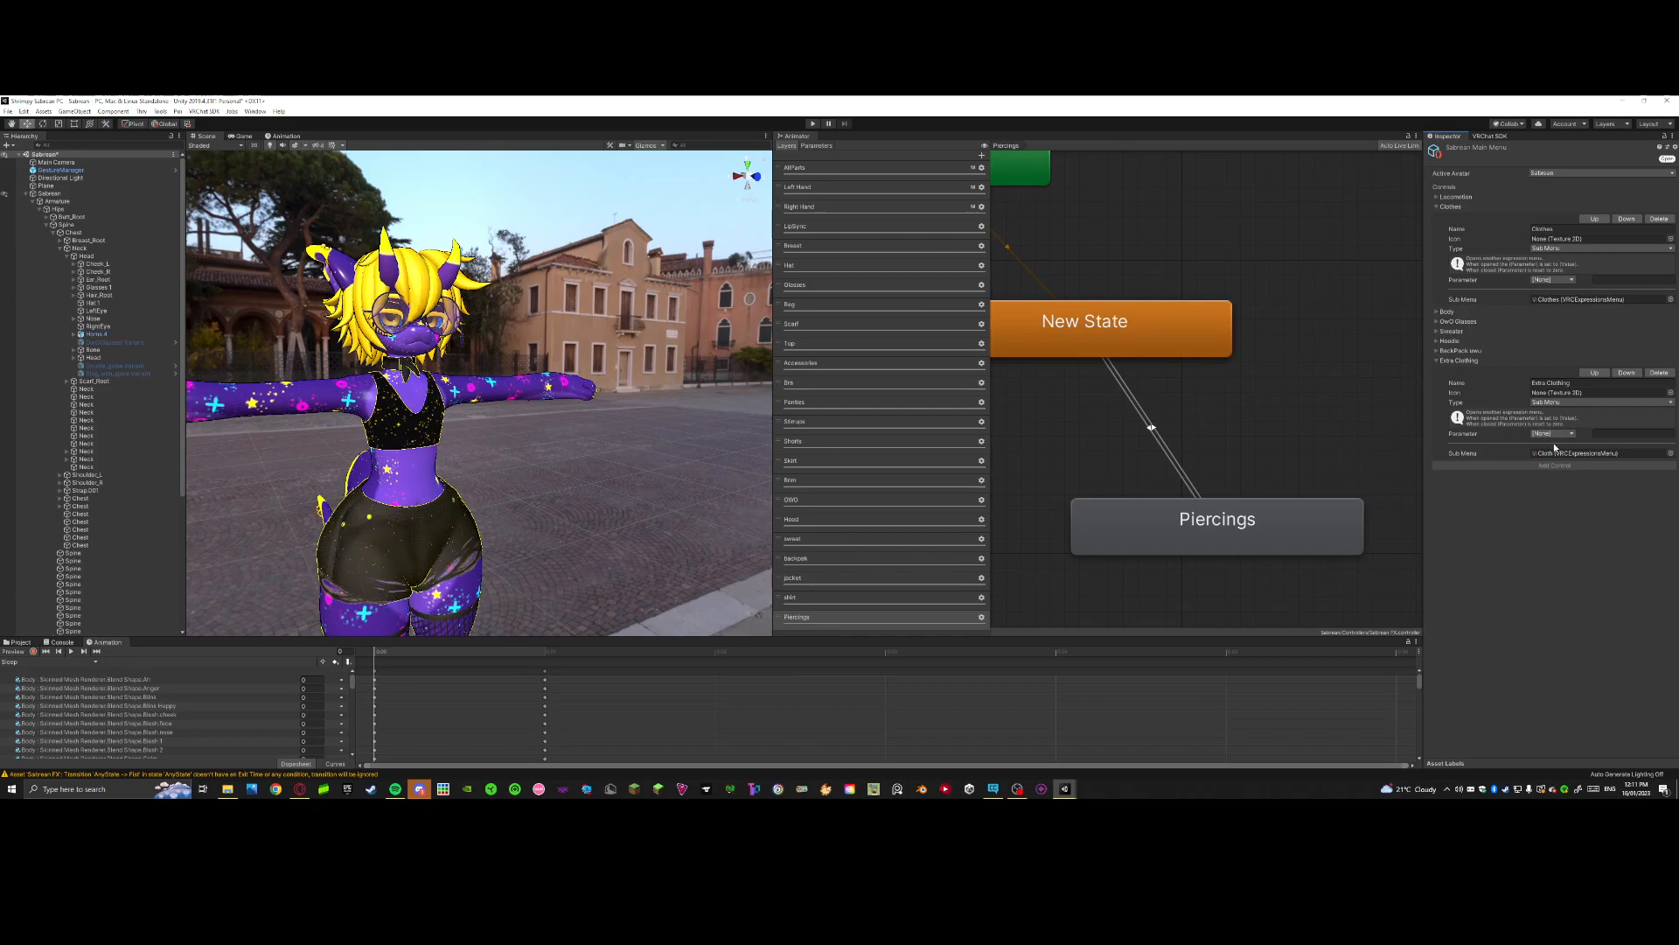
pyautogui.doubleClick(1555, 453)
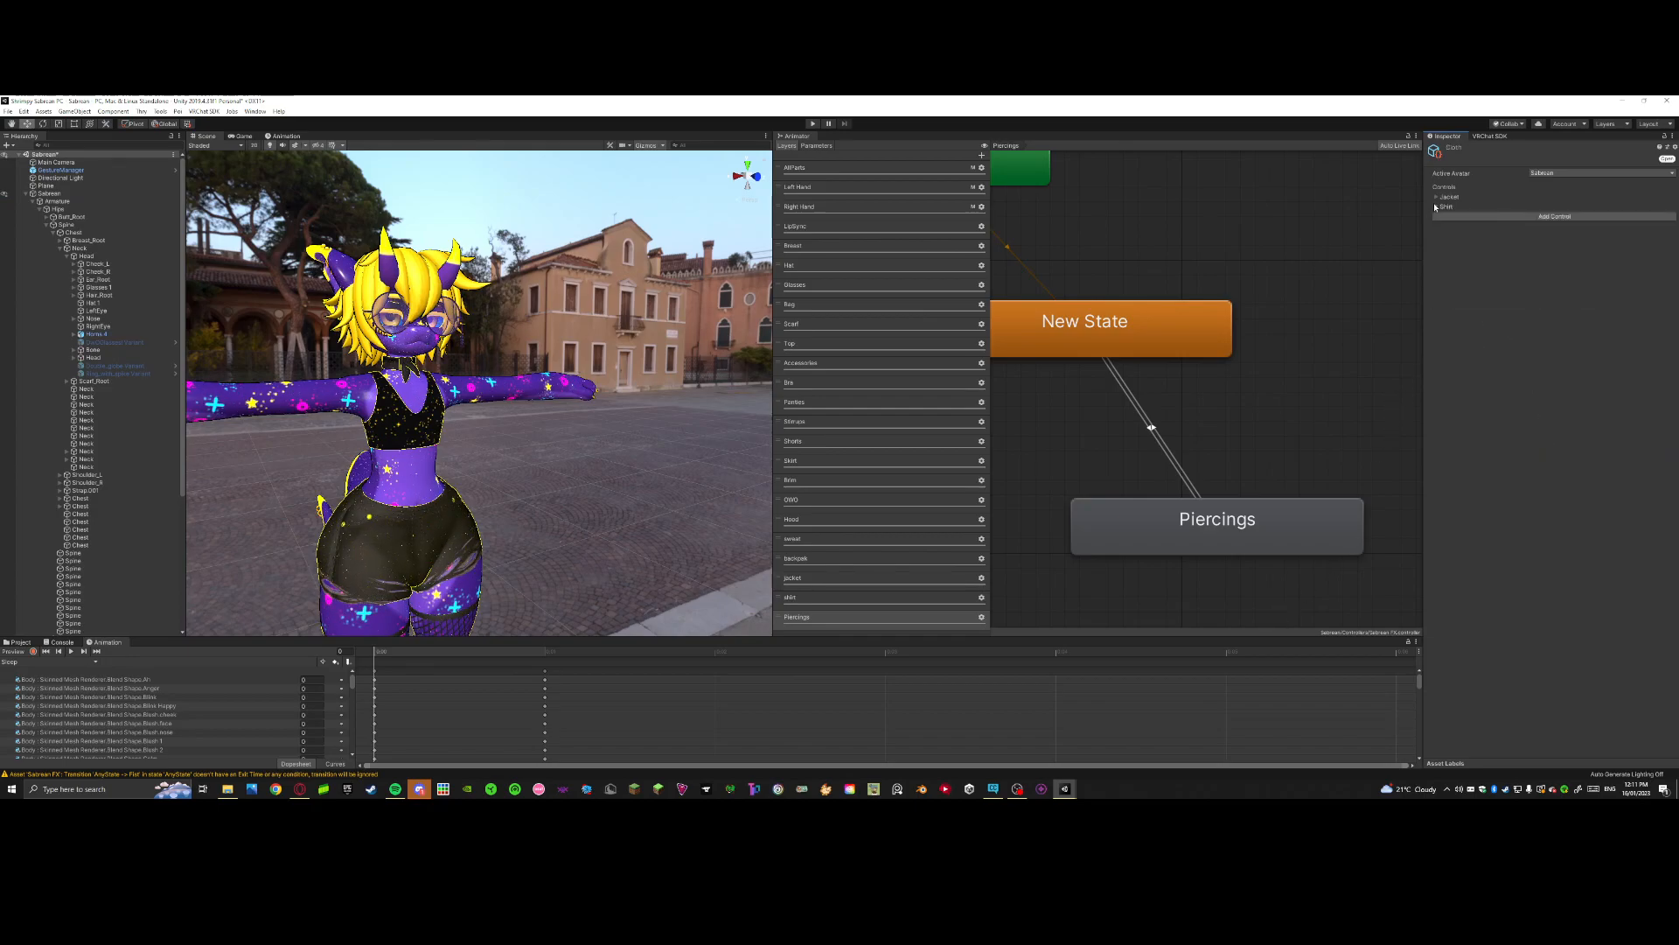
# Step: Add a control named Piercings to the submenu, with type Toggle and the Piercings Bool parameter
pyautogui.click(1435, 216)
pyautogui.press('BackSpace')
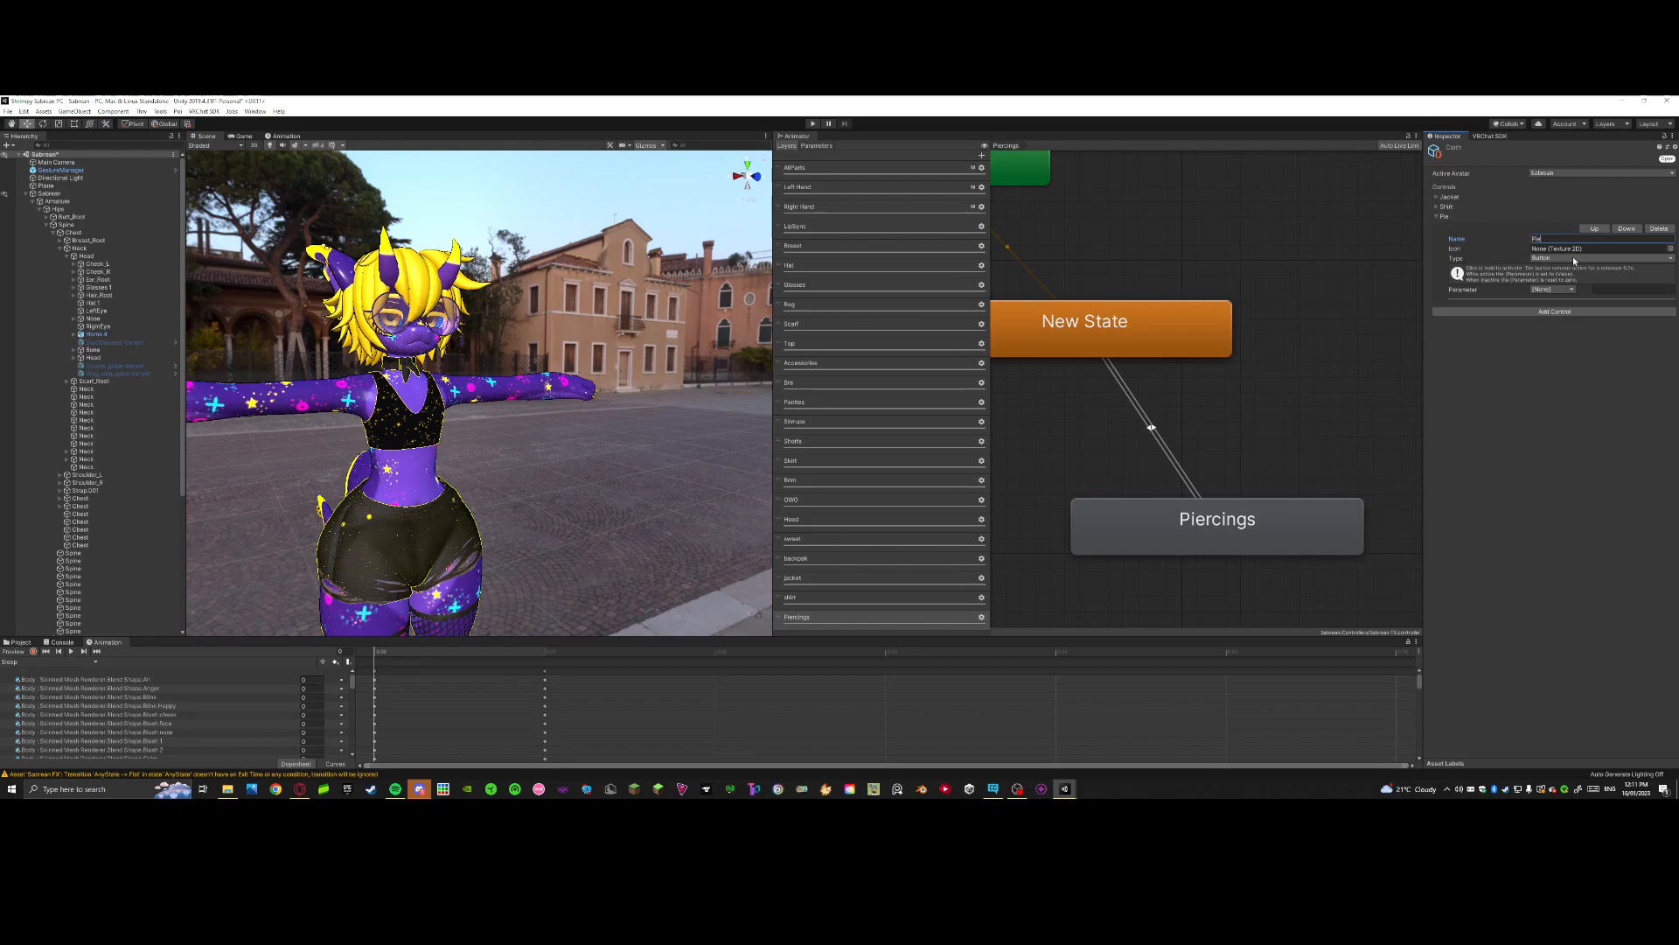
pyautogui.write('Piercing')
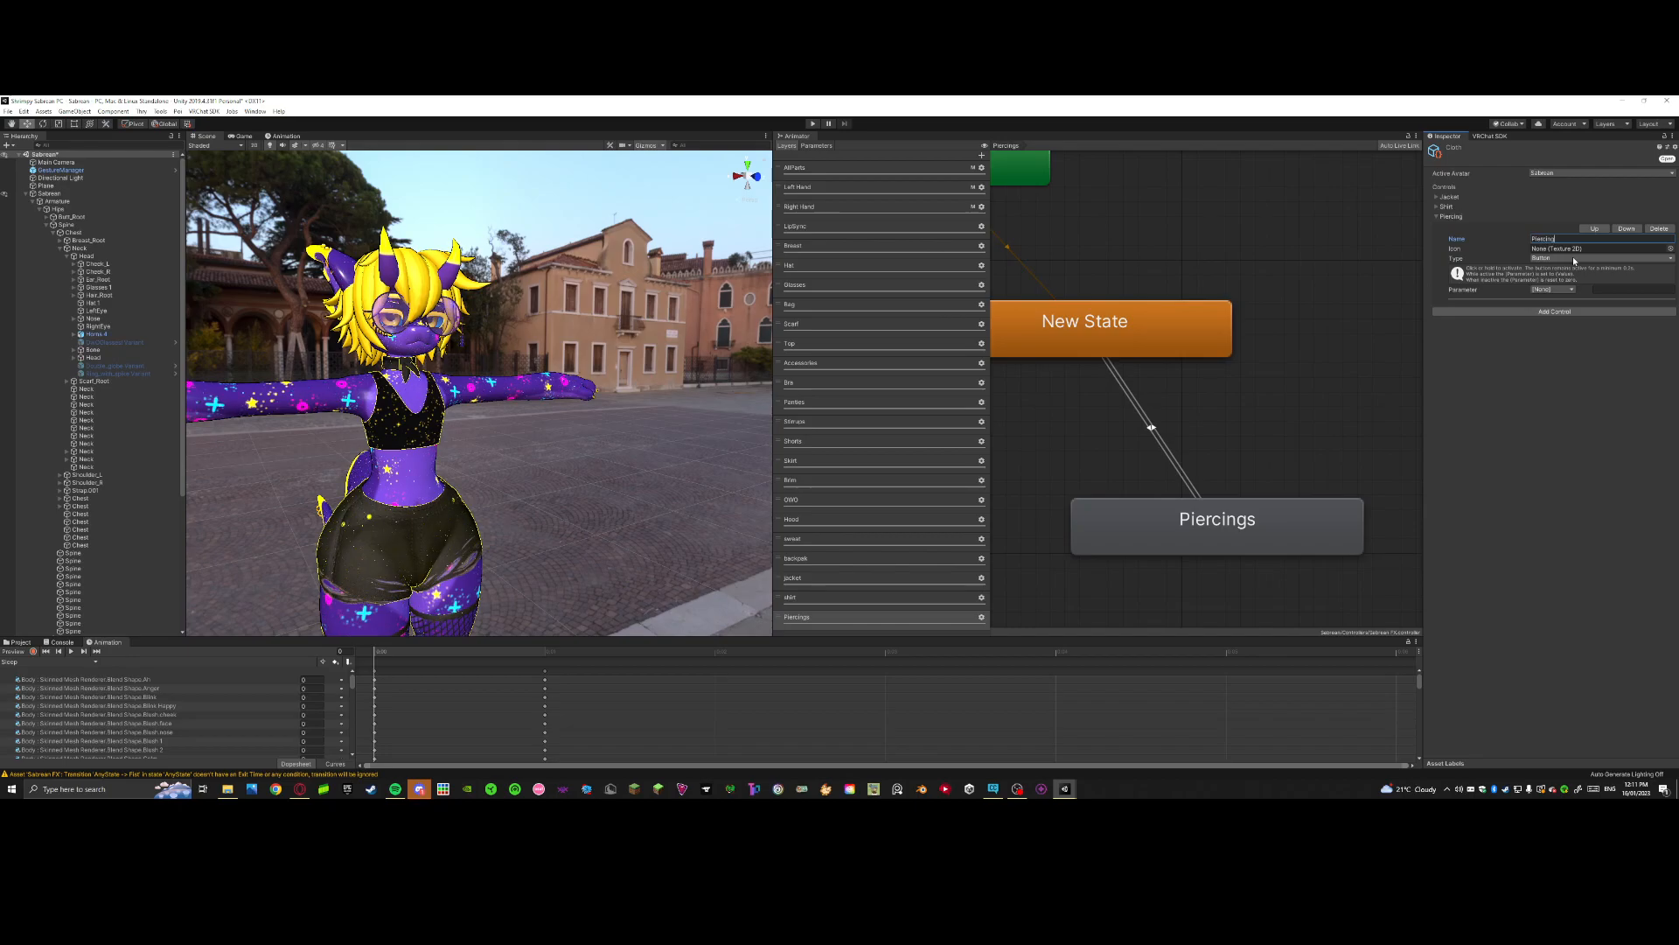
pyautogui.write('s')
pyautogui.click(1546, 259)
pyautogui.click(1561, 279)
pyautogui.click(1553, 290)
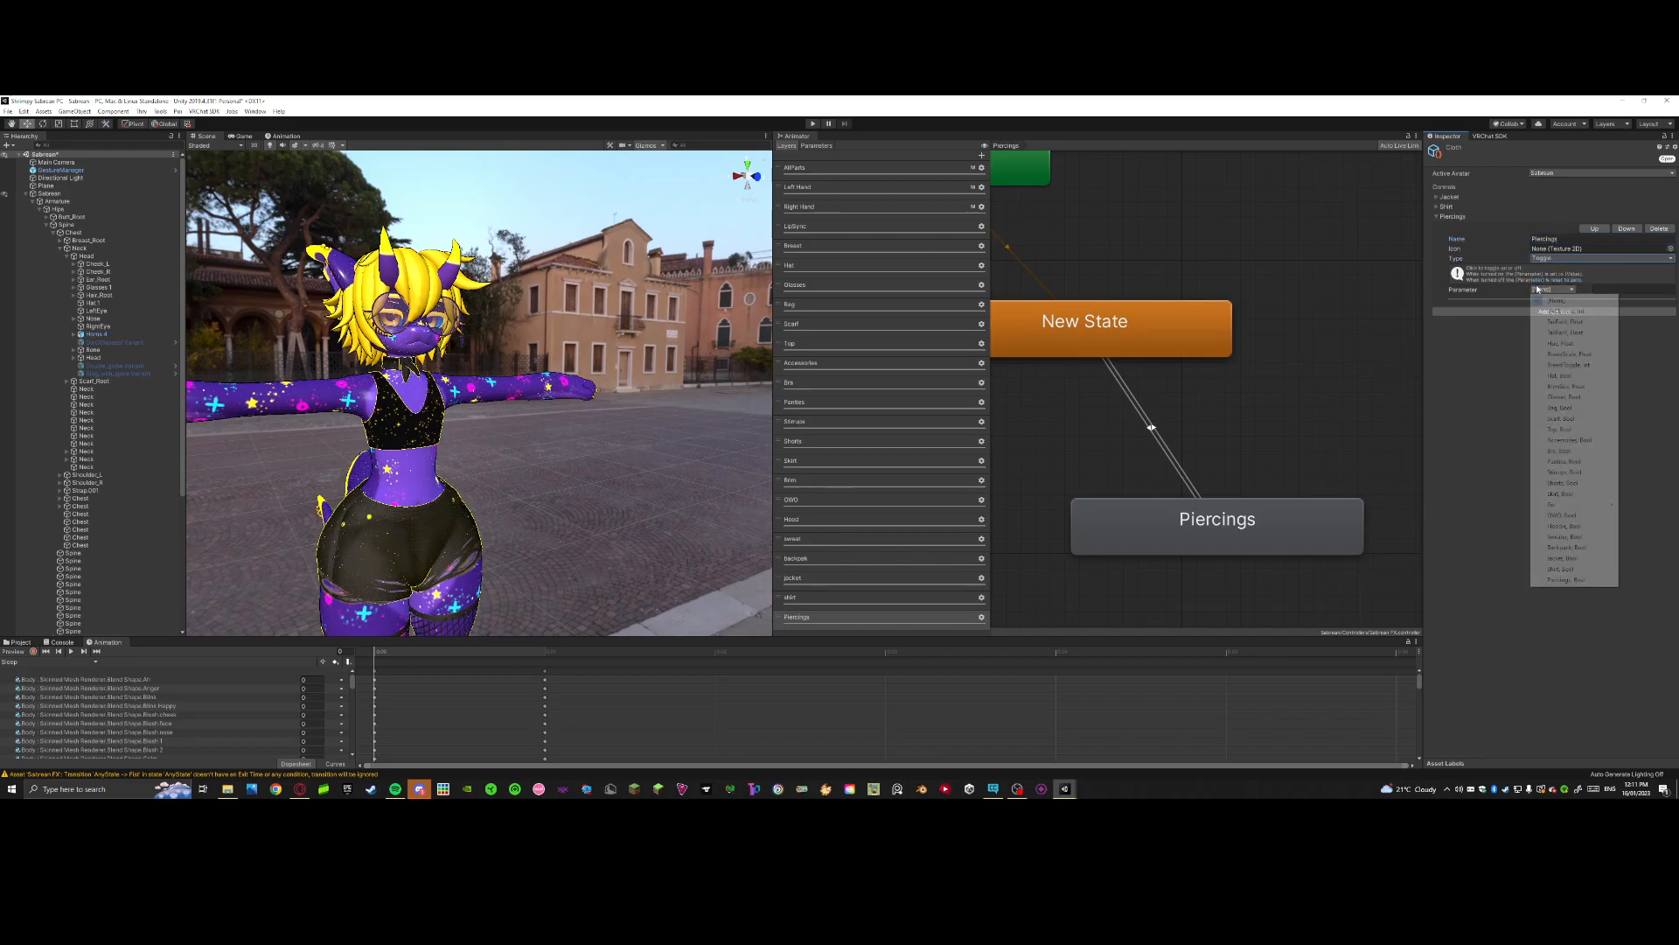
pyautogui.click(1566, 579)
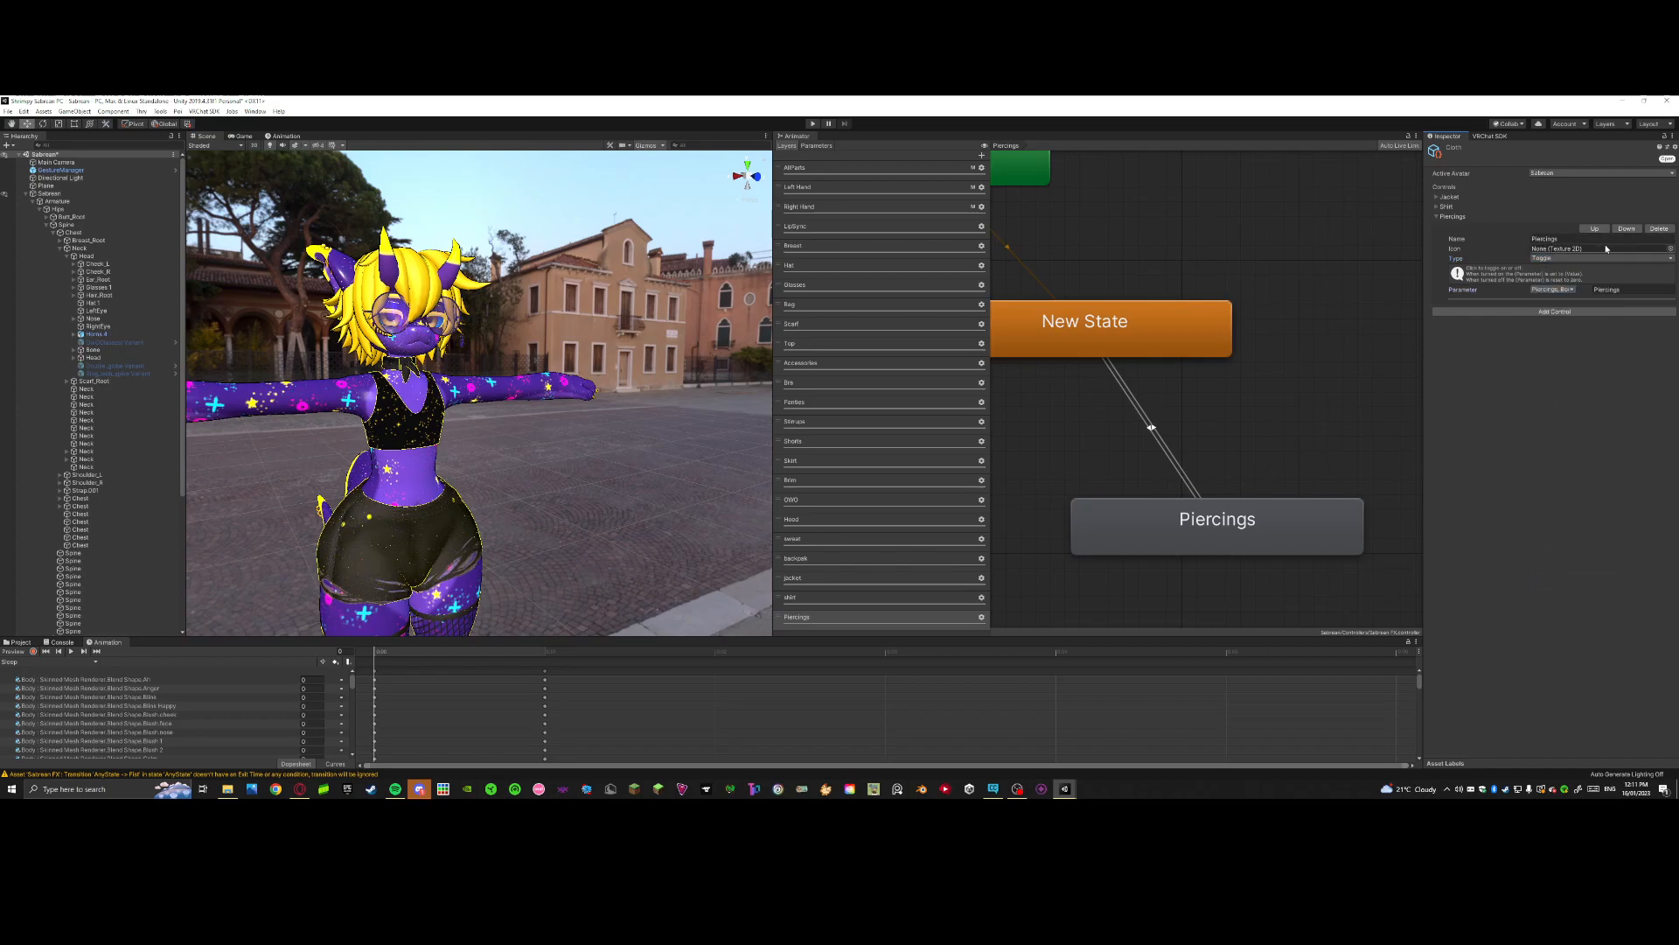
# Step: Browse the available textures for an icon for the Piercings control
pyautogui.click(1670, 248)
pyautogui.scroll(-5, 954, 547)
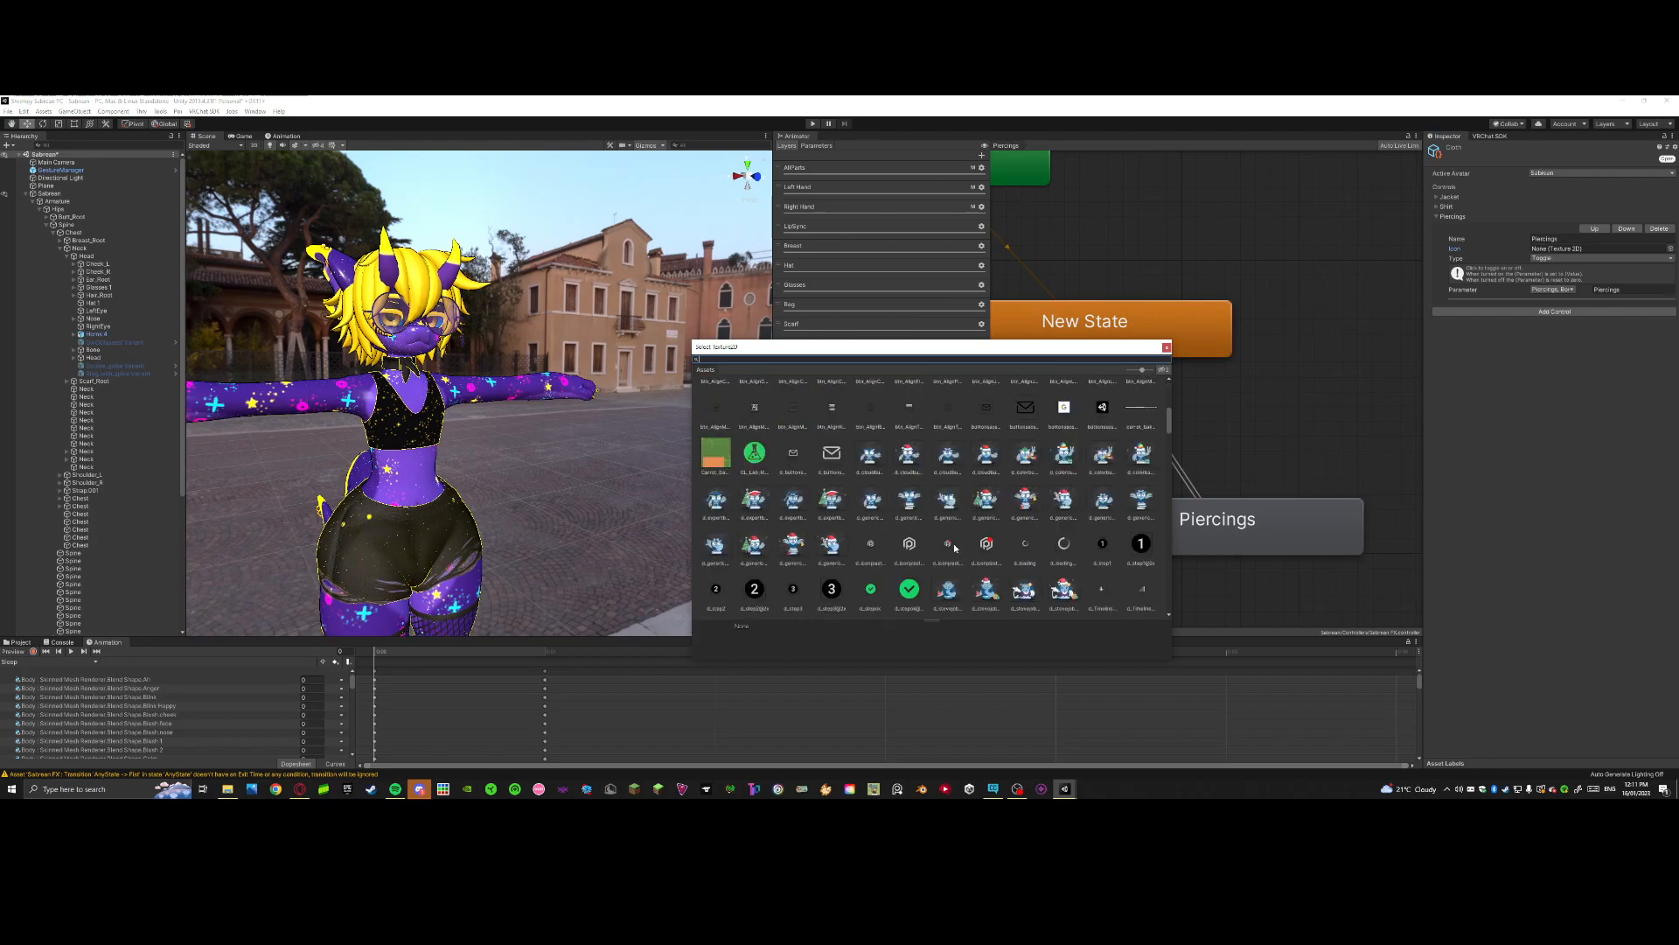
pyautogui.scroll(-4, 954, 547)
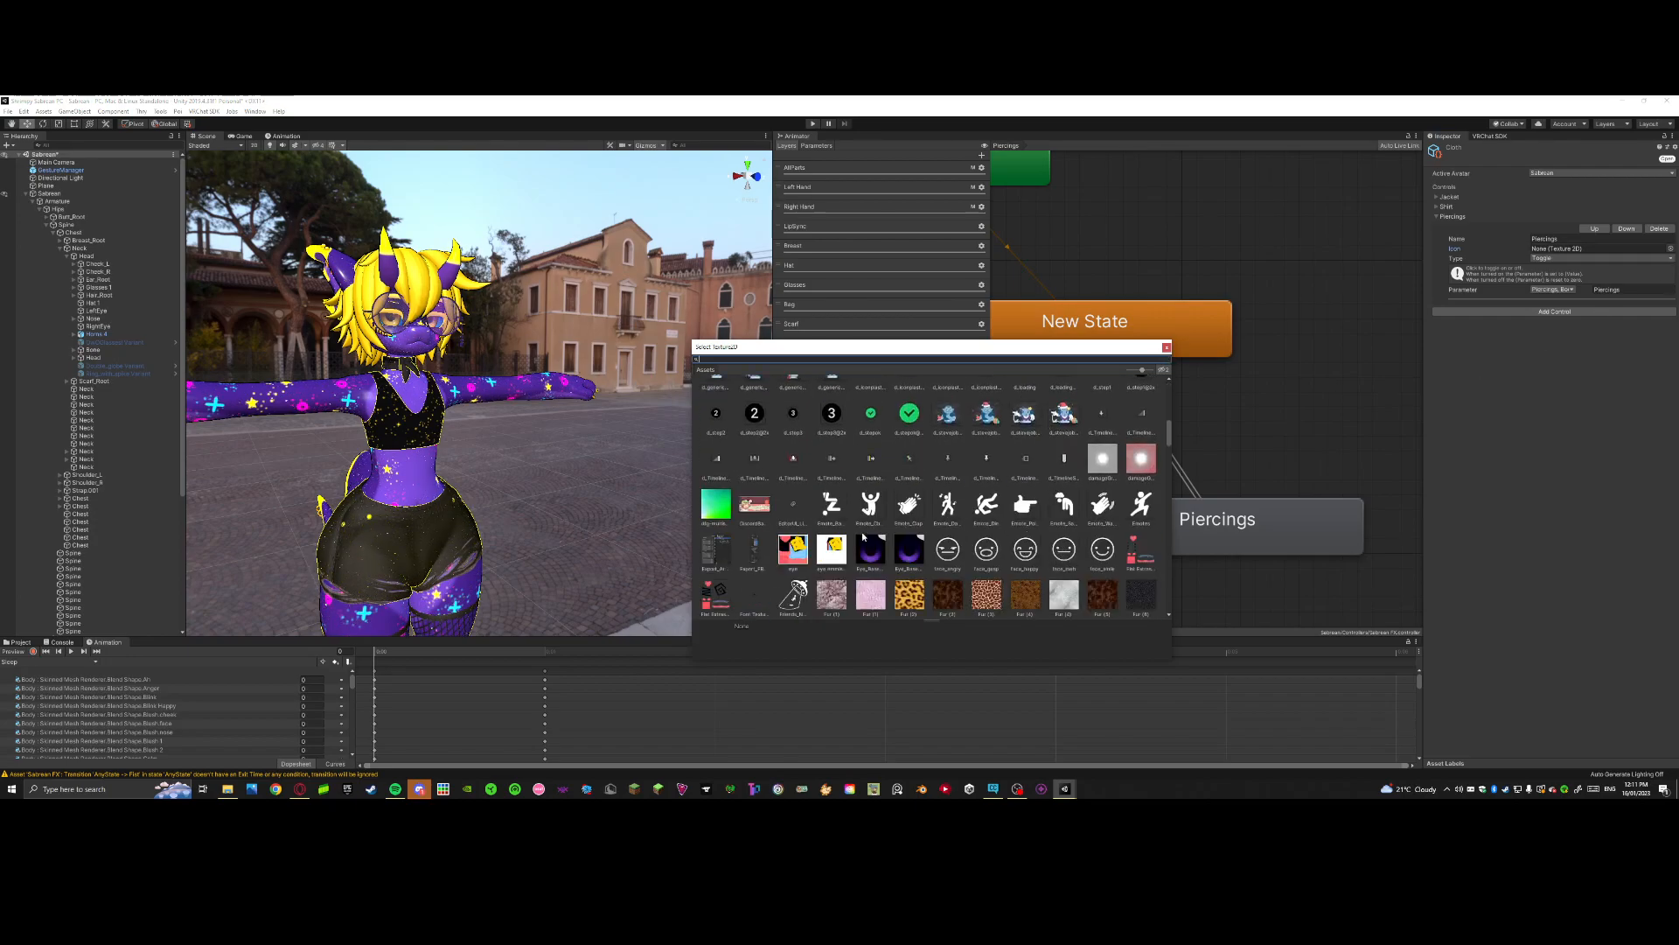
pyautogui.scroll(-2, 871, 532)
pyautogui.scroll(-3, 928, 516)
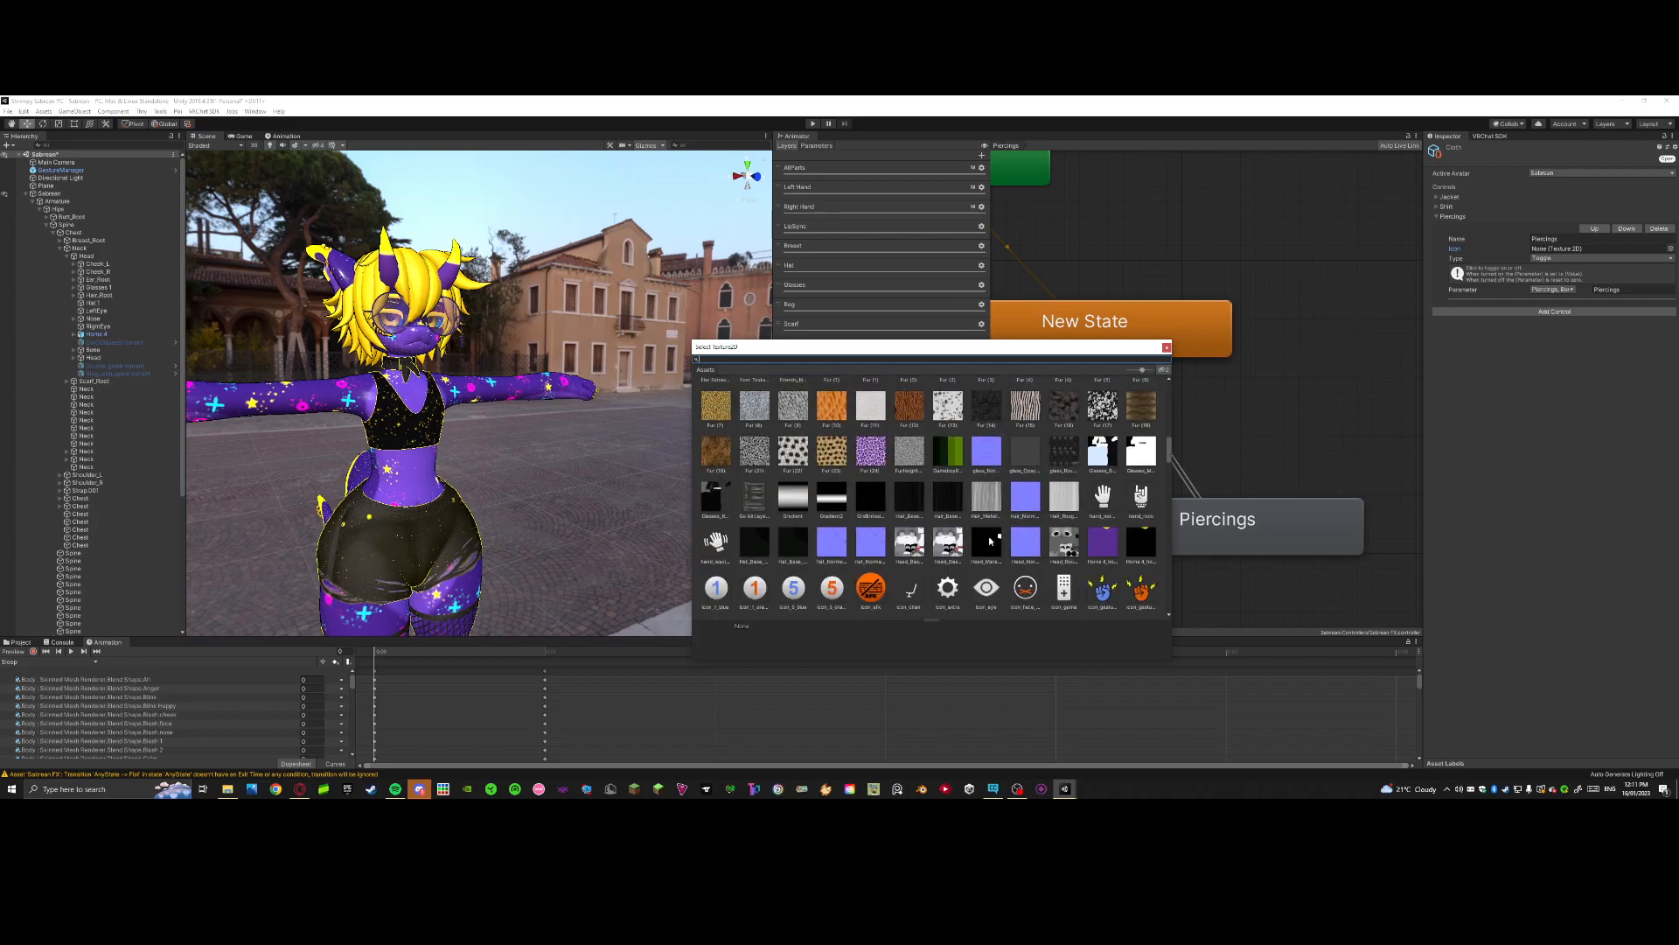
pyautogui.scroll(-4, 1043, 546)
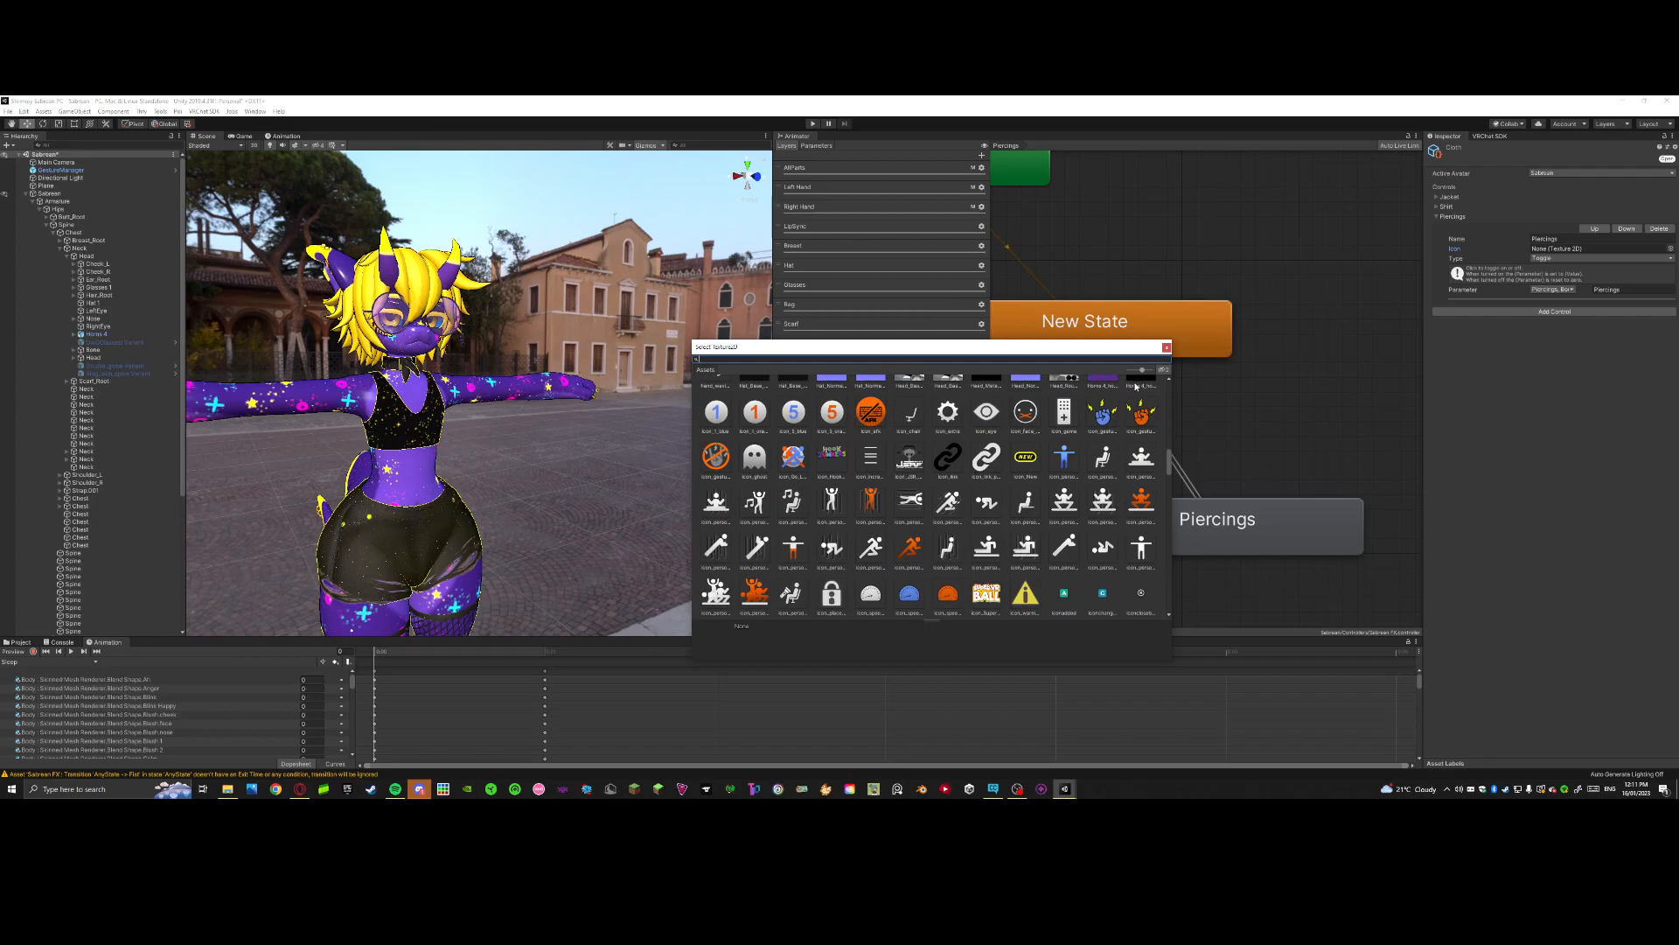
pyautogui.click(1166, 347)
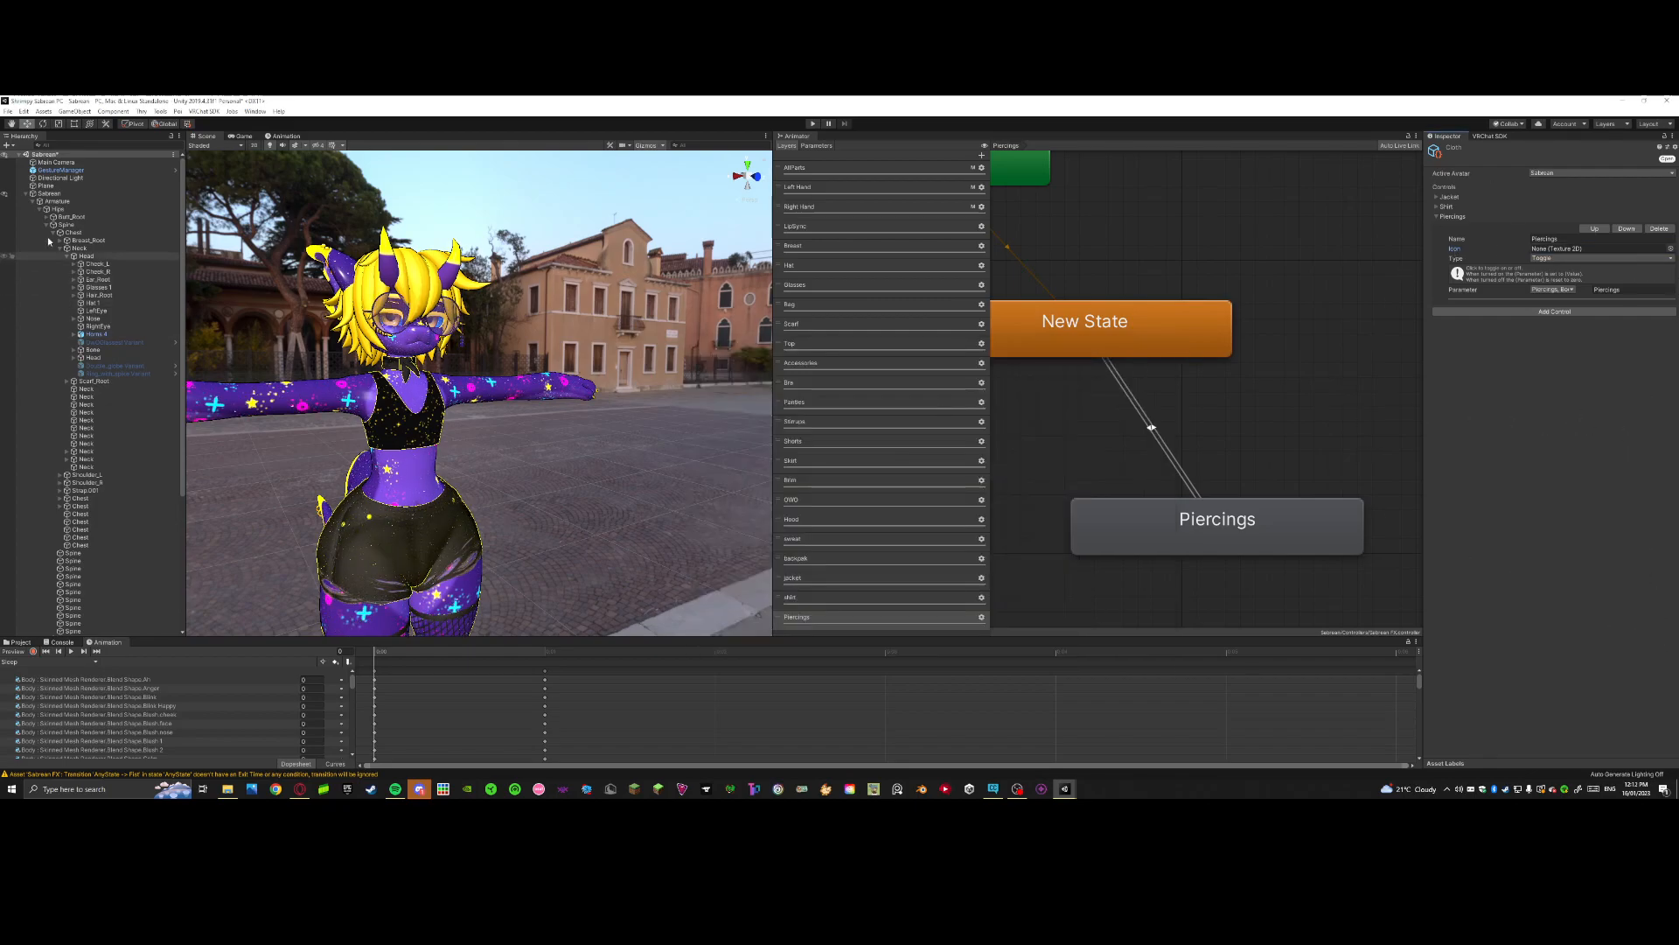
# Step: Turn on the default value of the Piercings parameter in the avatar's expression parameters asset
pyautogui.click(51, 193)
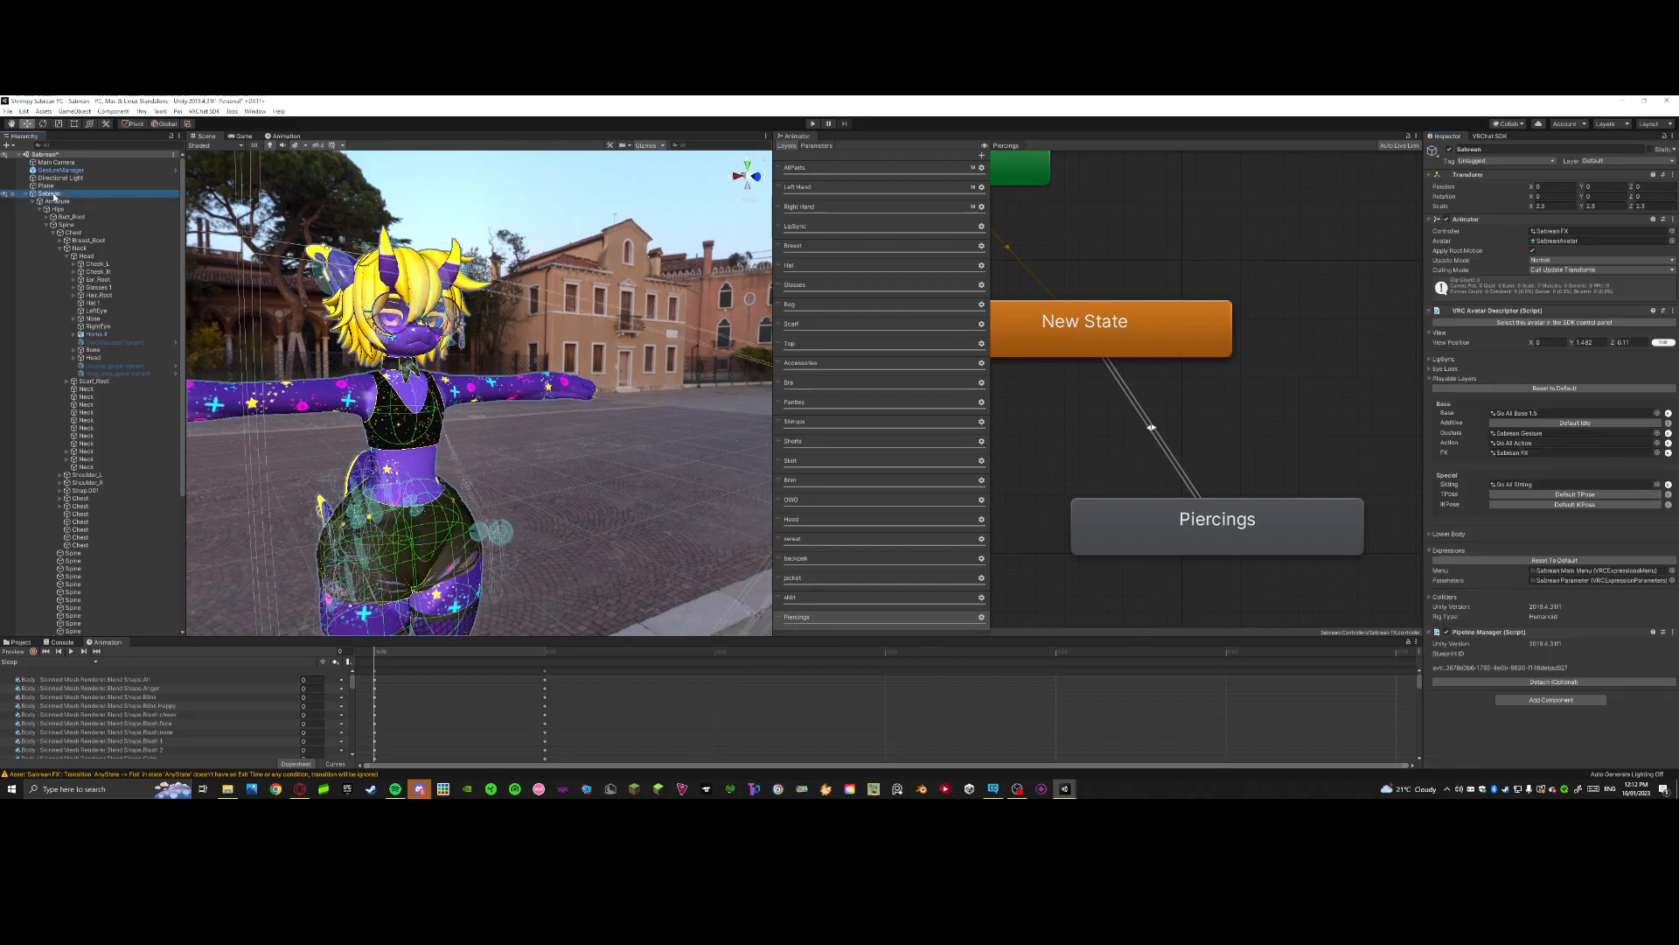
pyautogui.doubleClick(1585, 580)
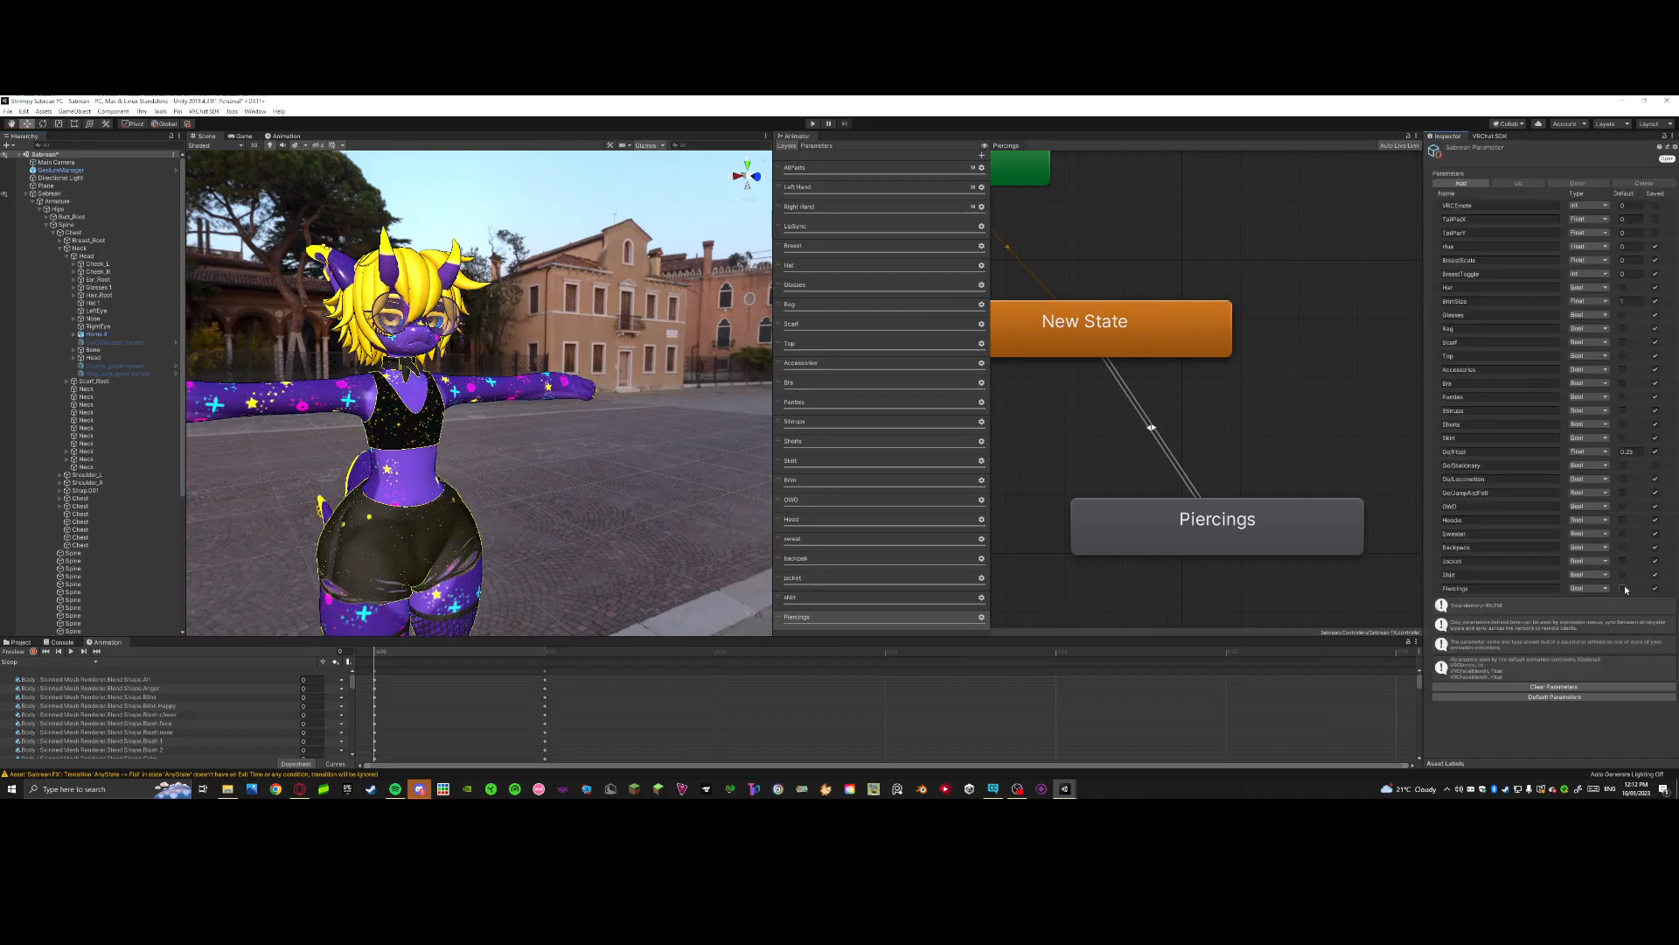
pyautogui.click(21, 642)
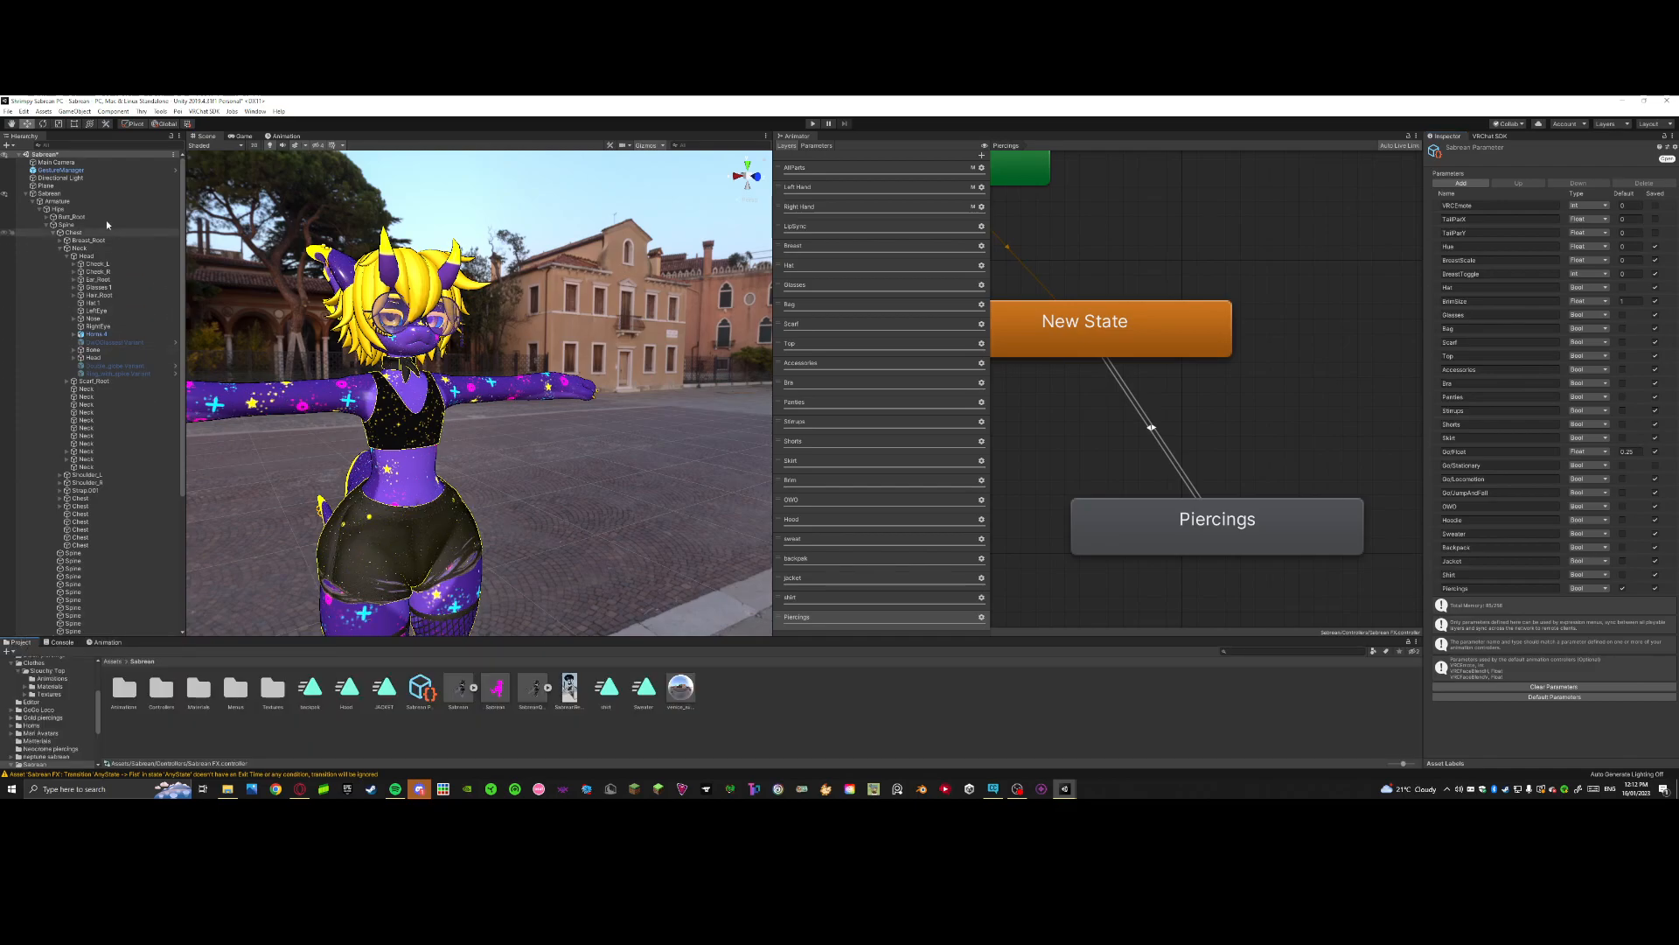
# Step: Select the GestureManager object, enter play mode and show the avatar in the Scene view
pyautogui.click(61, 170)
pyautogui.click(1510, 279)
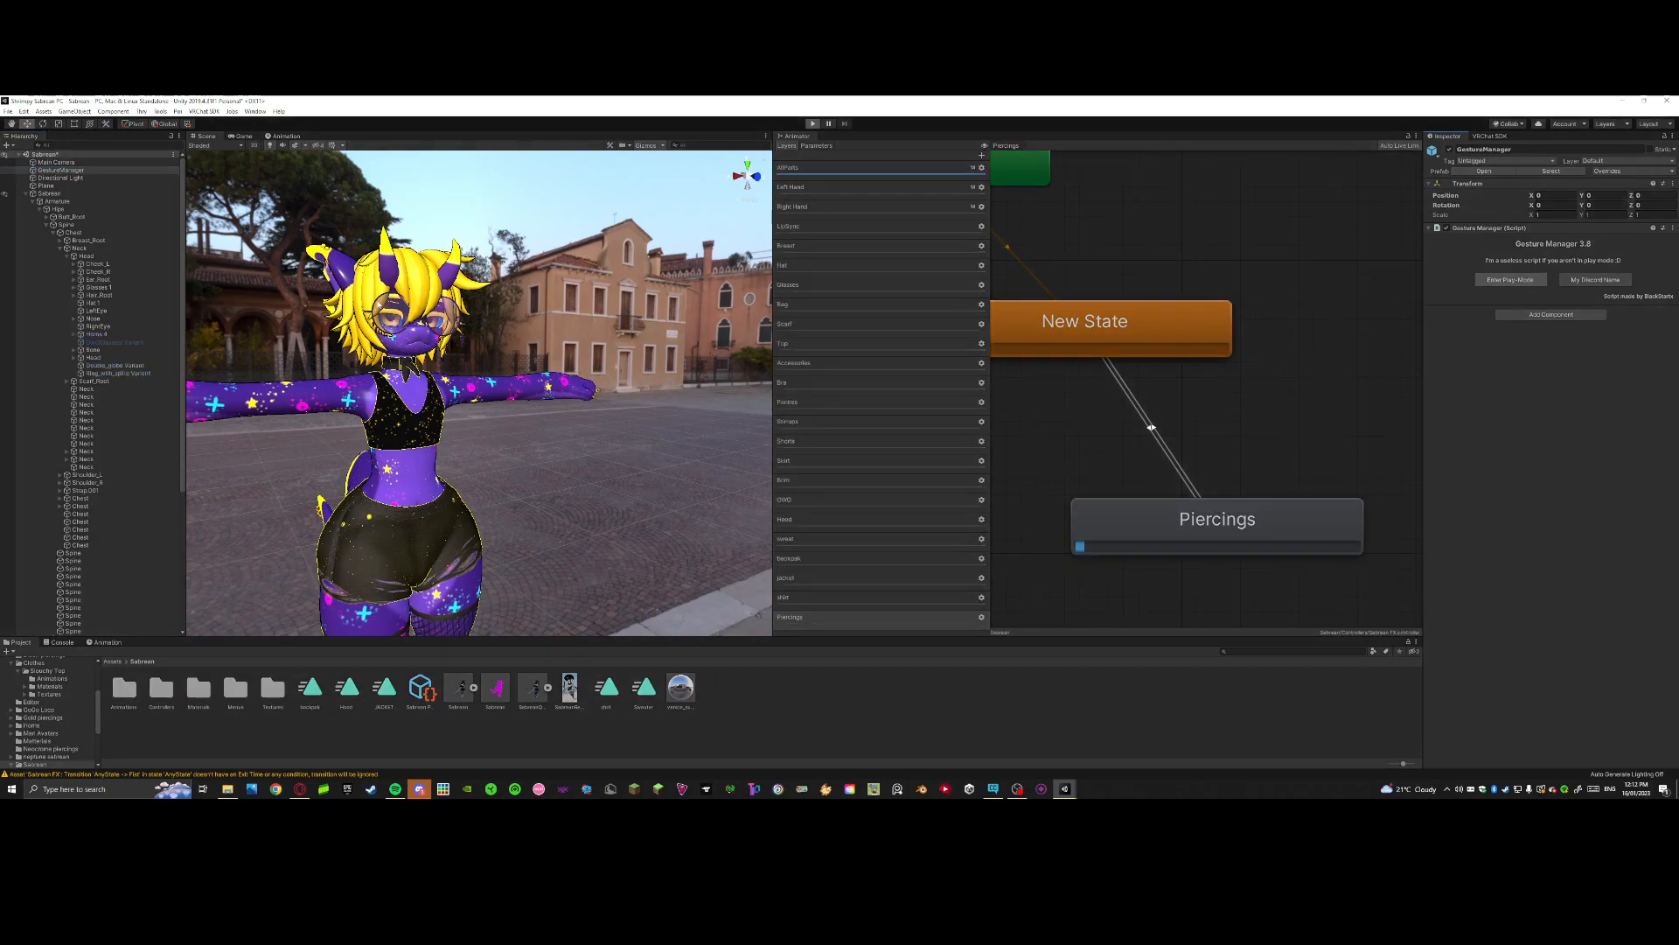
pyautogui.click(205, 136)
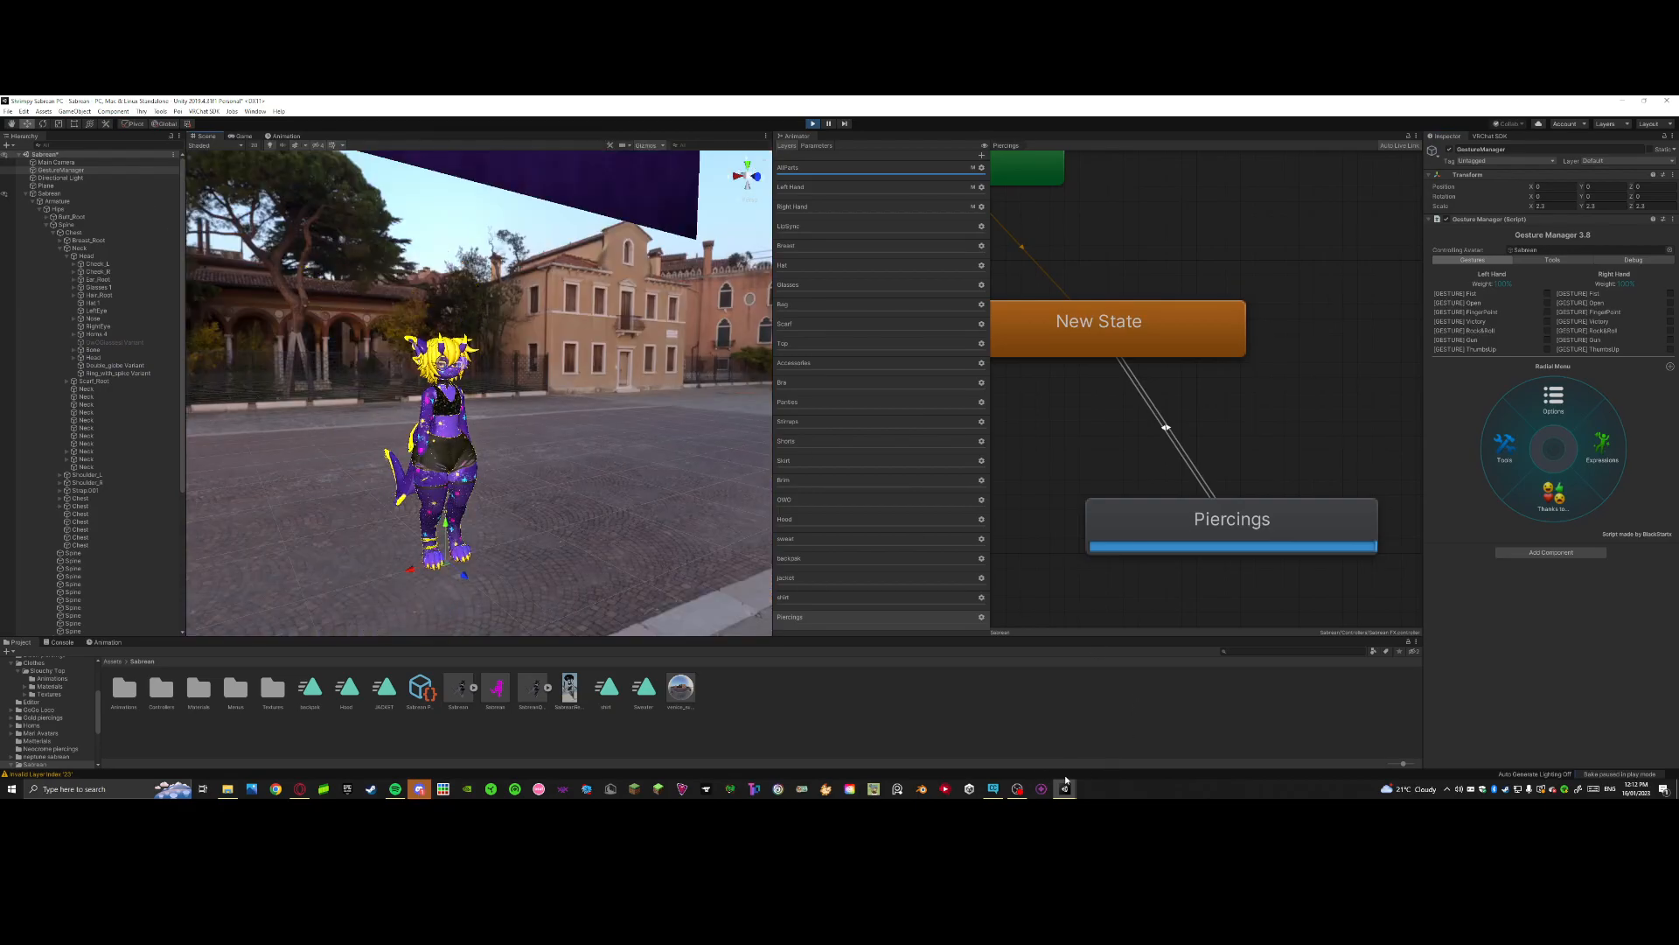
# Step: Switch to VRChat Creator Companion and look up the Gesture Manager package and its version options in the project's package list
pyautogui.click(997, 791)
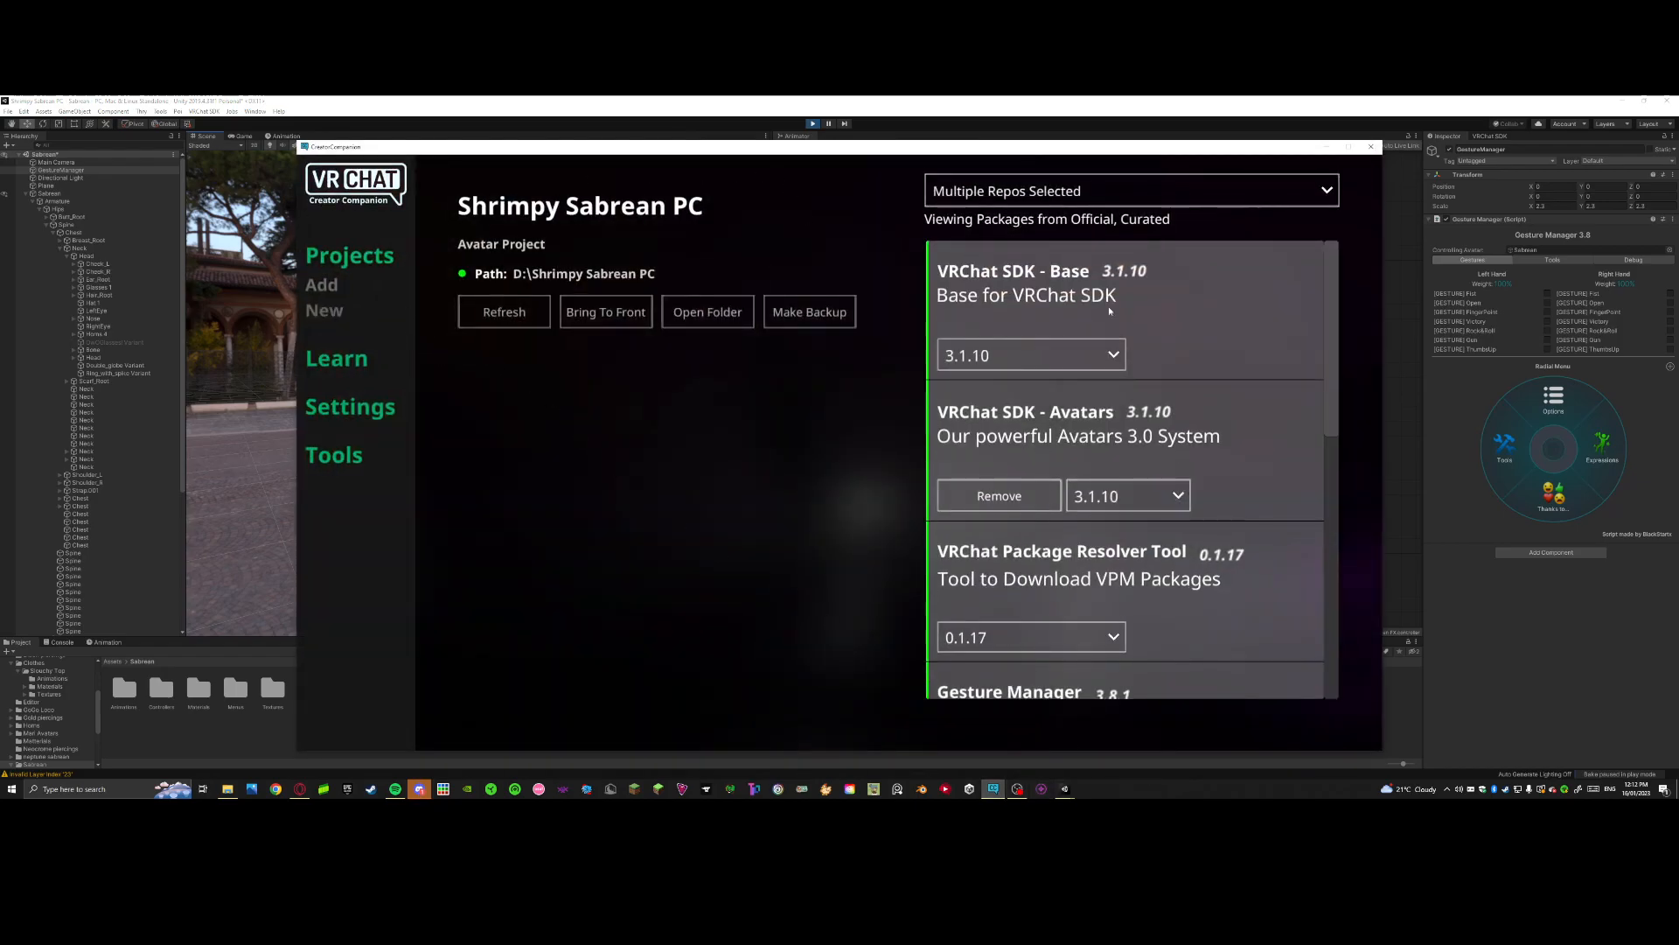
pyautogui.scroll(-10, 1249, 276)
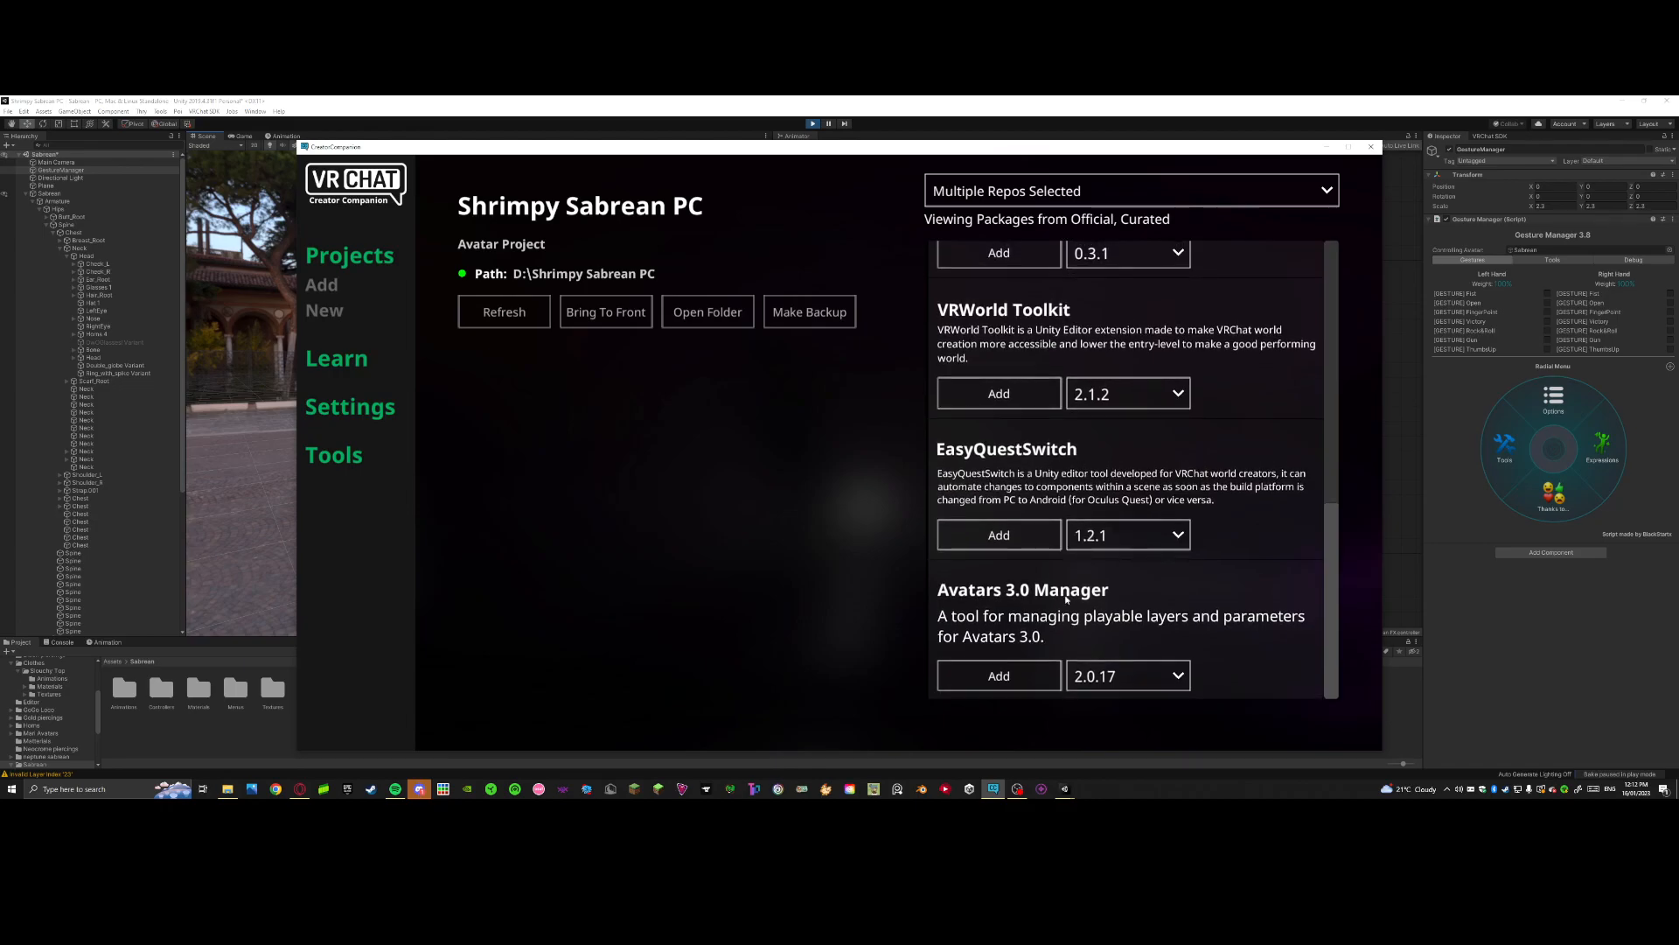
pyautogui.scroll(1, 1013, 426)
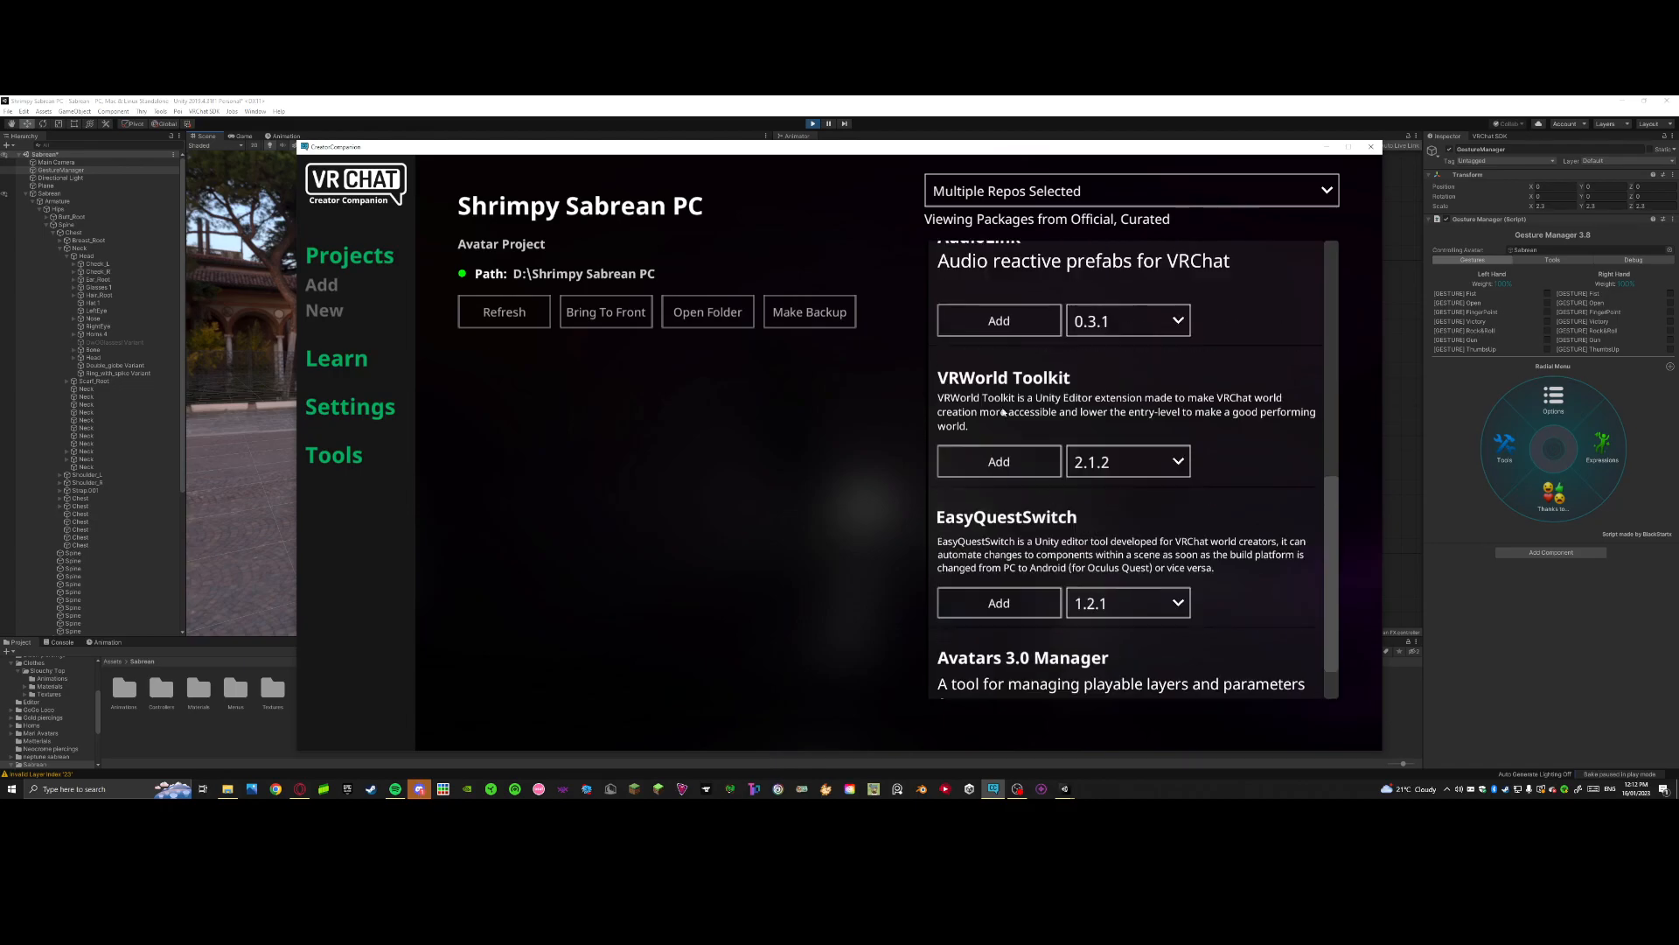
pyautogui.scroll(4, 985, 414)
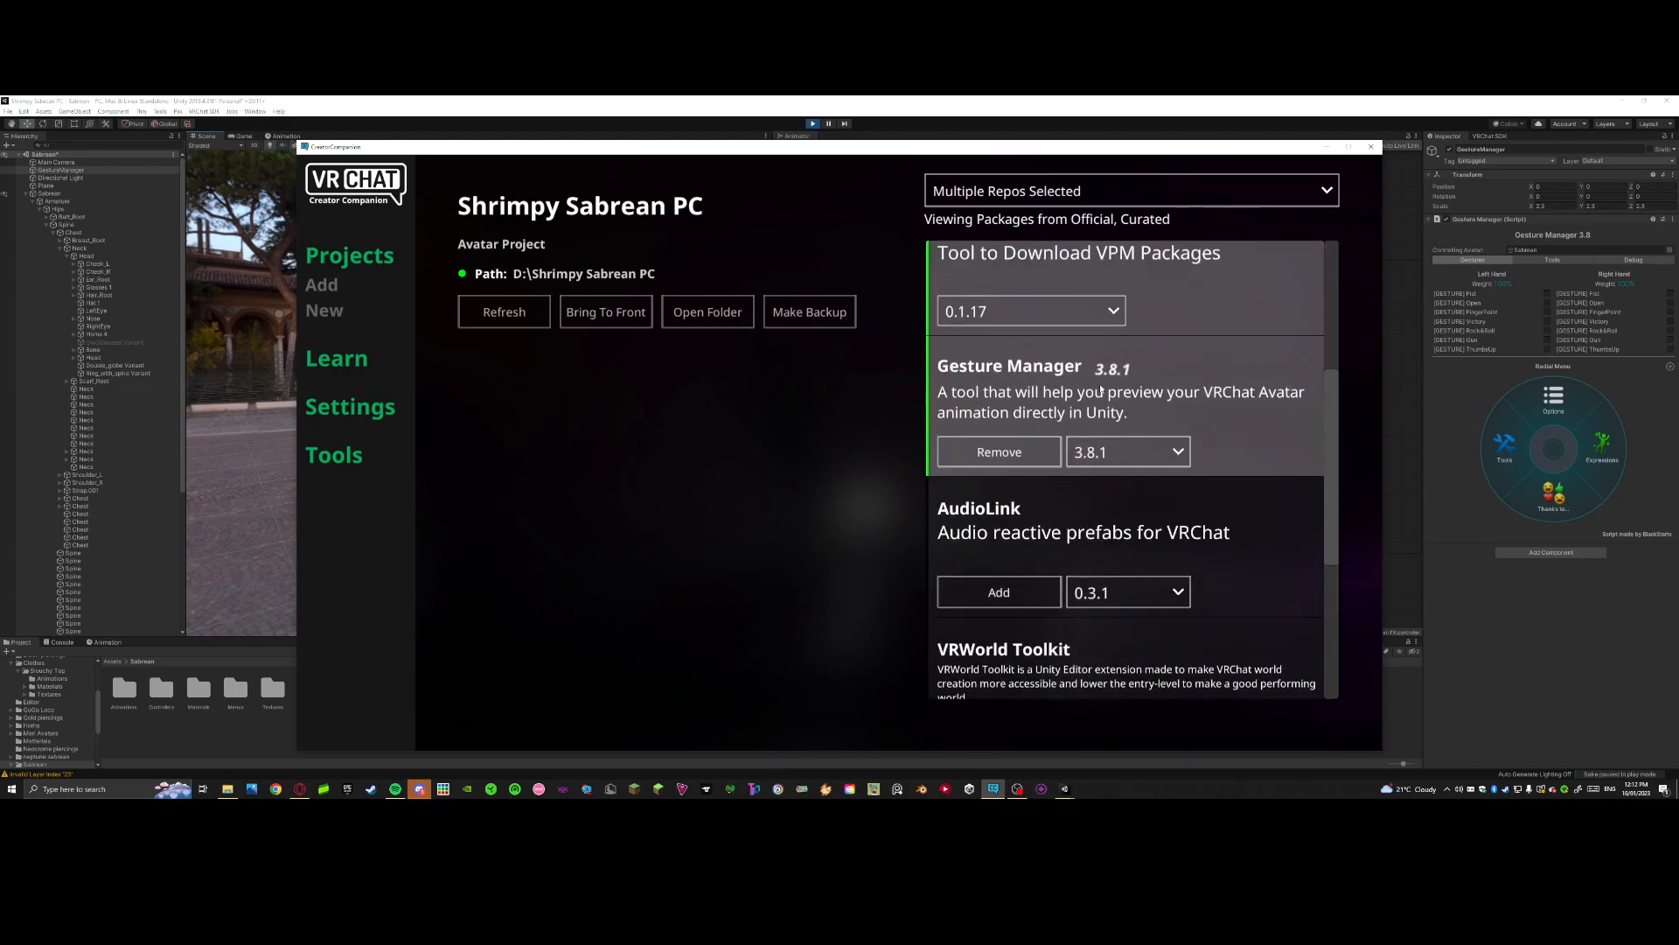
pyautogui.click(1154, 452)
pyautogui.click(1158, 454)
pyautogui.click(1341, 149)
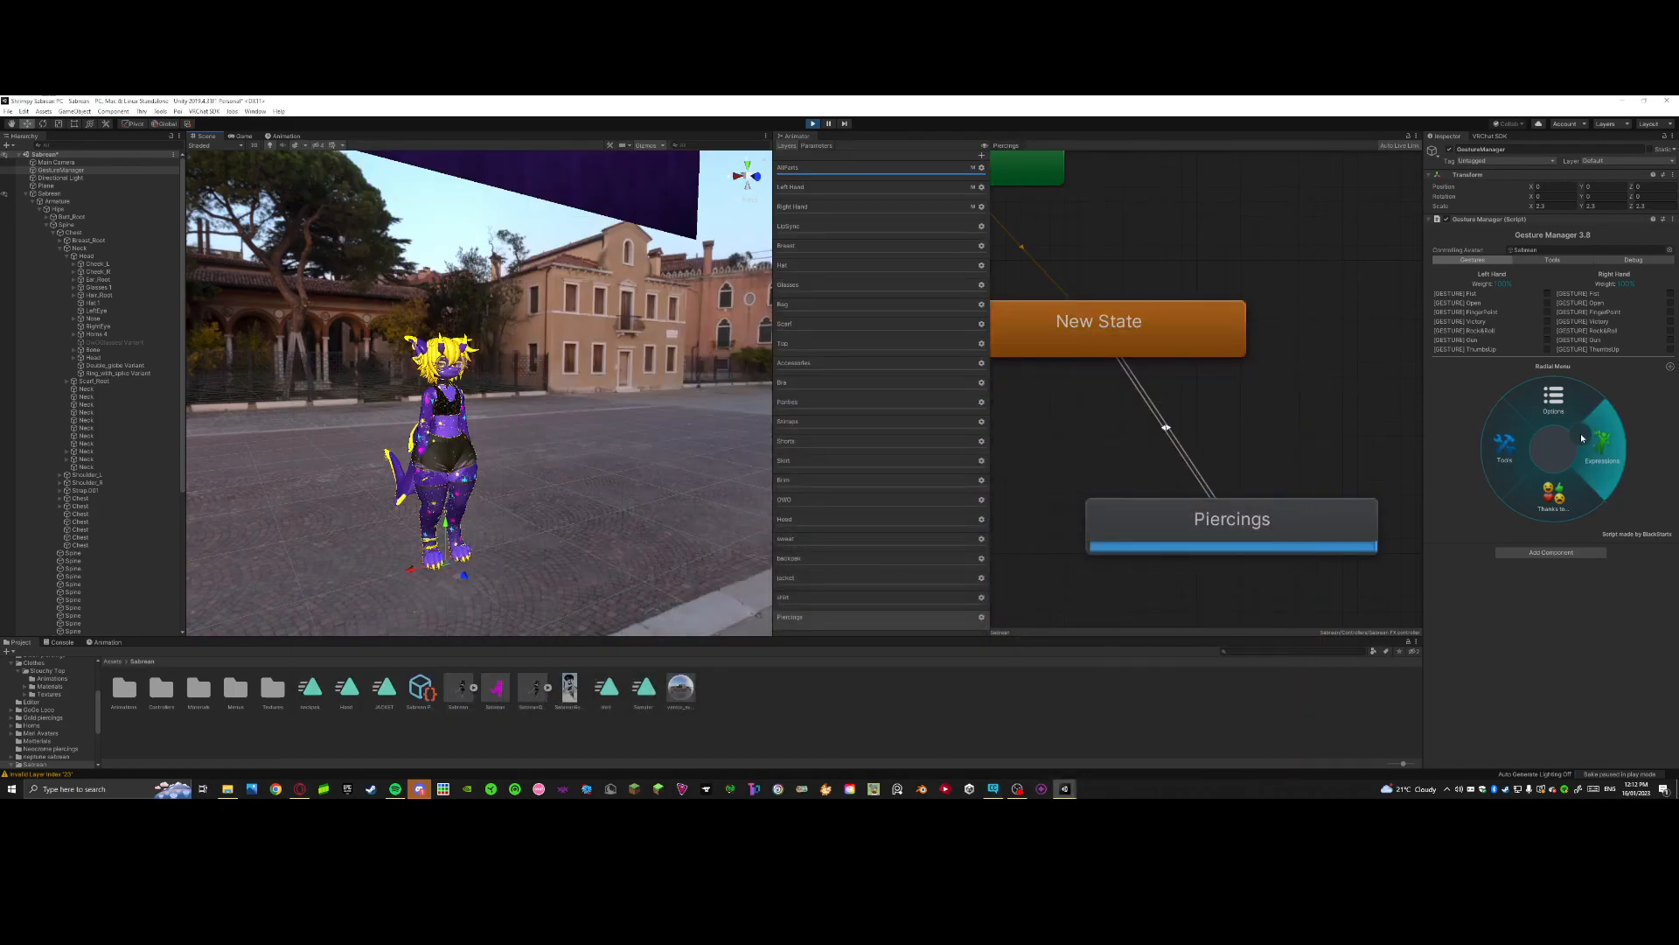
pyautogui.click(160, 111)
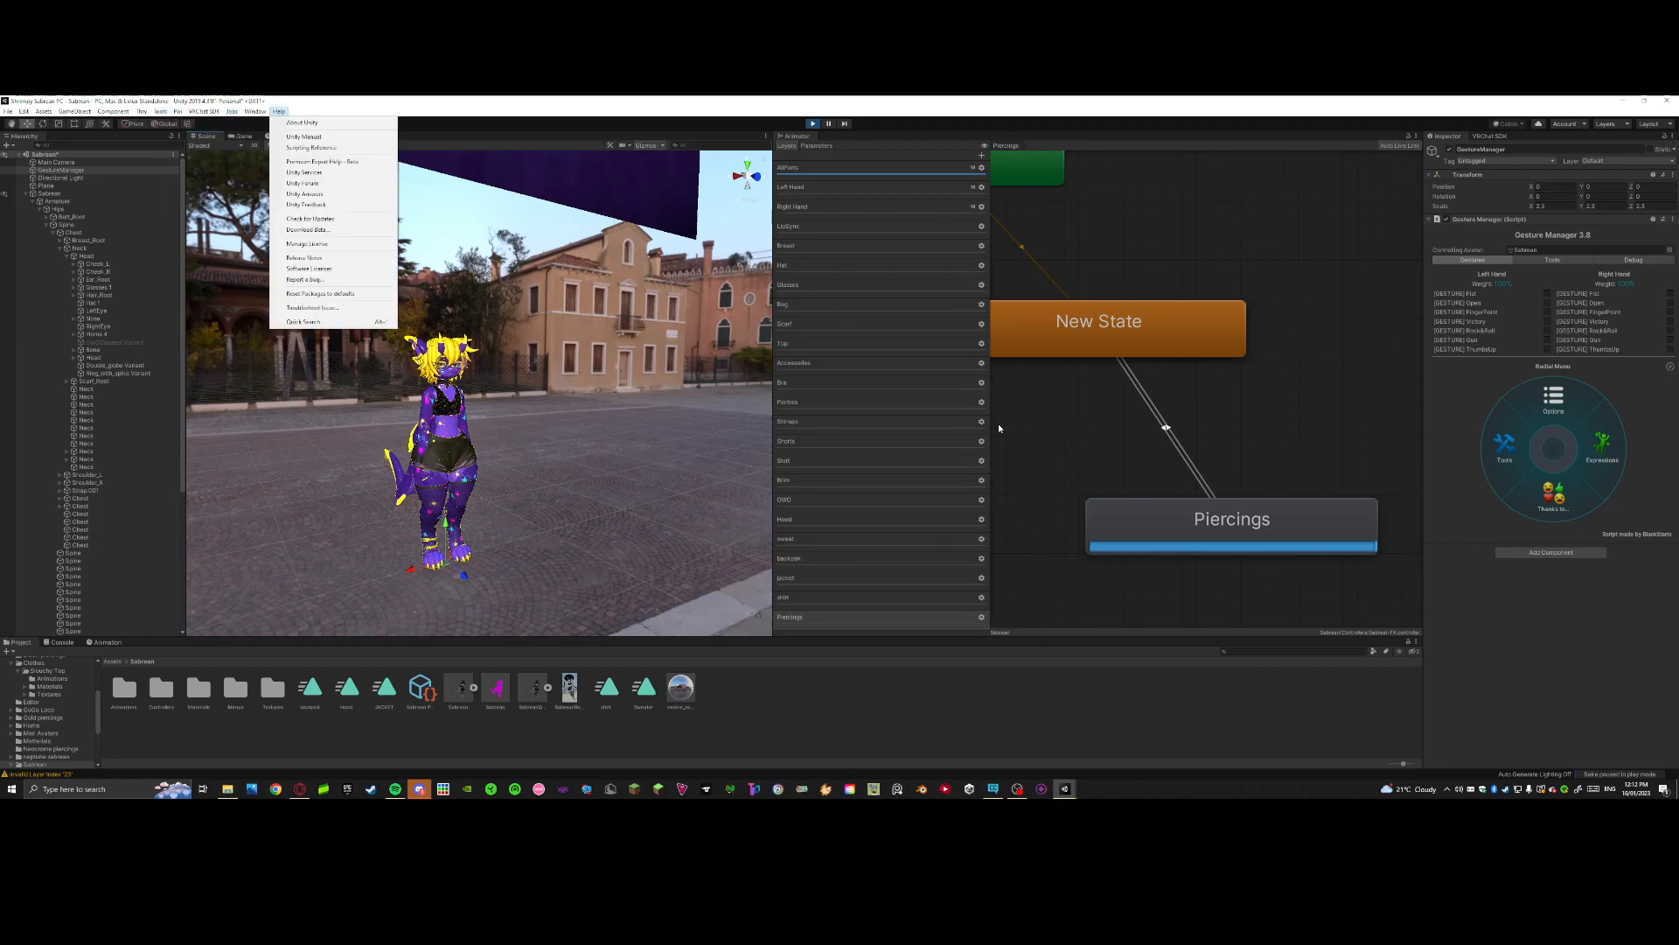
pyautogui.click(39, 172)
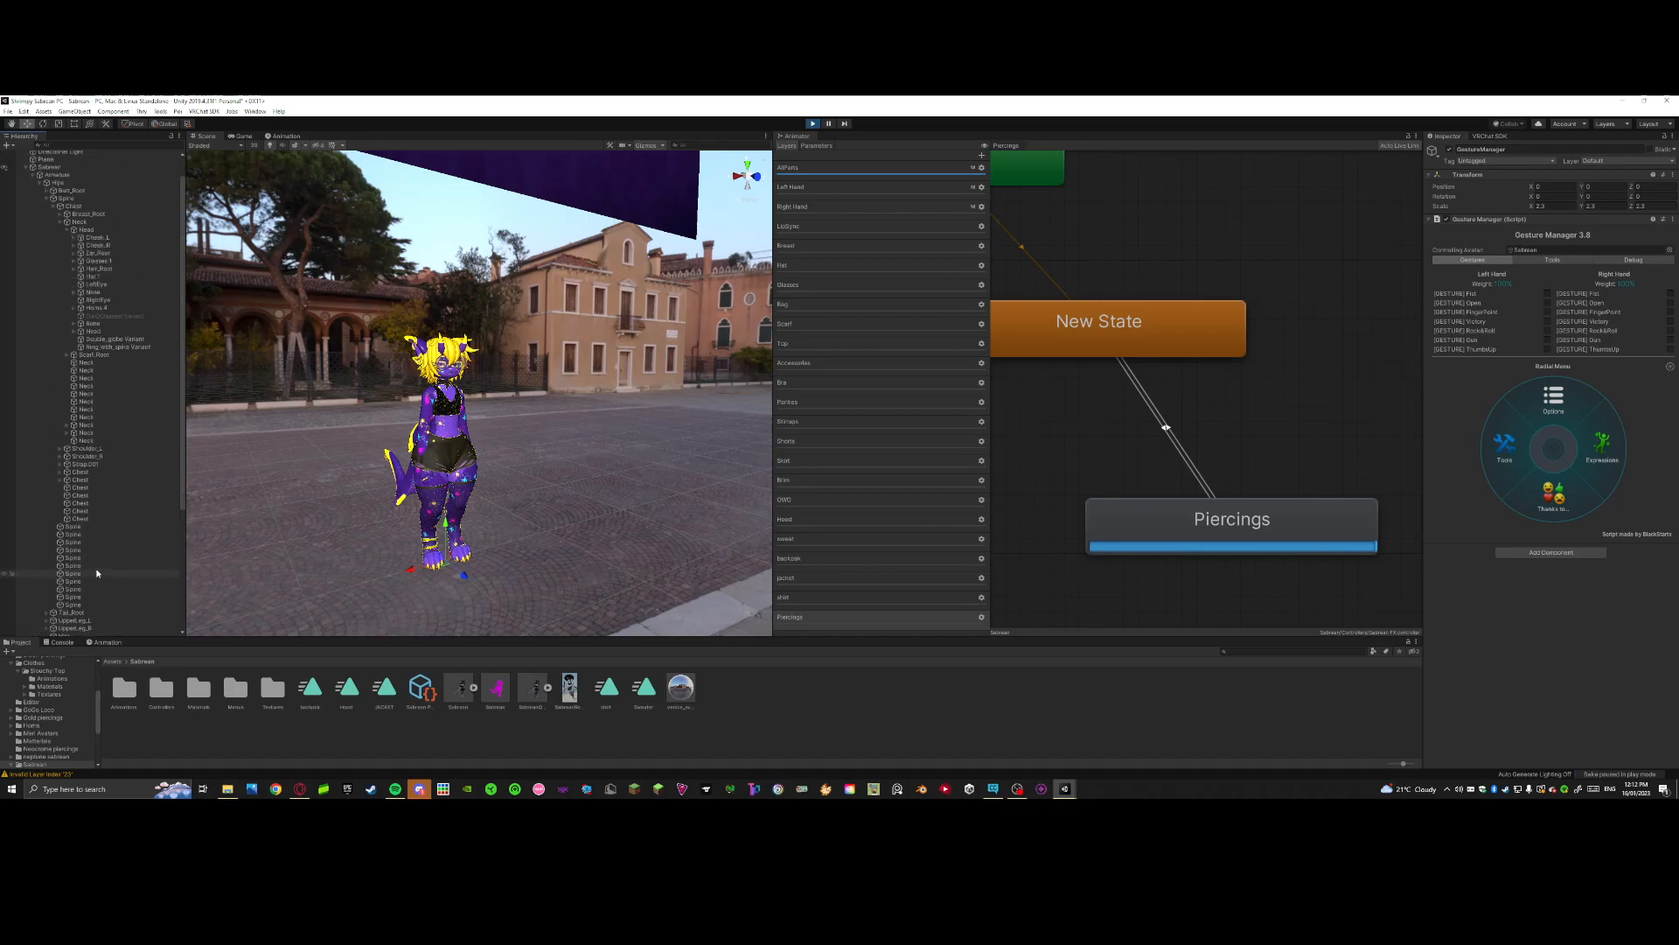
# Step: Open the avatar's expressions in Gesture Manager's radial menu and enter the More Clothing submenu, with the avatar's upper body in close view
pyautogui.click(1605, 455)
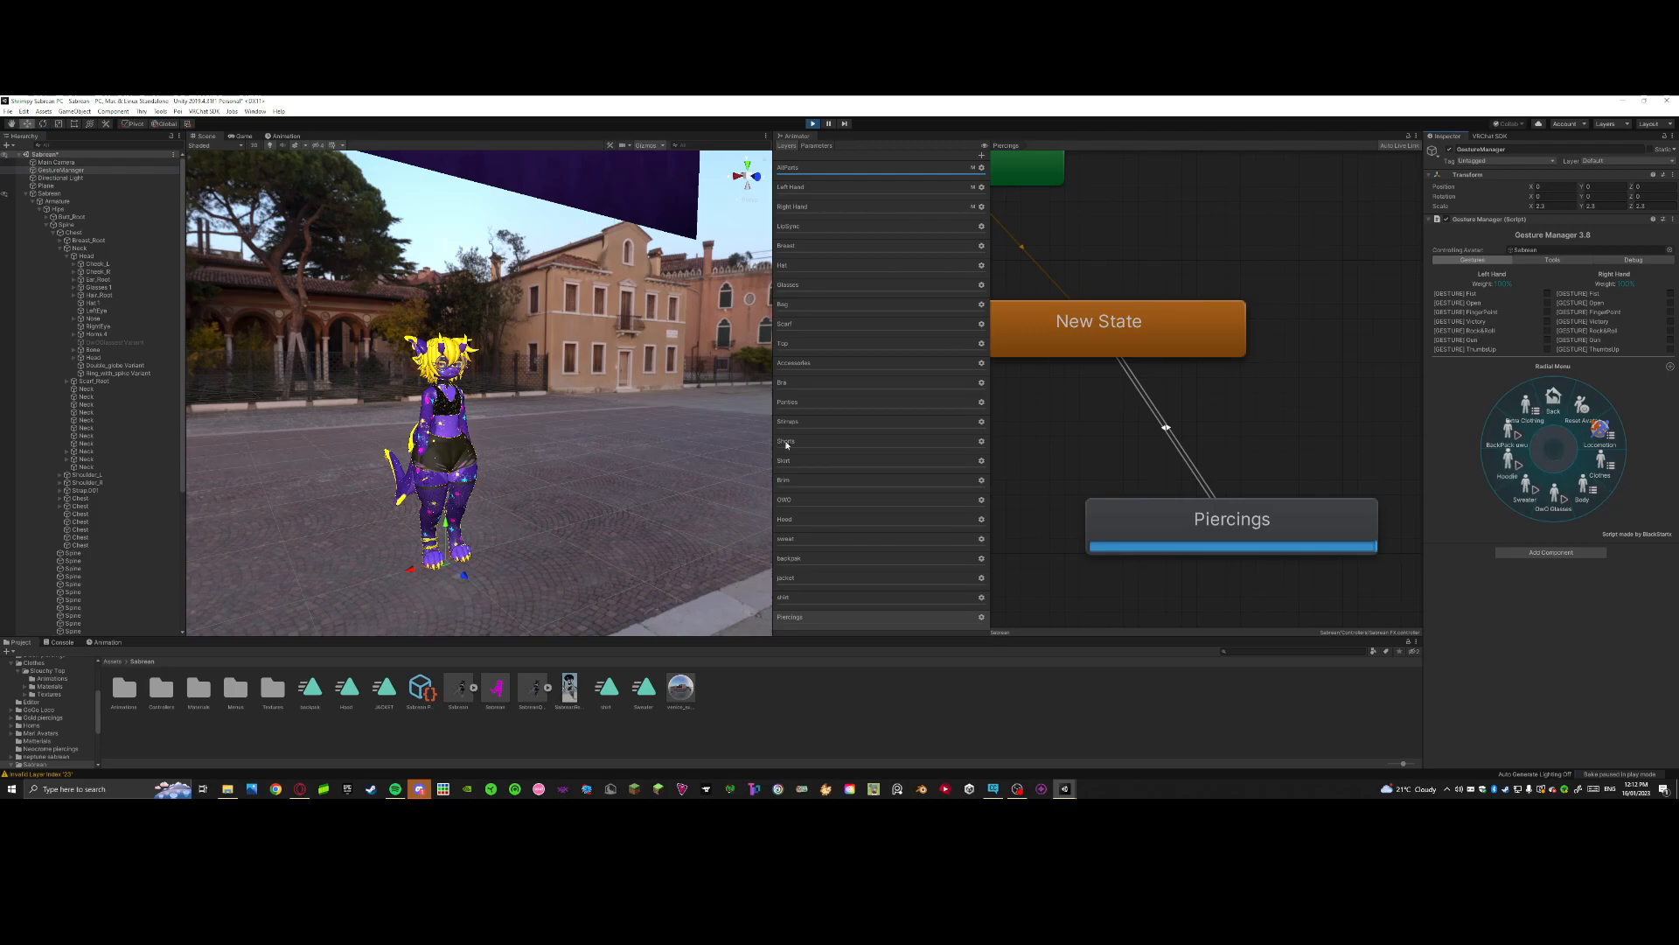
pyautogui.scroll(10, 560, 463)
pyautogui.moveTo(560, 464); pyautogui.dragTo(553, 426, button='right')
pyautogui.scroll(5, 492, 426)
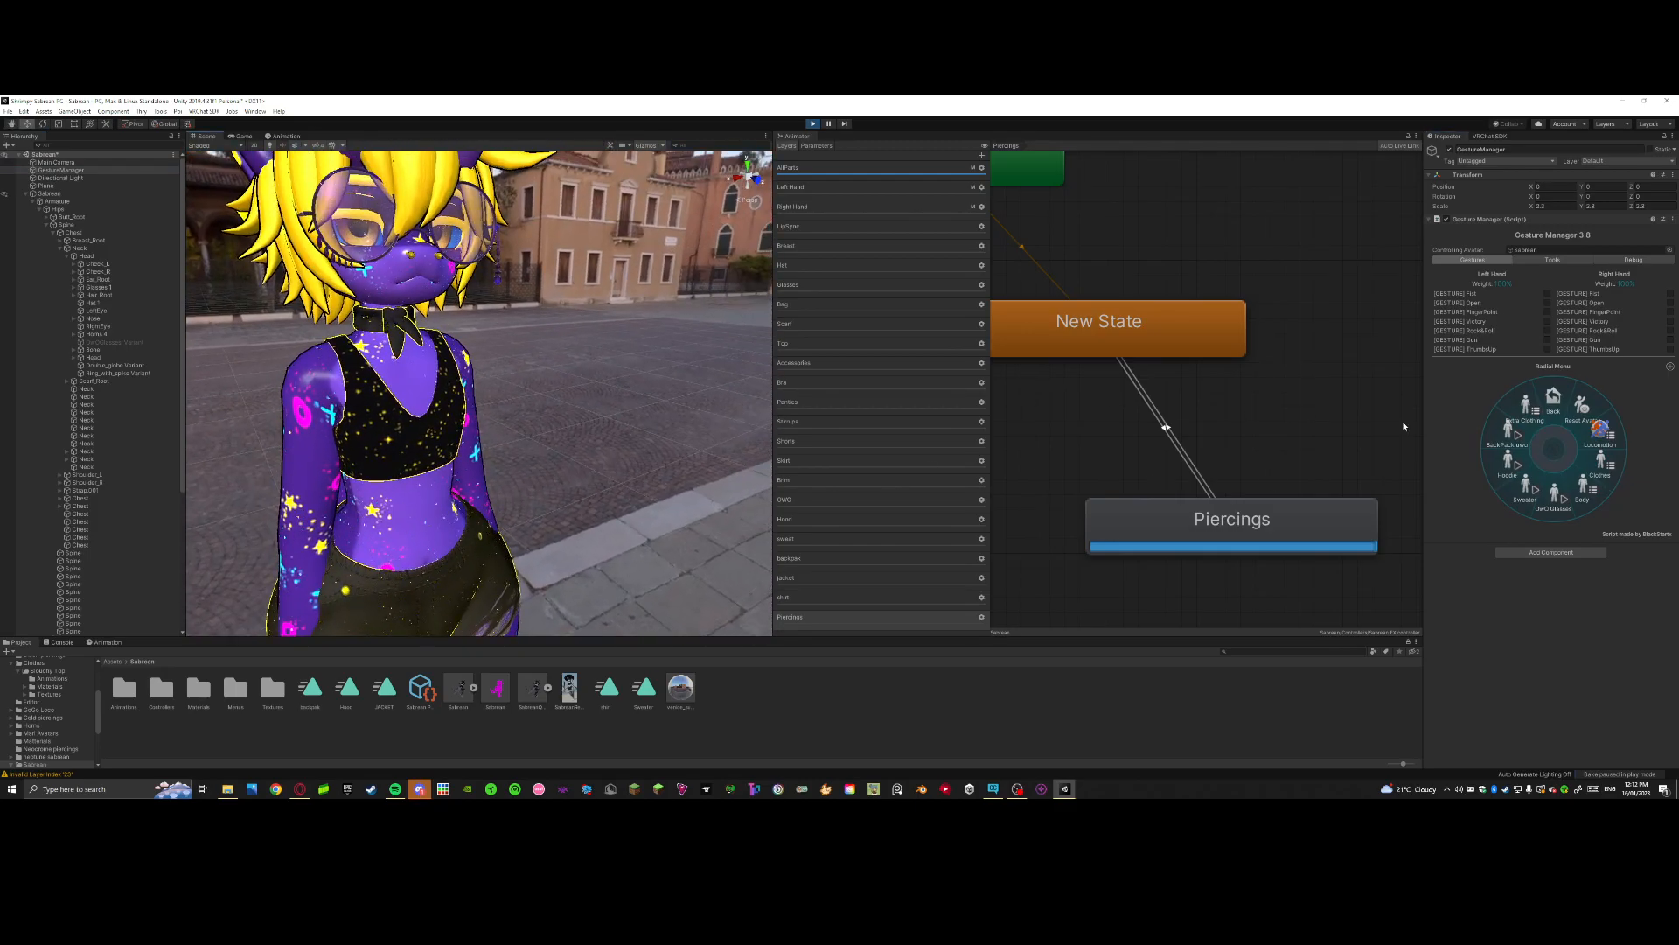
pyautogui.click(1526, 424)
# Step: Toggle the Piercings control off and on several times to test it on the avatar's face
pyautogui.click(1503, 452)
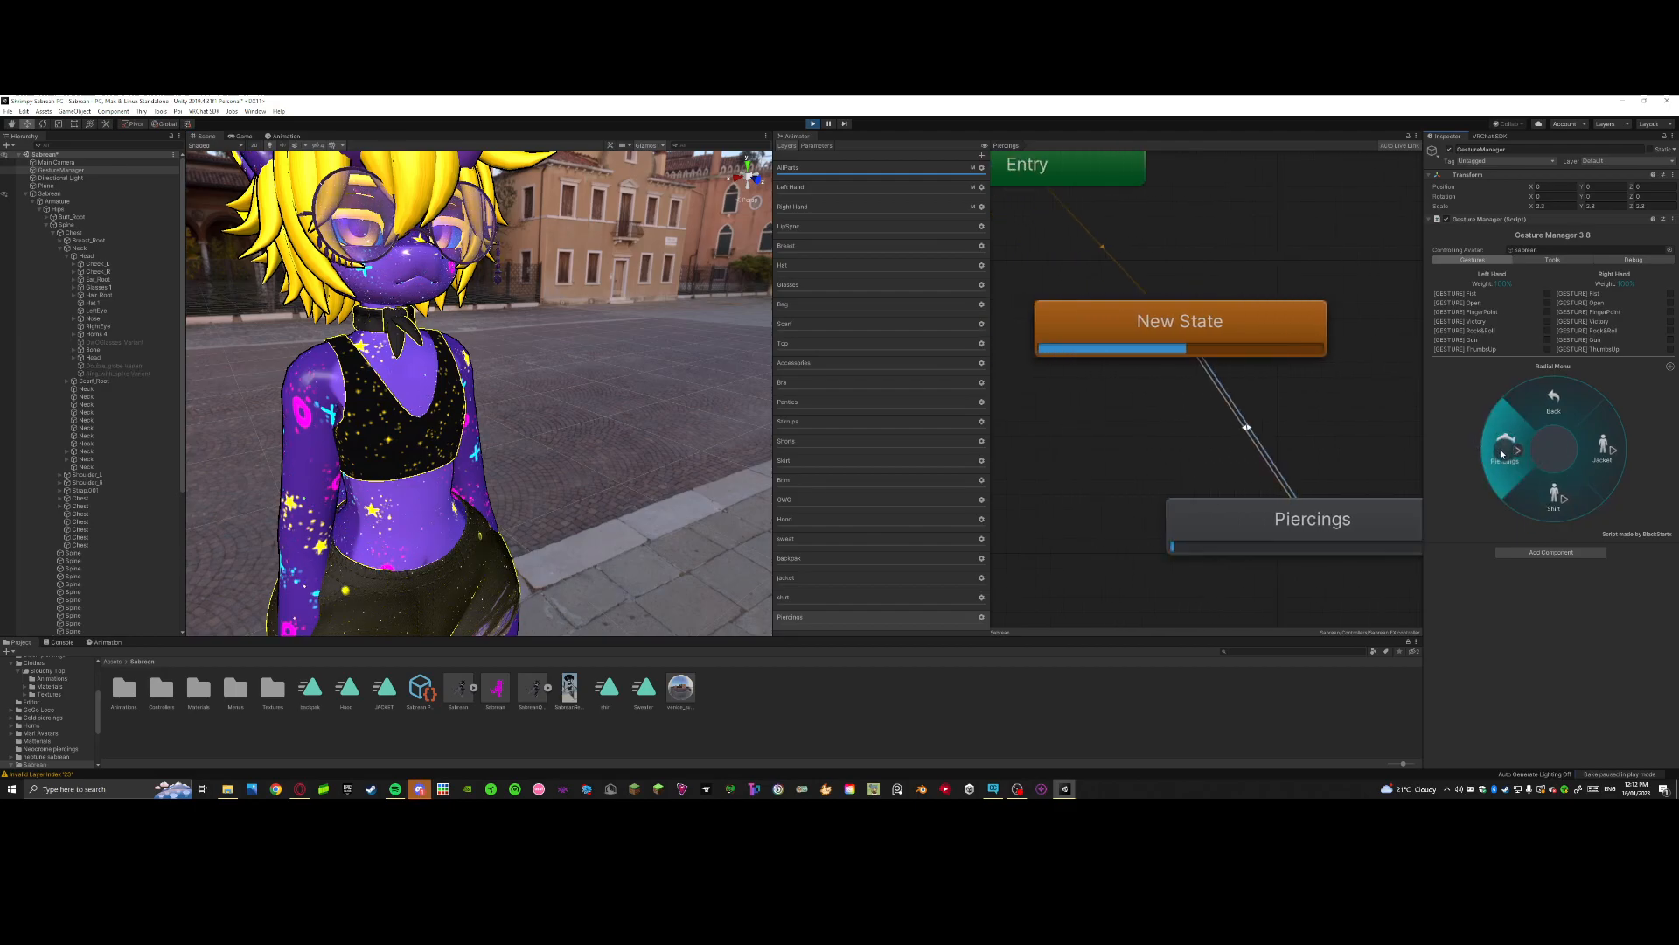
pyautogui.click(1501, 454)
pyautogui.click(1500, 454)
pyautogui.click(1502, 454)
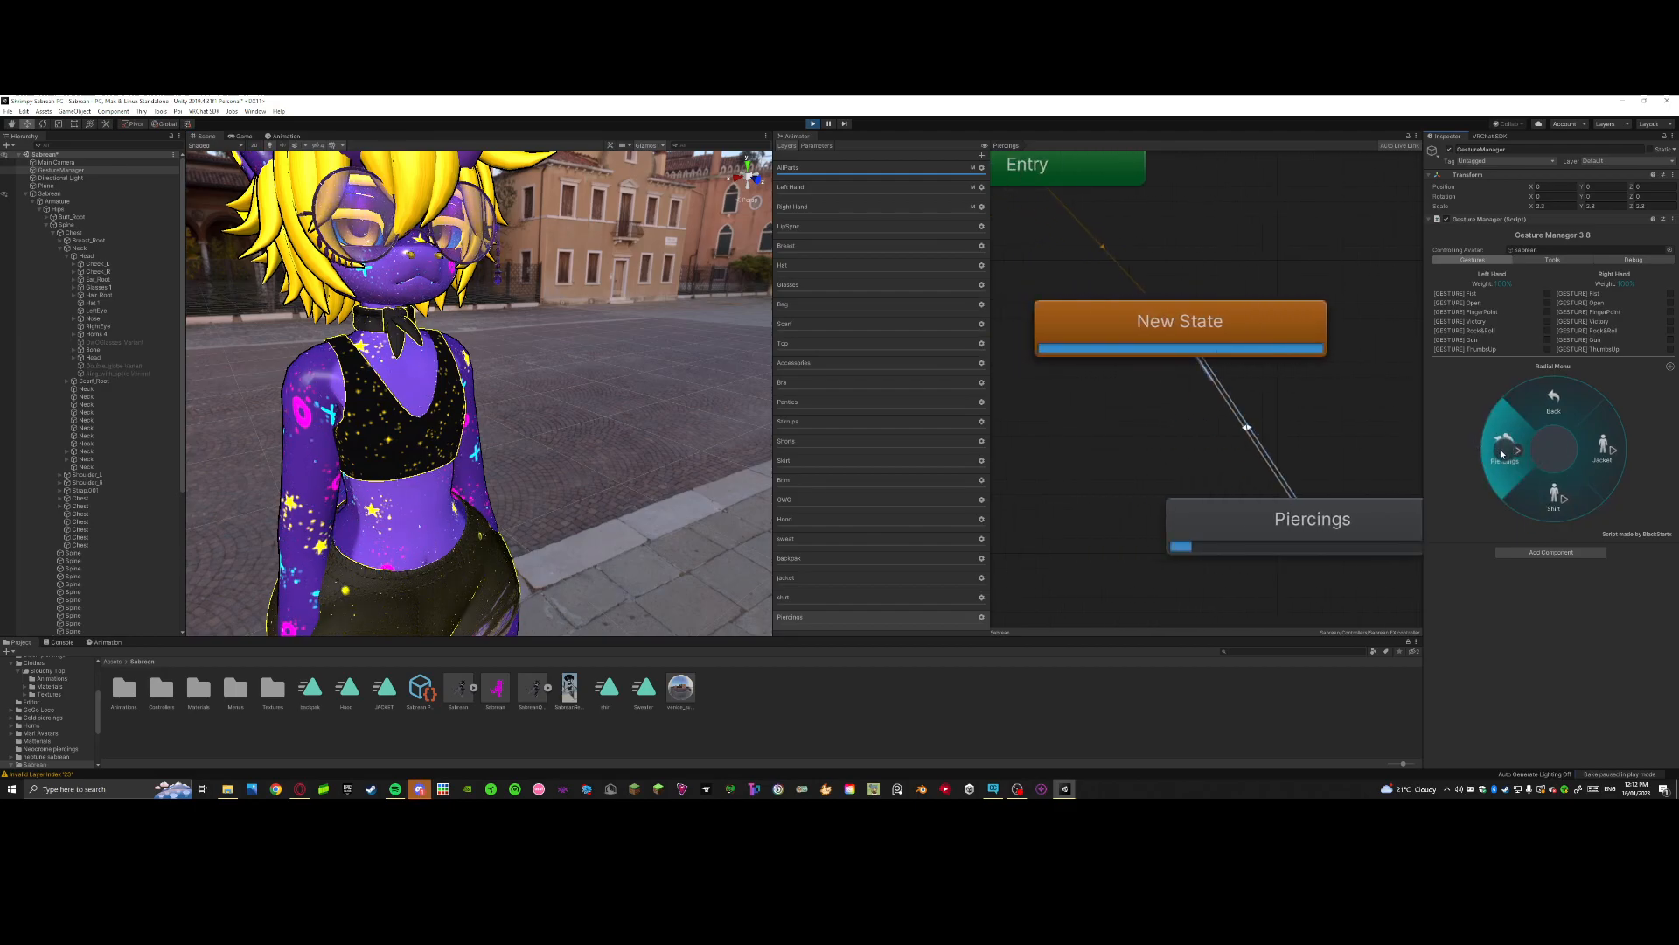
pyautogui.click(1502, 454)
pyautogui.click(1502, 454)
pyautogui.click(1502, 453)
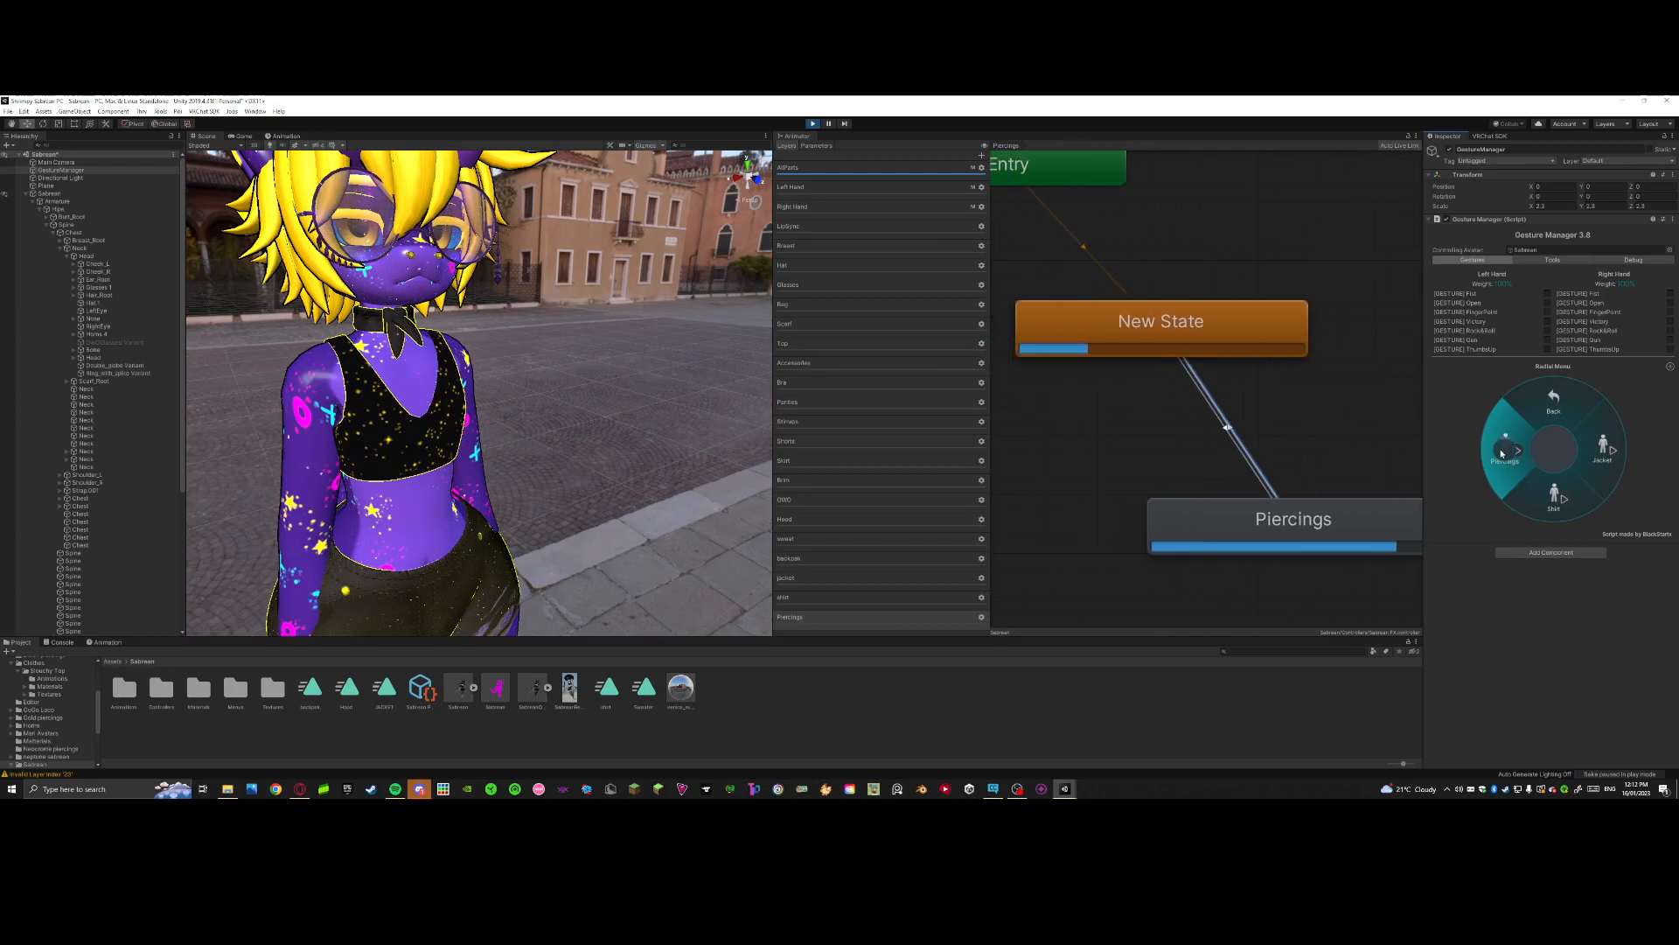
# Step: Go back out of the clothing submenu in the radial menu and exit play mode
pyautogui.click(1562, 411)
pyautogui.click(1562, 411)
pyautogui.scroll(-5, 541, 391)
pyautogui.click(813, 123)
# Step: Select the avatar's root object and load its shirt clip in the Animation window
pyautogui.scroll(5, 580, 491)
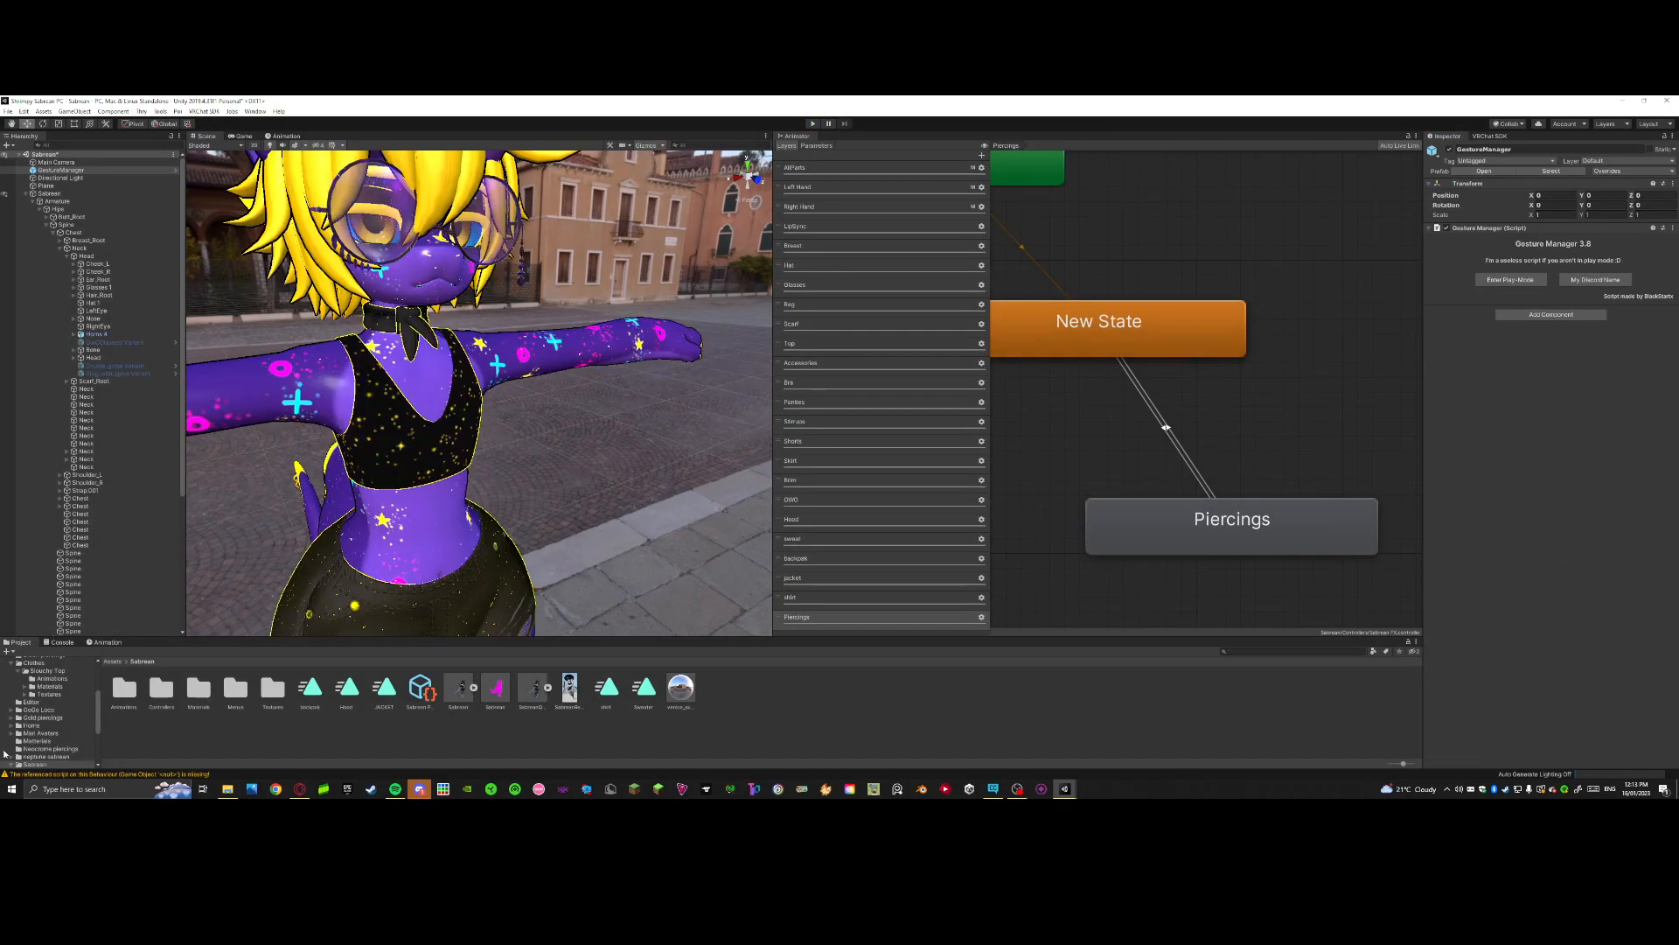
pyautogui.click(100, 642)
pyautogui.click(77, 193)
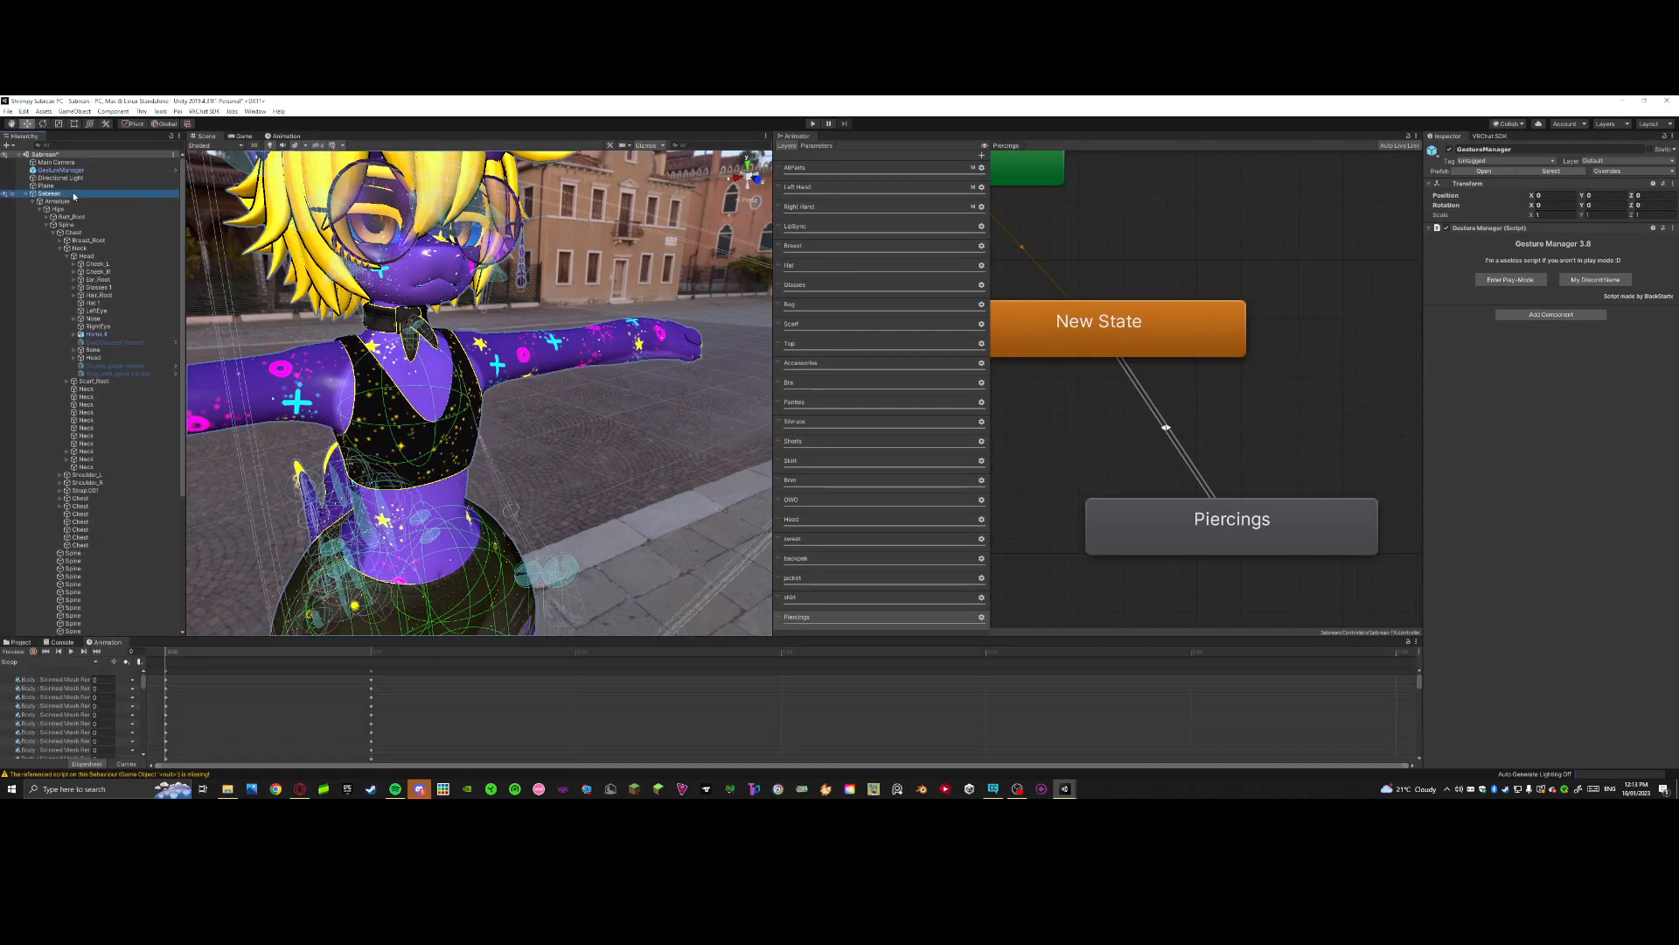
pyautogui.click(19, 661)
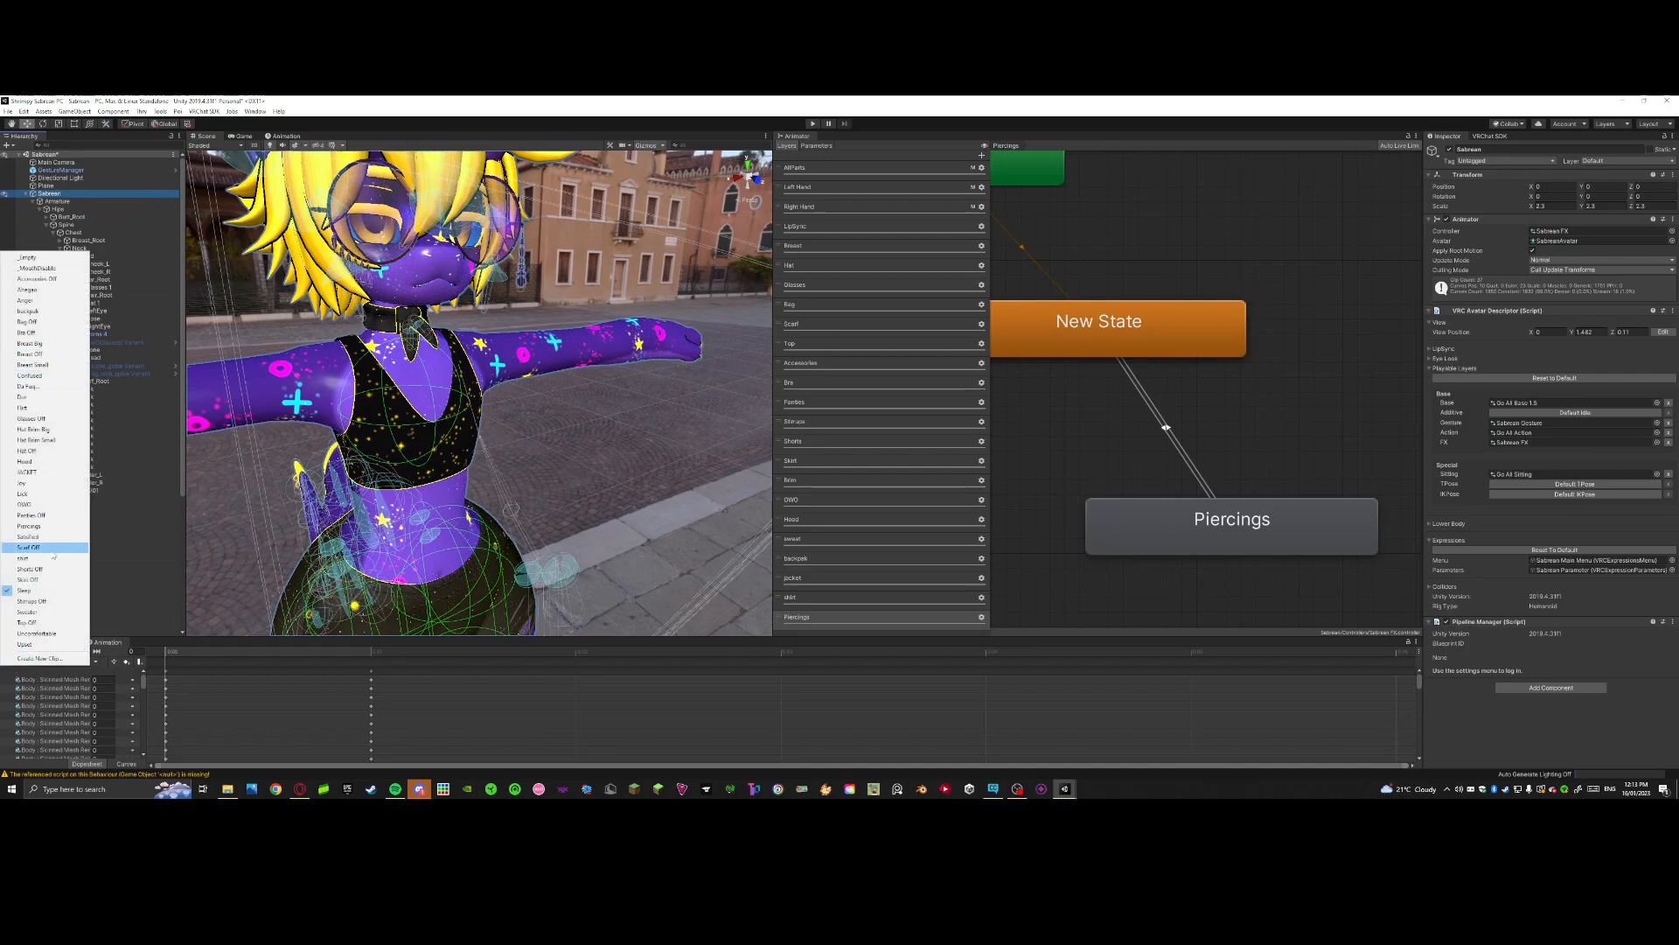
pyautogui.click(23, 557)
# Step: Preview the shirt clip on the avatar and examine the model from the side and back
pyautogui.scroll(-5, 391, 426)
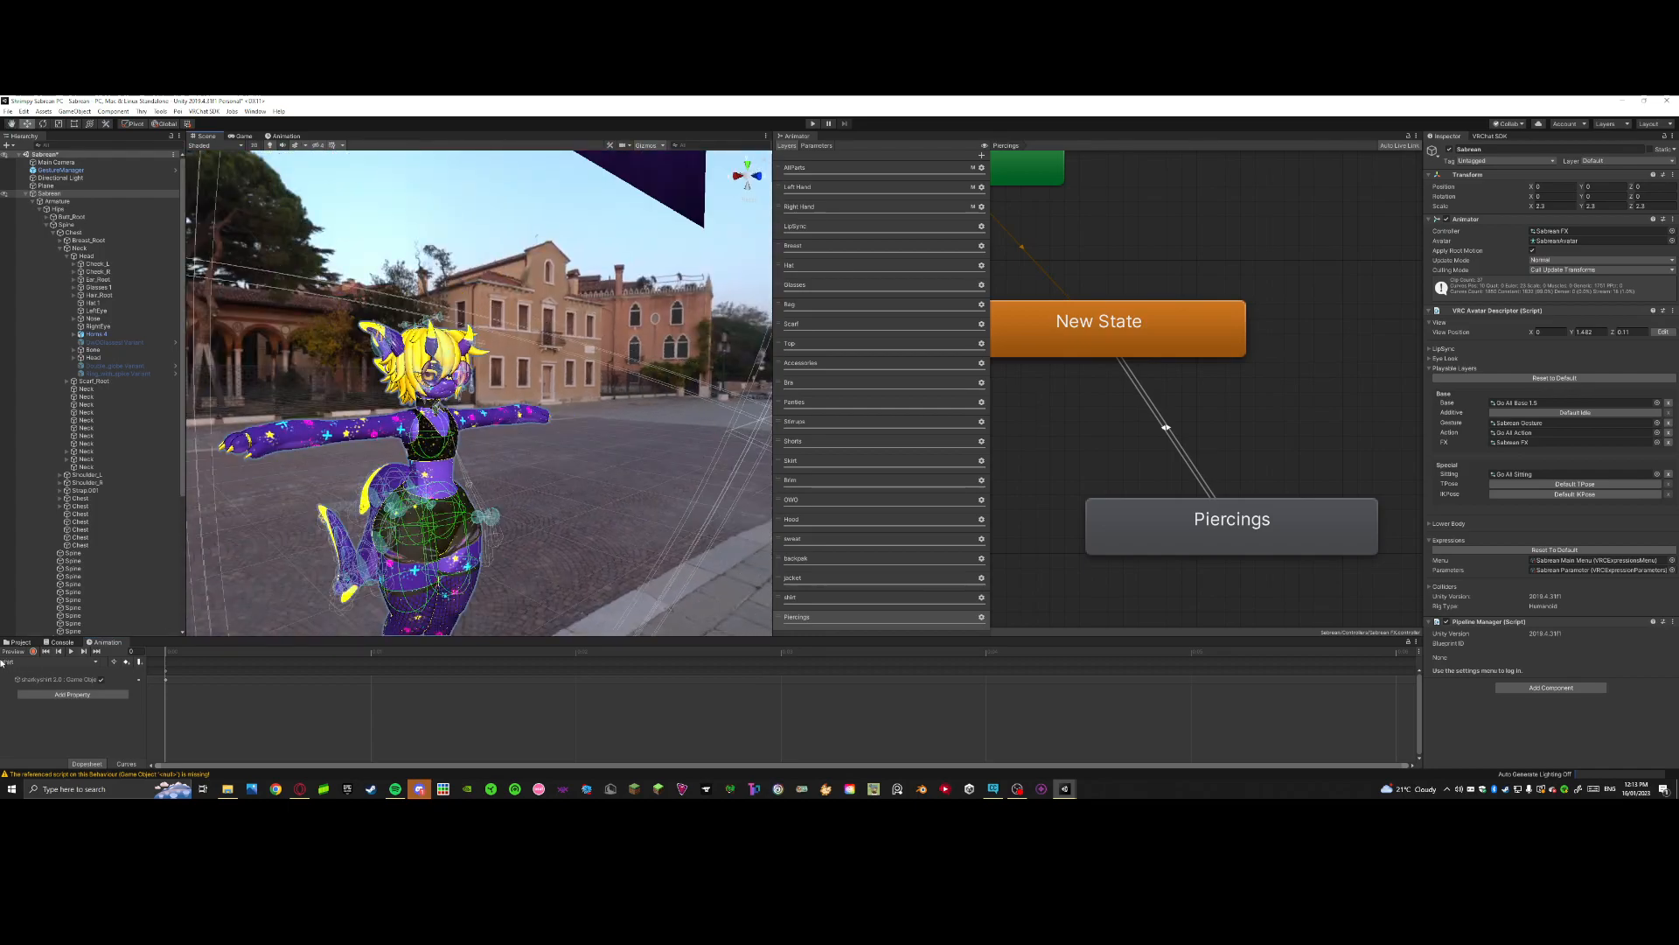
pyautogui.click(12, 652)
pyautogui.scroll(-3, 289, 455)
pyautogui.keyDown('alt'); pyautogui.moveTo(289, 455); pyautogui.dragTo(470, 511); pyautogui.keyUp('alt')
pyautogui.scroll(4, 535, 447)
pyautogui.scroll(-3, 394, 491)
pyautogui.scroll(-2, 591, 457)
pyautogui.scroll(-2, 363, 472)
pyautogui.click(13, 651)
pyautogui.scroll(3, 376, 512)
pyautogui.scroll(-4, 604, 527)
pyautogui.scroll(4, 599, 480)
pyautogui.scroll(-4, 470, 512)
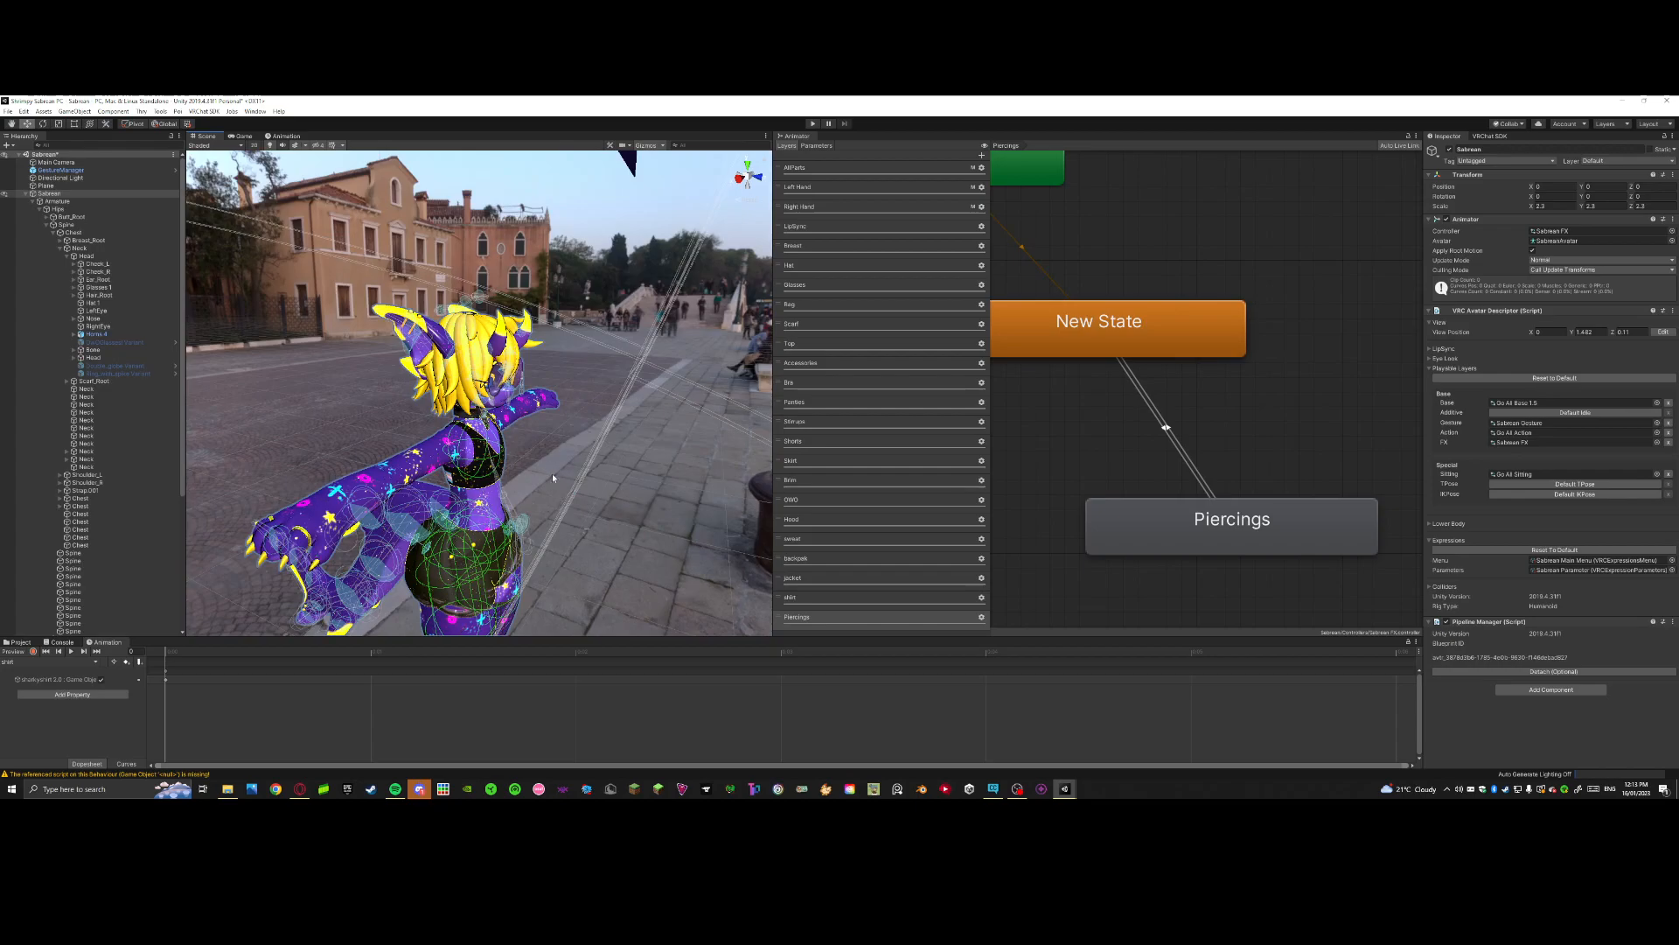
# Step: Record the Shark_Parts mesh's Remove BackFin and Remove ArmFins blendshapes at 100 in the shirt clip
pyautogui.keyDown('alt'); pyautogui.moveTo(422, 569); pyautogui.dragTo(341, 516); pyautogui.keyUp('alt')
pyautogui.scroll(5, 470, 598)
pyautogui.scroll(-4, 342, 516)
pyautogui.click(452, 416)
pyautogui.scroll(-4, 81, 561)
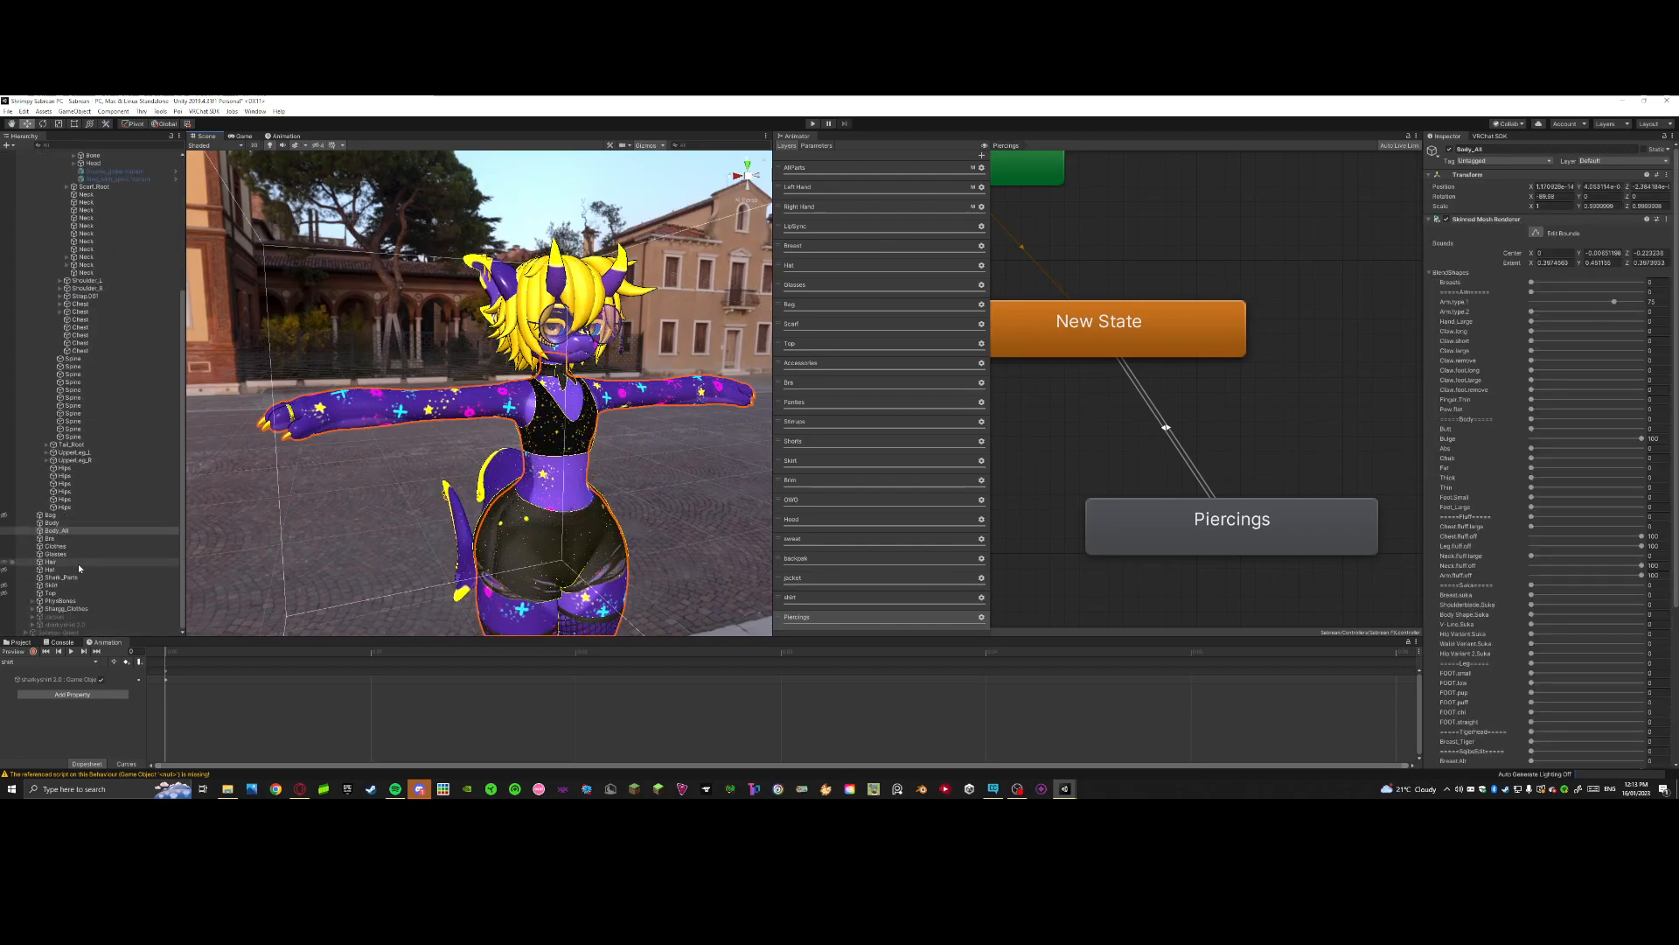
pyautogui.click(70, 569)
pyautogui.click(74, 577)
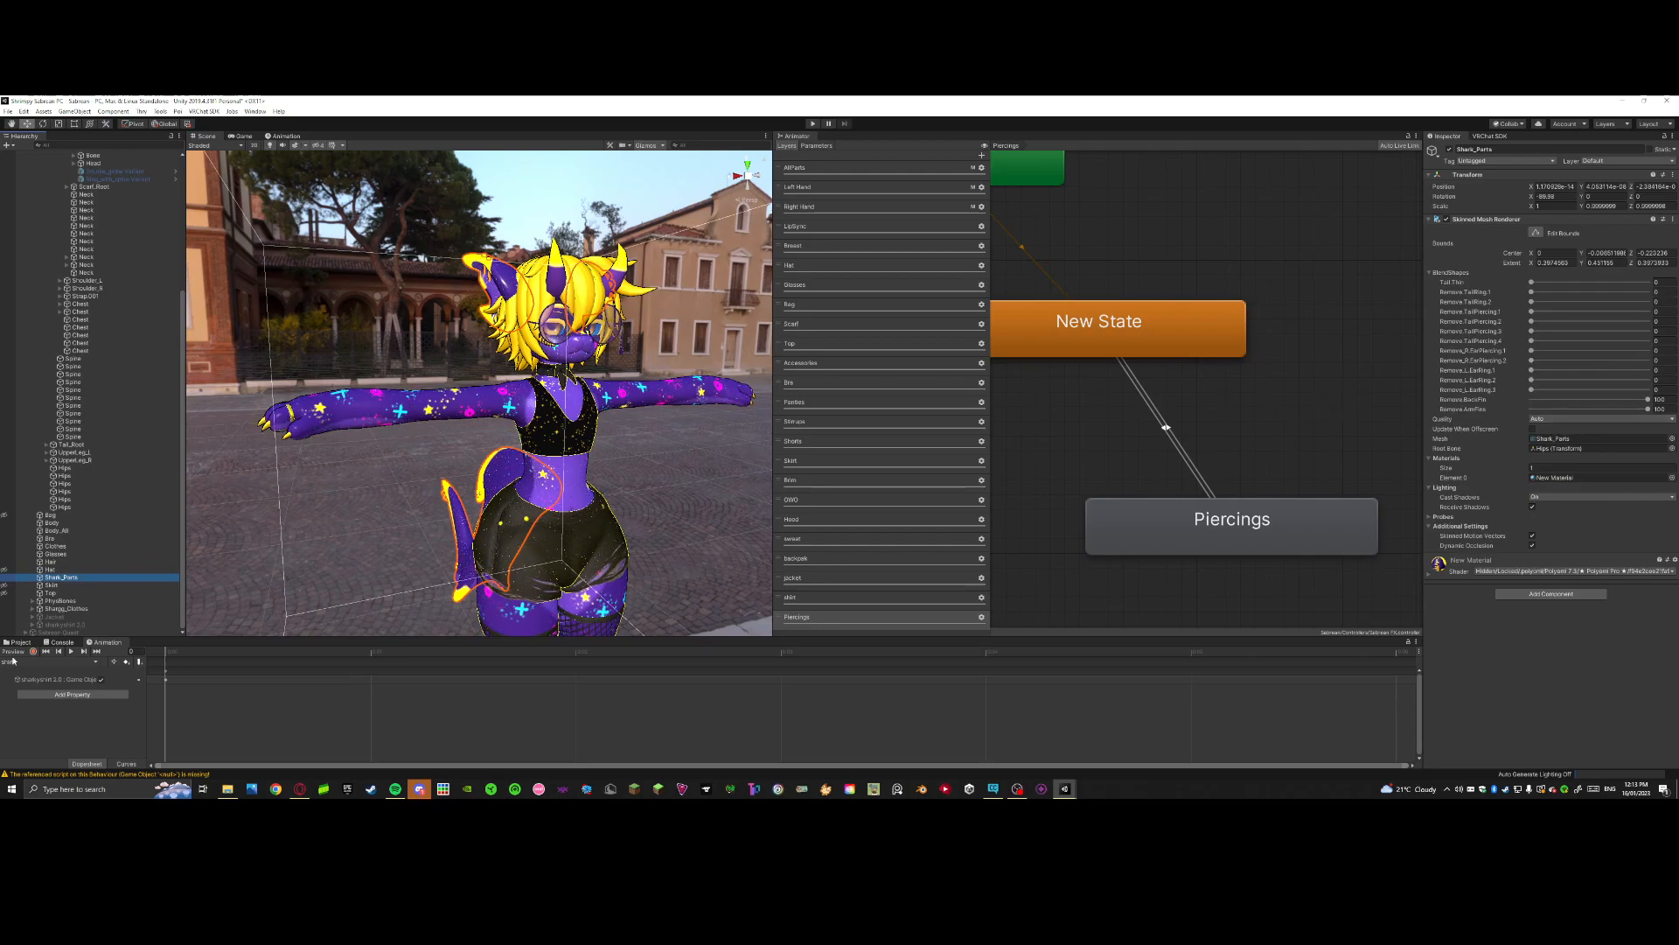
pyautogui.click(32, 652)
pyautogui.moveTo(1596, 400); pyautogui.dragTo(1658, 408)
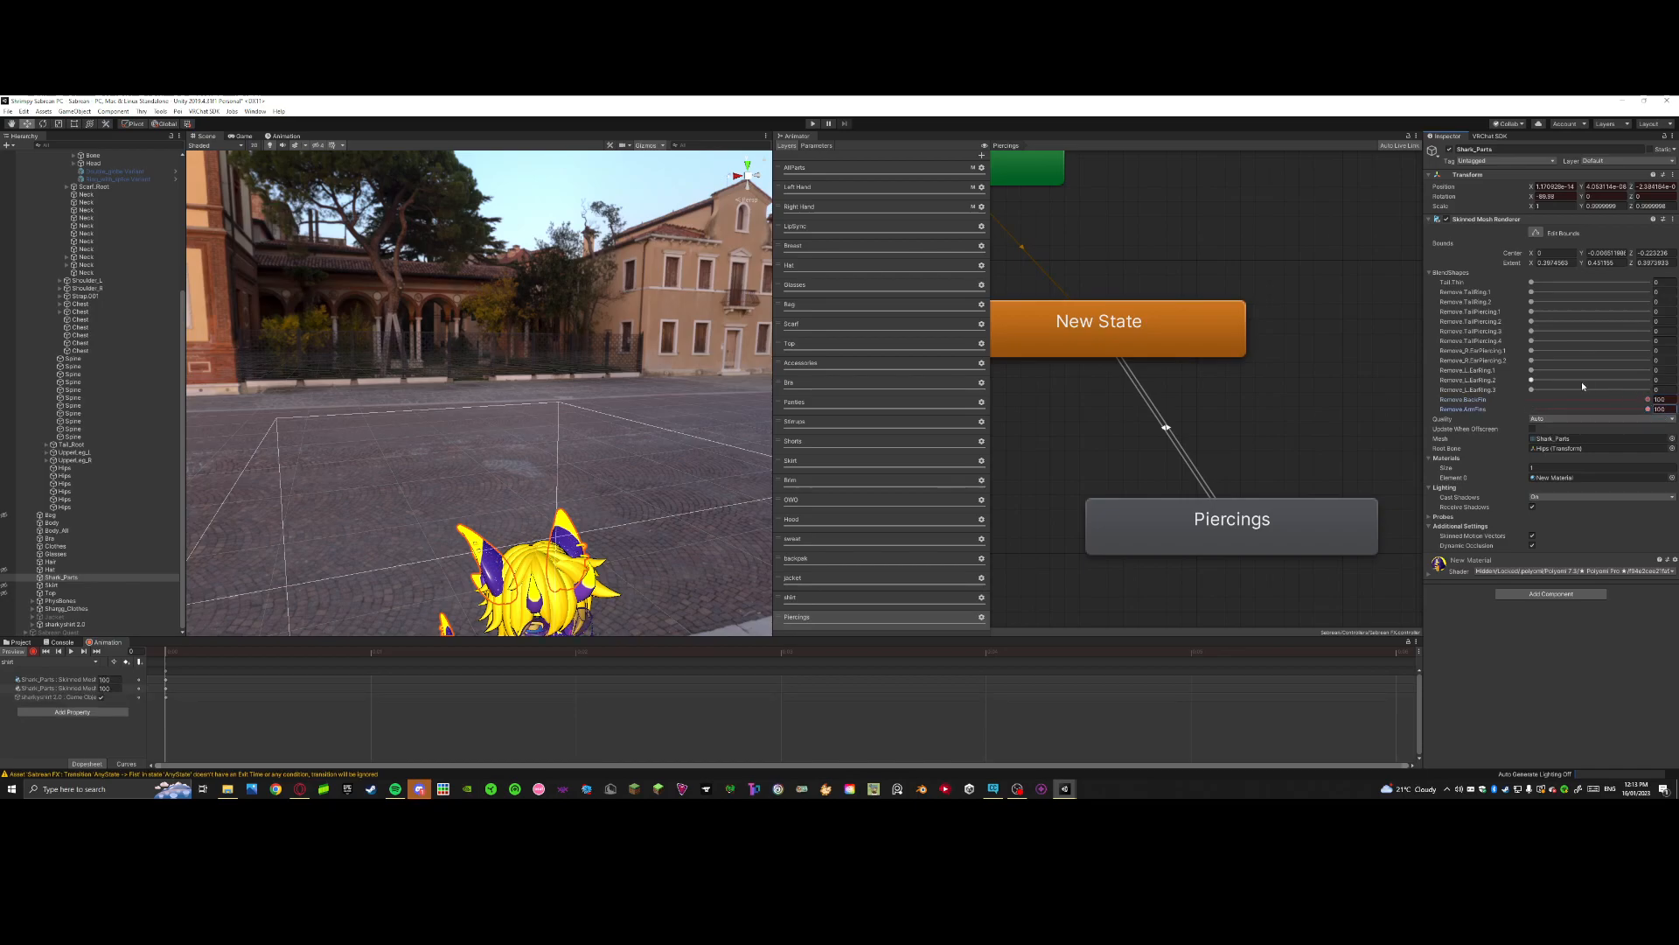
# Step: Preview the shirt clip and check the avatar's back and arms for fins poking through the shirt
pyautogui.click(13, 654)
pyautogui.click(12, 653)
pyautogui.scroll(-4, 516, 538)
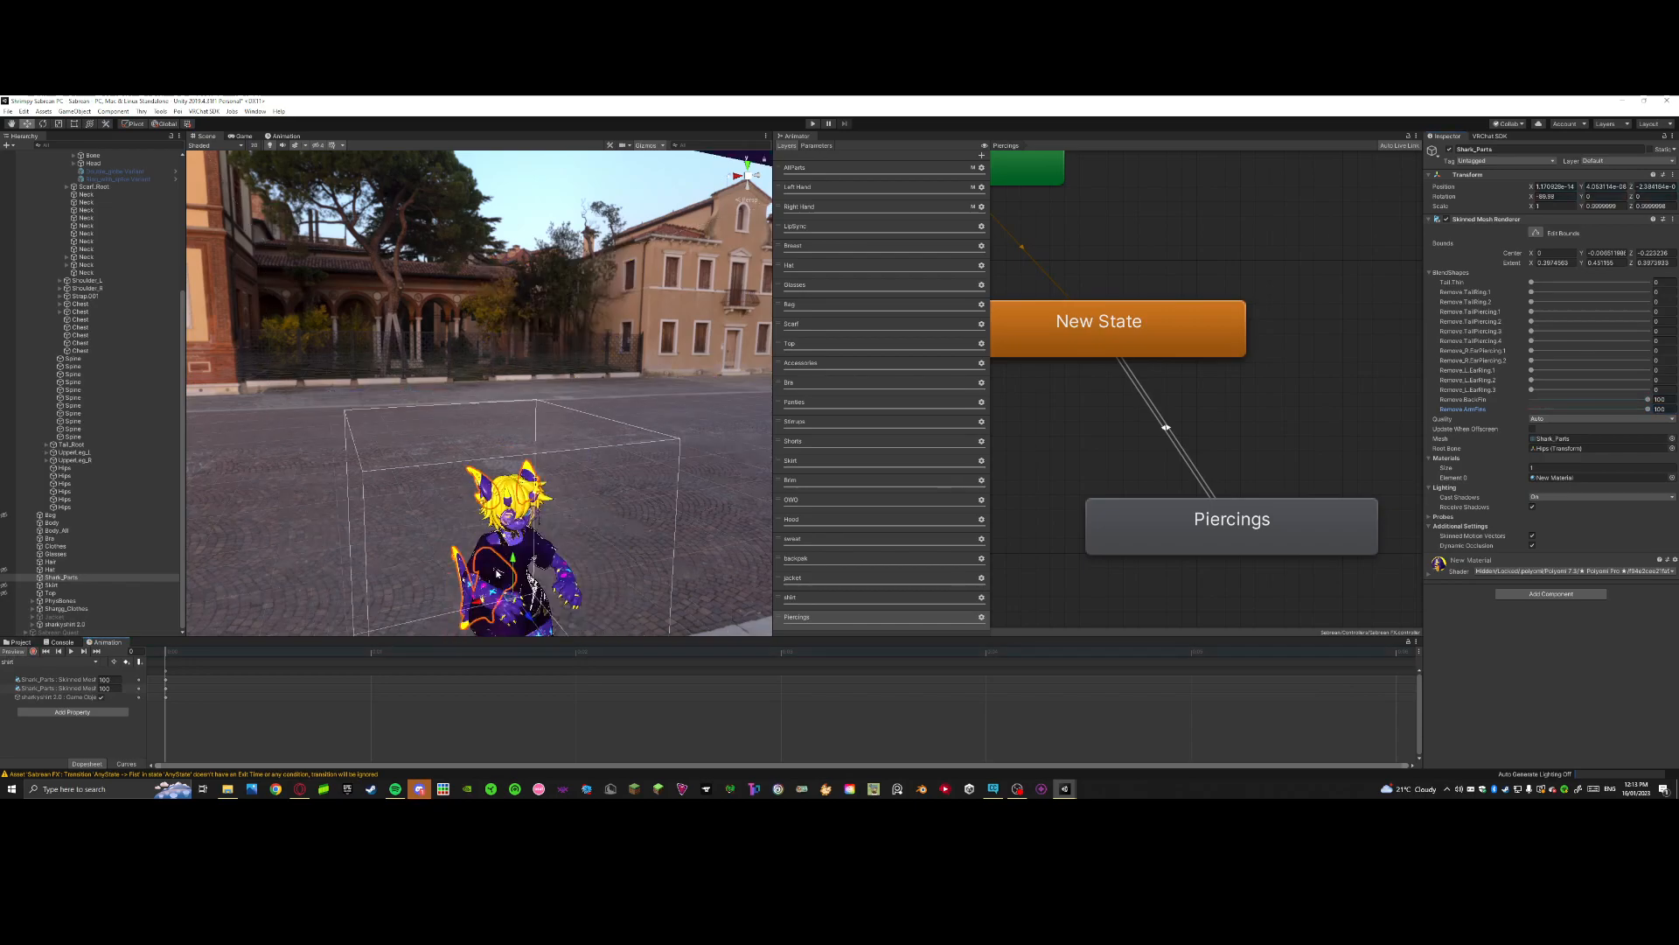
pyautogui.moveTo(515, 535); pyautogui.dragTo(525, 581, button='right')
pyautogui.scroll(5, 434, 555)
pyautogui.moveTo(435, 554); pyautogui.dragTo(753, 562, button='right')
pyautogui.scroll(2, 516, 564)
pyautogui.moveTo(516, 564); pyautogui.dragTo(398, 562, button='right')
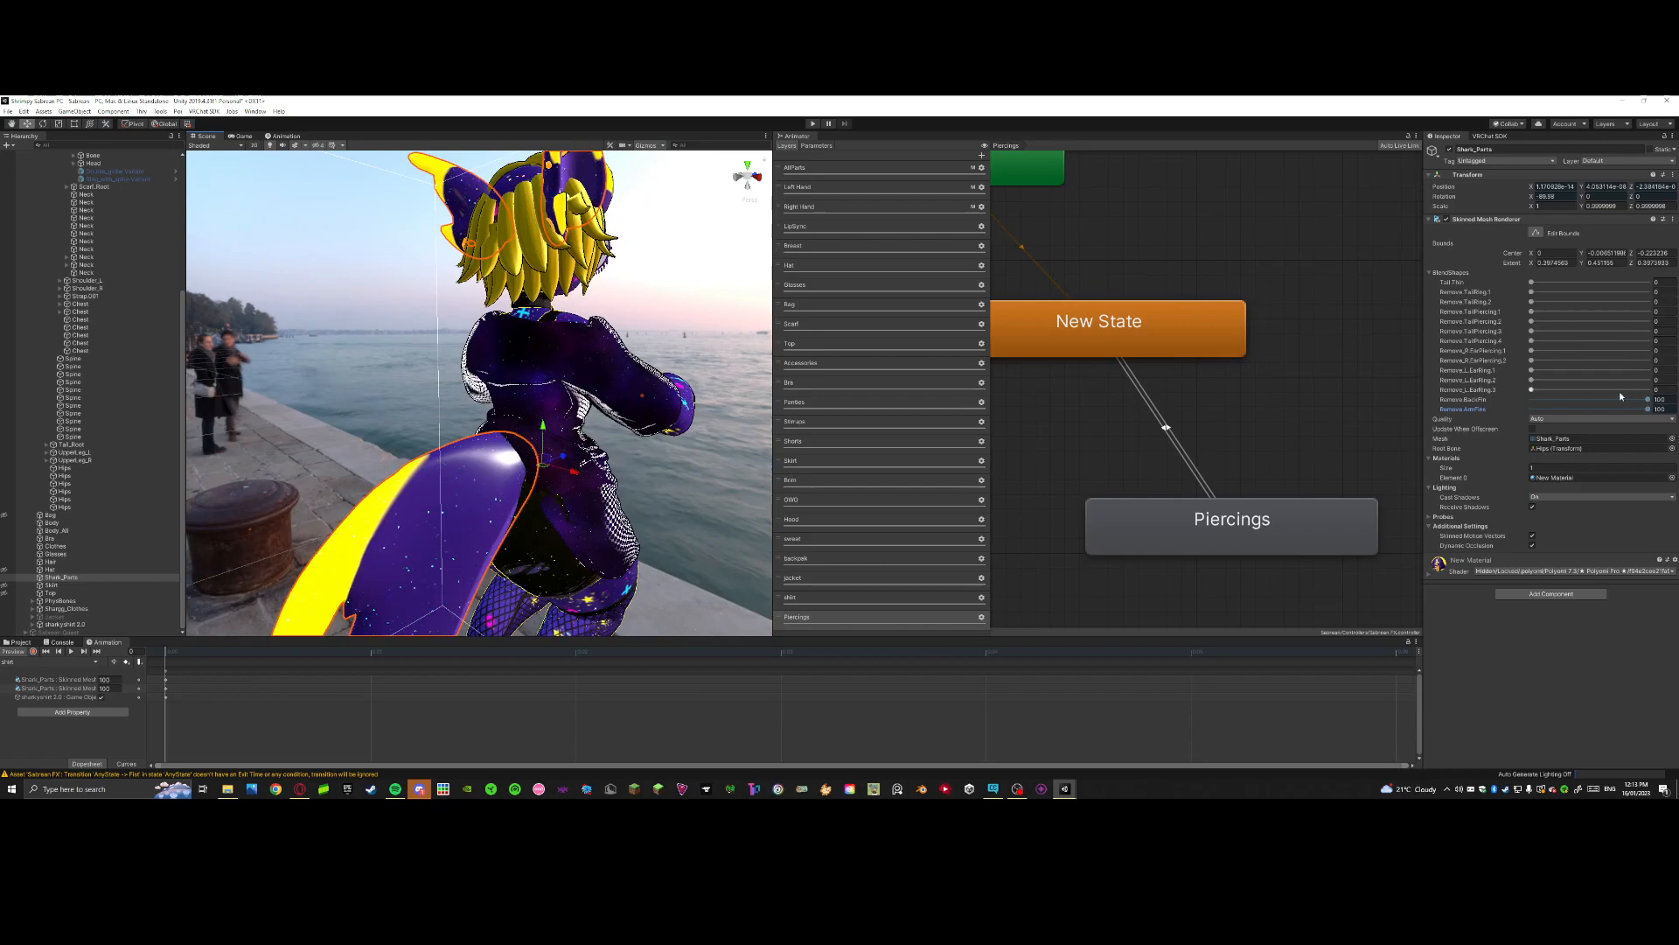
pyautogui.click(12, 653)
# Step: Select the GestureManager object, enter play mode and show the avatar in the Scene view
pyautogui.scroll(-5, 490, 569)
pyautogui.moveTo(490, 569); pyautogui.dragTo(295, 558, button='right')
pyautogui.scroll(4, 517, 543)
pyautogui.press('f')
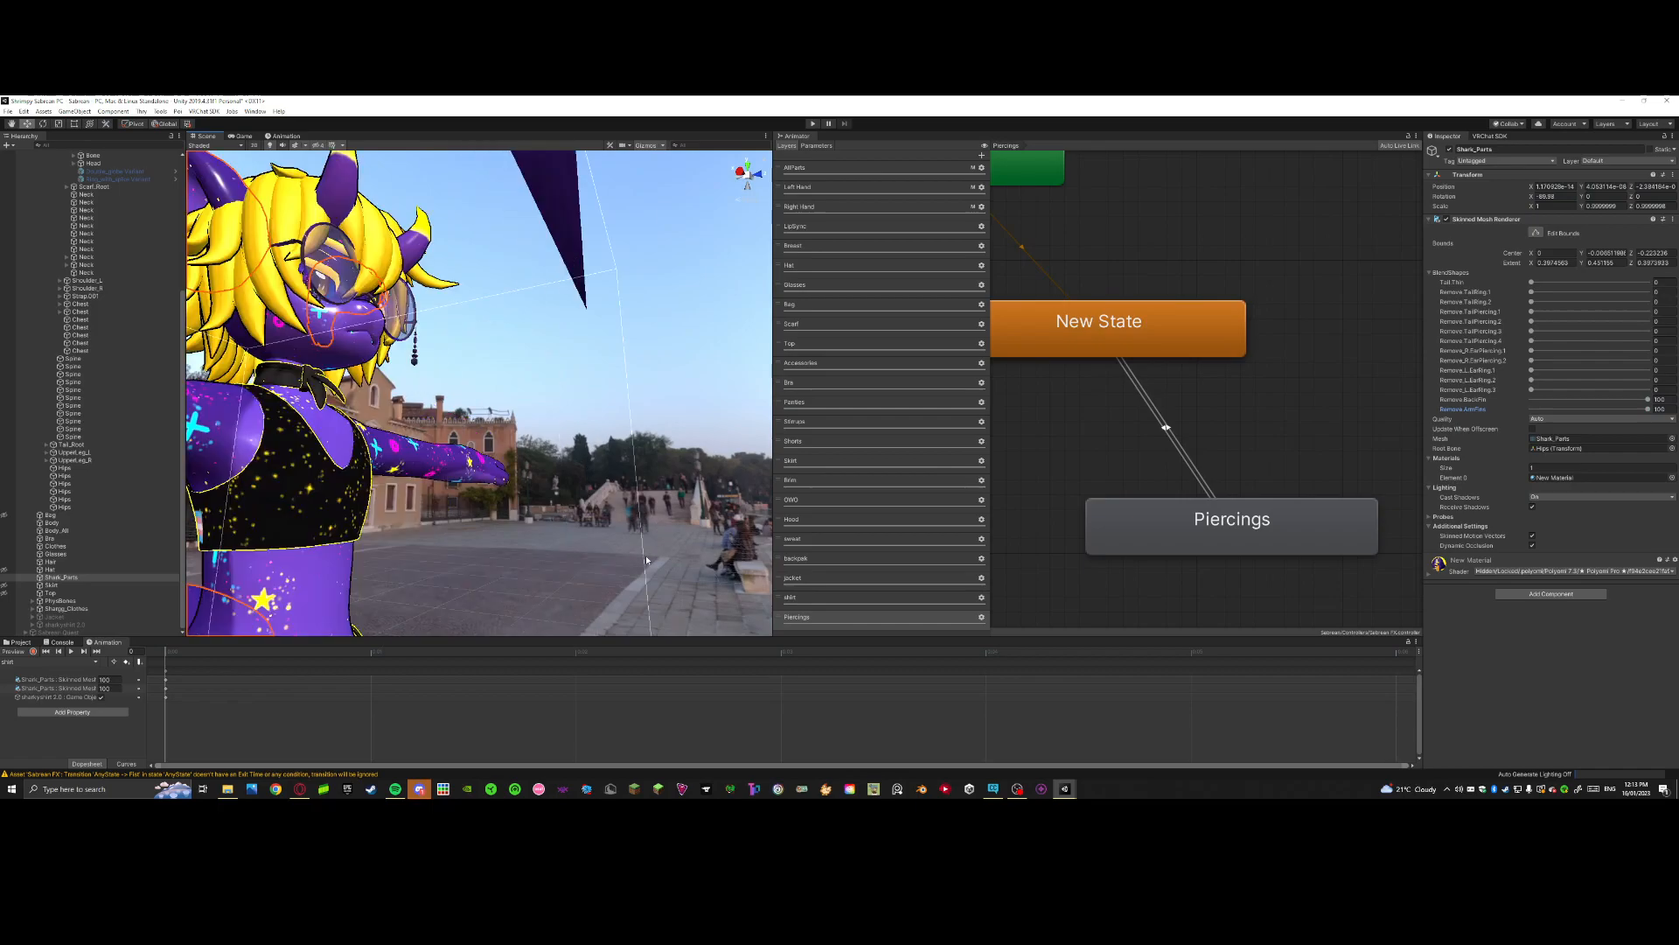
pyautogui.moveTo(442, 518); pyautogui.dragTo(487, 523, button='right')
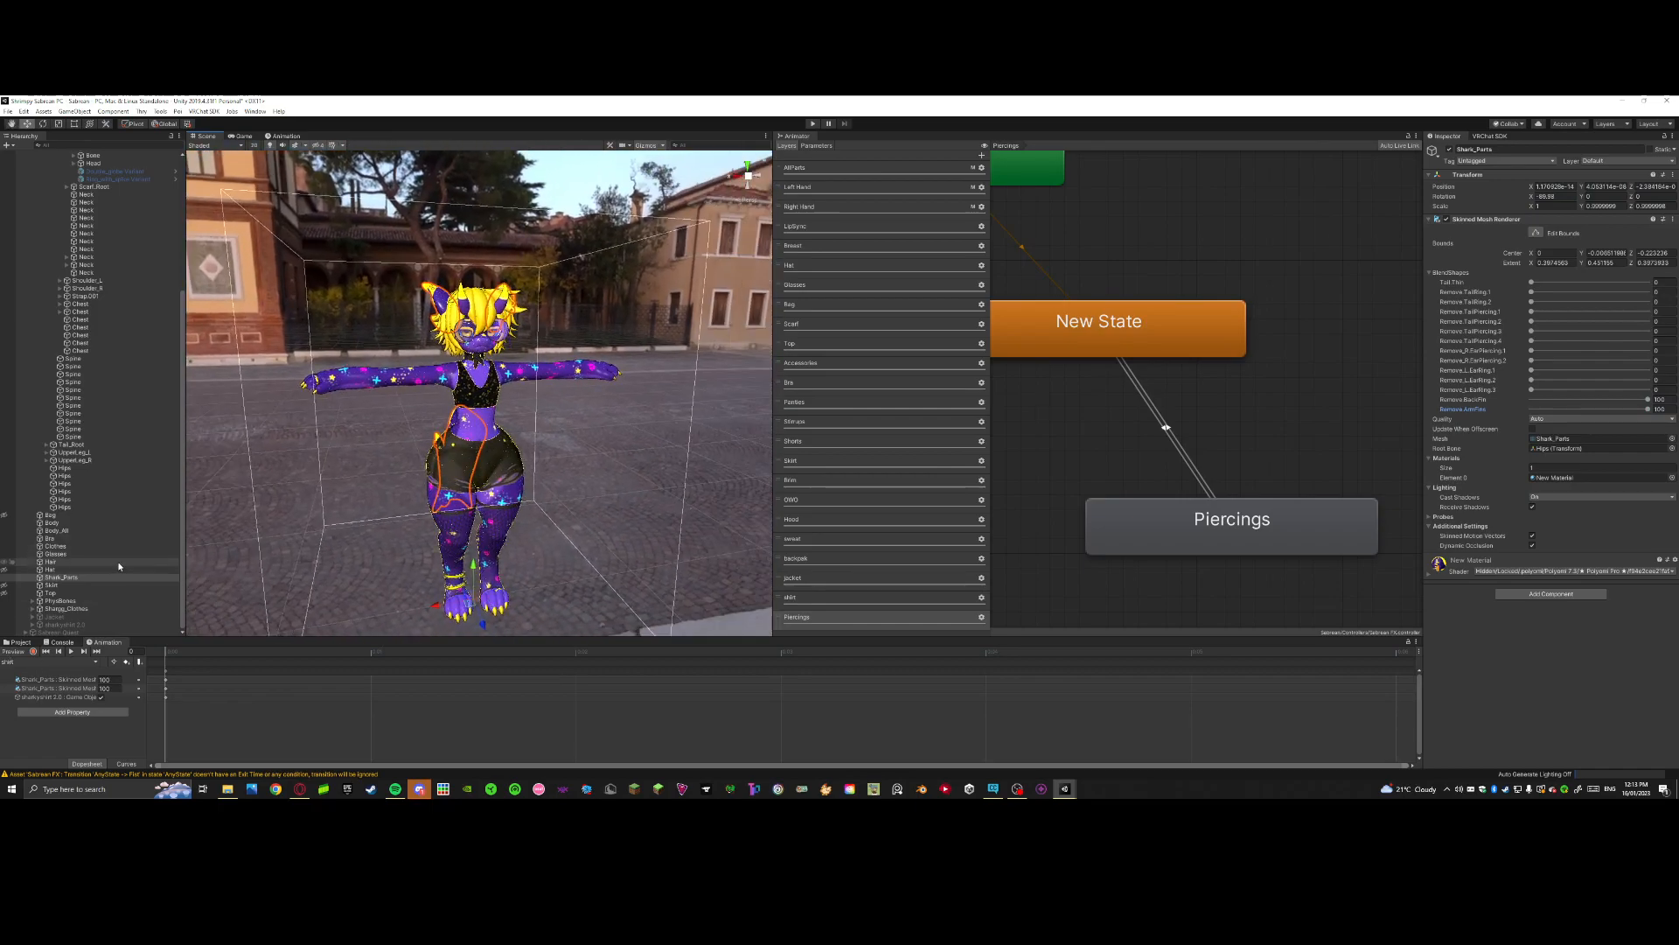
pyautogui.scroll(10, 87, 560)
pyautogui.click(60, 171)
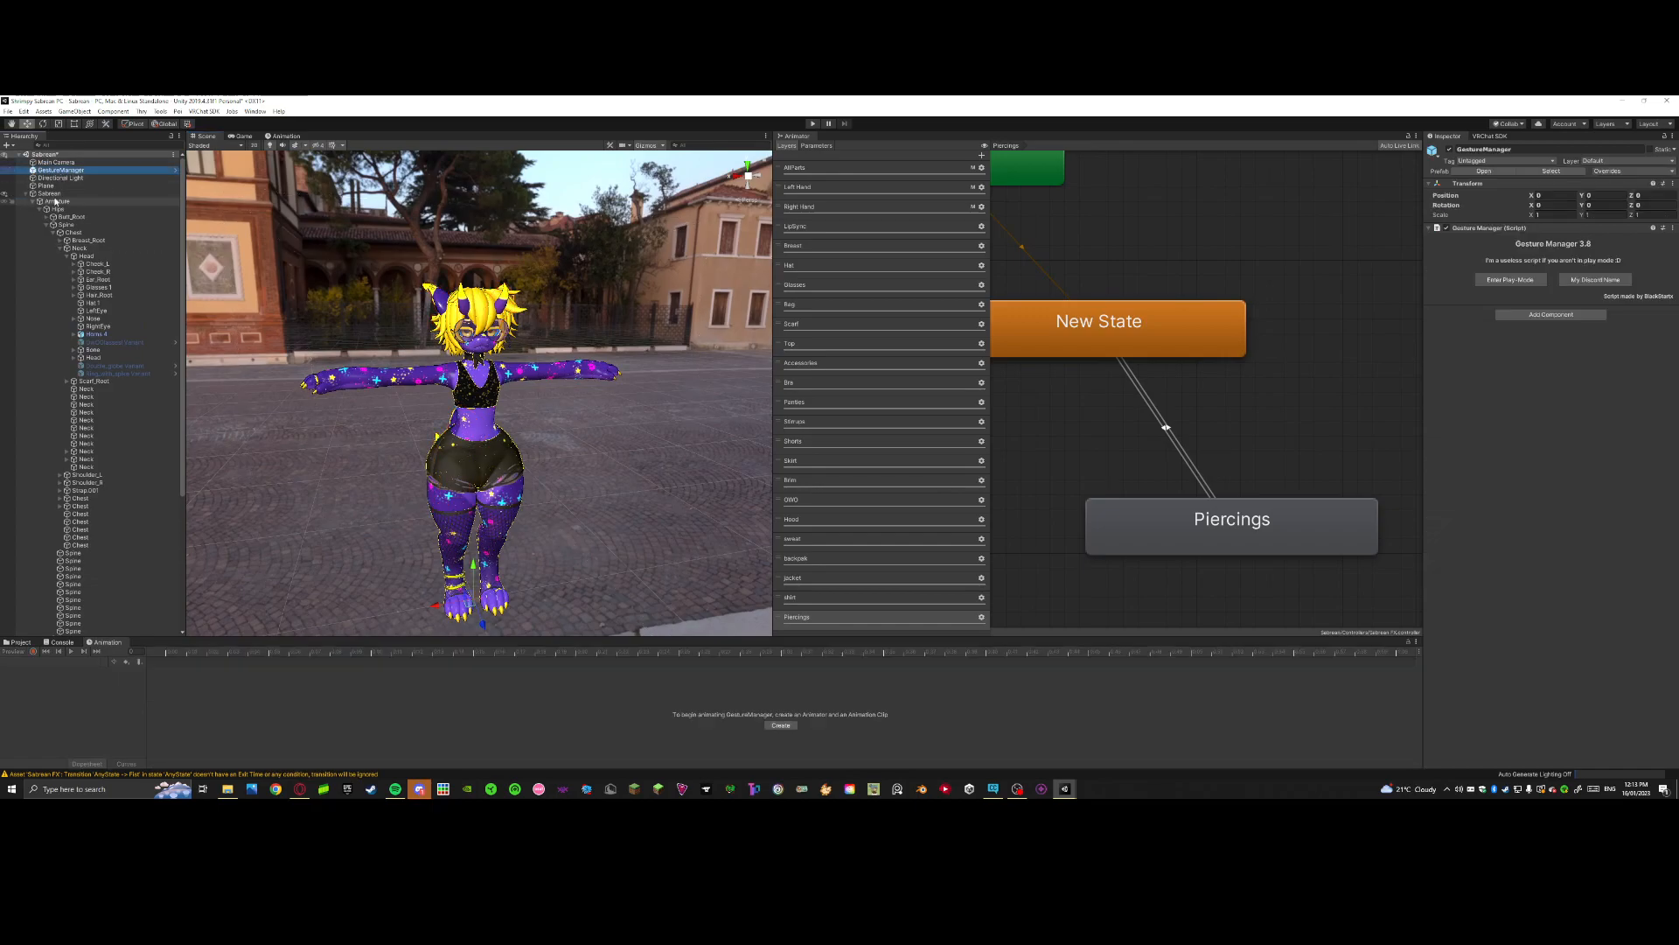
pyautogui.click(1517, 279)
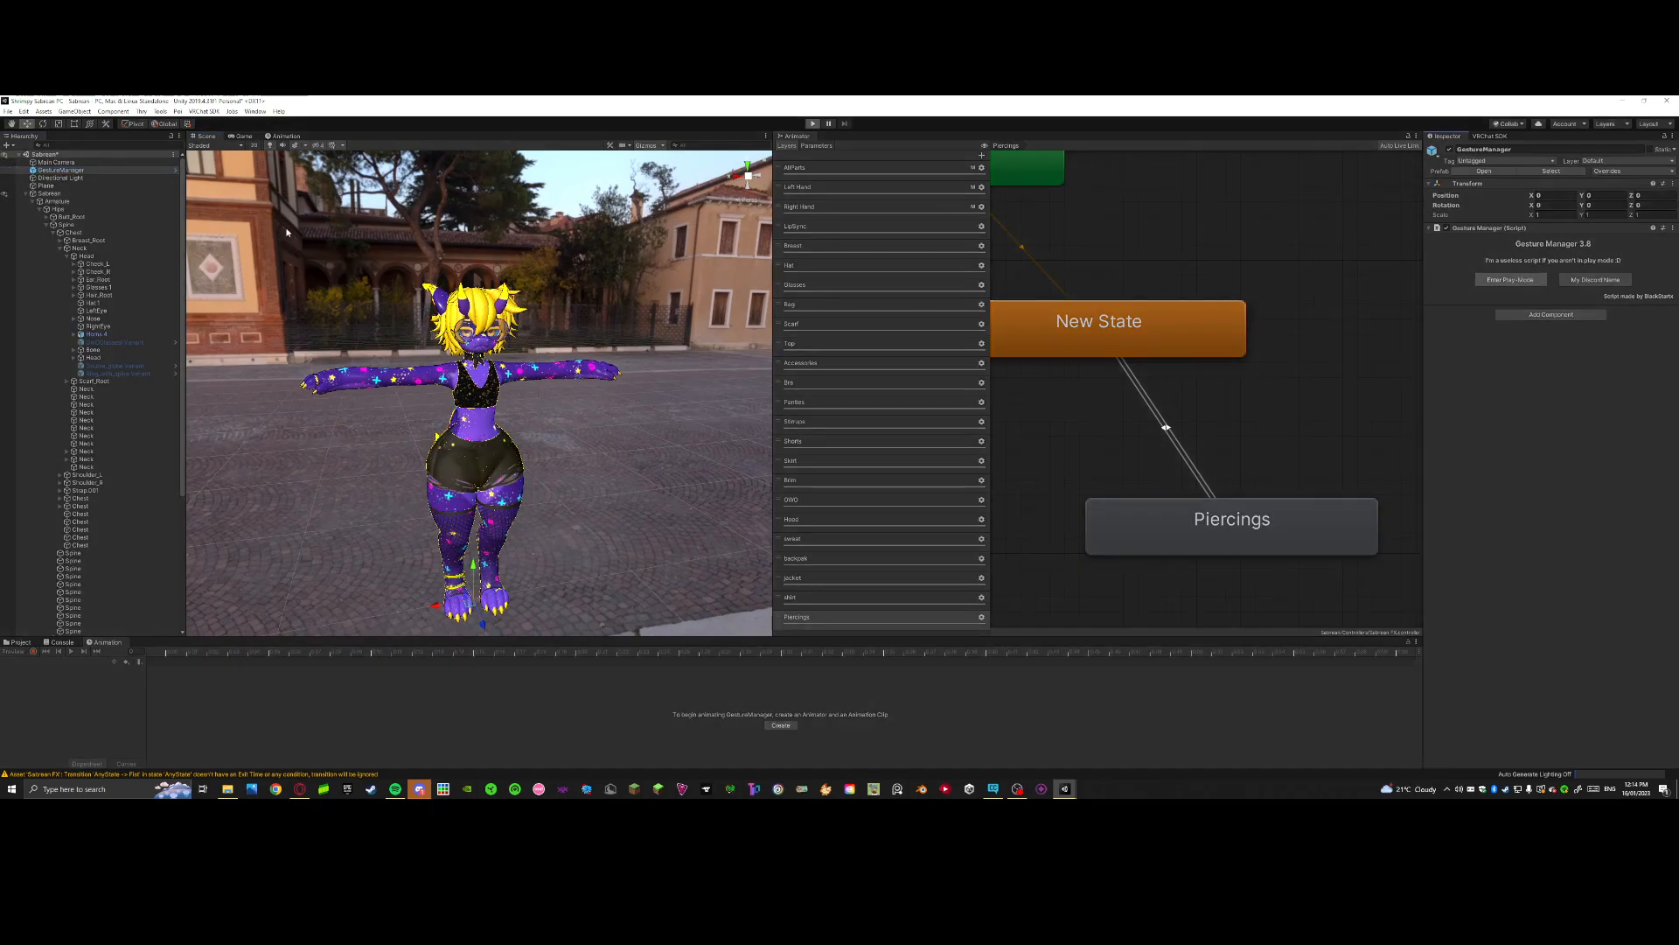
pyautogui.click(206, 145)
pyautogui.click(209, 138)
pyautogui.click(207, 138)
# Step: Open the clothing submenu containing the Shirt toggle from the avatar's expressions in the radial menu
pyautogui.scroll(6, 528, 383)
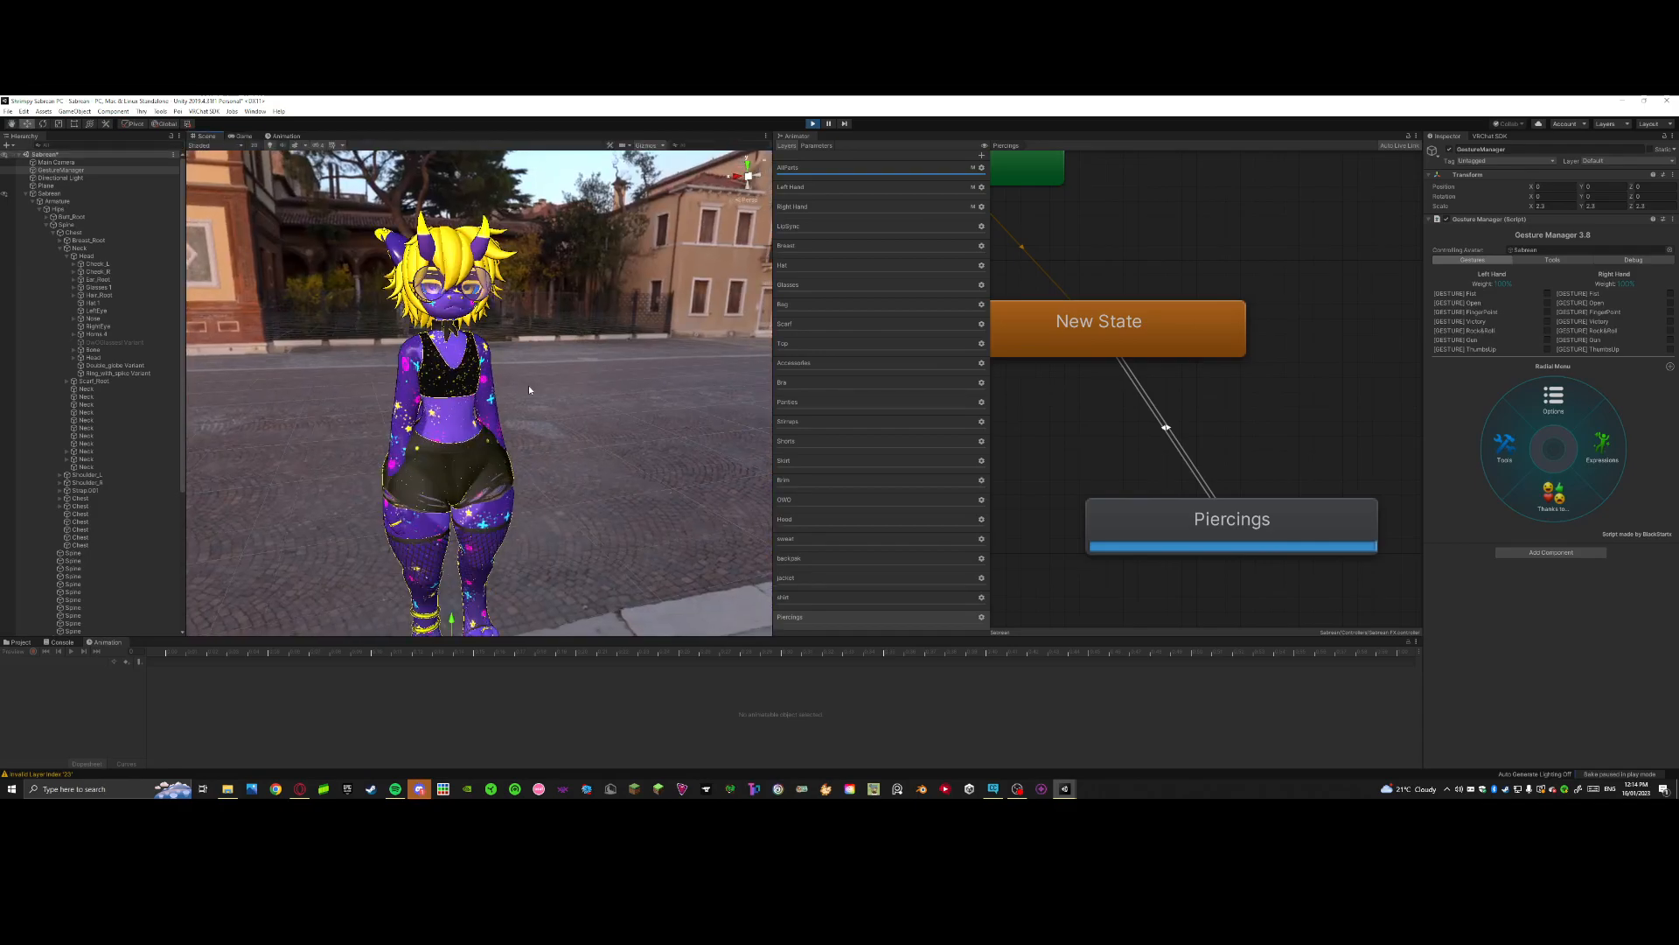
pyautogui.scroll(-5, 582, 366)
pyautogui.moveTo(582, 366); pyautogui.dragTo(503, 363, button='right')
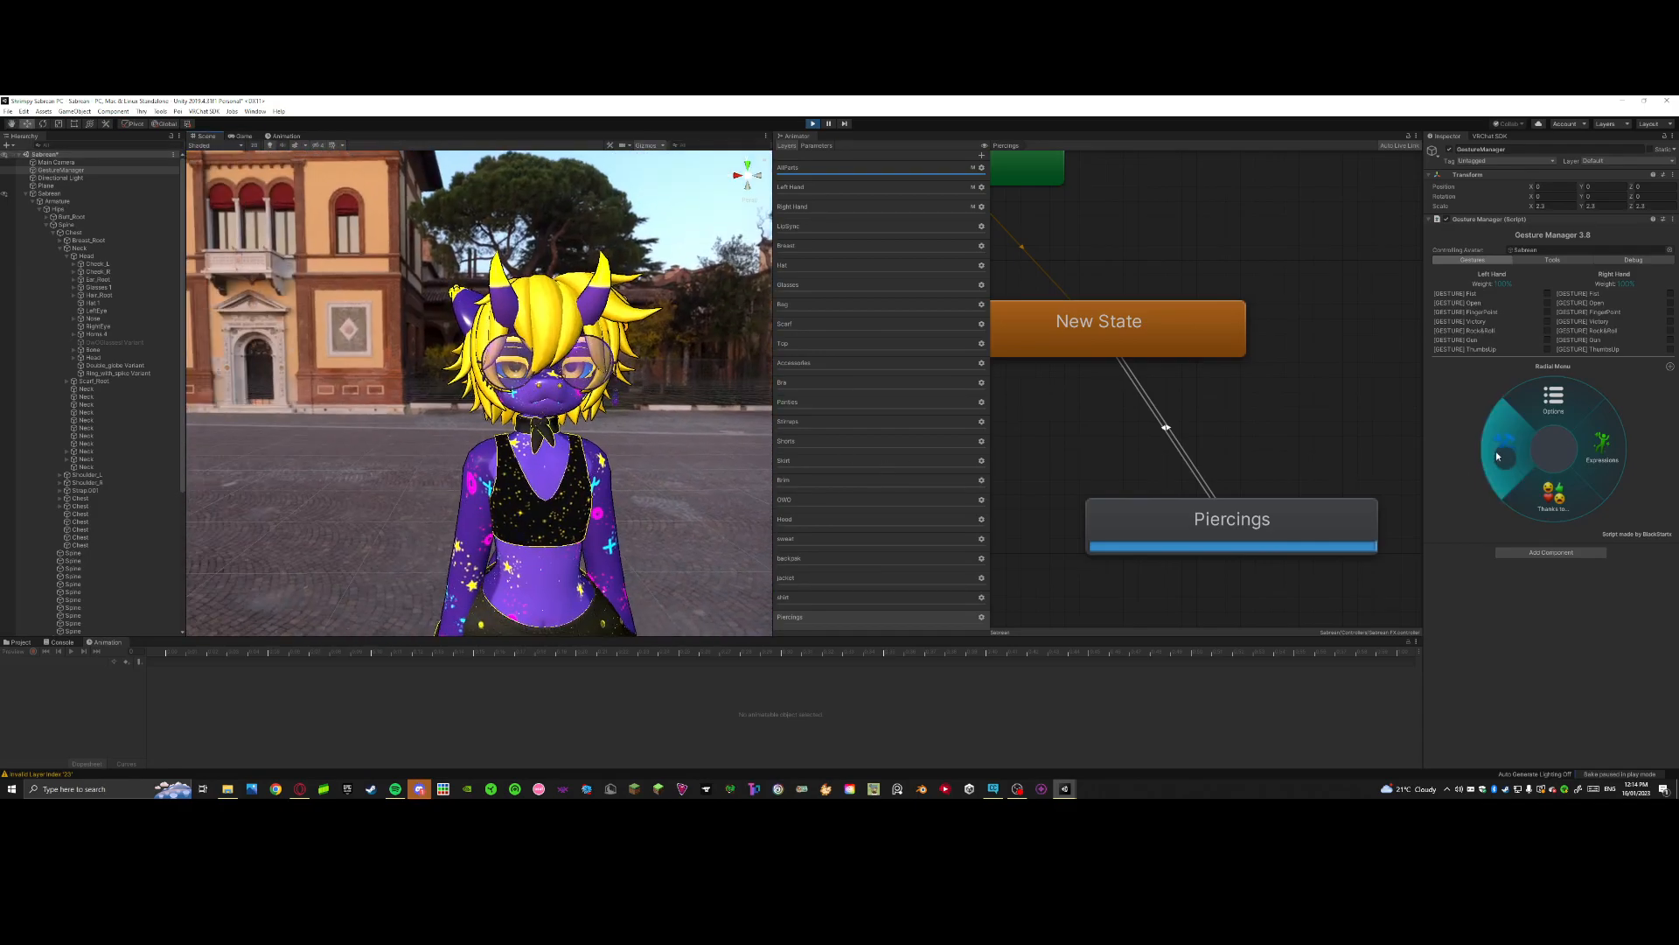
pyautogui.click(1592, 455)
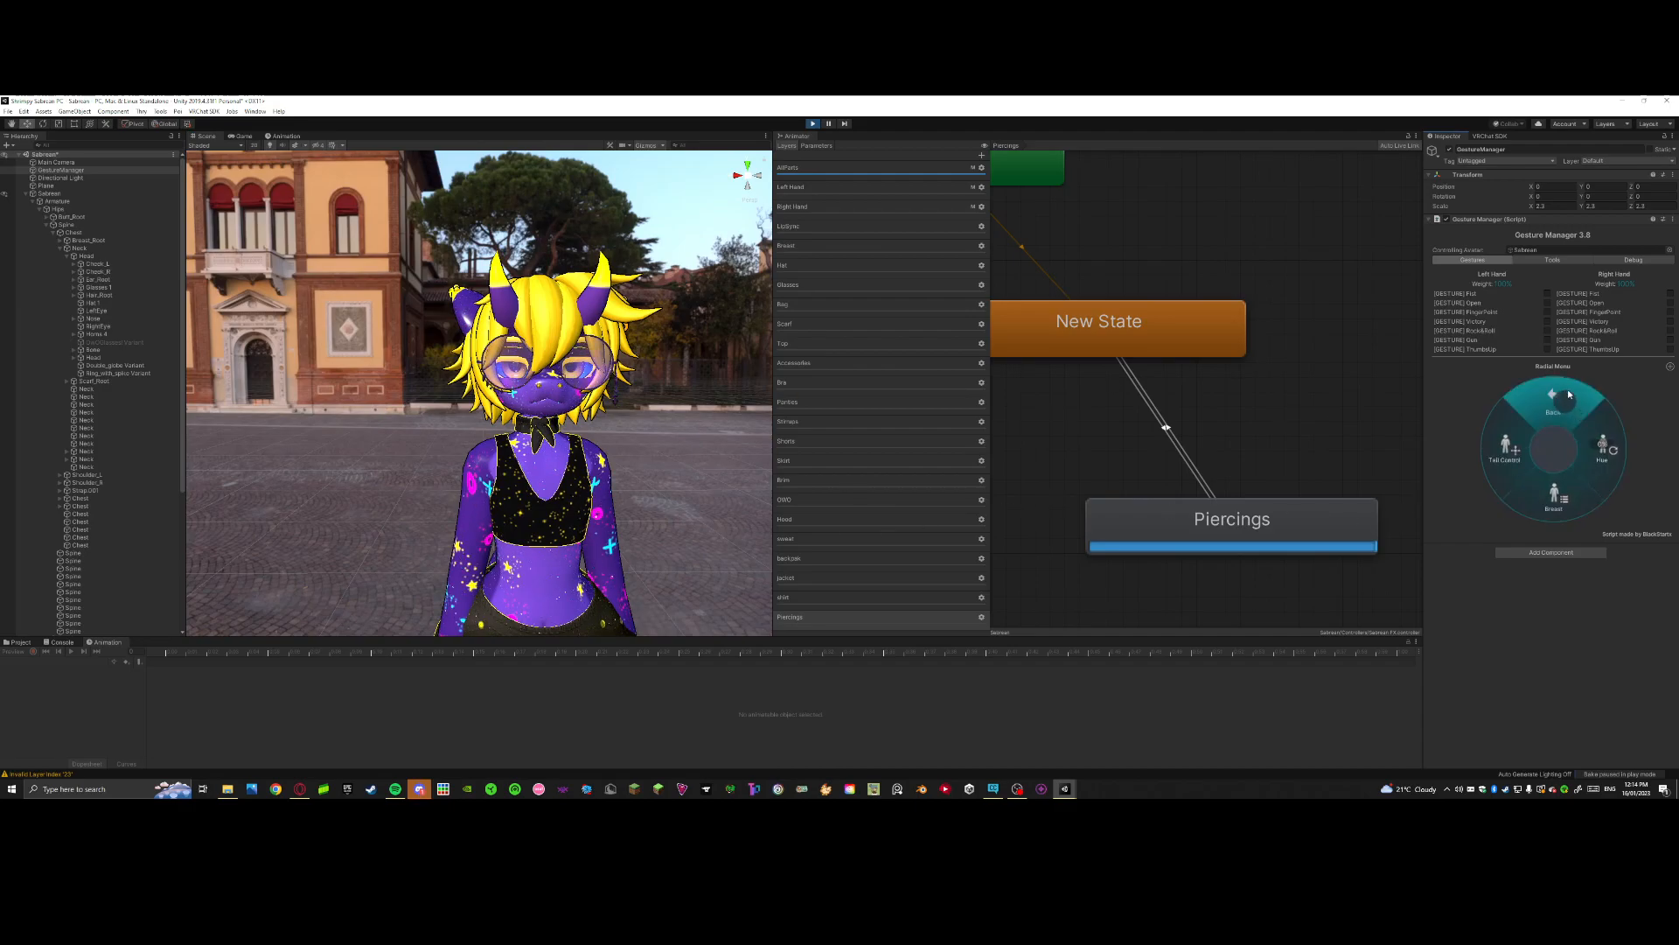
pyautogui.click(1606, 473)
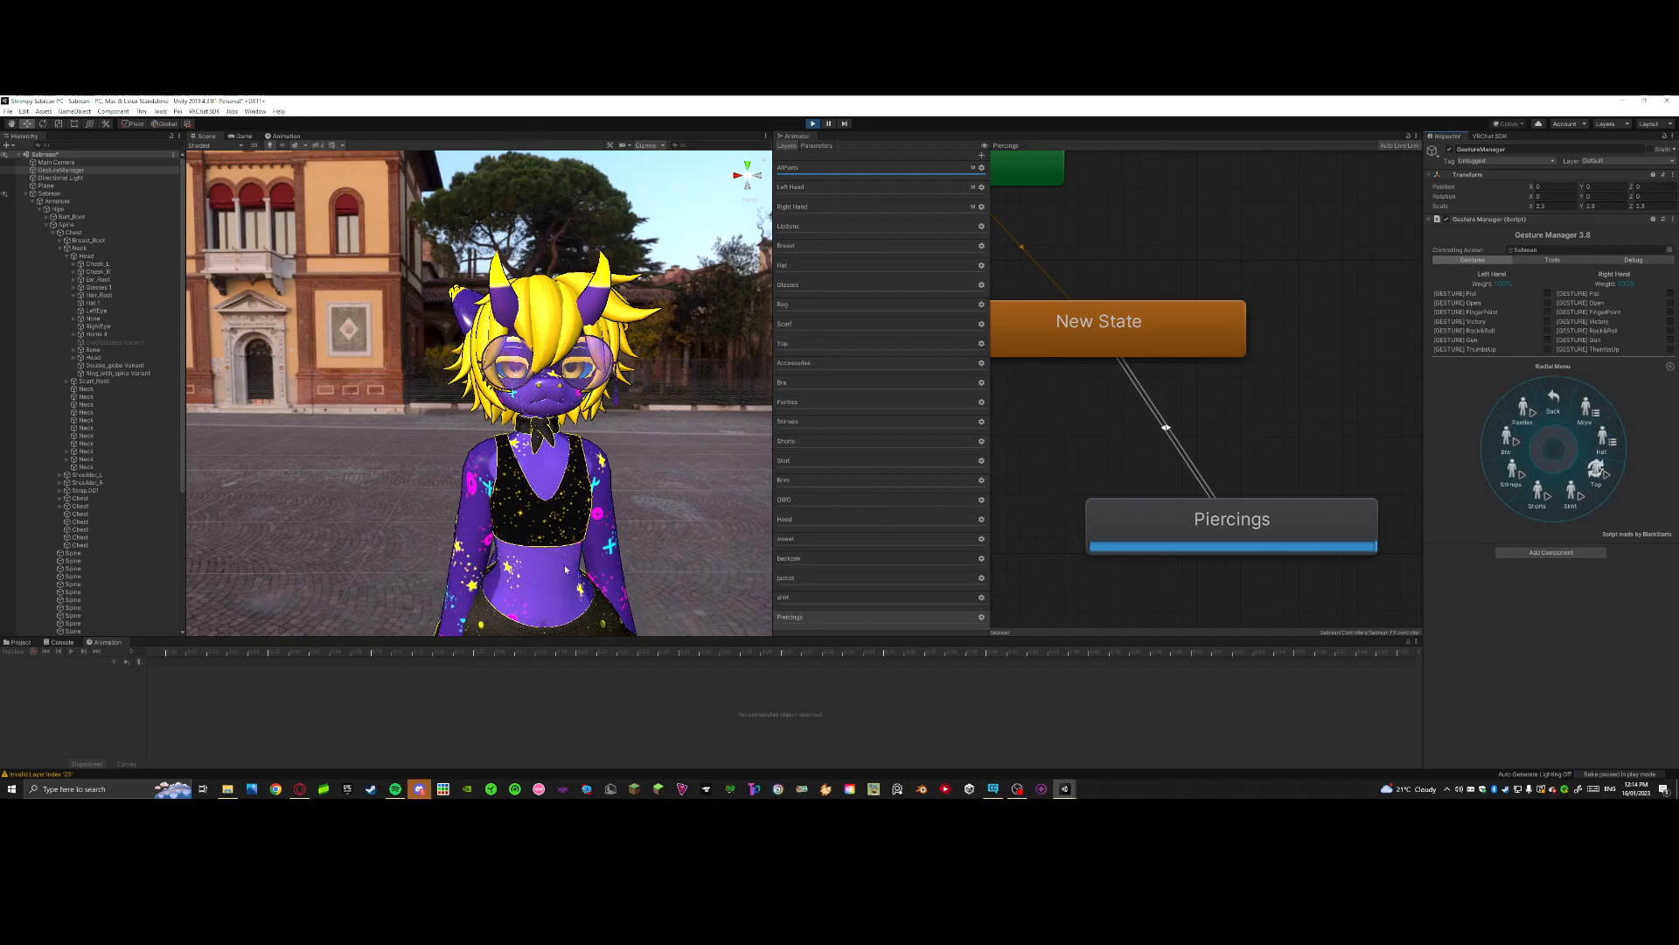
pyautogui.moveTo(526, 477); pyautogui.dragTo(376, 502, button='right')
pyautogui.scroll(4, 376, 502)
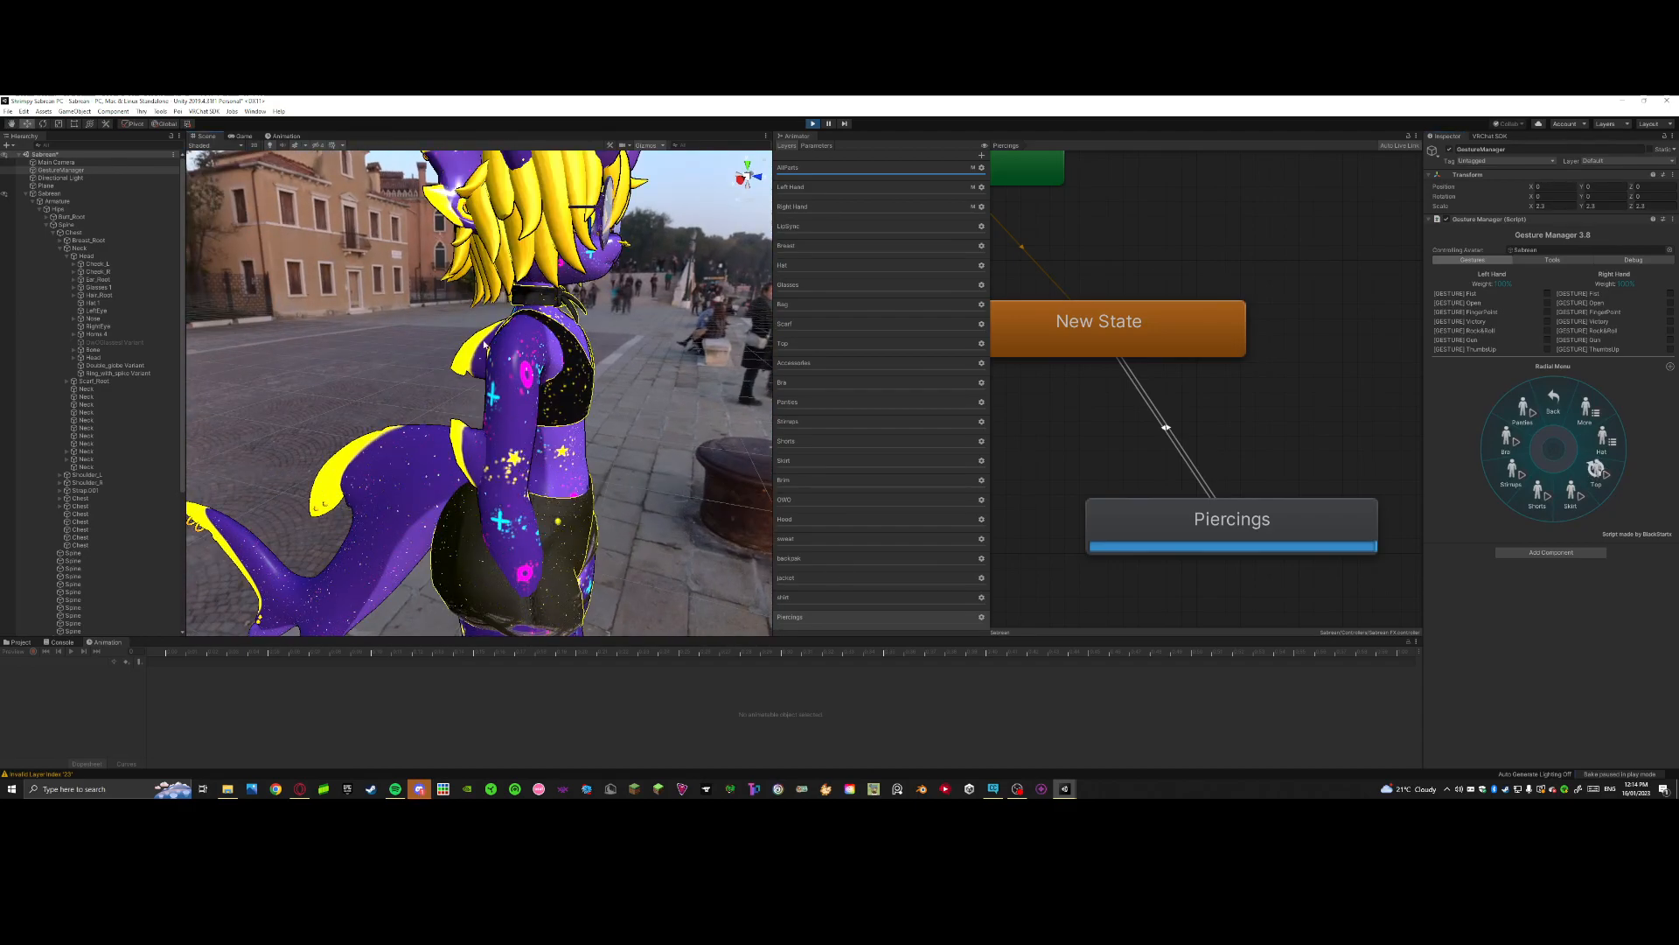
pyautogui.click(1620, 422)
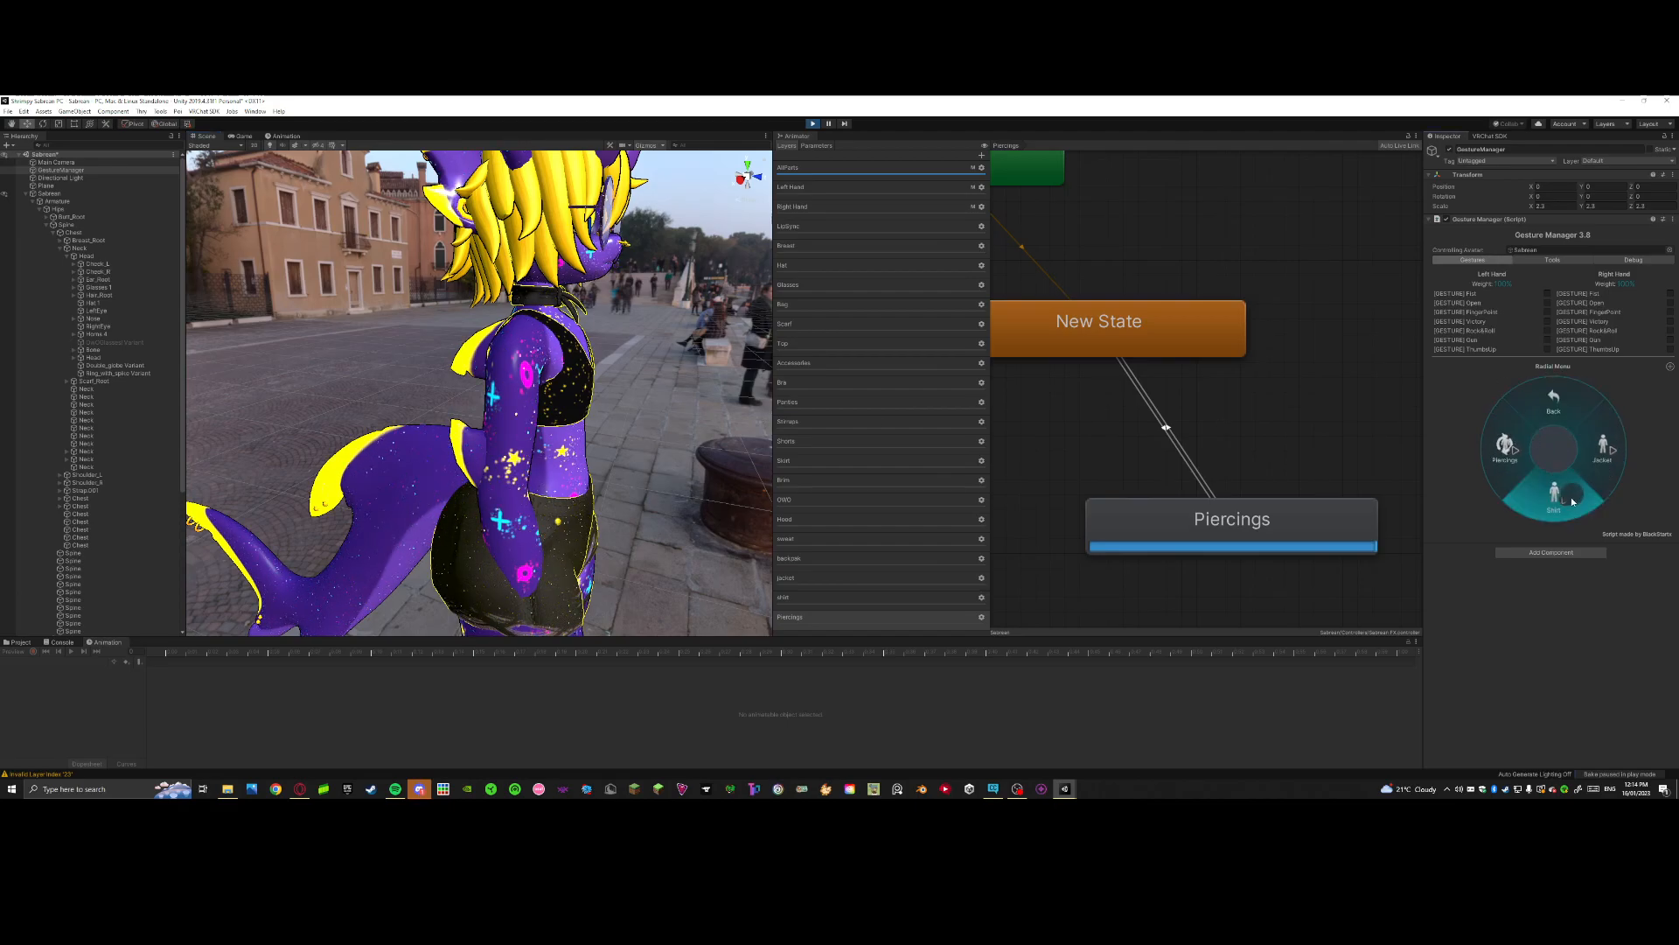
# Step: Toggle the shirt on and off while checking the avatar from behind, then return to the radial menu's main page
pyautogui.click(1554, 492)
pyautogui.moveTo(629, 463); pyautogui.dragTo(504, 484, button='right')
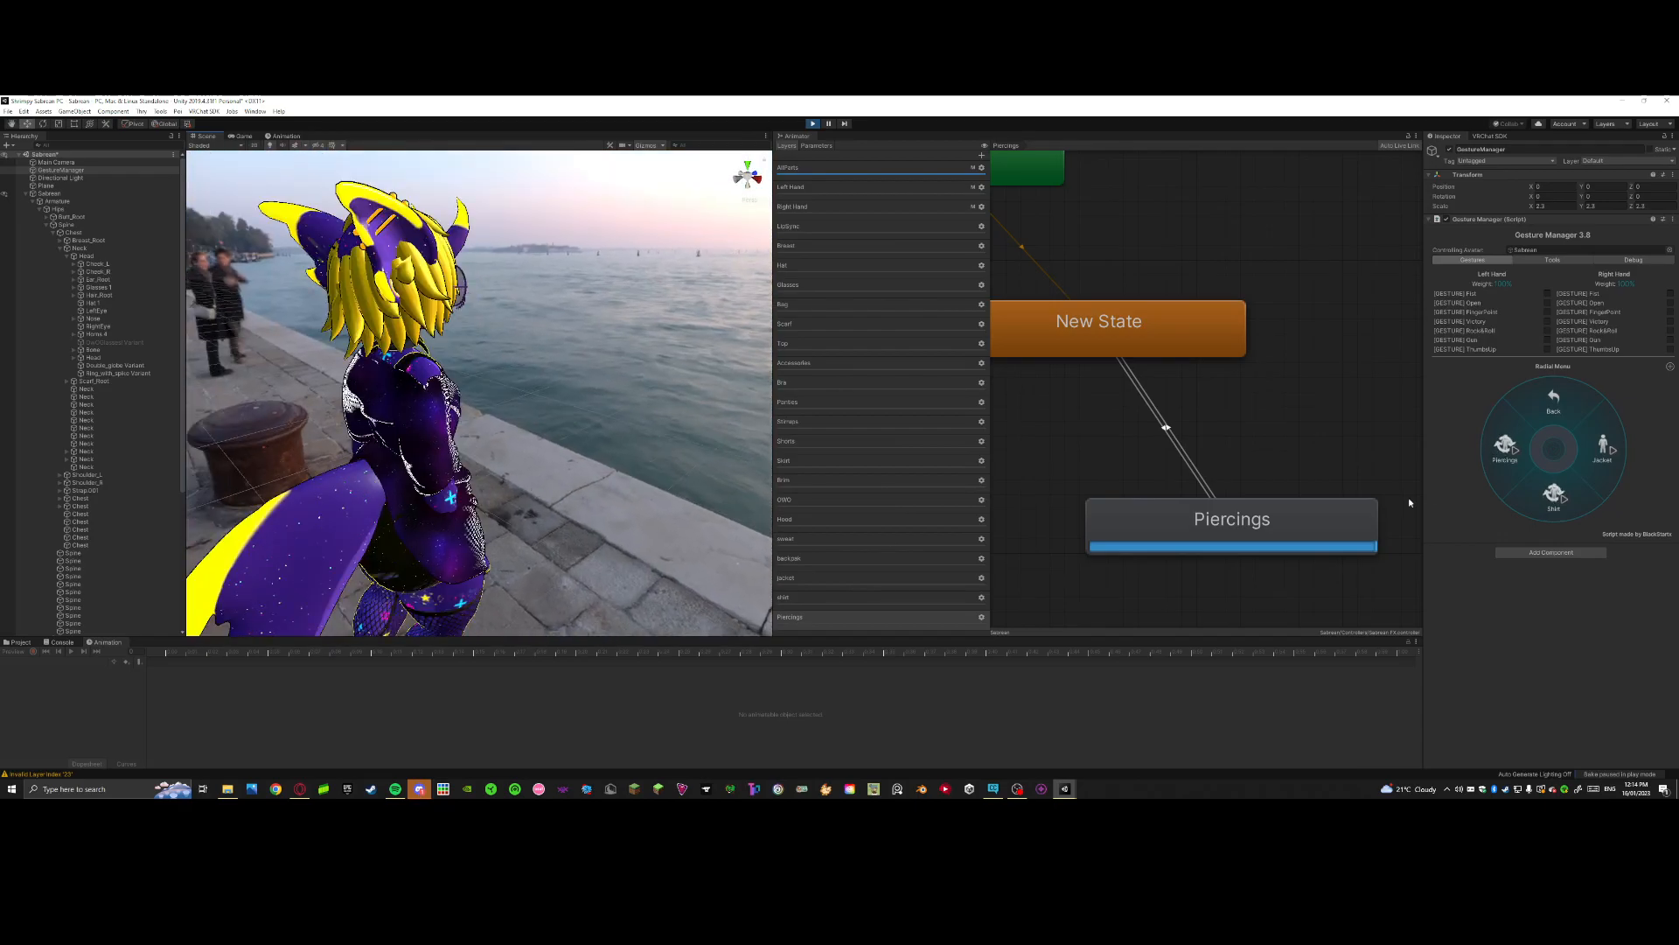
pyautogui.click(1554, 502)
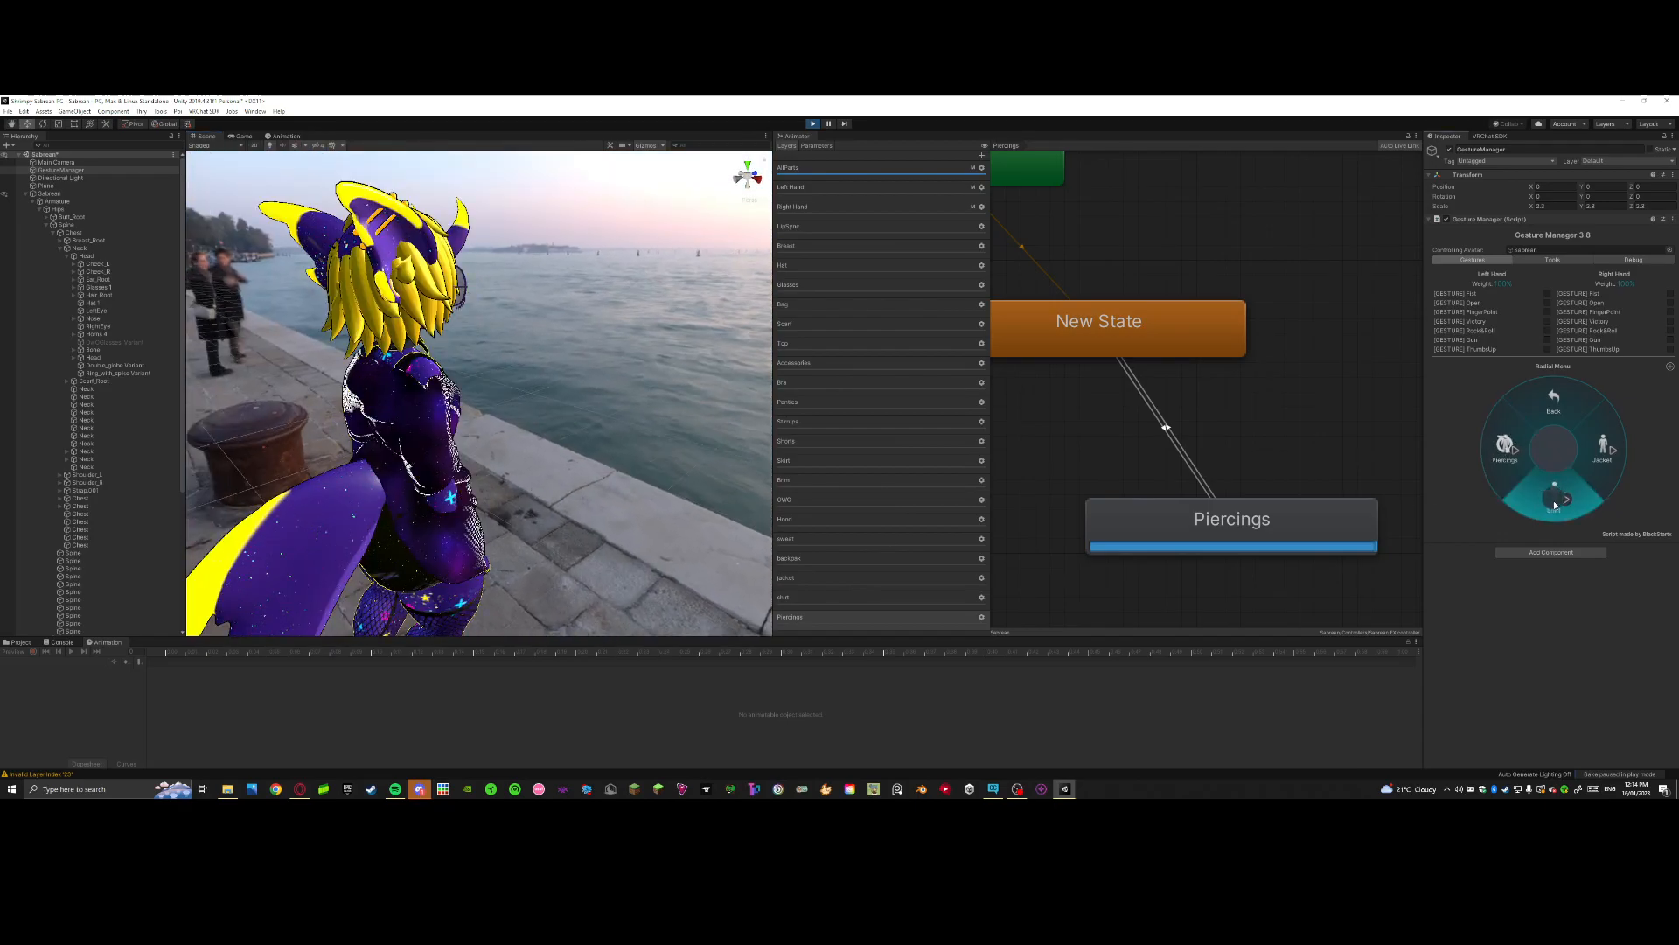
pyautogui.click(1556, 417)
pyautogui.keyDown('alt'); pyautogui.moveTo(630, 473); pyautogui.dragTo(251, 487); pyautogui.keyUp('alt')
pyautogui.keyDown('alt'); pyautogui.moveTo(455, 490); pyautogui.dragTo(508, 500); pyautogui.keyUp('alt')
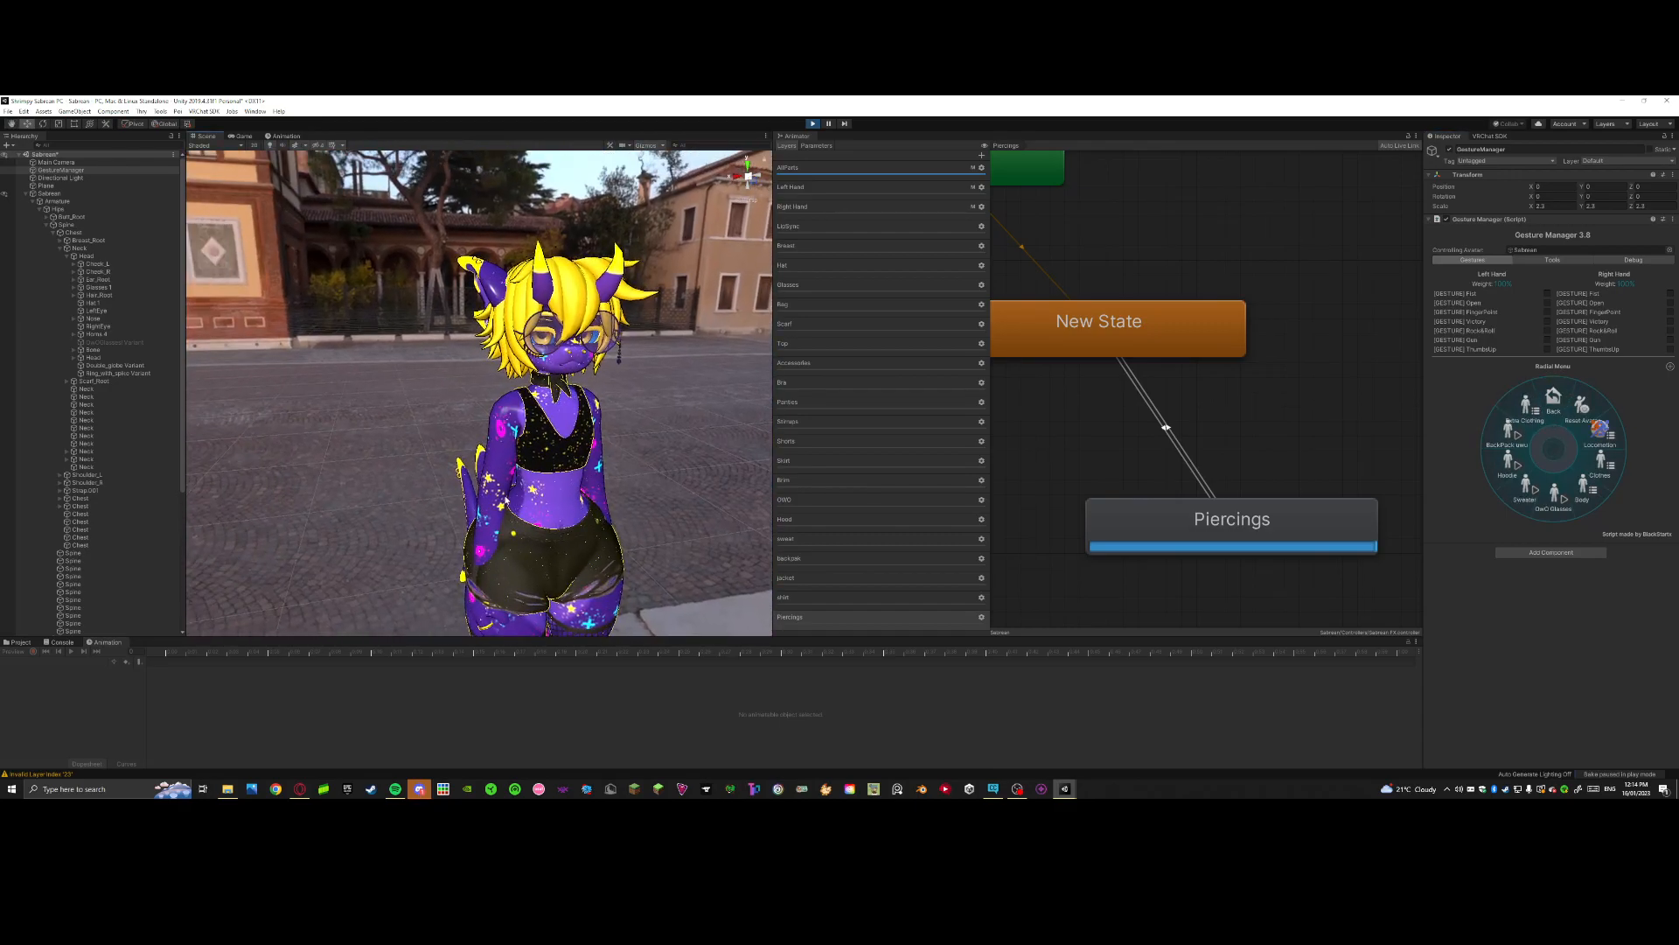
pyautogui.click(1565, 404)
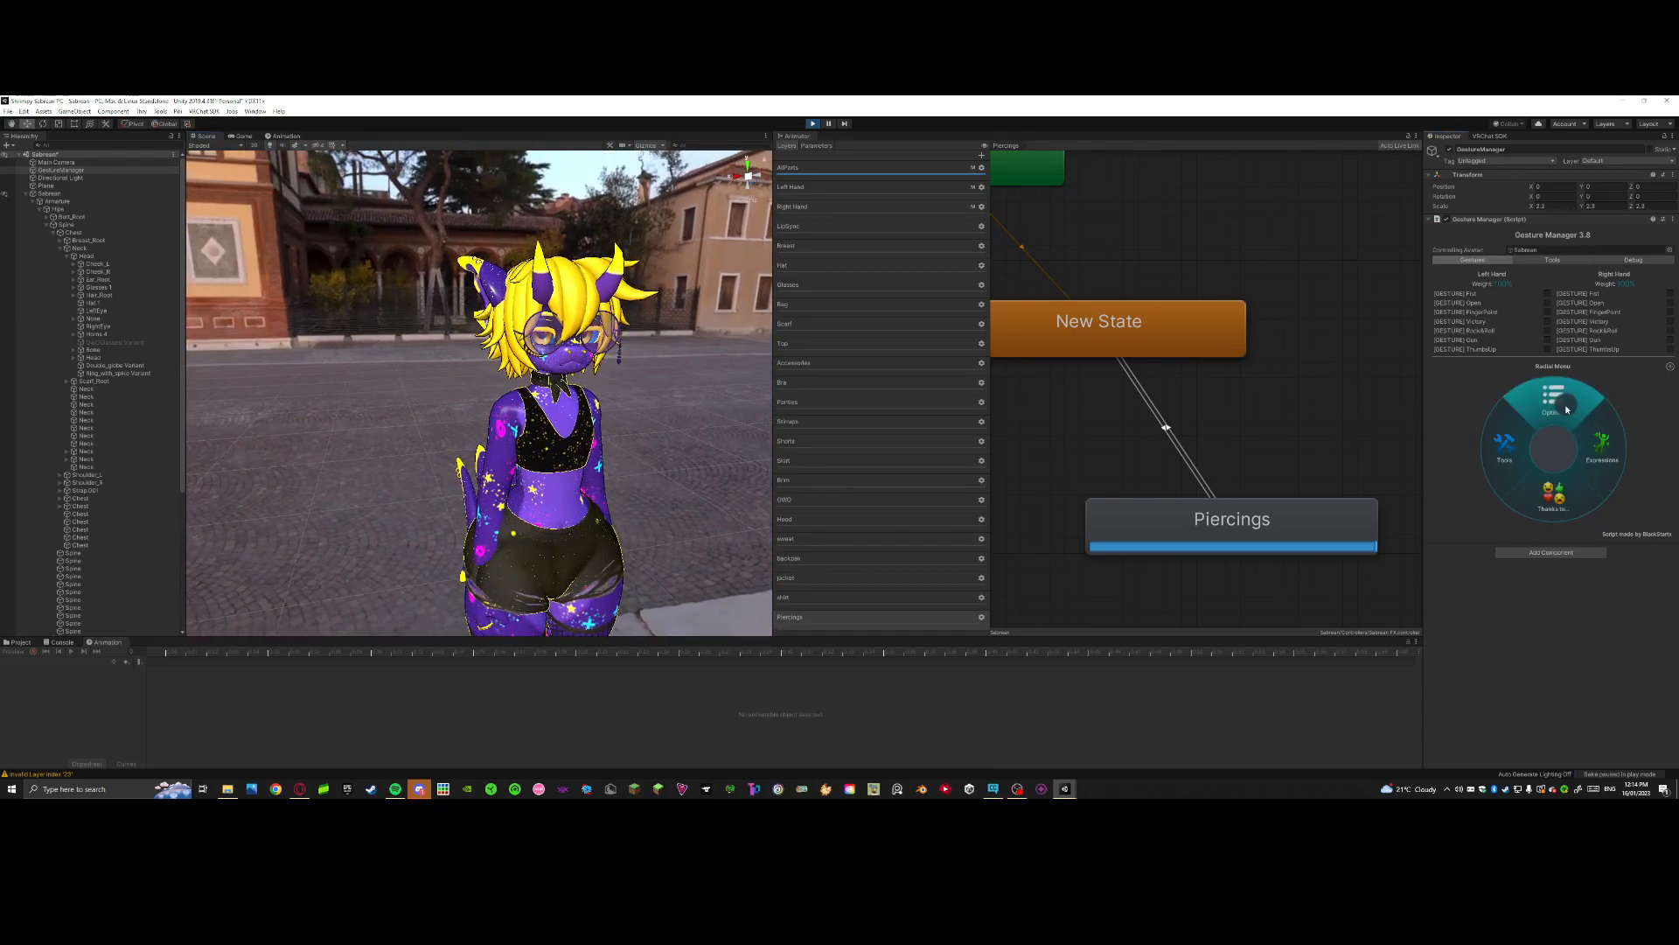
pyautogui.keyDown('alt'); pyautogui.moveTo(559, 418); pyautogui.dragTo(667, 469); pyautogui.keyUp('alt')
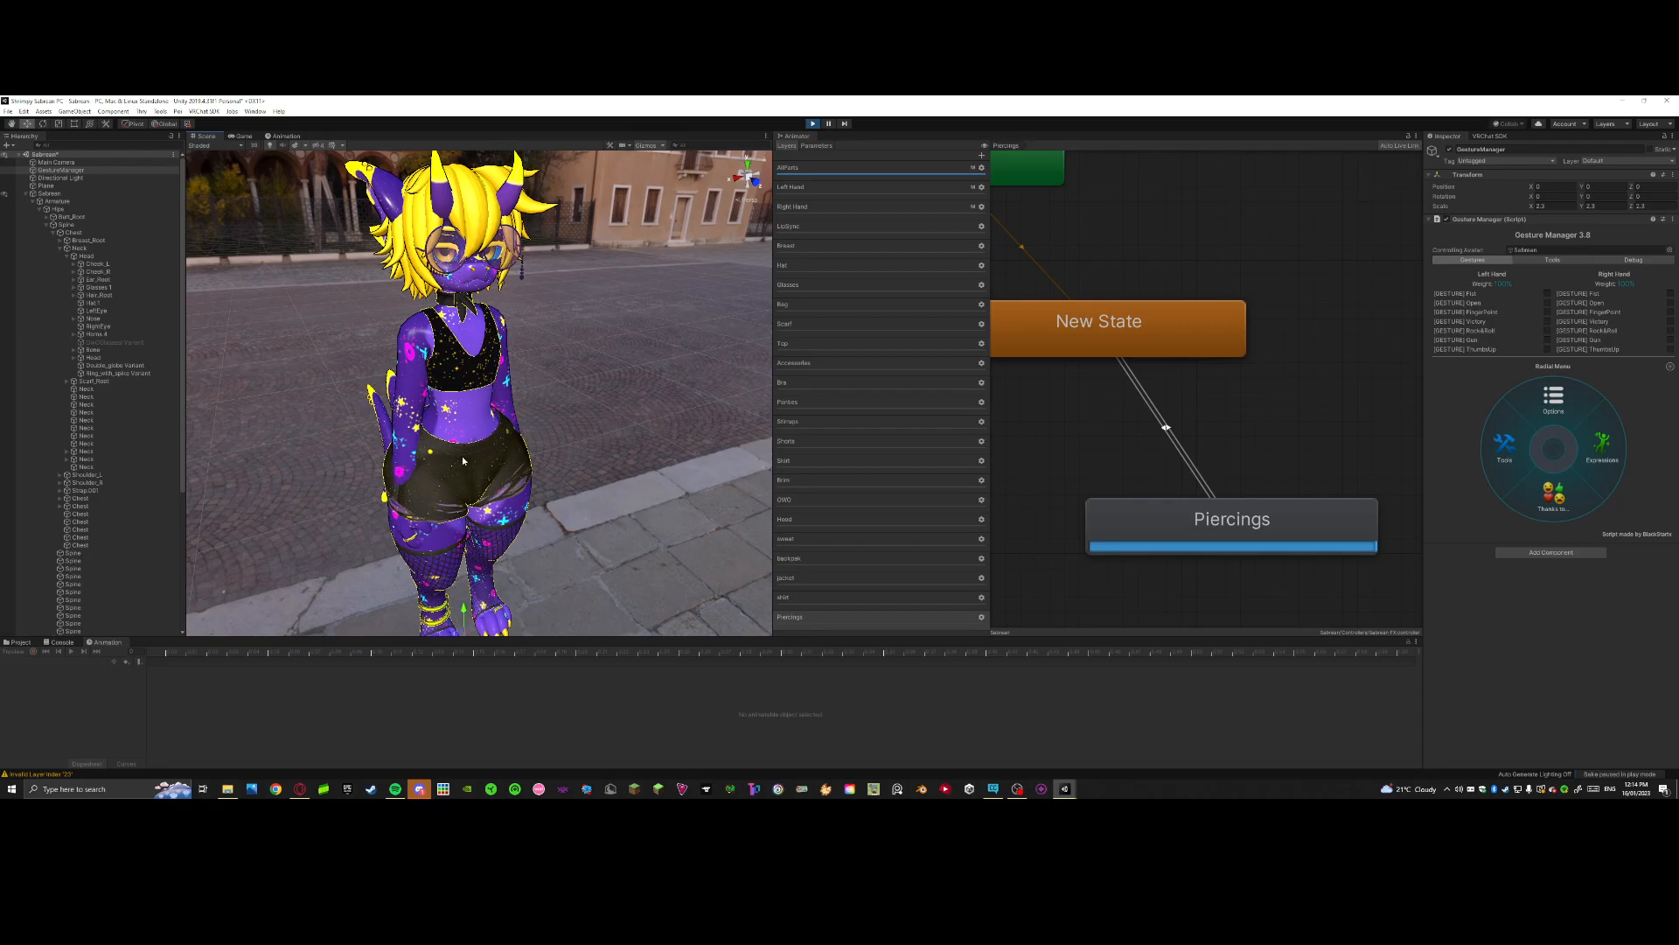
pyautogui.click(1017, 788)
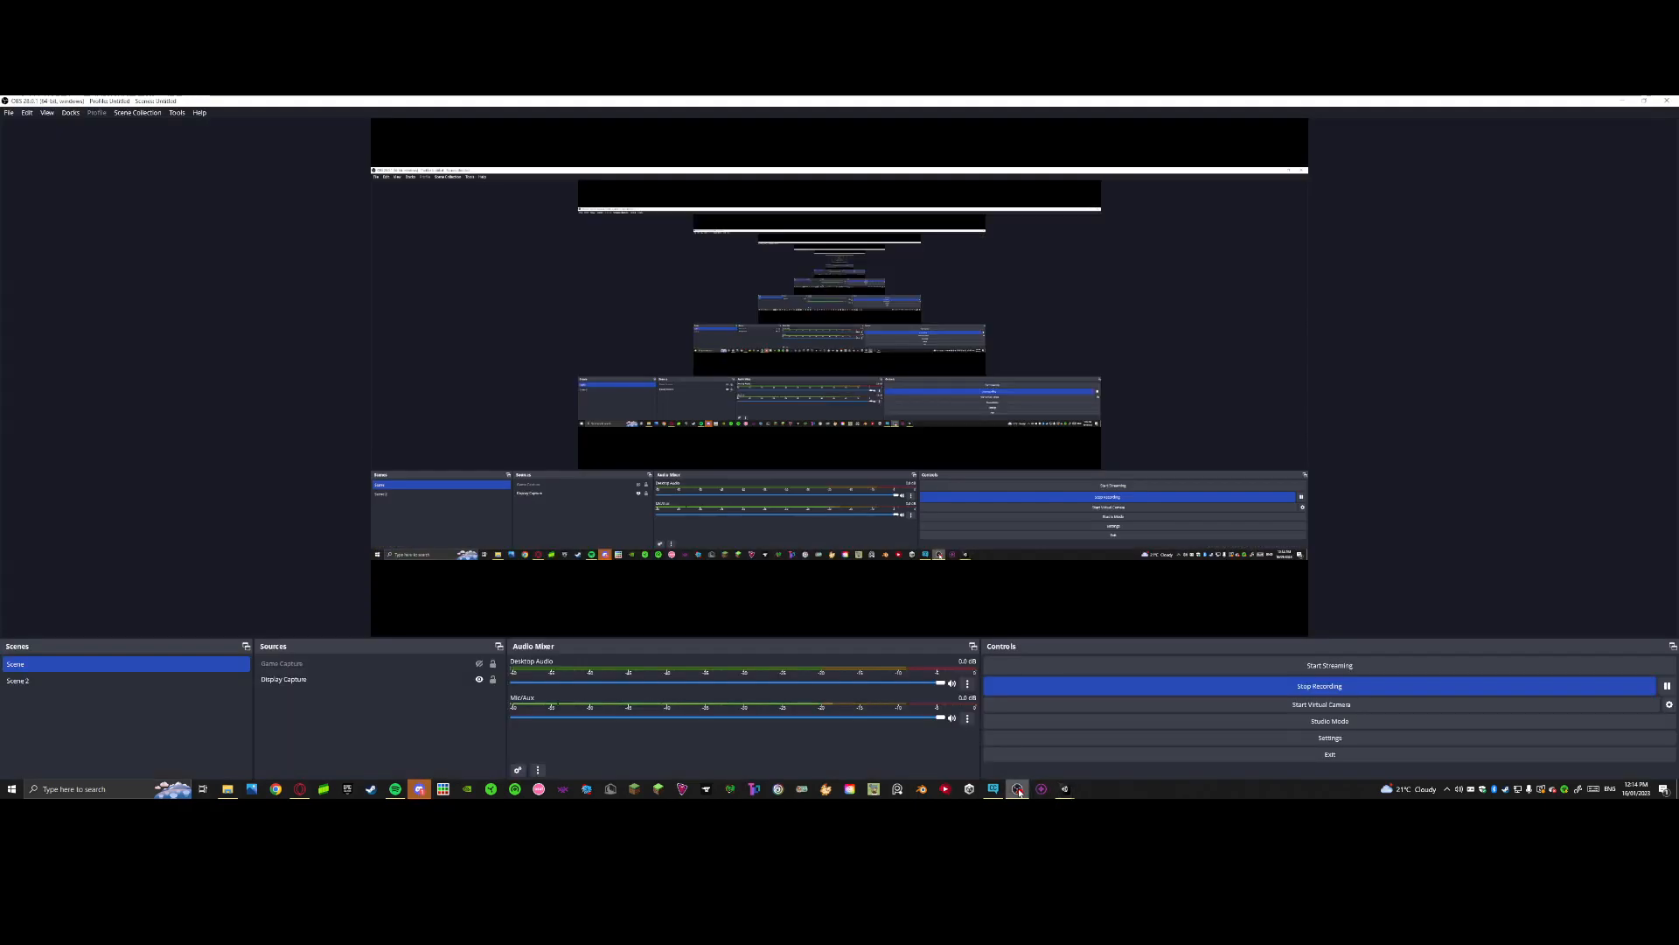
pyautogui.click(1064, 789)
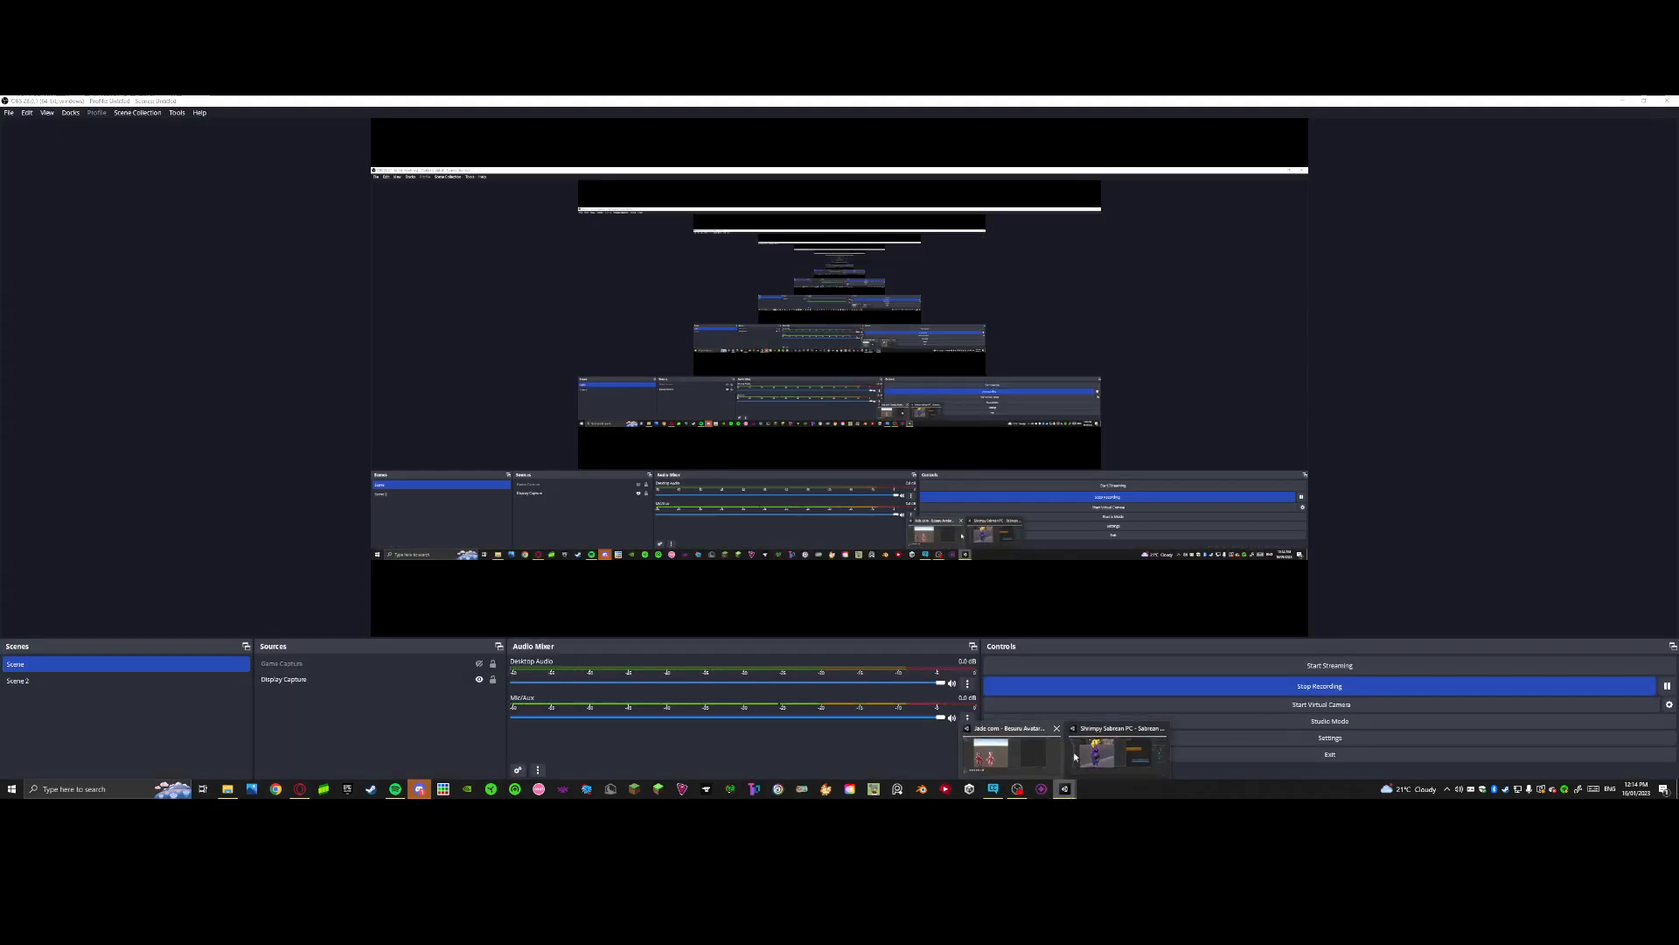
pyautogui.click(1056, 757)
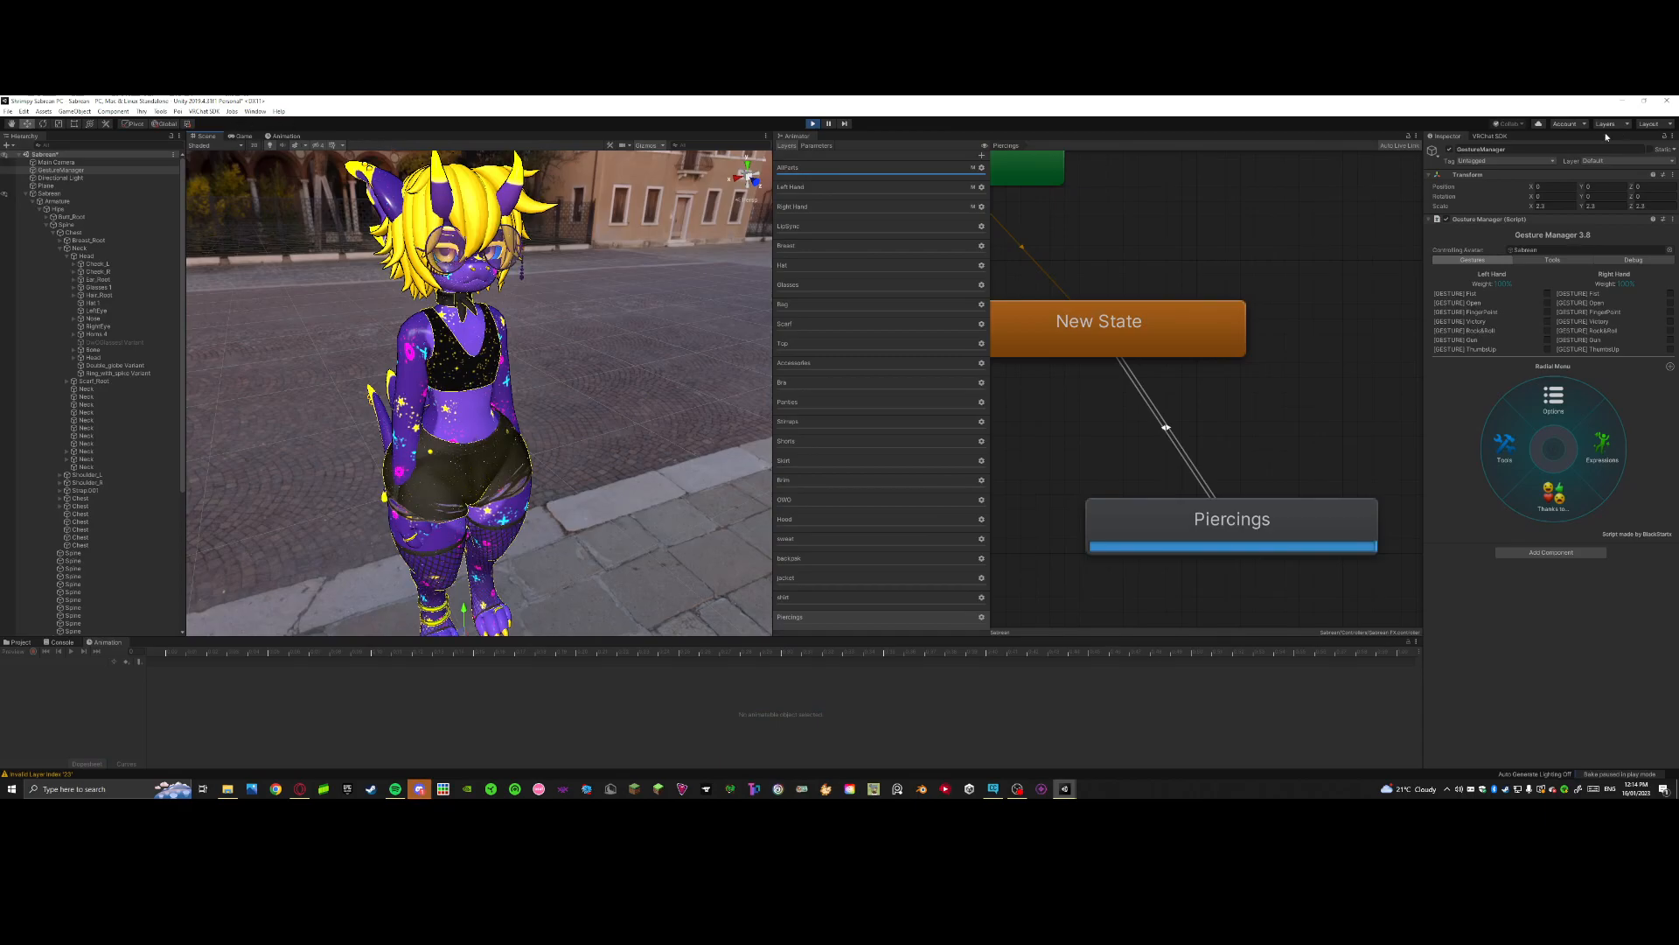
# Step: Exit play mode and open the VRChat SDK builder with its publishing options for the avatar
pyautogui.click(812, 125)
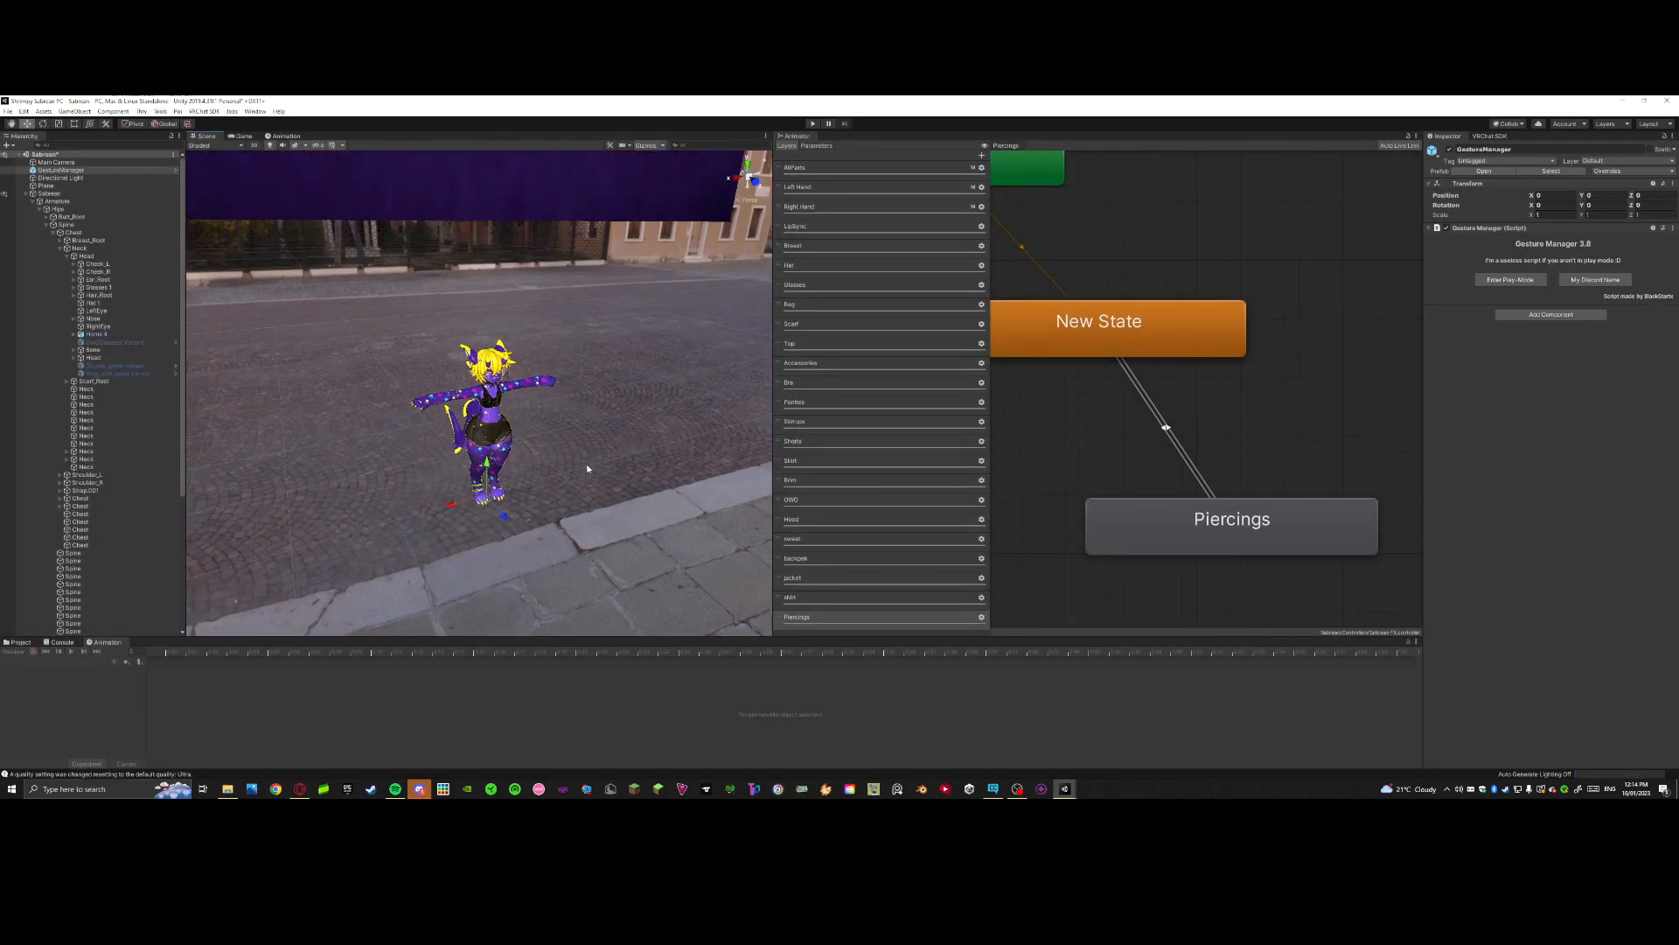
pyautogui.scroll(5, 462, 417)
pyautogui.moveTo(462, 418); pyautogui.dragTo(622, 417, button='right')
pyautogui.scroll(-6, 622, 416)
pyautogui.scroll(3, 624, 417)
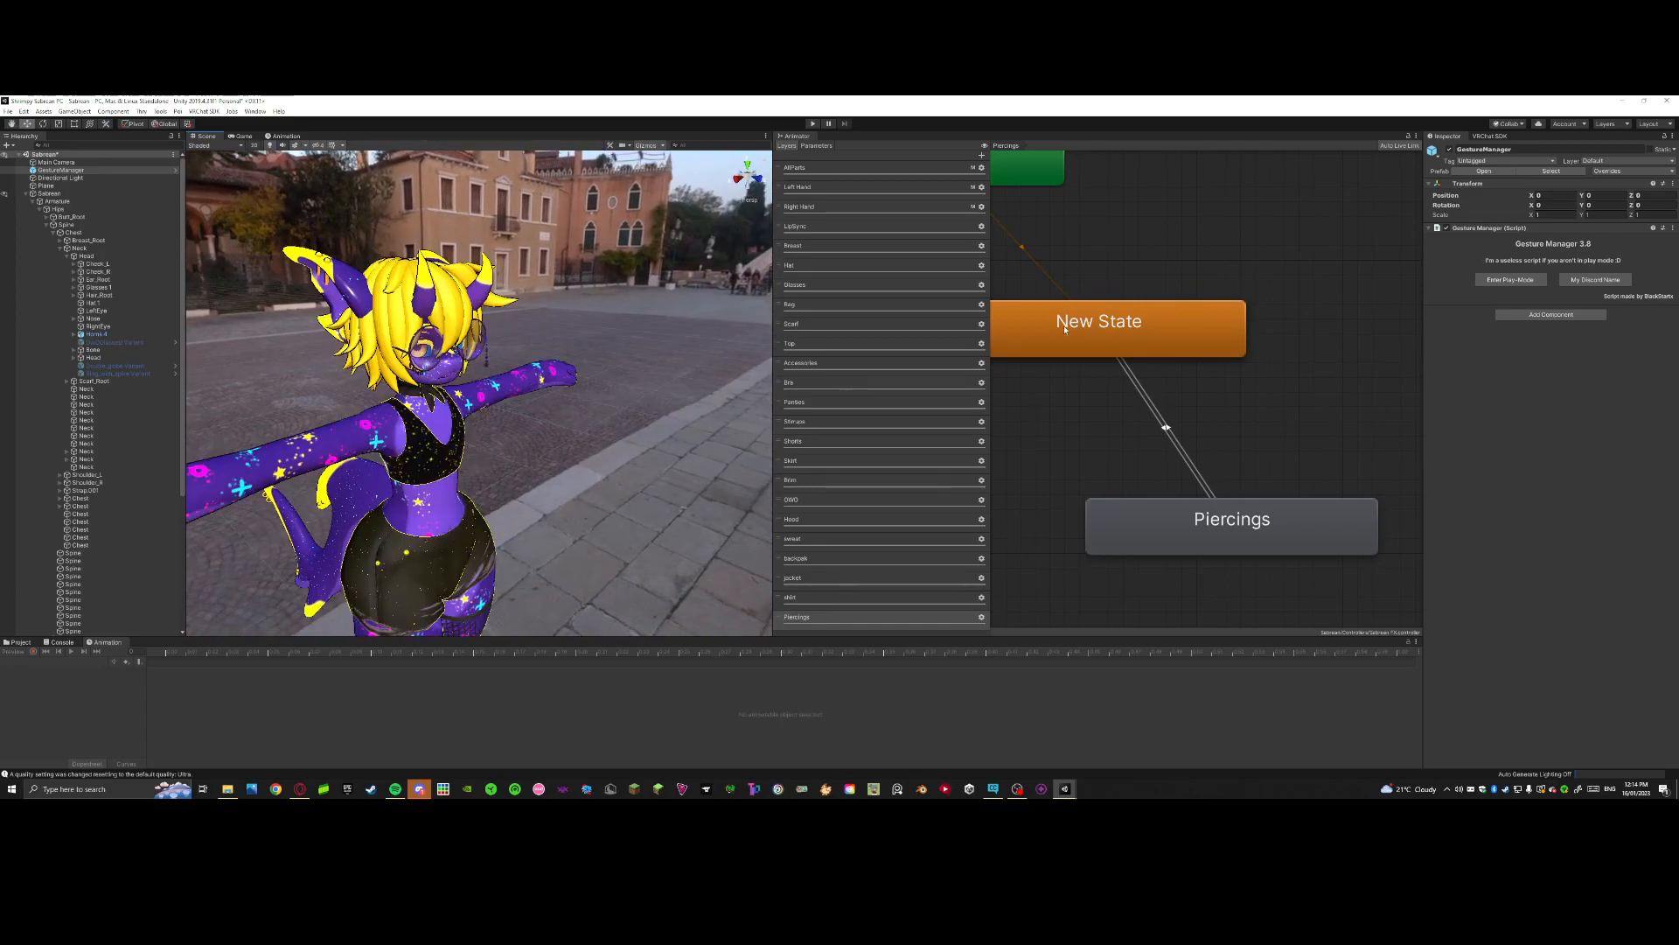
pyautogui.click(1503, 136)
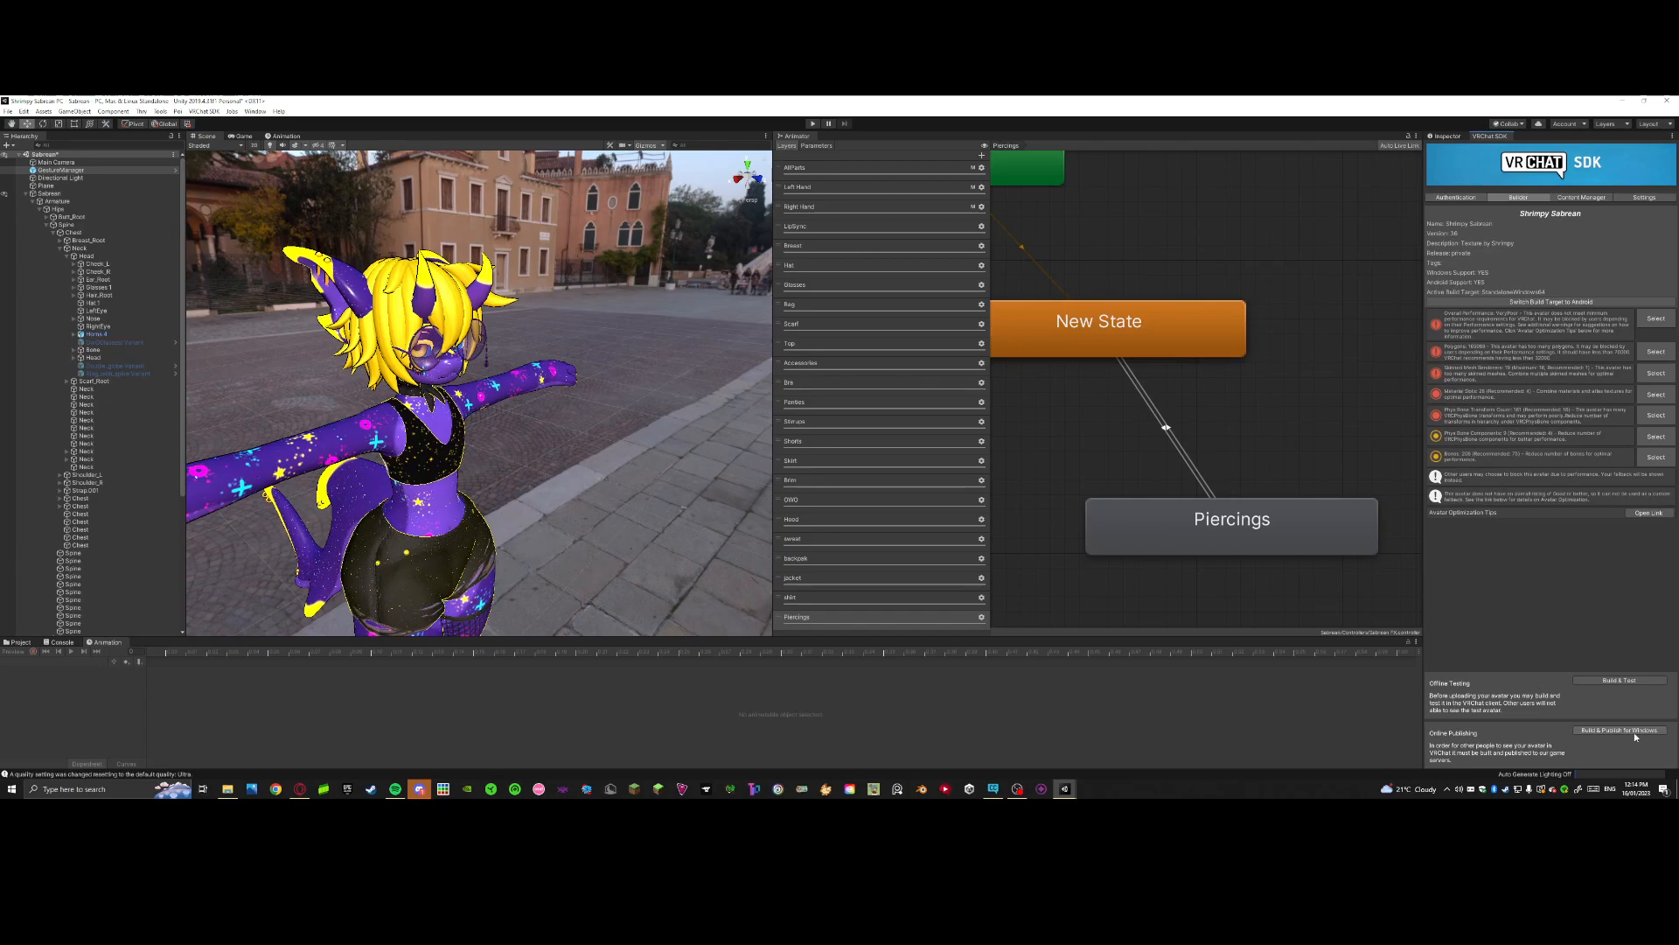
pyautogui.click(428, 795)
pyautogui.click(421, 790)
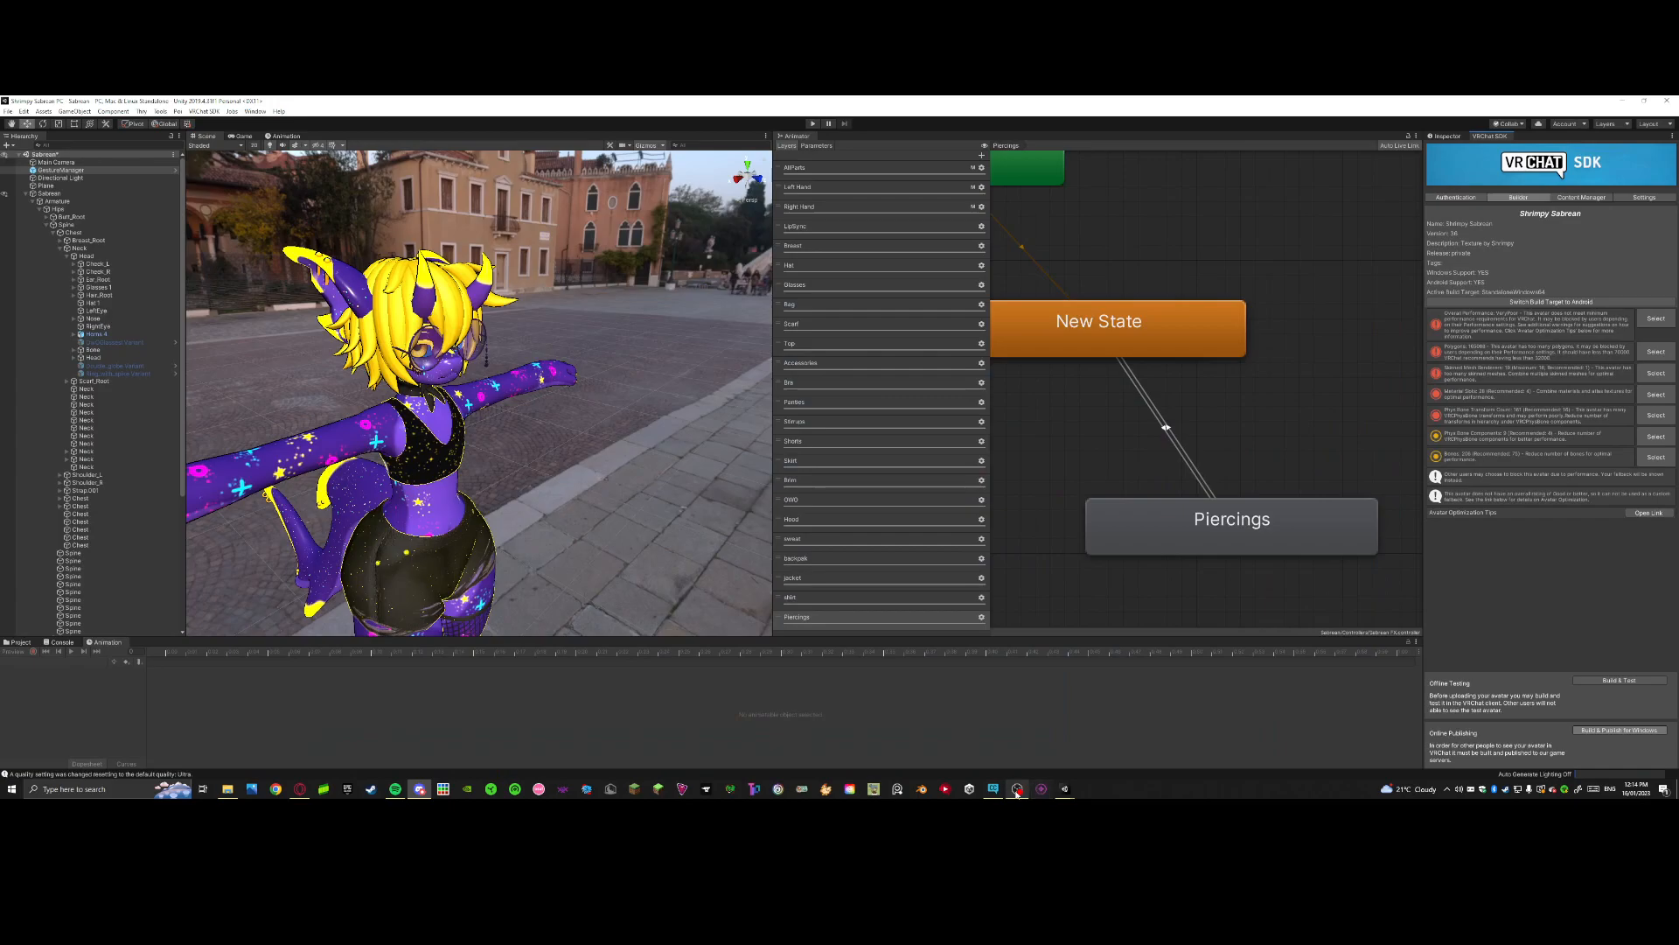
pyautogui.click(1018, 789)
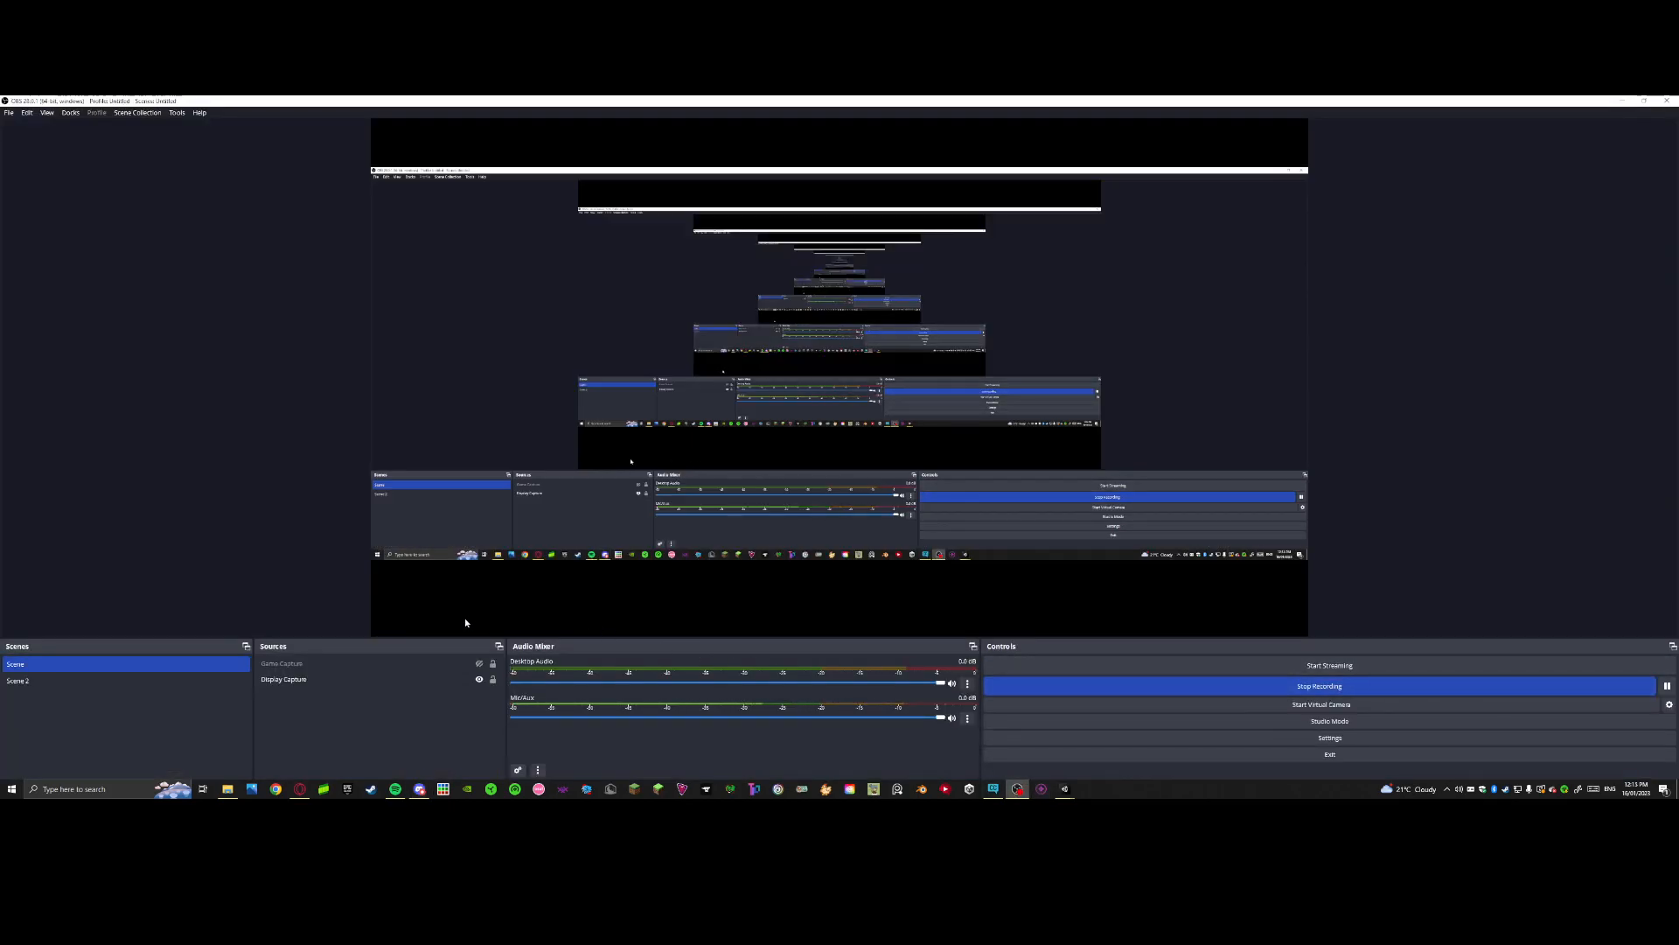